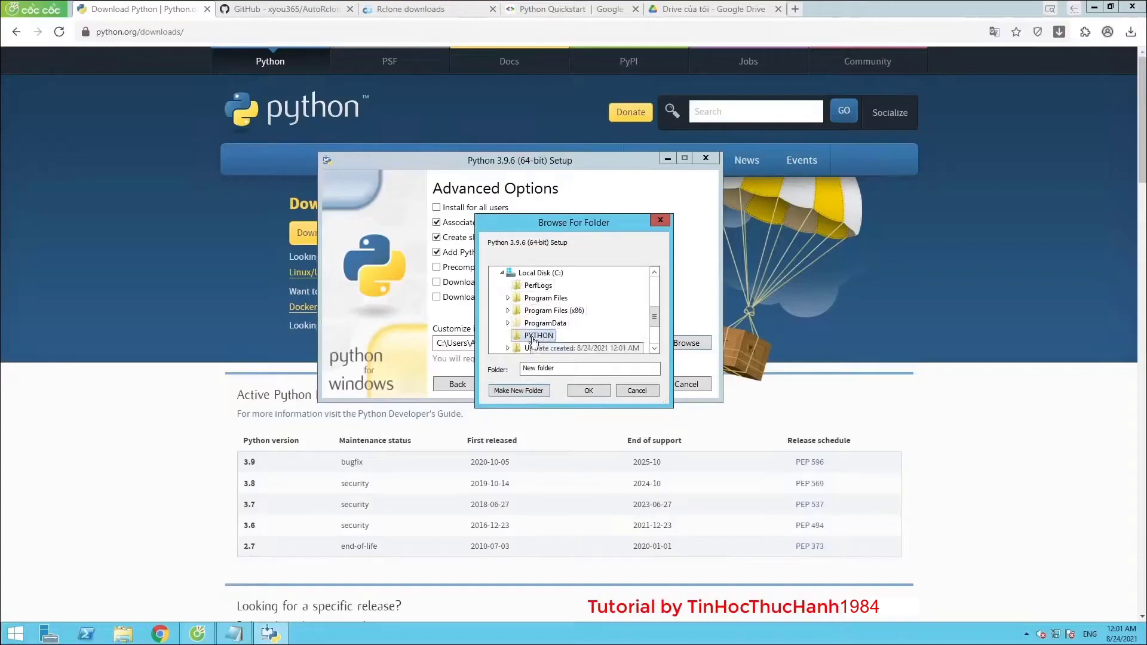
Set the Python 3.9.6 install location to C:\PYTHON
{"action": "double_click", "coordinate": [541, 322]}
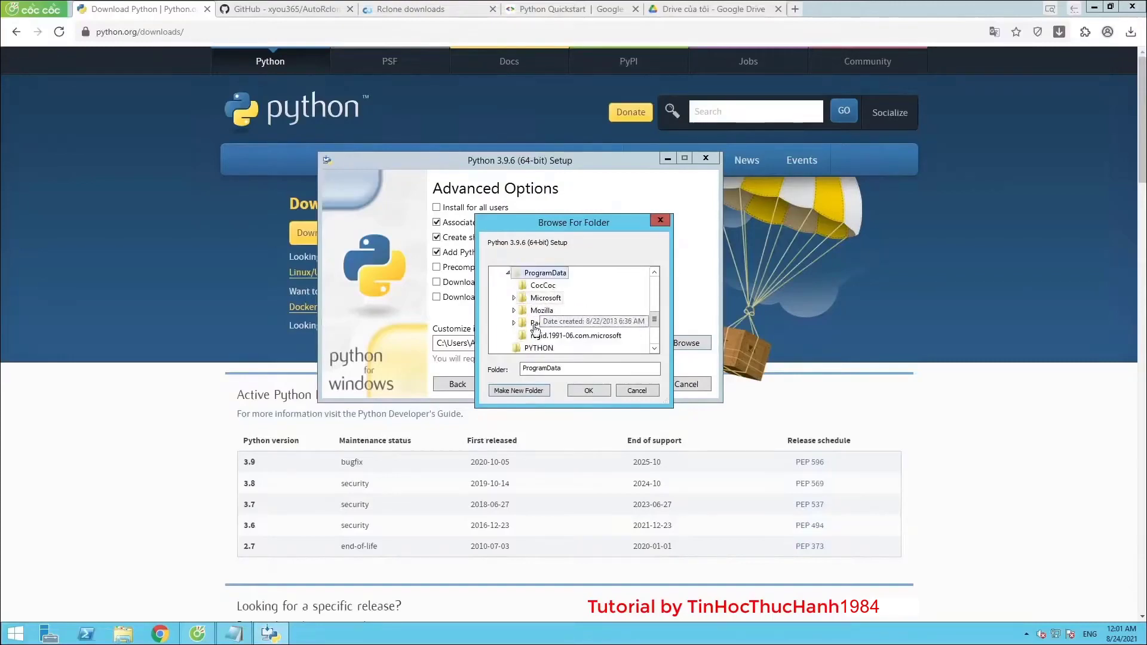
{"action": "left_click", "coordinate": [540, 348]}
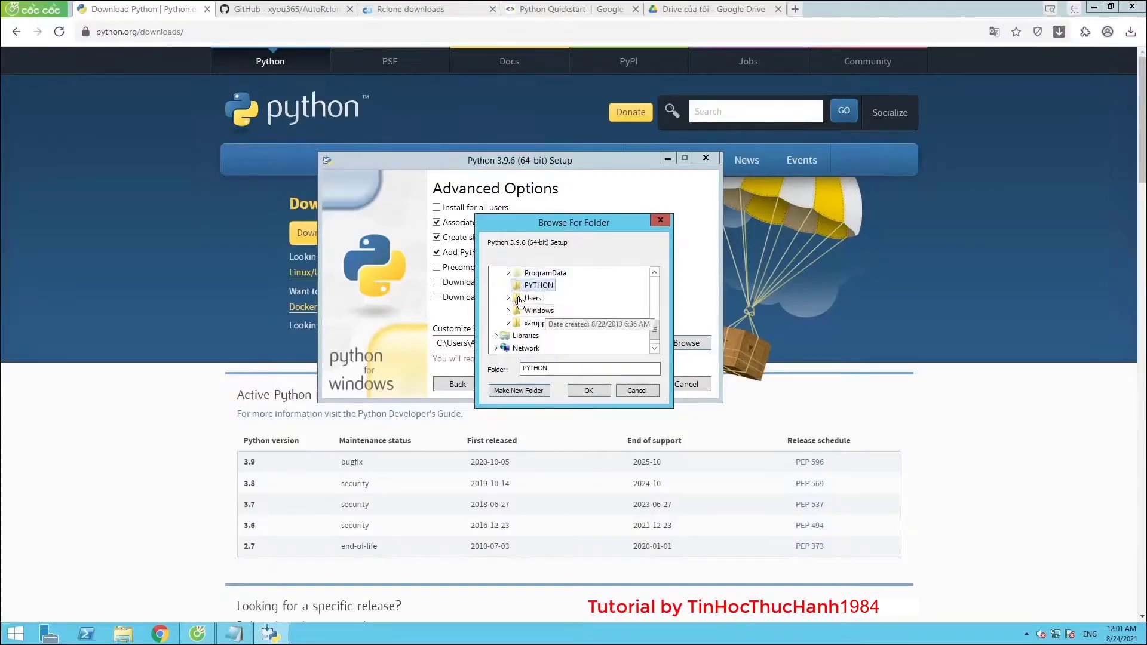
{"action": "scroll", "coordinate": [550, 296], "scroll_direction": "up", "scroll_amount": 1}
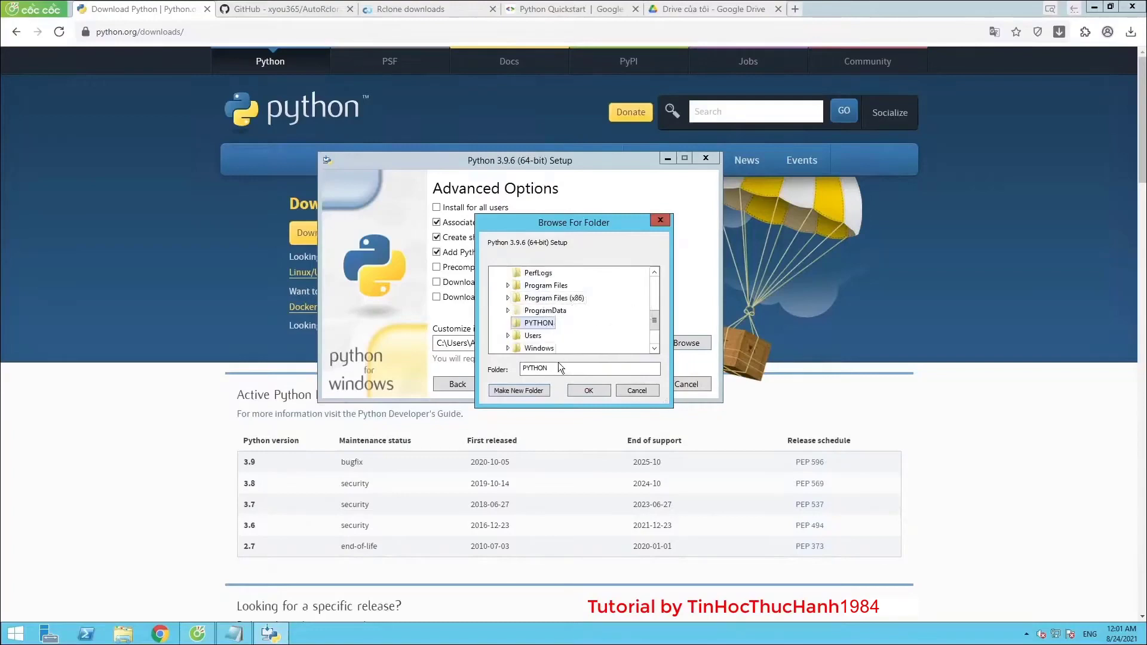
{"action": "left_click", "coordinate": [579, 392]}
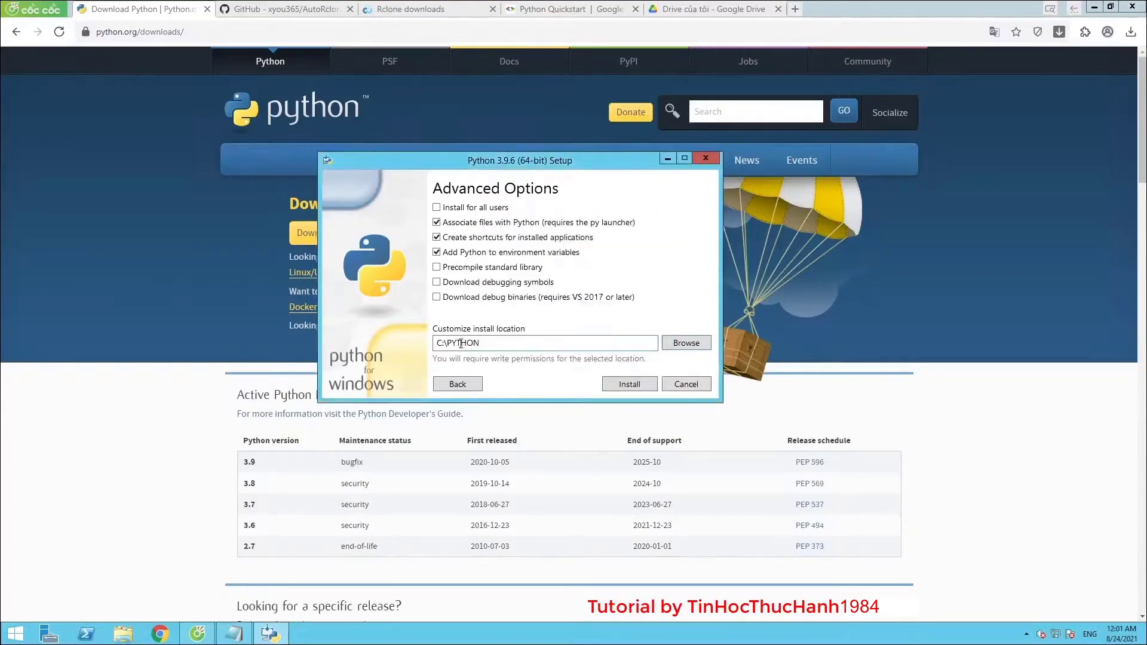
Install Python 3.9.6 and close the installer once setup succeeds
{"action": "left_click_drag", "start_coordinate": [487, 341], "coordinate": [418, 341]}
{"action": "left_click", "coordinate": [624, 384]}
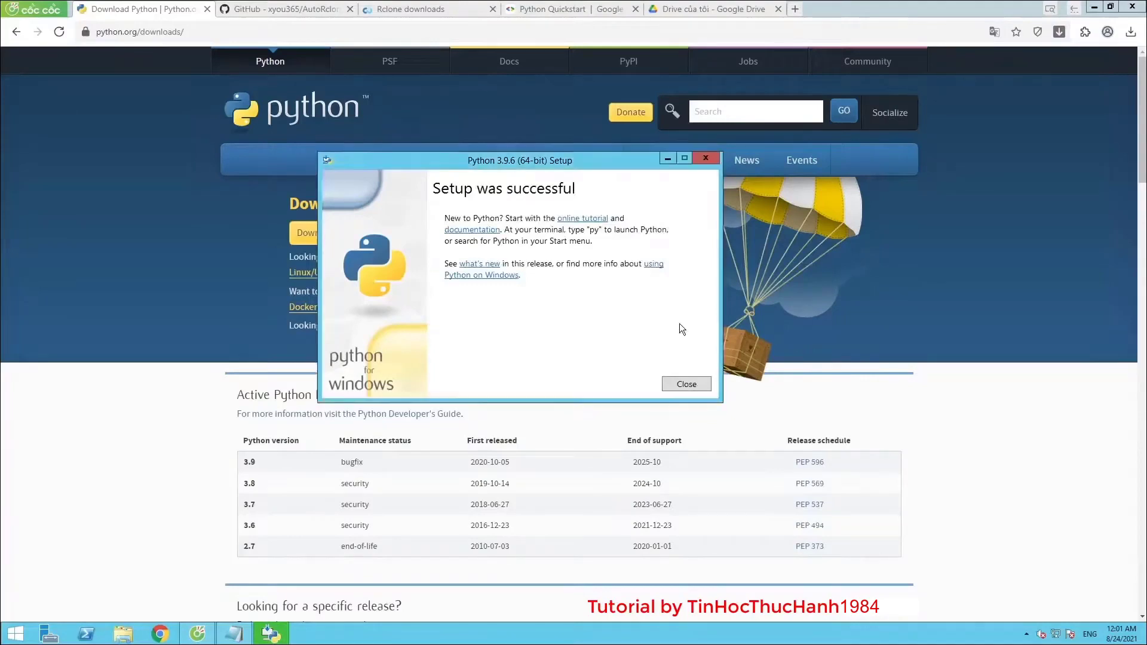
{"action": "left_click", "coordinate": [687, 384]}
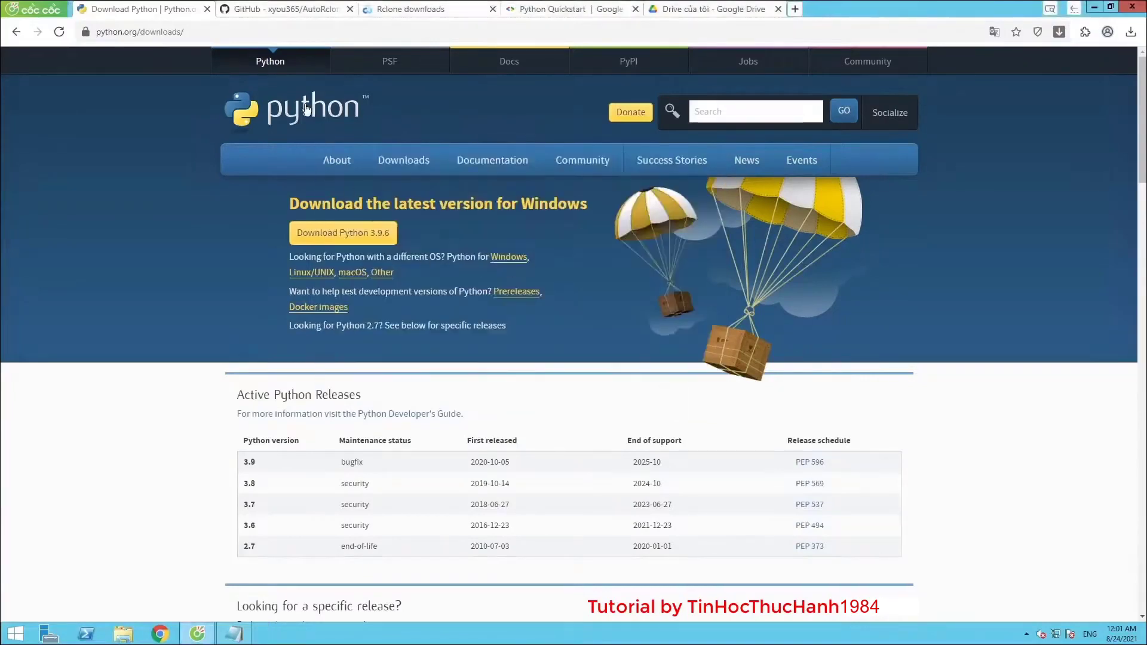
Close the Python download tab and copy the GitHub link from the notes
{"action": "left_click", "coordinate": [208, 9]}
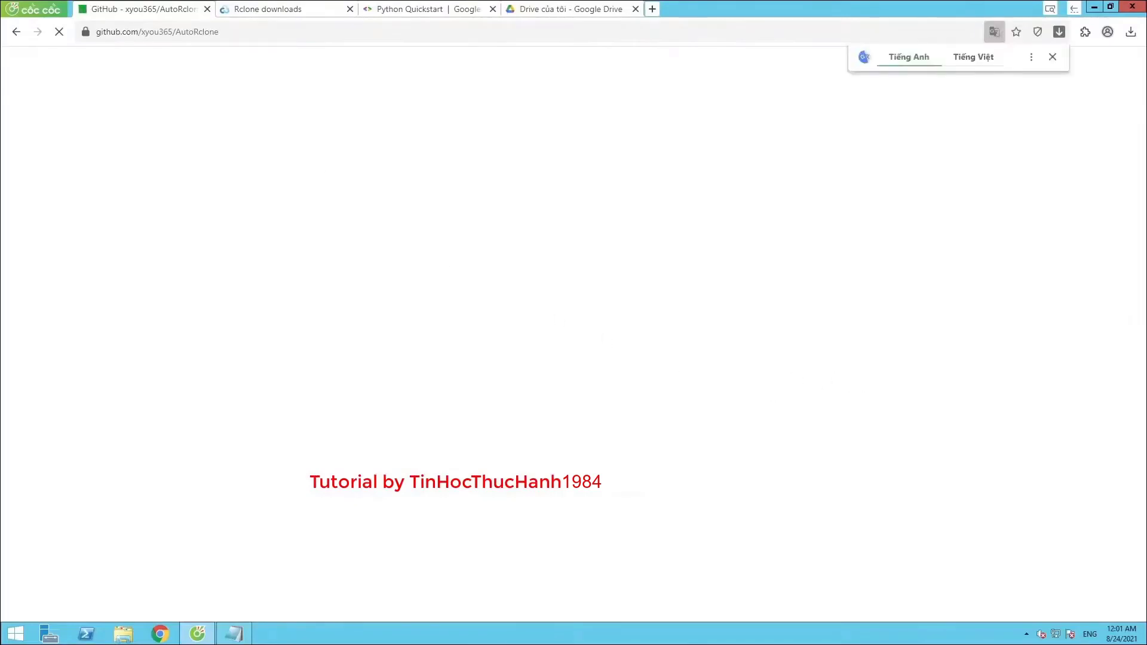
{"action": "key", "text": "alt+Tab"}
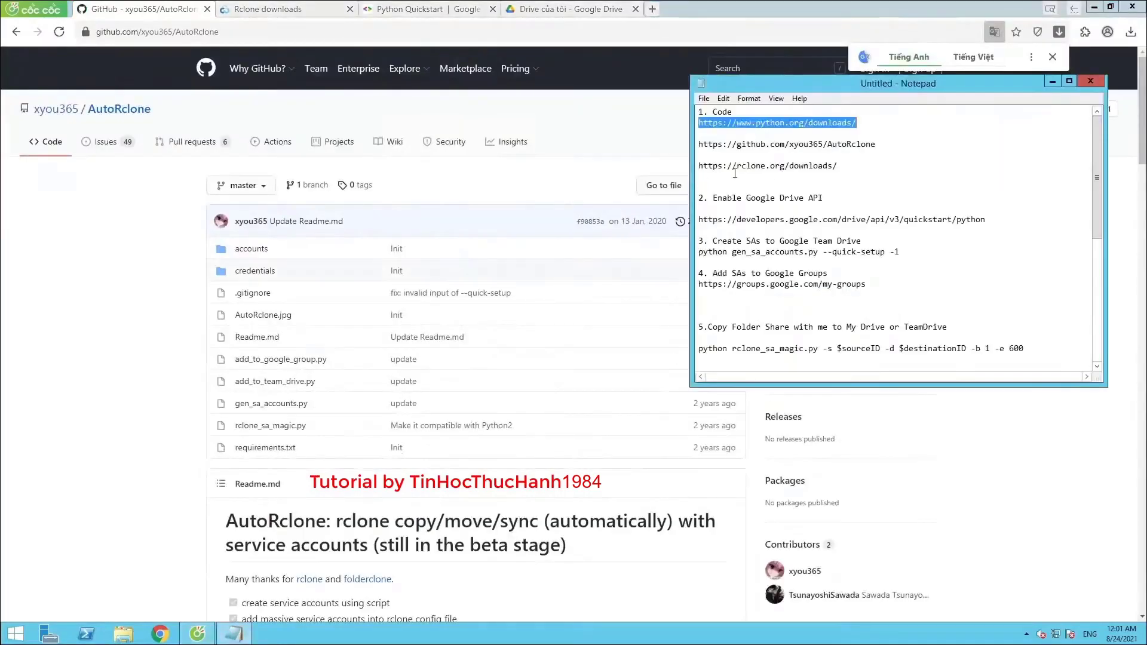
{"action": "left_click_drag", "start_coordinate": [881, 143], "coordinate": [687, 152]}
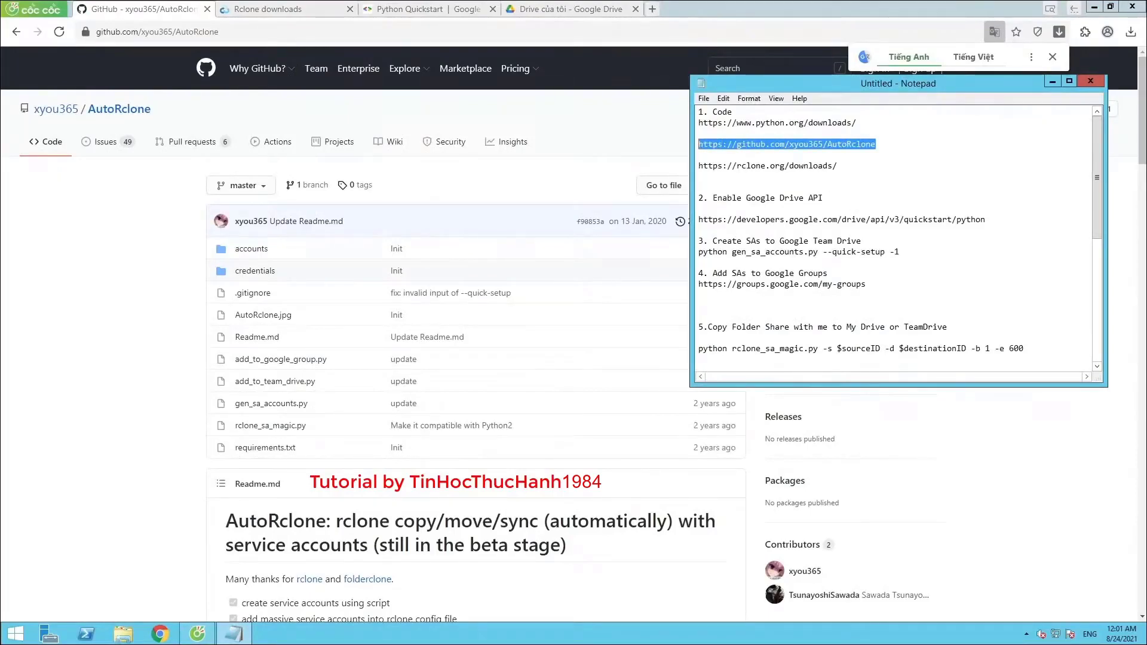
{"action": "key", "text": "alt+Tab"}
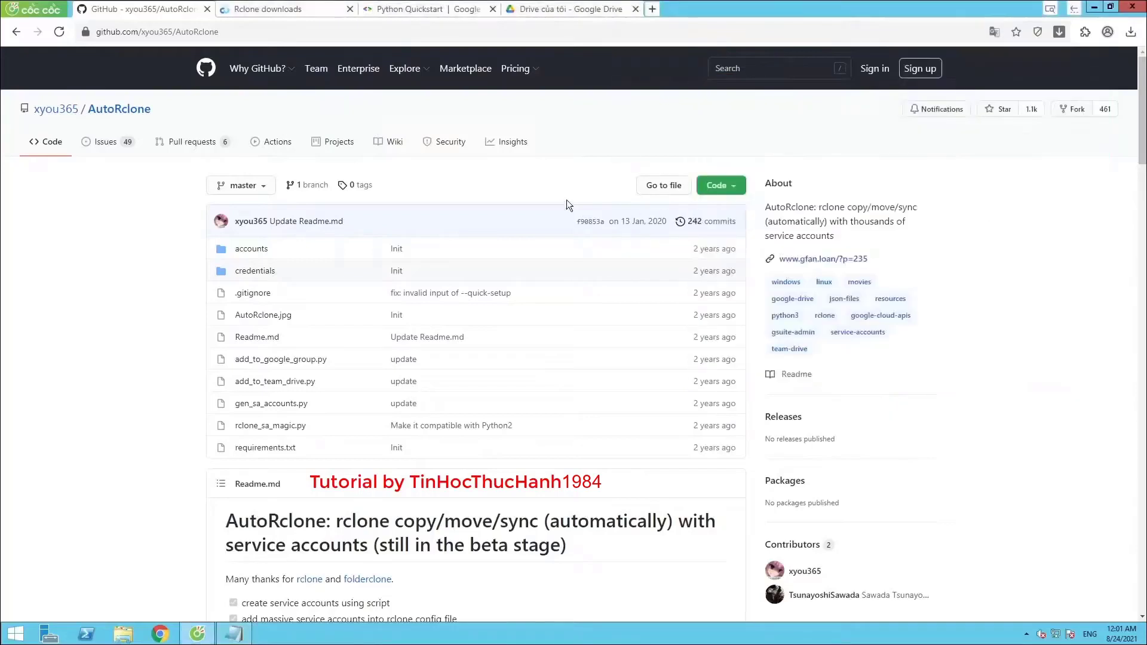
Download the AutoRclone repository as a ZIP archive from GitHub
{"action": "left_click", "coordinate": [150, 32]}
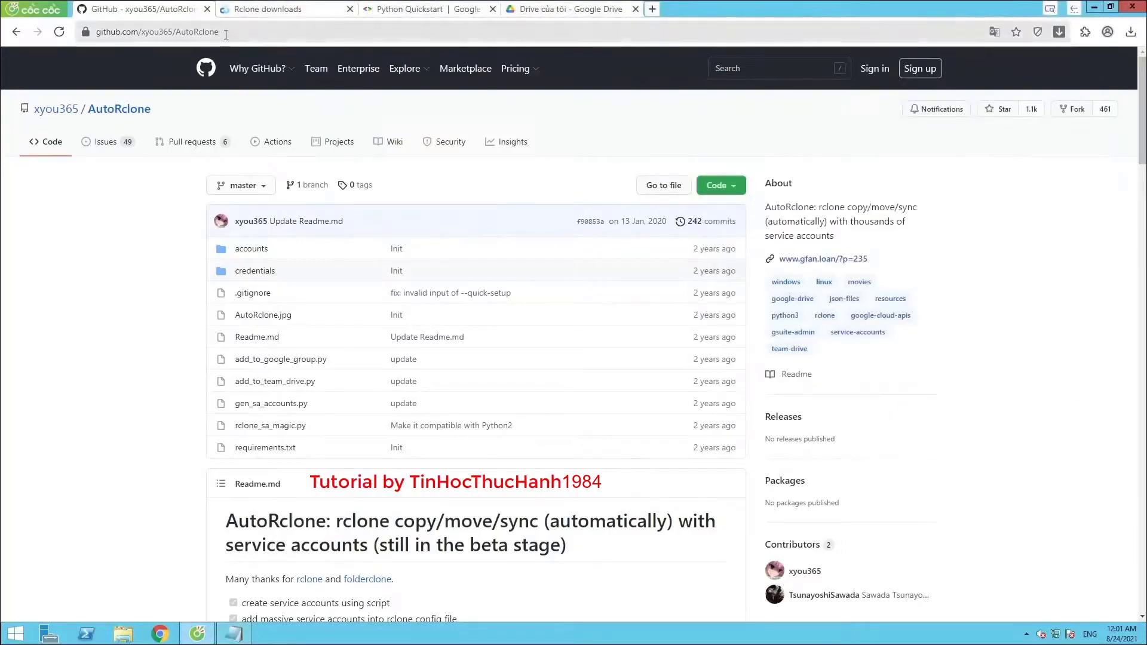
{"action": "left_click", "coordinate": [726, 188]}
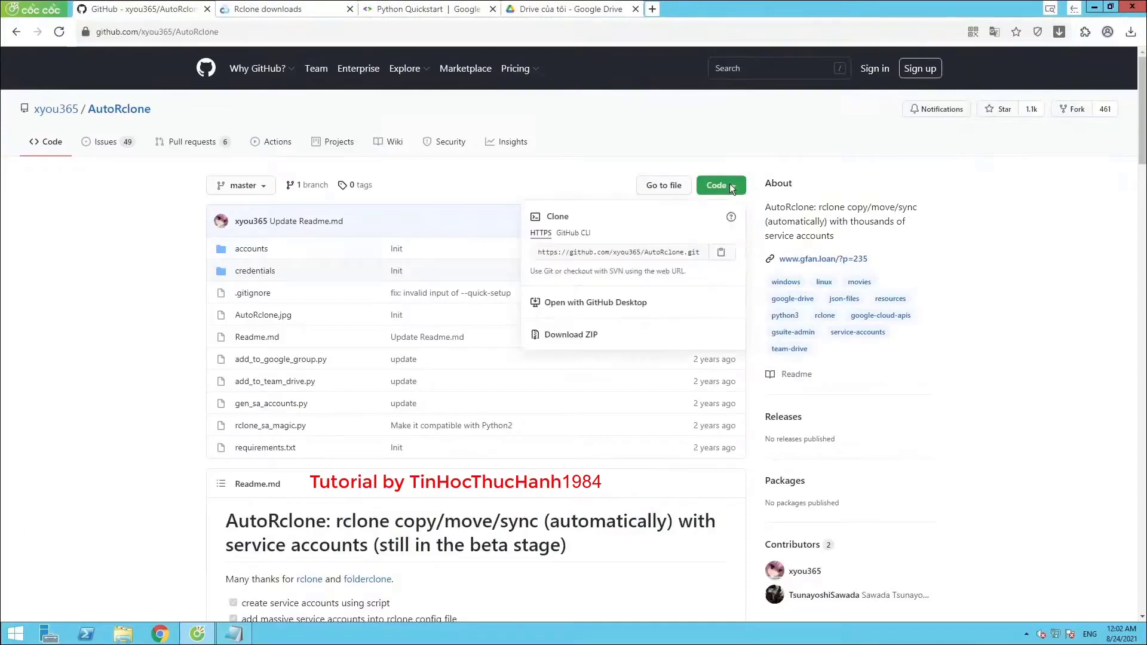
{"action": "left_click", "coordinate": [562, 336]}
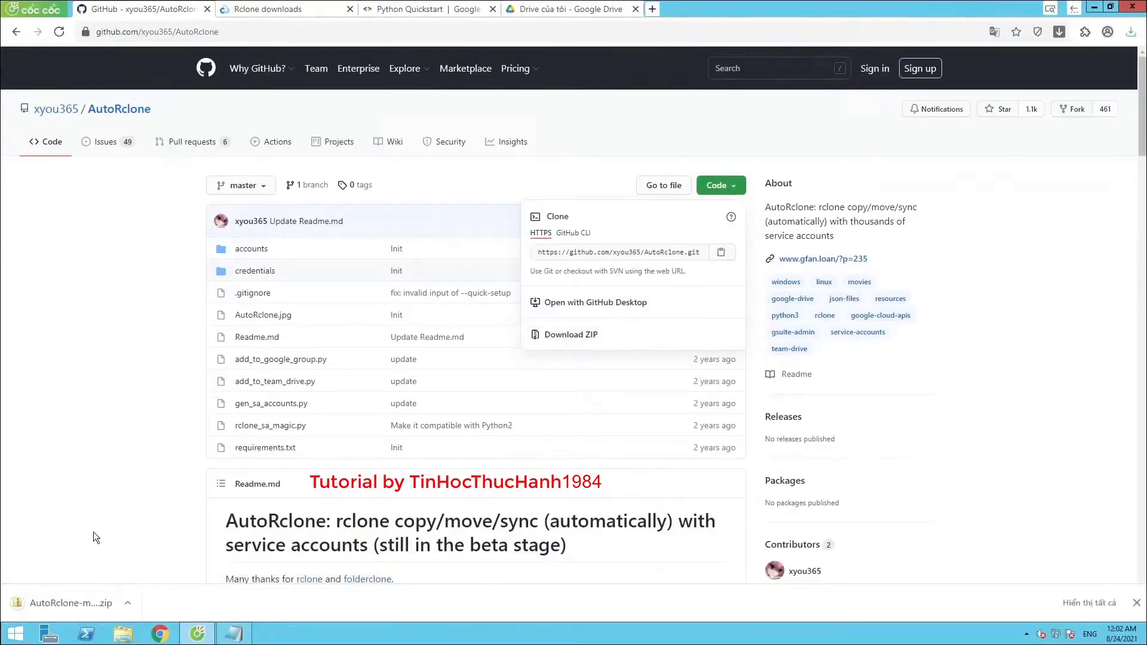
In the Downloads folder, permanently delete the two installers and Air Explorer Pro.rar
{"action": "left_click", "coordinate": [123, 603]}
{"action": "left_click", "coordinate": [152, 508]}
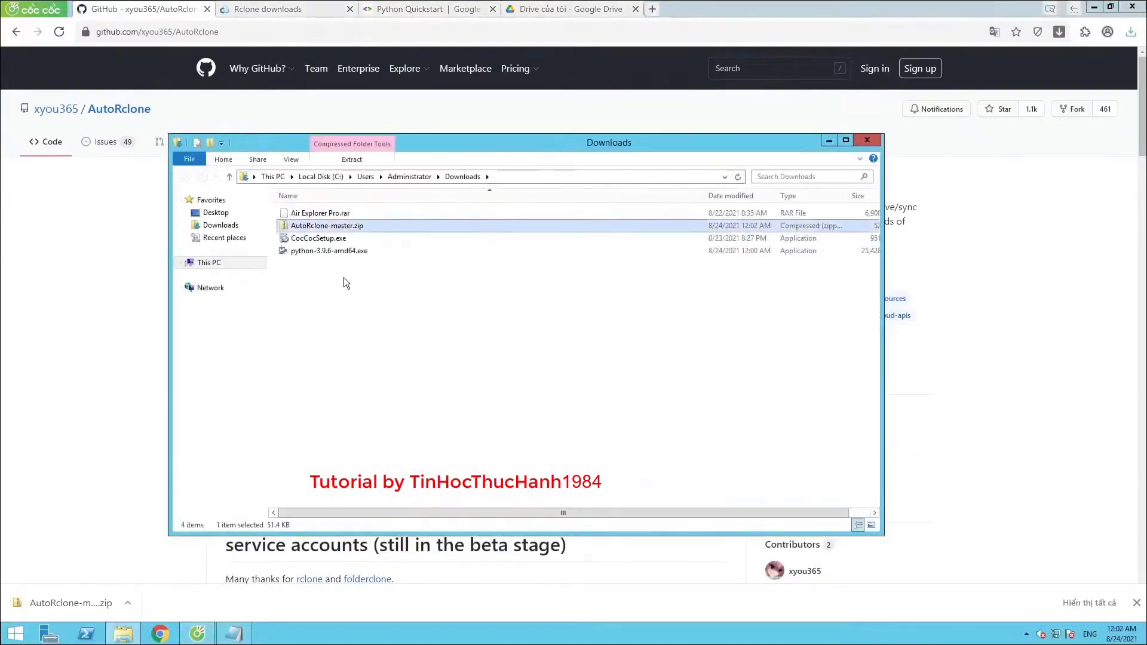
{"action": "left_click", "coordinate": [332, 275]}
{"action": "left_click_drag", "start_coordinate": [328, 271], "coordinate": [317, 238]}
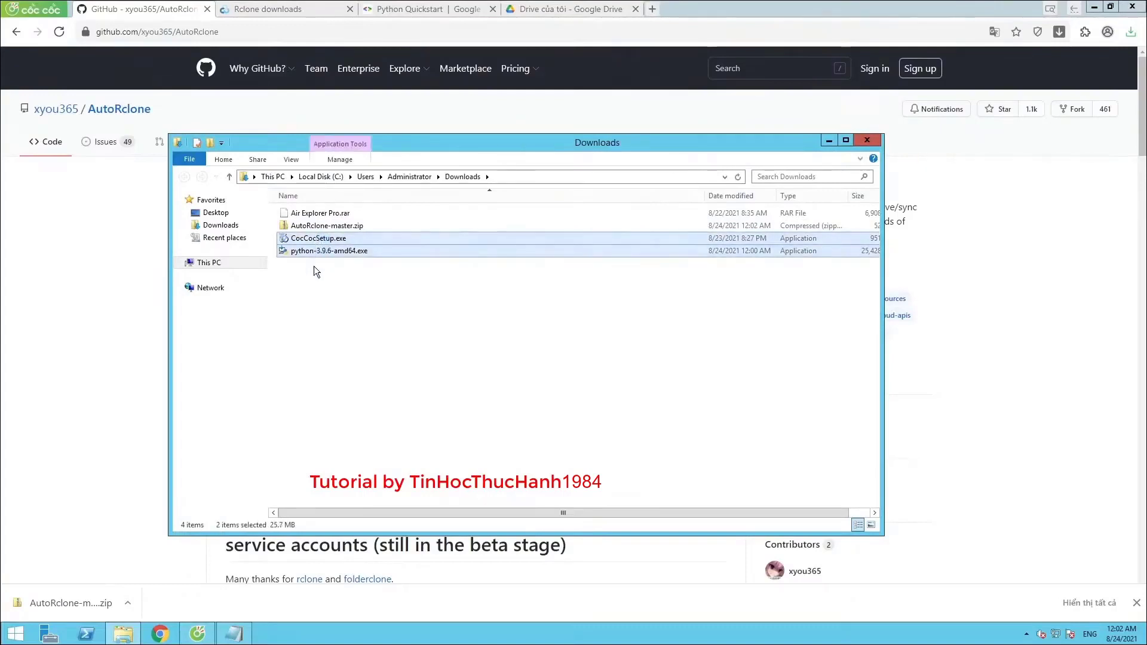
{"action": "key", "text": "shift+Delete"}
{"action": "key", "text": "Return"}
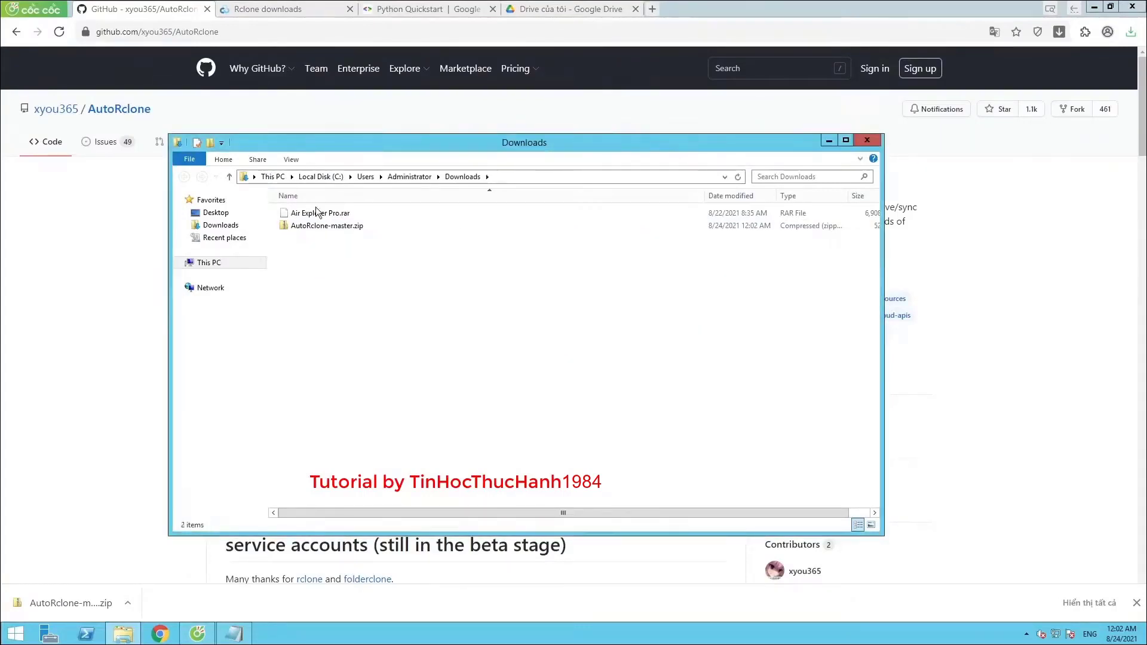
{"action": "left_click", "coordinate": [315, 213]}
{"action": "key", "text": "shift+Delete"}
{"action": "key", "text": "Return"}
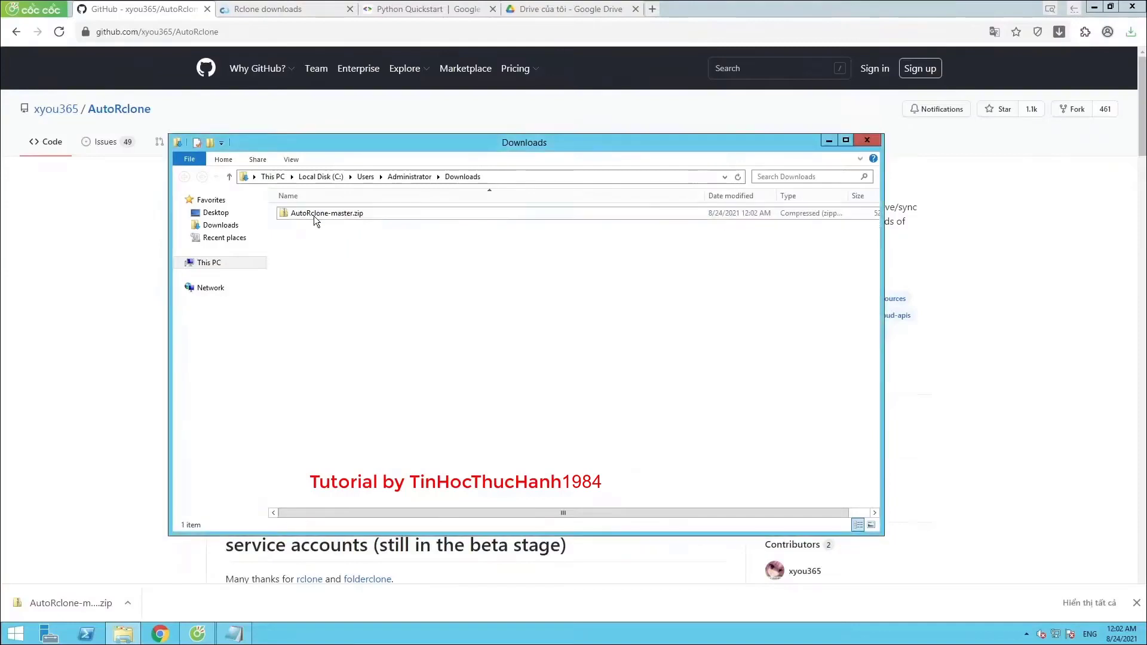
Extract AutoRclone-master.zip here with 7-Zip, then permanently delete the zip
{"action": "left_click", "coordinate": [314, 217]}
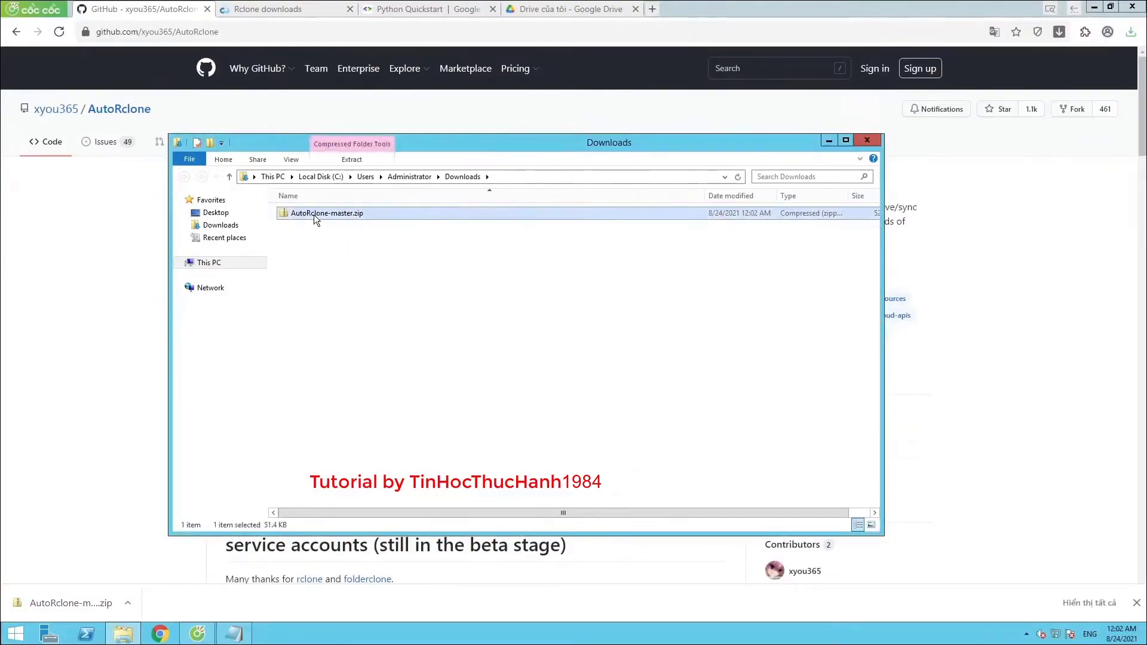
{"action": "right_click", "coordinate": [314, 214]}
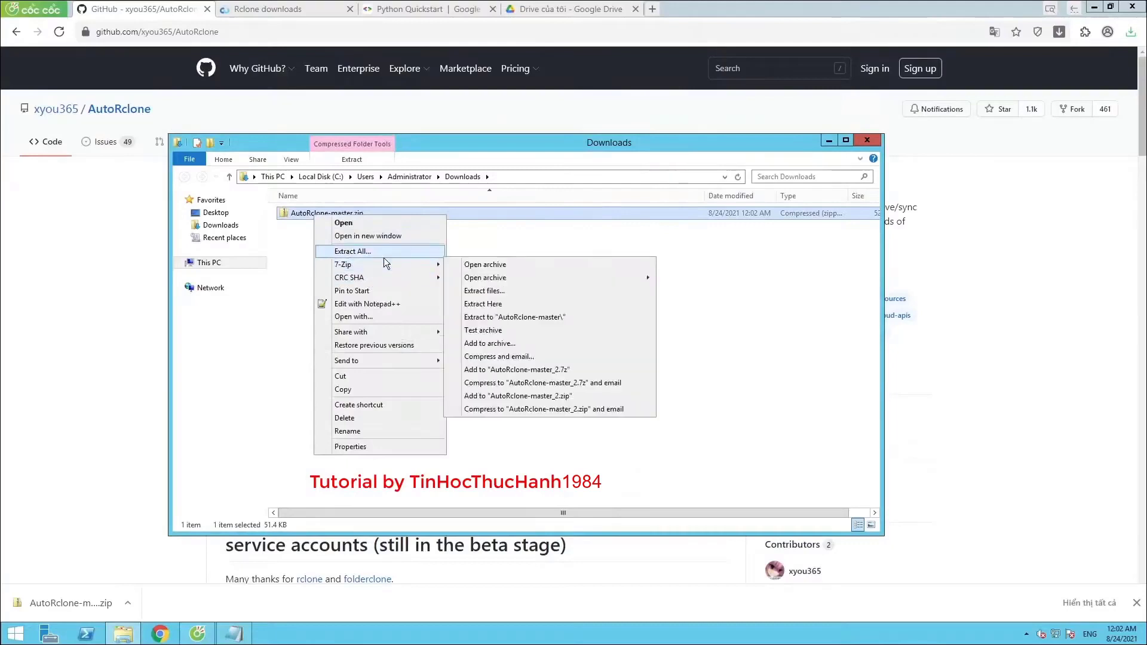
{"action": "mouse_move", "coordinate": [411, 264]}
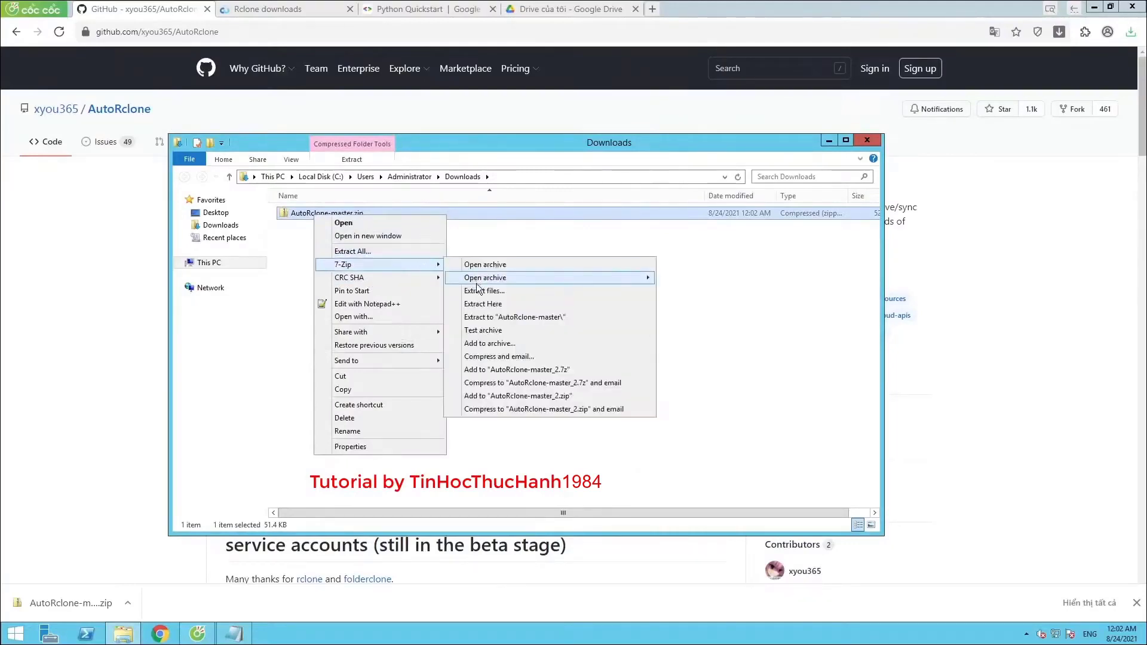
{"action": "left_click", "coordinate": [483, 301]}
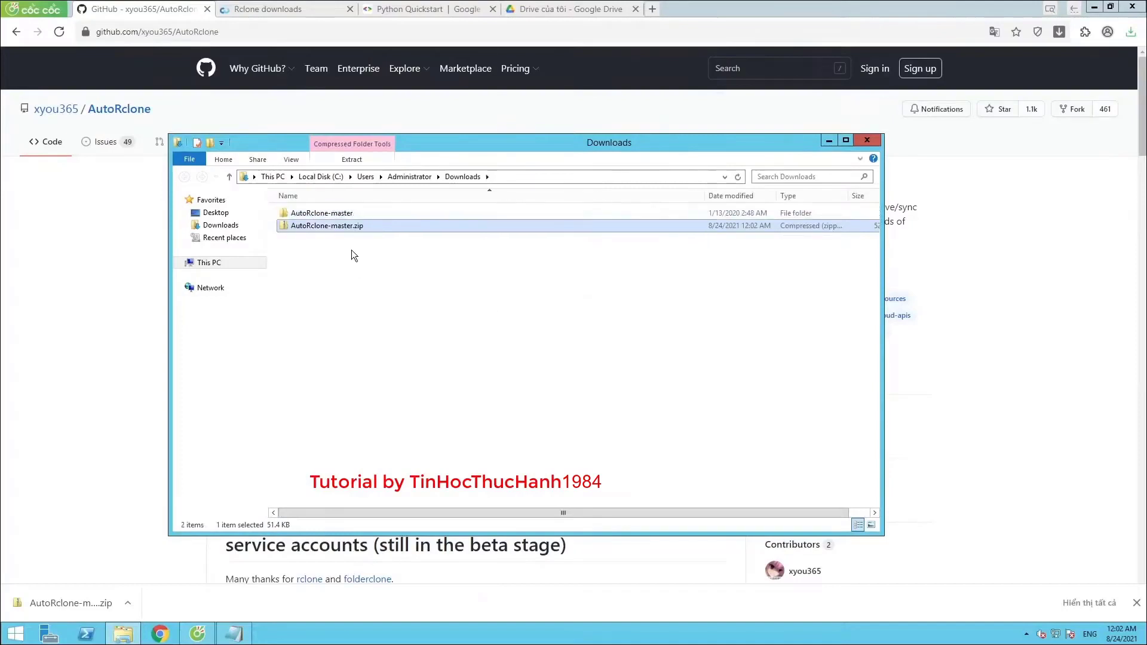
{"action": "key", "text": "shift+Delete"}
{"action": "key", "text": "Return"}
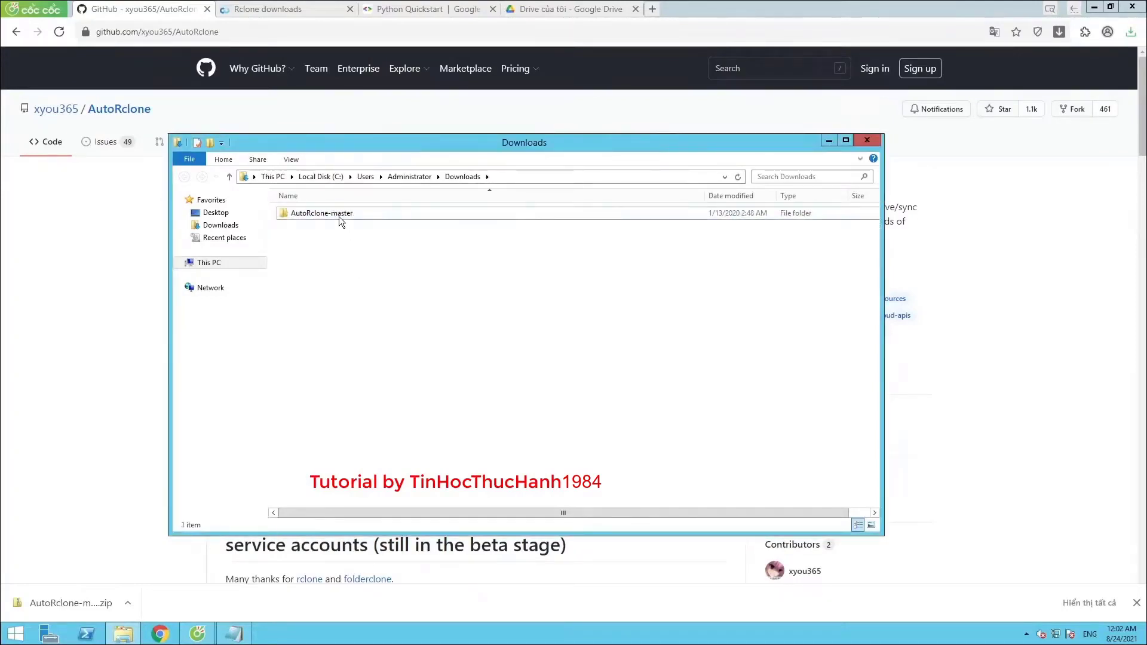
Rename the extracted AutoRclone-master folder to AutoRclone
{"action": "left_click", "coordinate": [339, 216]}
{"action": "left_click", "coordinate": [338, 217]}
{"action": "key", "text": "End"}
{"action": "key", "text": "BackSpace"}
{"action": "key", "text": "BackSpace"}
{"action": "key", "text": "BackSpace"}
{"action": "key", "text": "BackSpace"}
{"action": "key", "text": "BackSpace"}
{"action": "key", "text": "BackSpace"}
{"action": "key", "text": "BackSpace"}
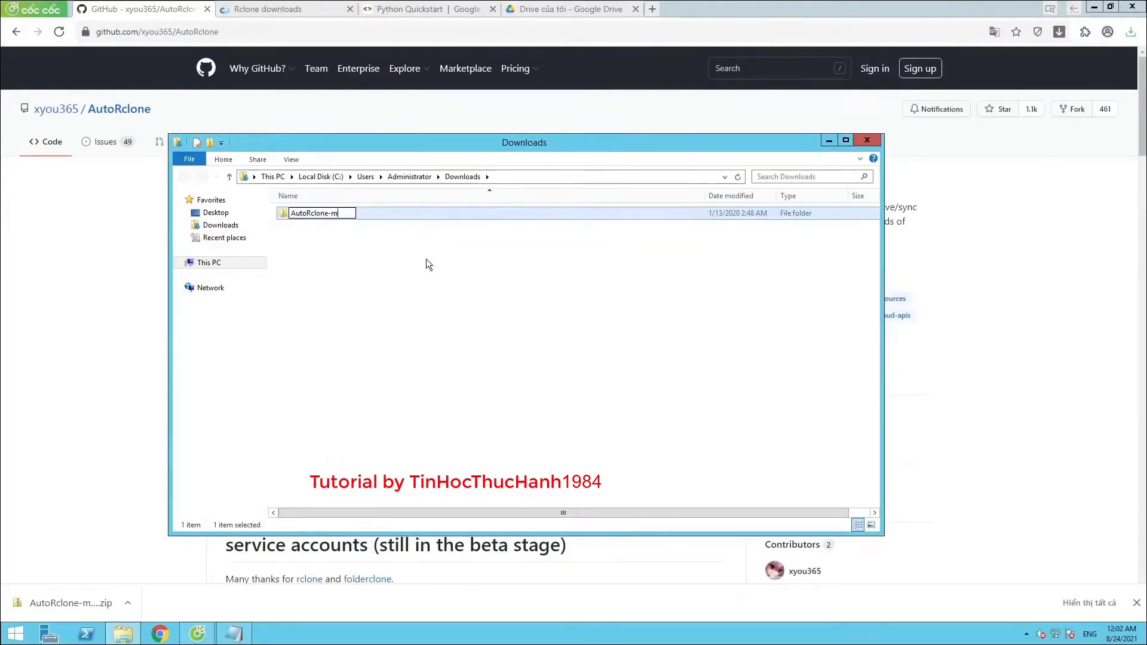
{"action": "key", "text": "Return"}
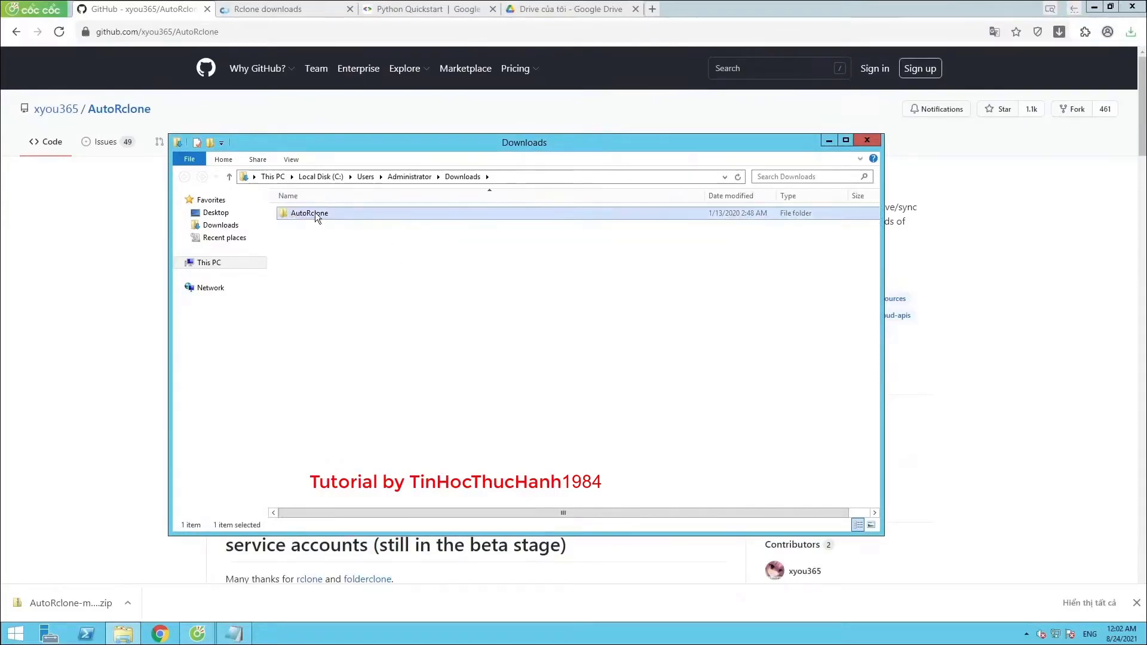
{"action": "double_click", "coordinate": [314, 212]}
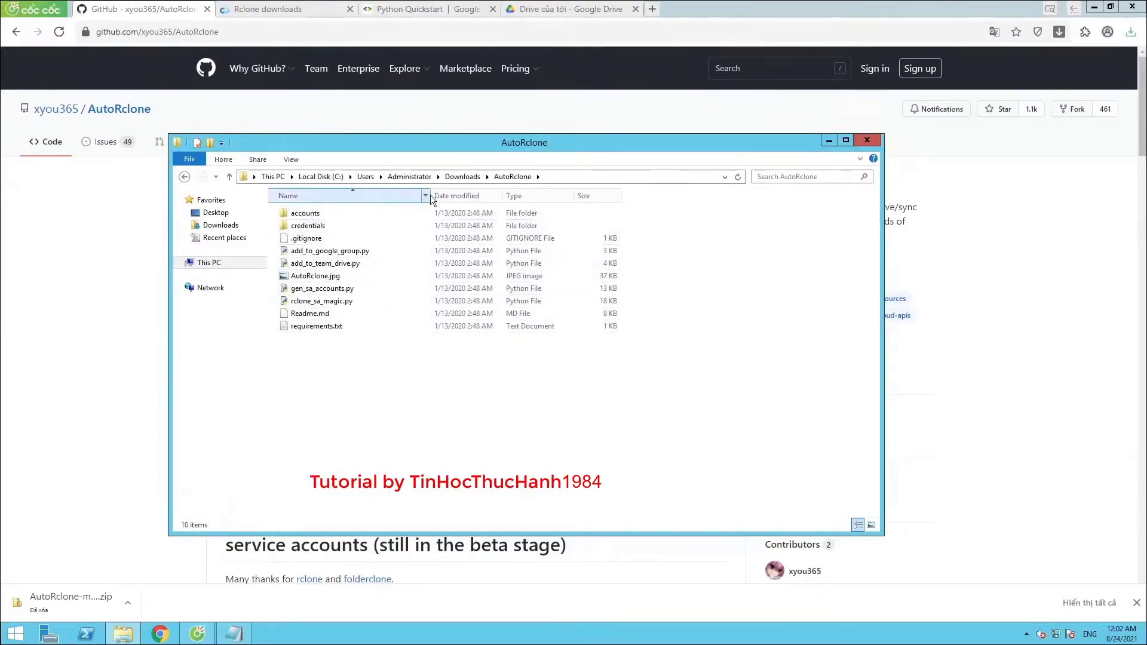
{"action": "left_click", "coordinate": [464, 177]}
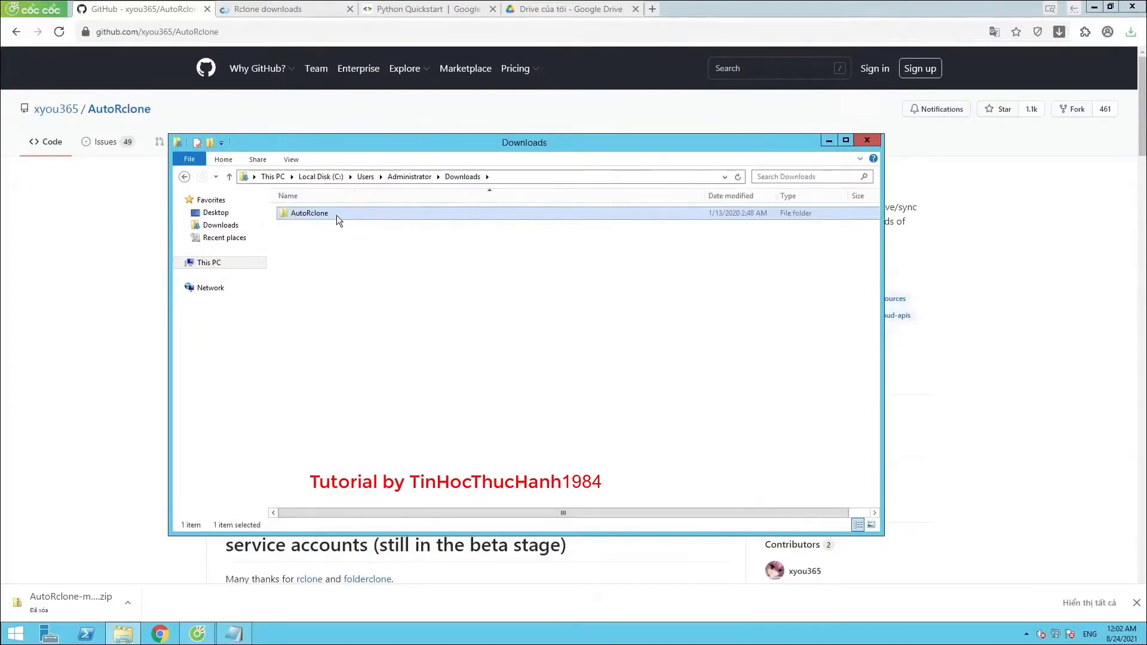
Move the AutoRclone folder to the Desktop and open it
{"action": "right_click", "coordinate": [336, 216]}
{"action": "left_click", "coordinate": [362, 350]}
{"action": "left_click", "coordinate": [217, 214]}
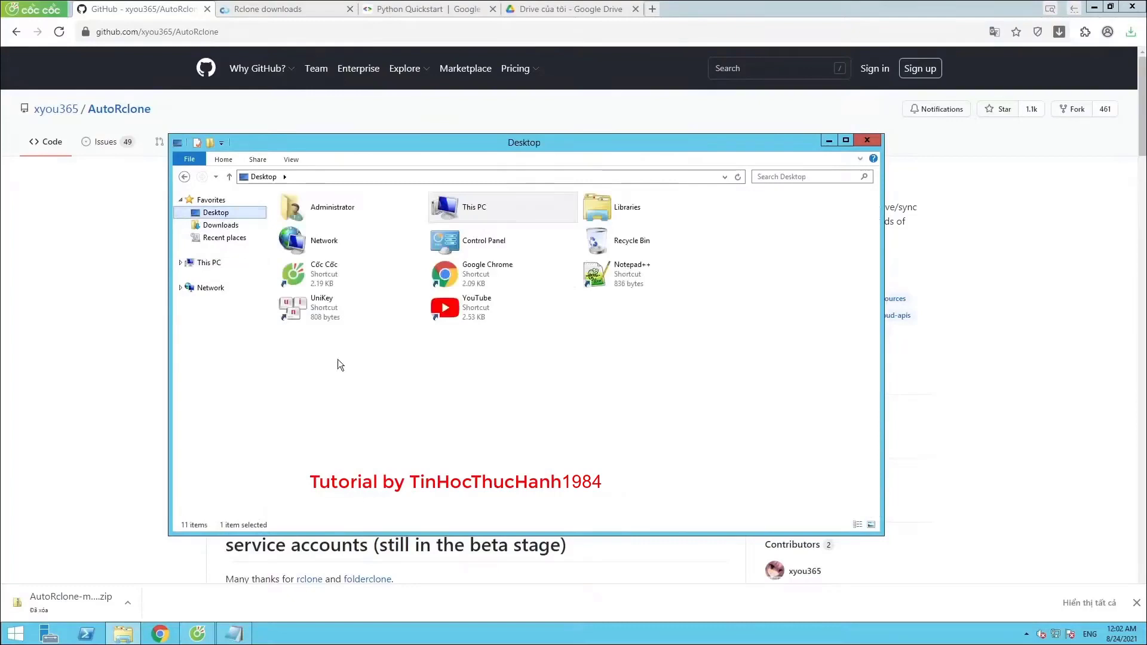
{"action": "right_click", "coordinate": [338, 359]}
{"action": "left_click", "coordinate": [366, 422]}
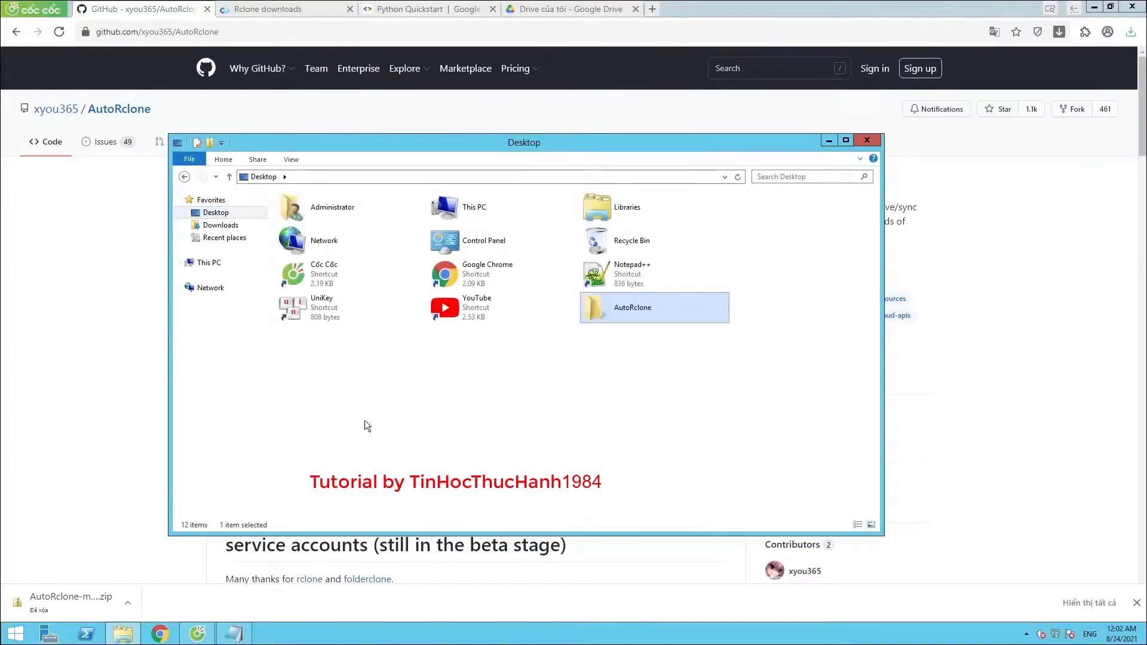
{"action": "double_click", "coordinate": [608, 317]}
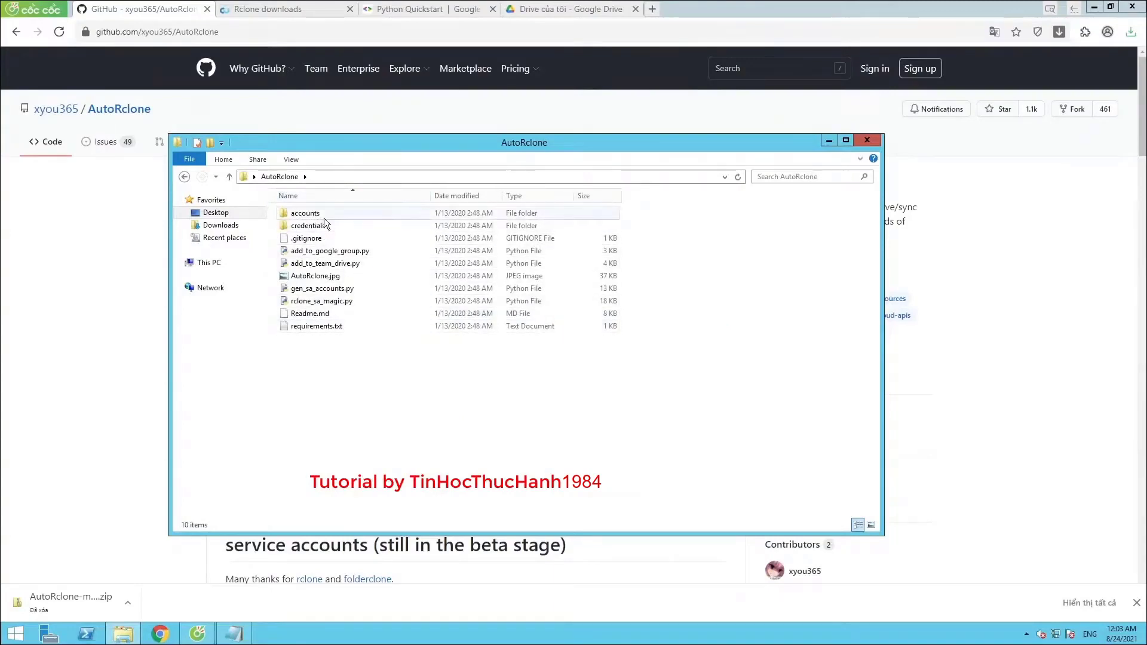
Close the GitHub tab and copy the Rclone downloads link from the notes
{"action": "left_click", "coordinate": [207, 10]}
{"action": "left_click", "coordinate": [206, 11]}
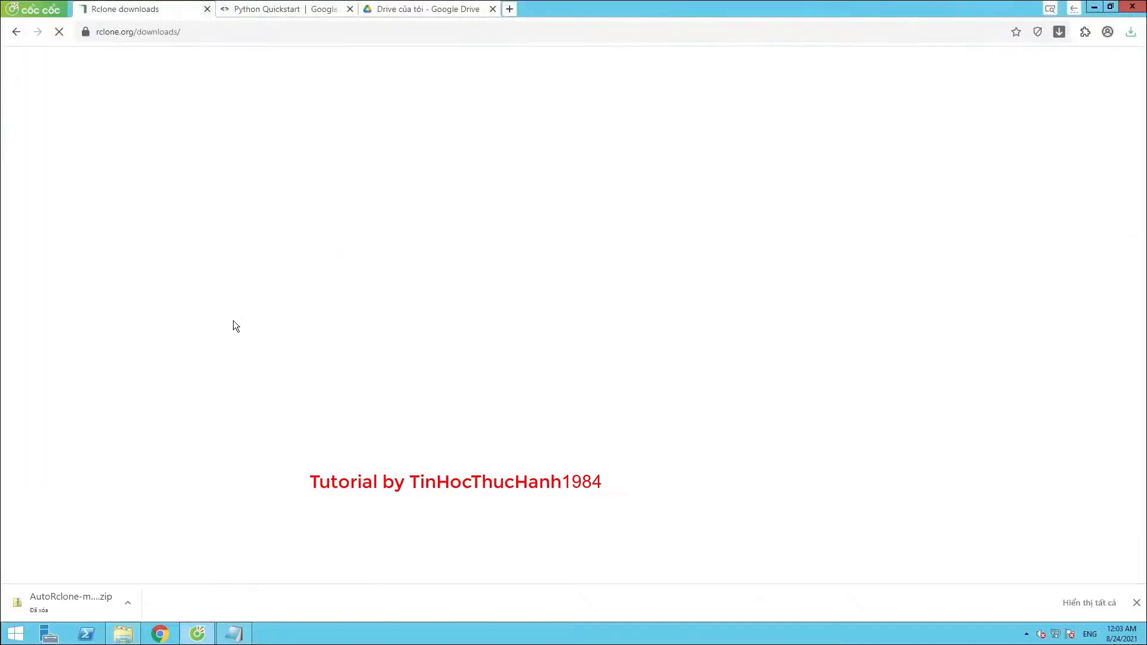
{"action": "left_click", "coordinate": [234, 633]}
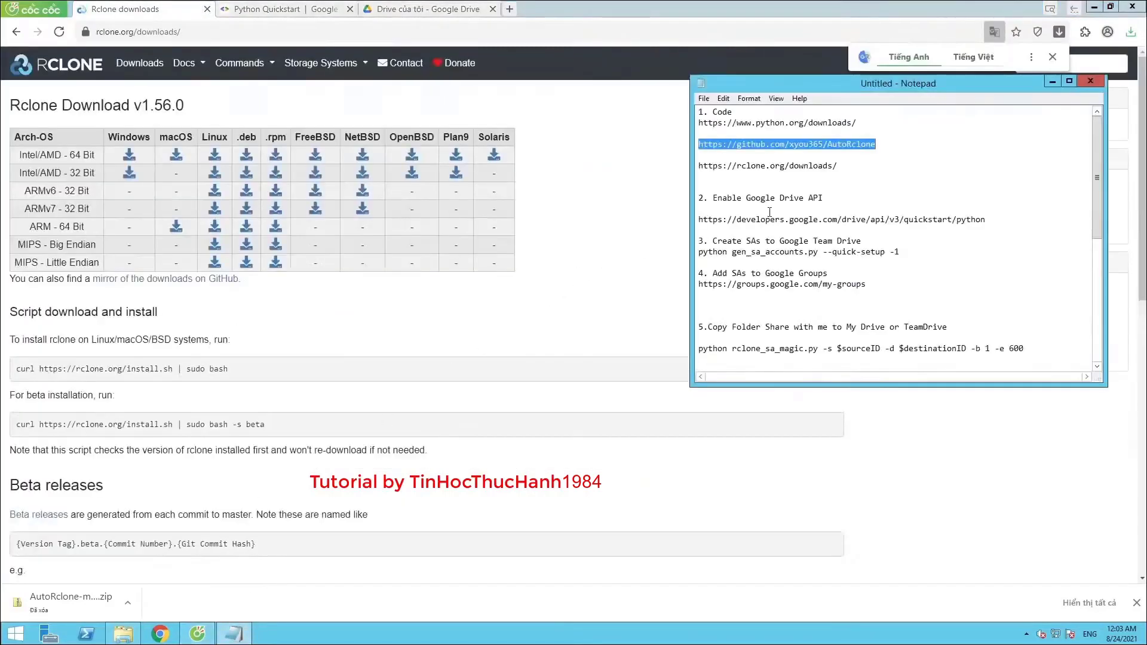
{"action": "left_click_drag", "start_coordinate": [839, 166], "coordinate": [693, 169]}
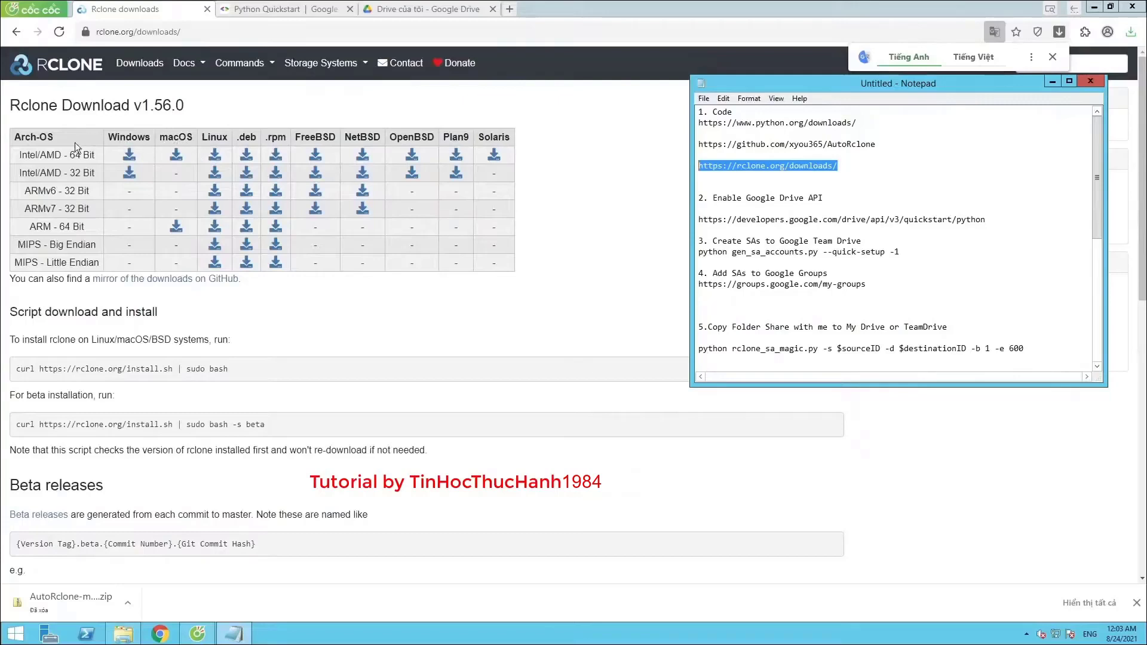
Download the Windows Intel/AMD 64 Bit rclone v1.56.0 zip
{"action": "left_click_drag", "start_coordinate": [67, 154], "coordinate": [113, 154]}
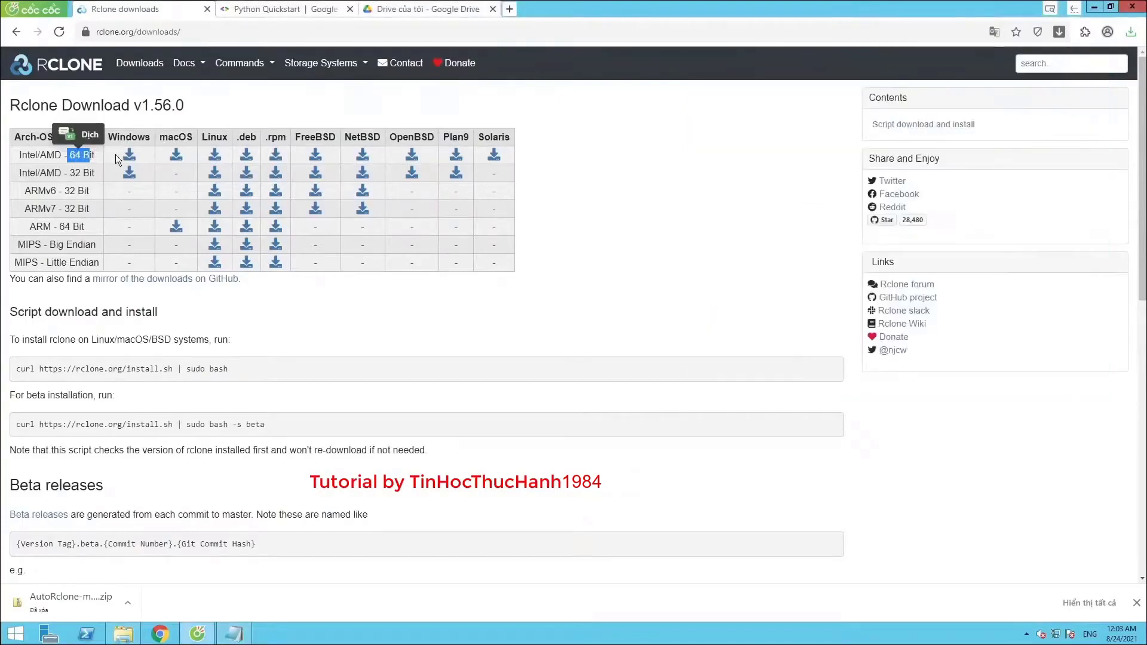
{"action": "left_click", "coordinate": [131, 154]}
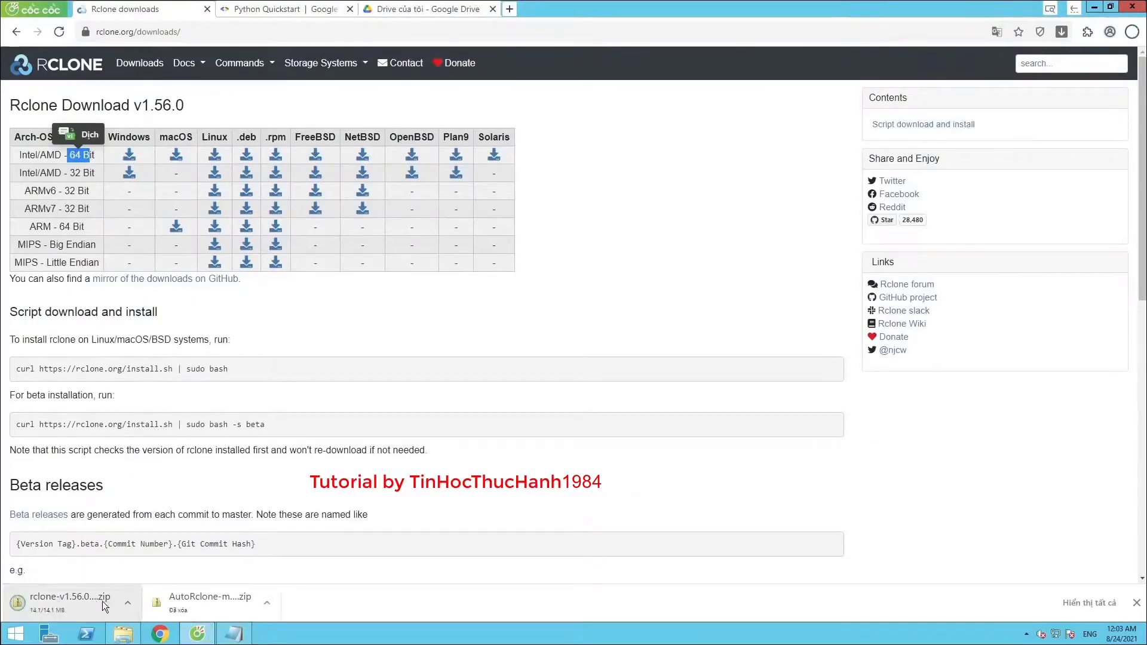
{"action": "left_click", "coordinate": [128, 601]}
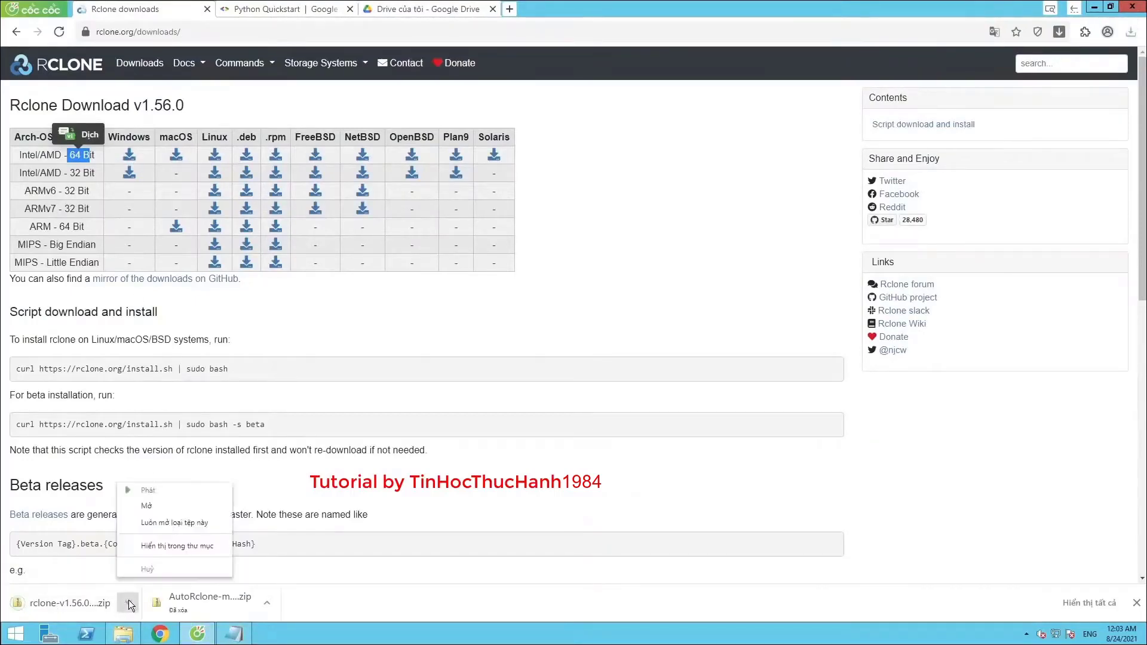
Open 7-Zip's Extract files dialog for the downloaded rclone zip
{"action": "left_click", "coordinate": [150, 546]}
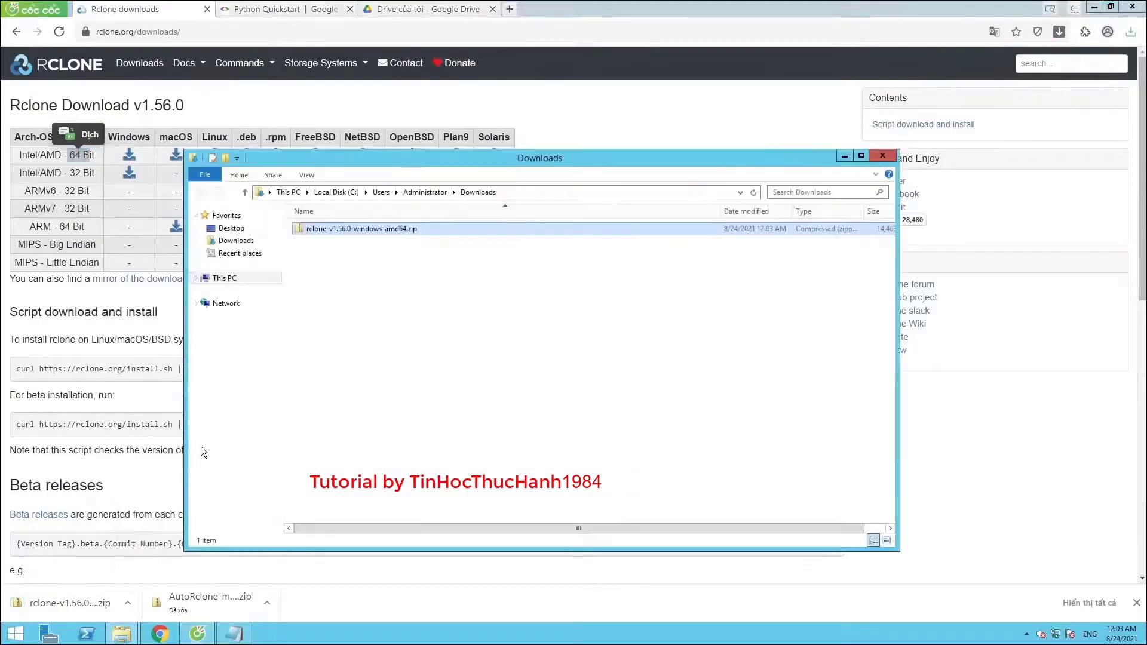
{"action": "right_click", "coordinate": [346, 229]}
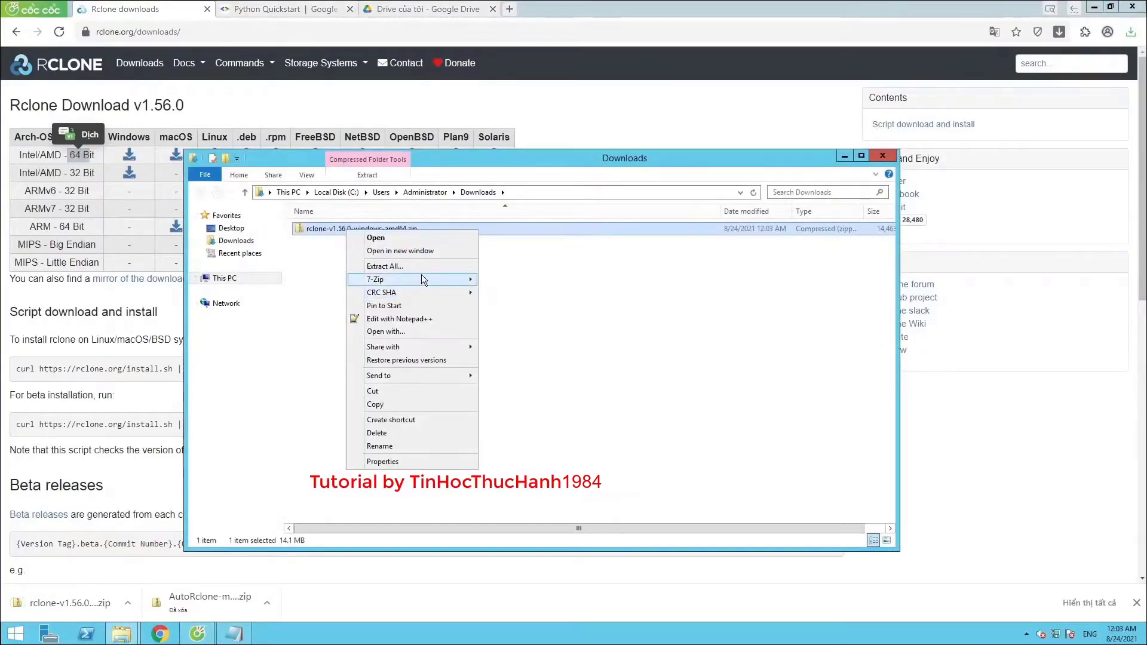
{"action": "mouse_move", "coordinate": [421, 278]}
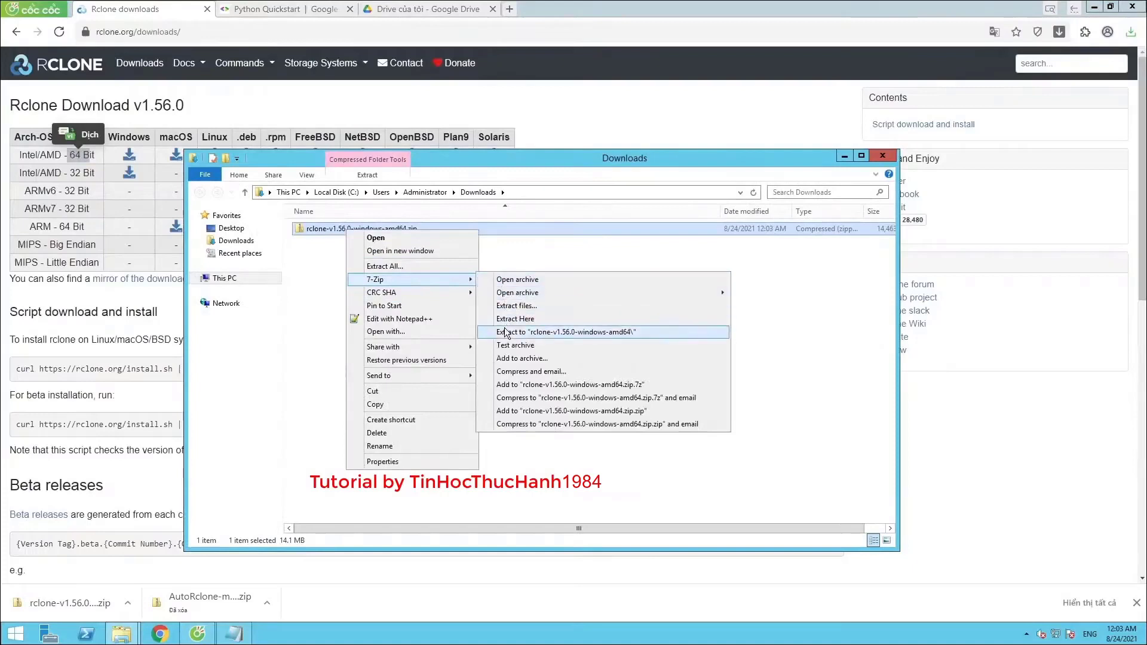
{"action": "left_click", "coordinate": [515, 306]}
{"action": "left_click_drag", "start_coordinate": [521, 221], "coordinate": [354, 212]}
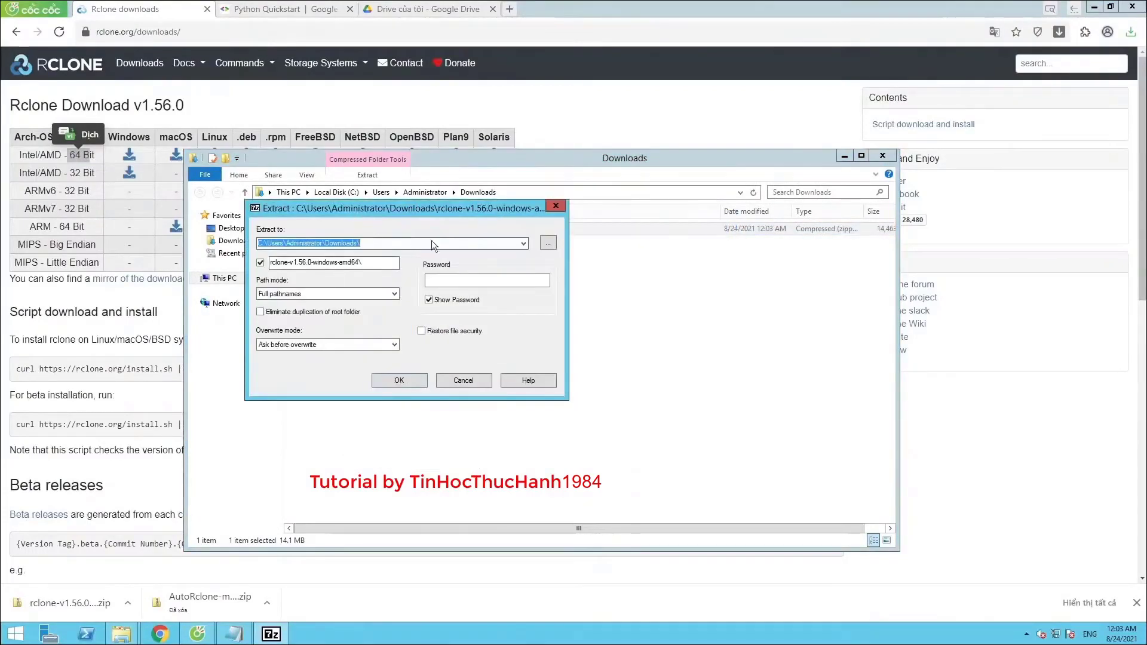
Set the extraction destination to Desktop\AutoRclone and extract the zip
{"action": "left_click", "coordinate": [546, 242]}
{"action": "left_click_drag", "start_coordinate": [535, 224], "coordinate": [490, 184]}
{"action": "left_click", "coordinate": [456, 271]}
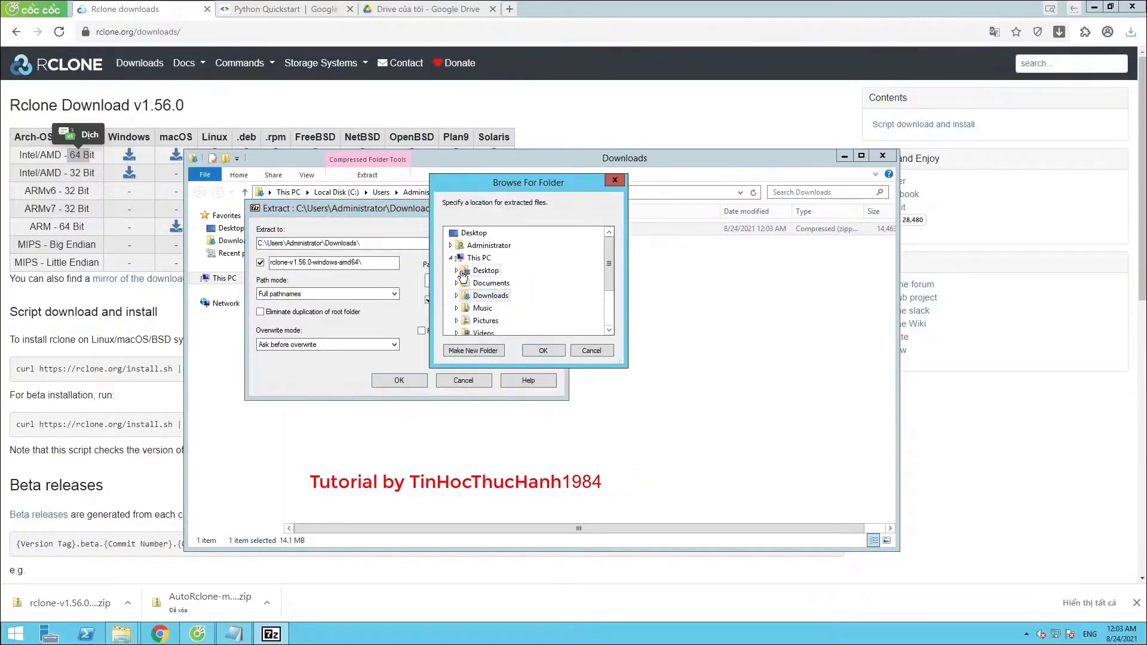
{"action": "left_click", "coordinate": [462, 283]}
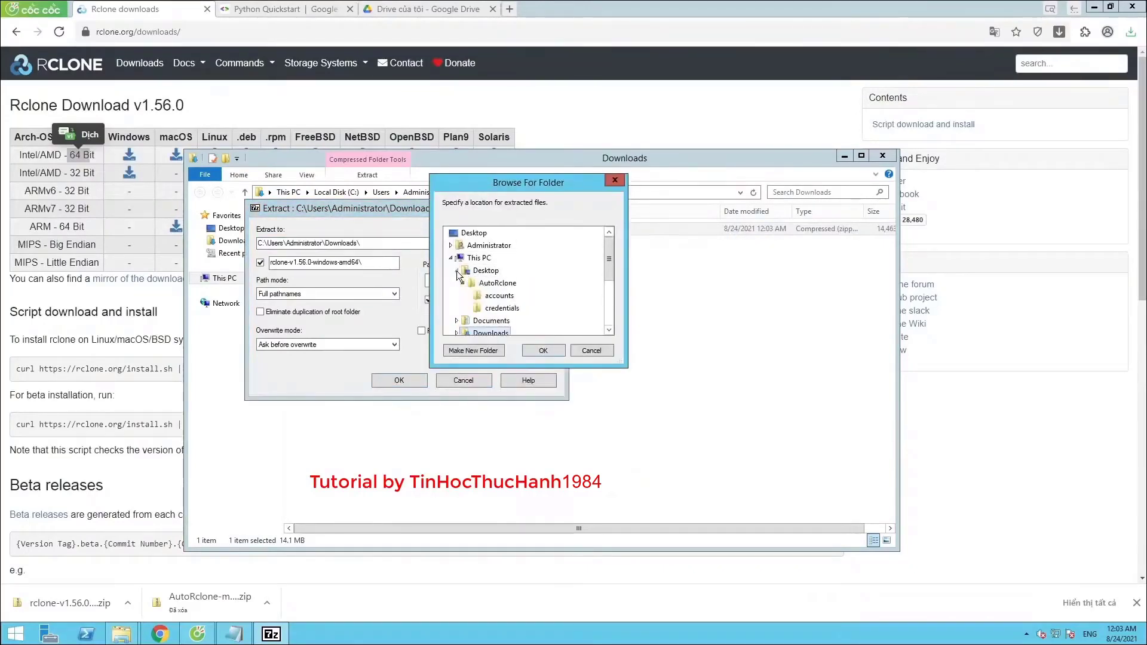
{"action": "left_click", "coordinate": [509, 284]}
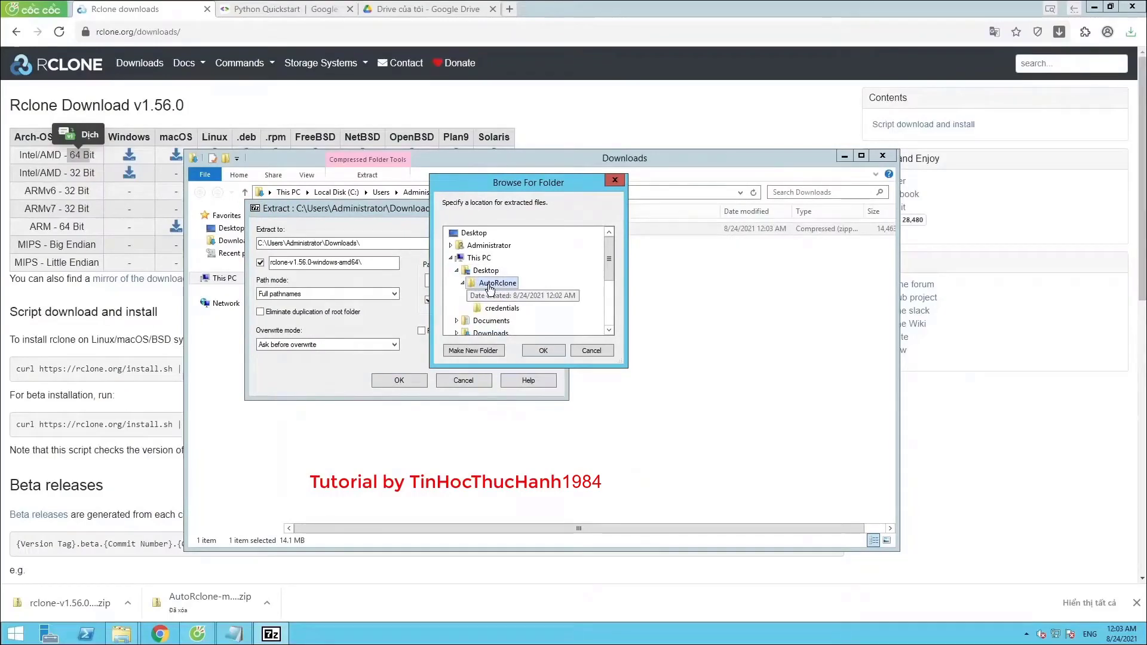
{"action": "left_click", "coordinate": [543, 352]}
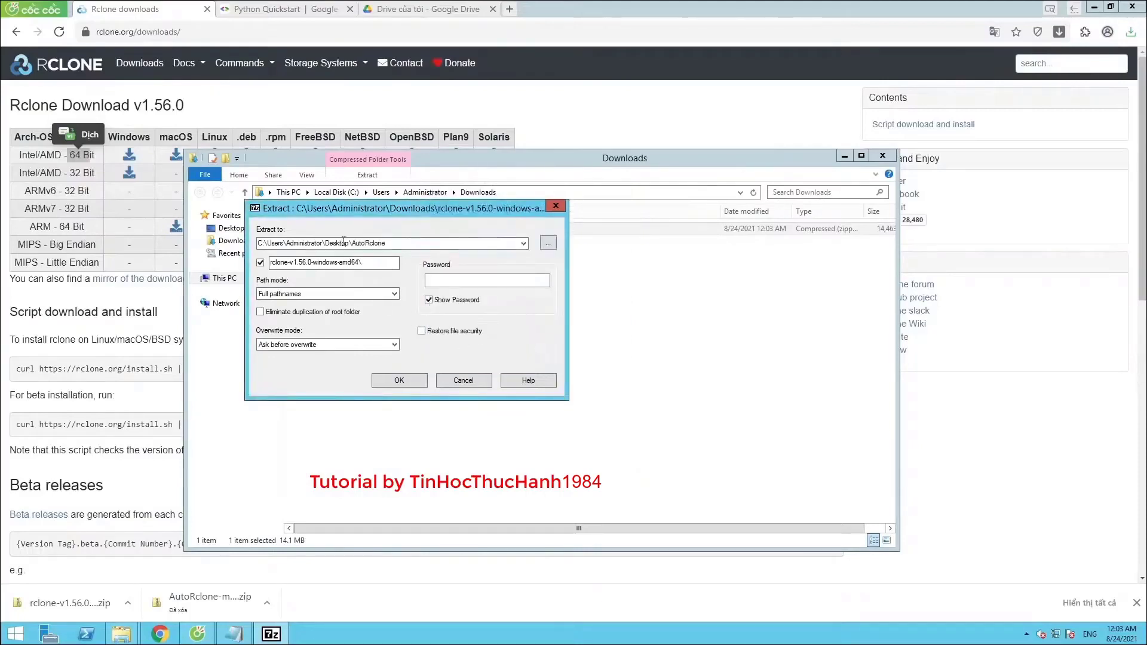
{"action": "double_click", "coordinate": [395, 244]}
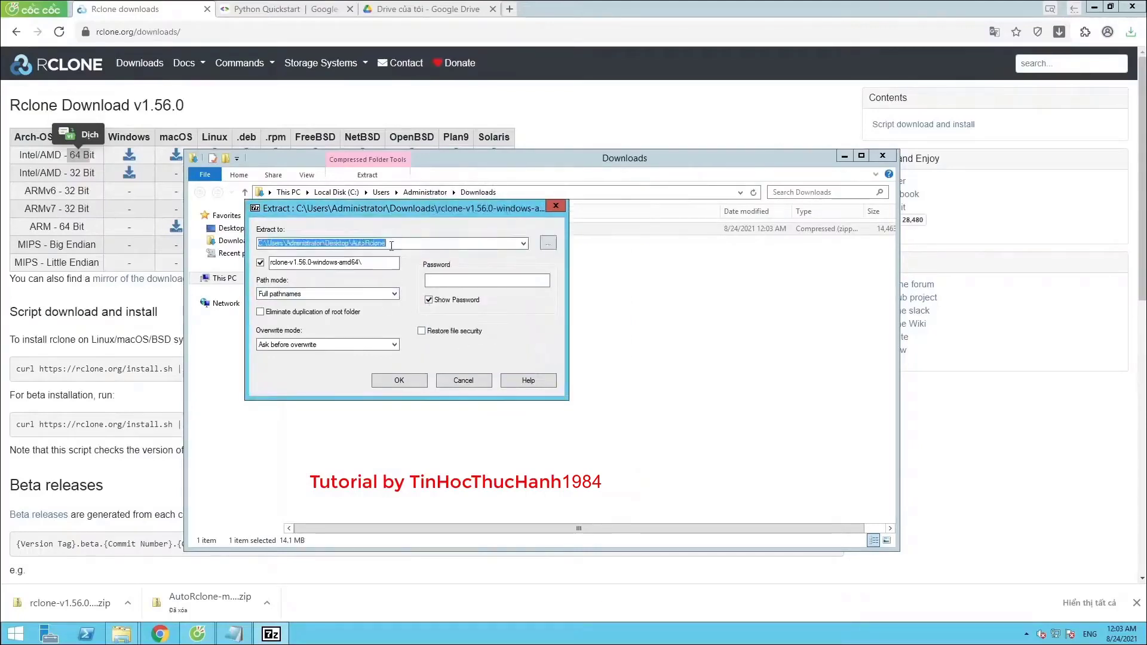
{"action": "left_click", "coordinate": [399, 380]}
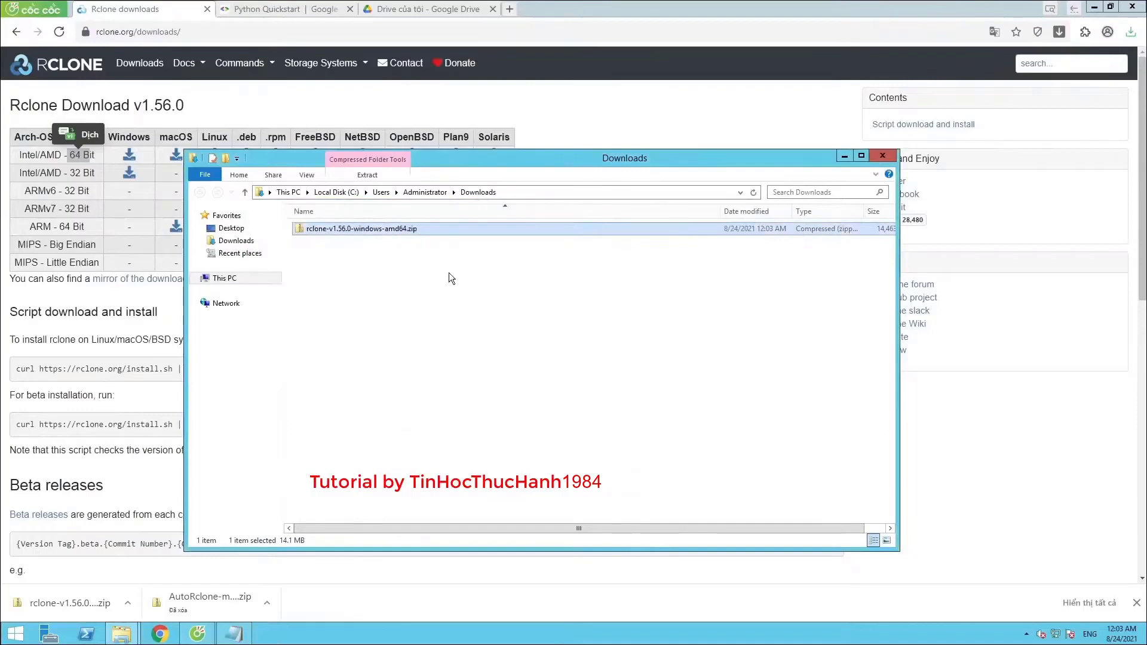
Permanently delete the rclone zip and open the extracted rclone folder inside AutoRclone
{"action": "key", "text": "shift+Delete"}
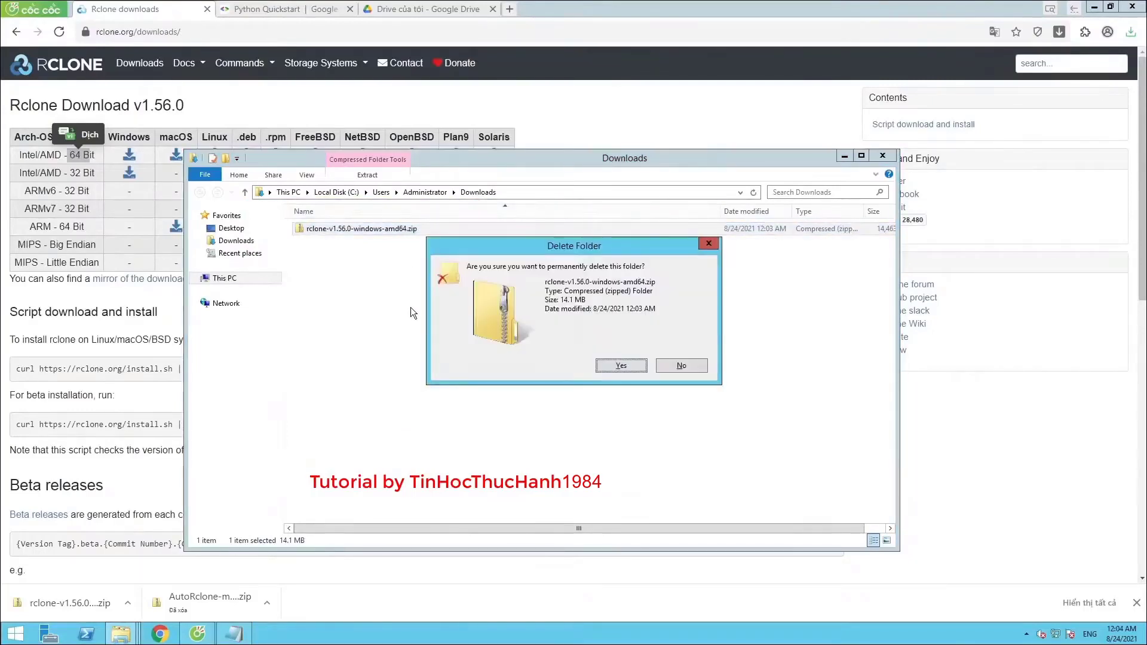
{"action": "left_click", "coordinate": [614, 362]}
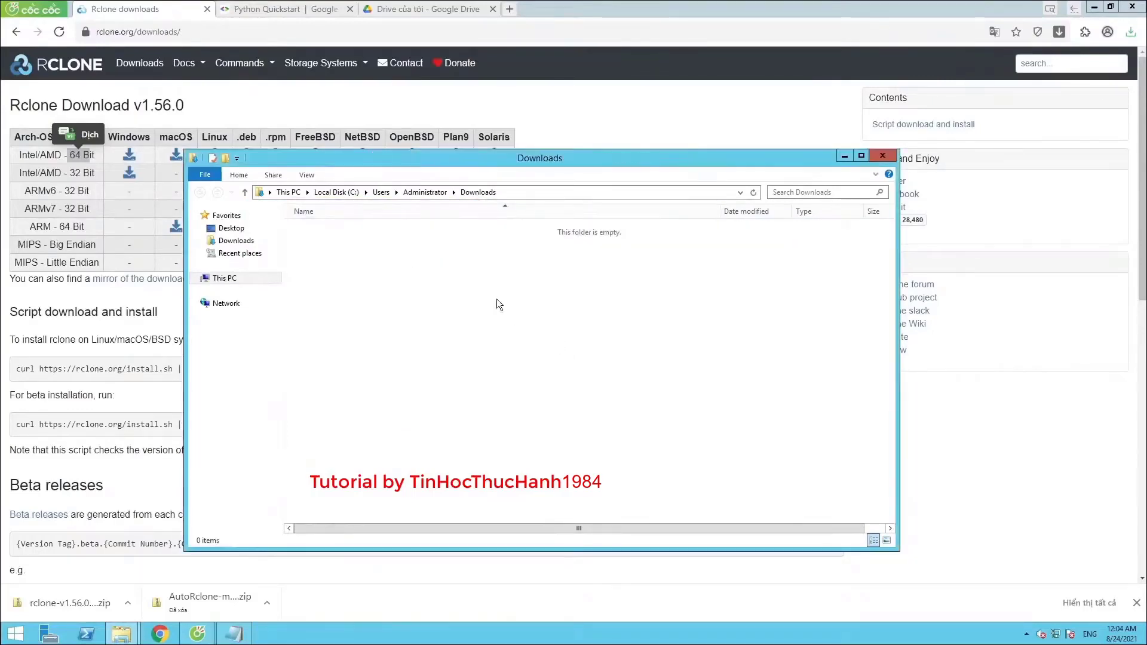
{"action": "left_click", "coordinate": [230, 227]}
{"action": "double_click", "coordinate": [478, 328]}
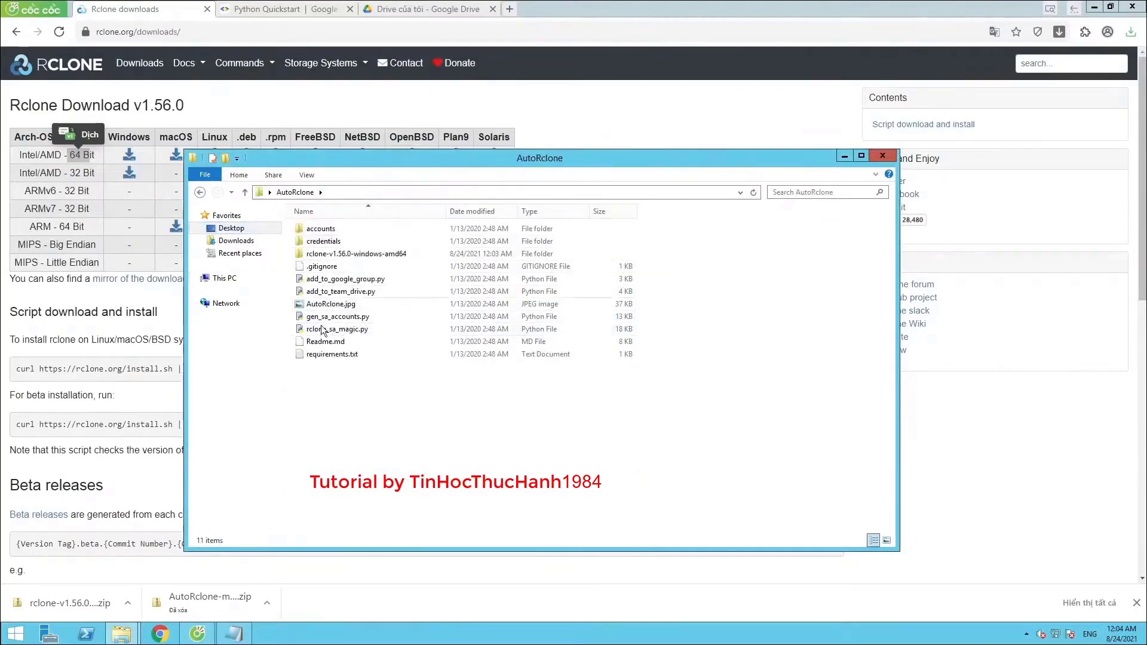
{"action": "left_click", "coordinate": [324, 255]}
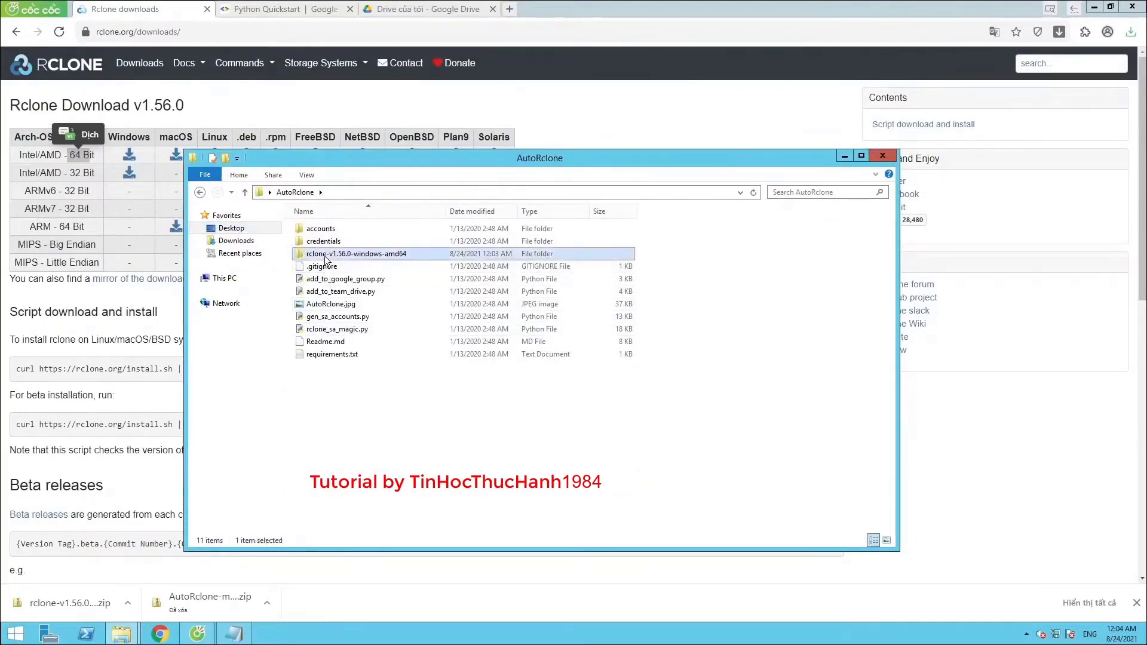
{"action": "double_click", "coordinate": [325, 256]}
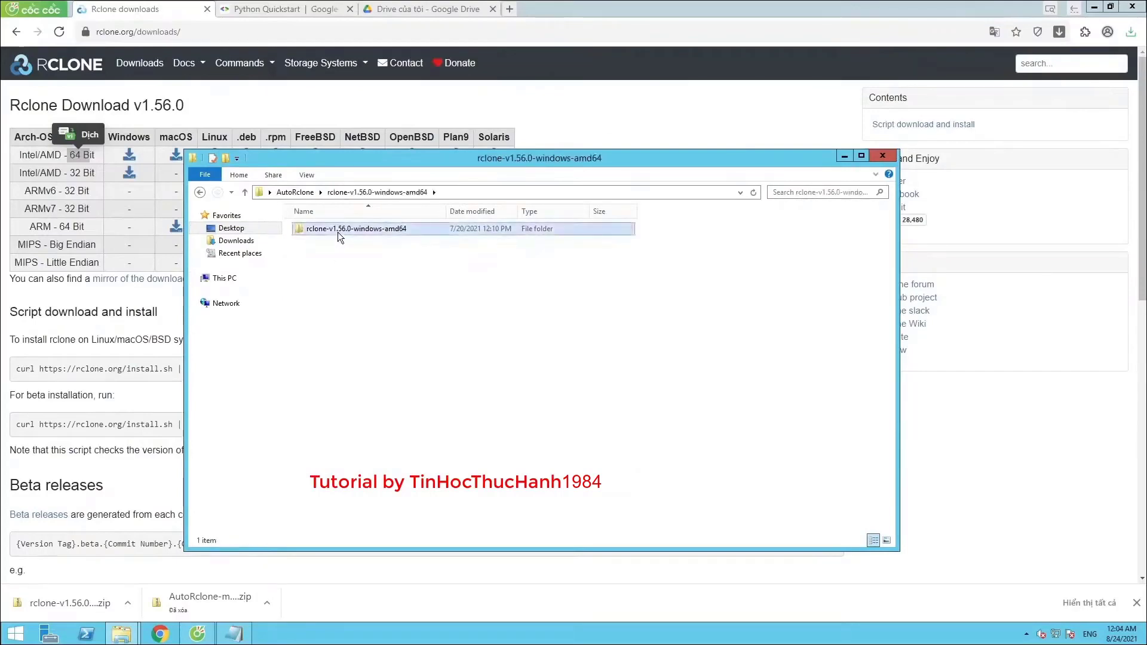
{"action": "double_click", "coordinate": [338, 231]}
Move the five rclone files, including rclone.exe, directly into AutoRclone
{"action": "left_click_drag", "start_coordinate": [329, 301], "coordinate": [325, 224]}
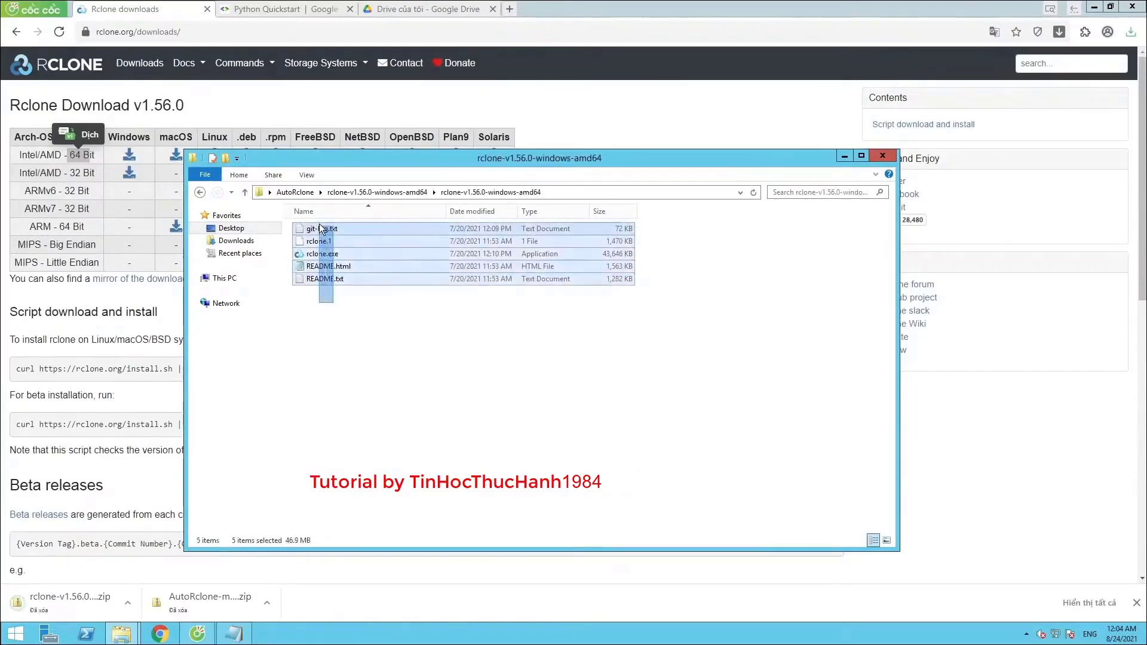
{"action": "right_click", "coordinate": [342, 255]}
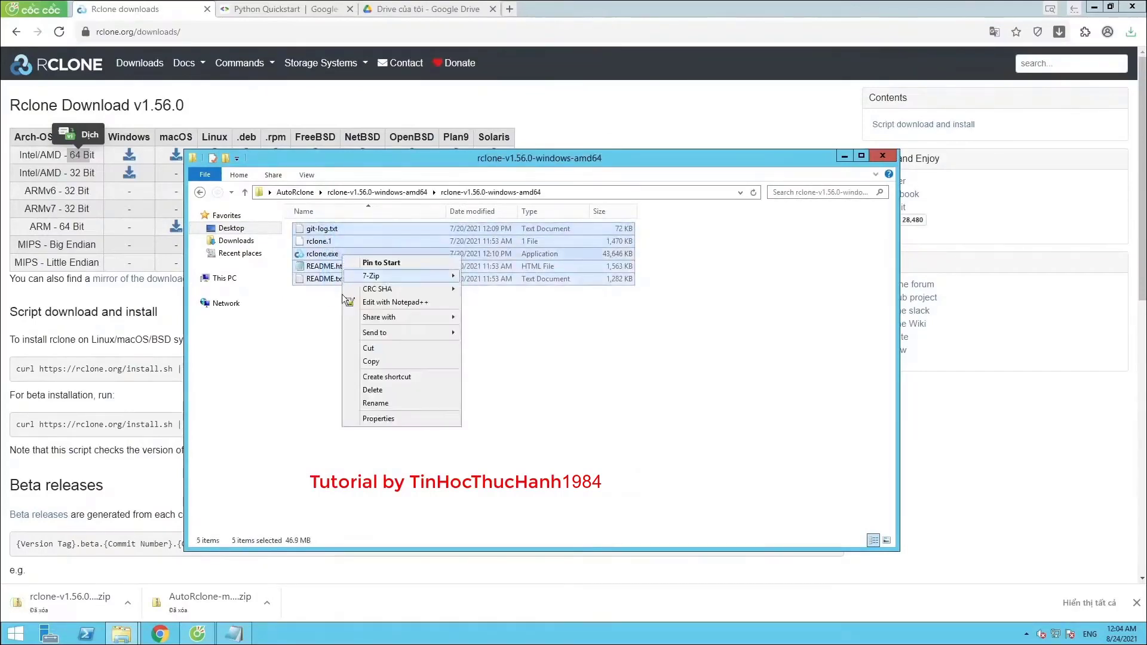
{"action": "left_click", "coordinate": [368, 349]}
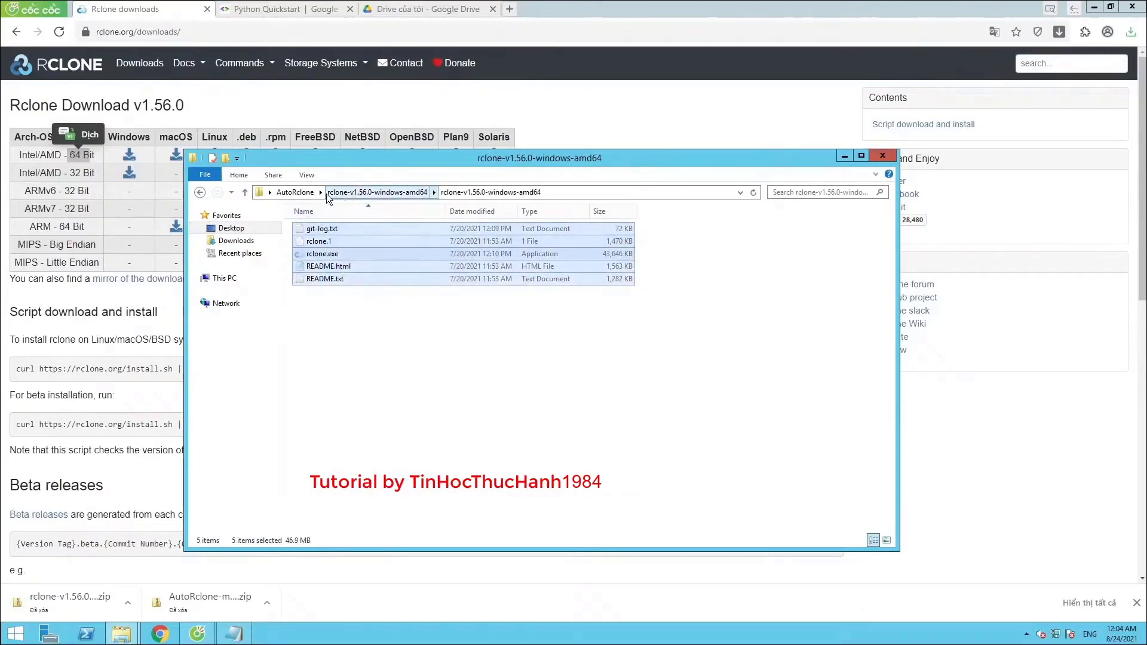
{"action": "left_click", "coordinate": [300, 195]}
{"action": "right_click", "coordinate": [342, 402]}
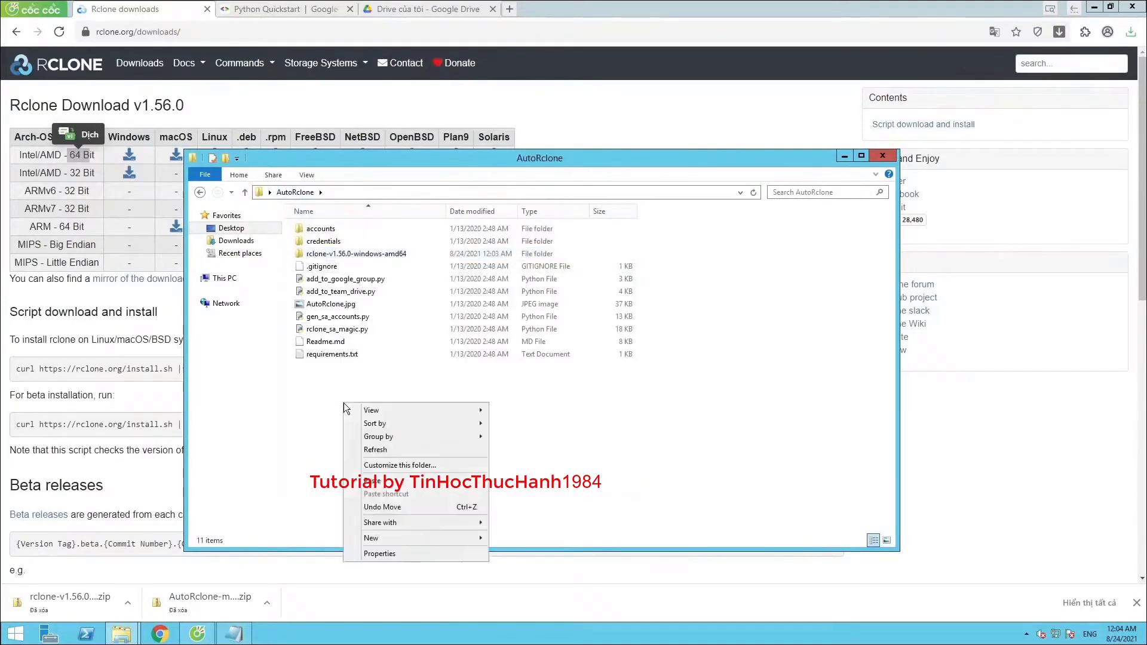
{"action": "left_click", "coordinate": [373, 480]}
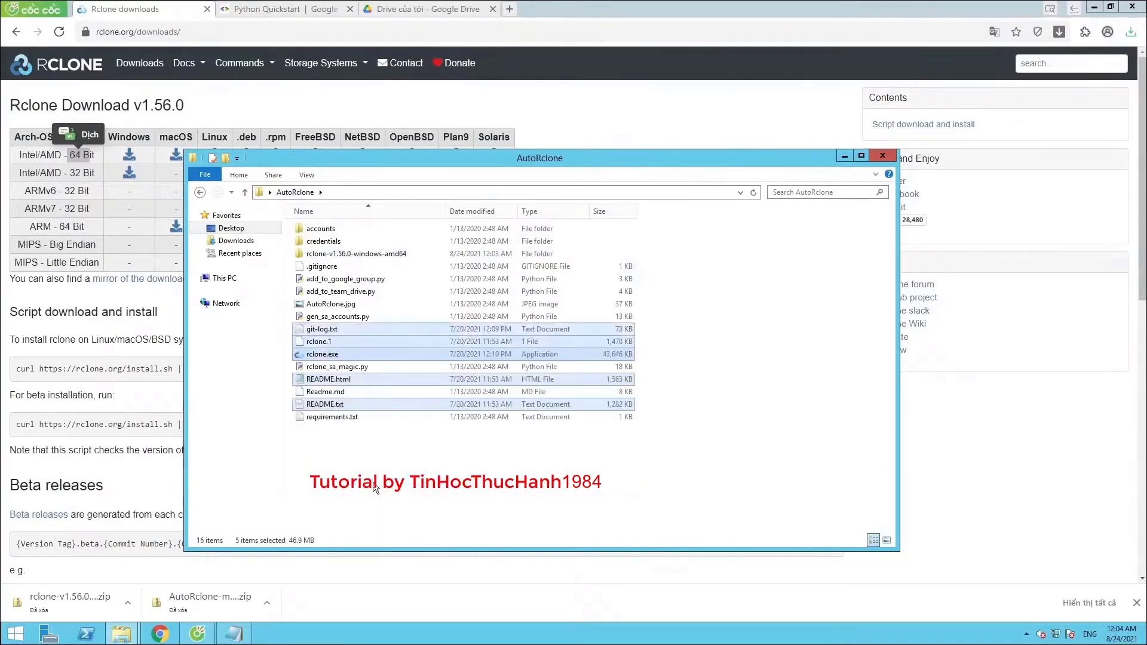
Permanently delete the empty extracted rclone folder
{"action": "left_click", "coordinate": [343, 257]}
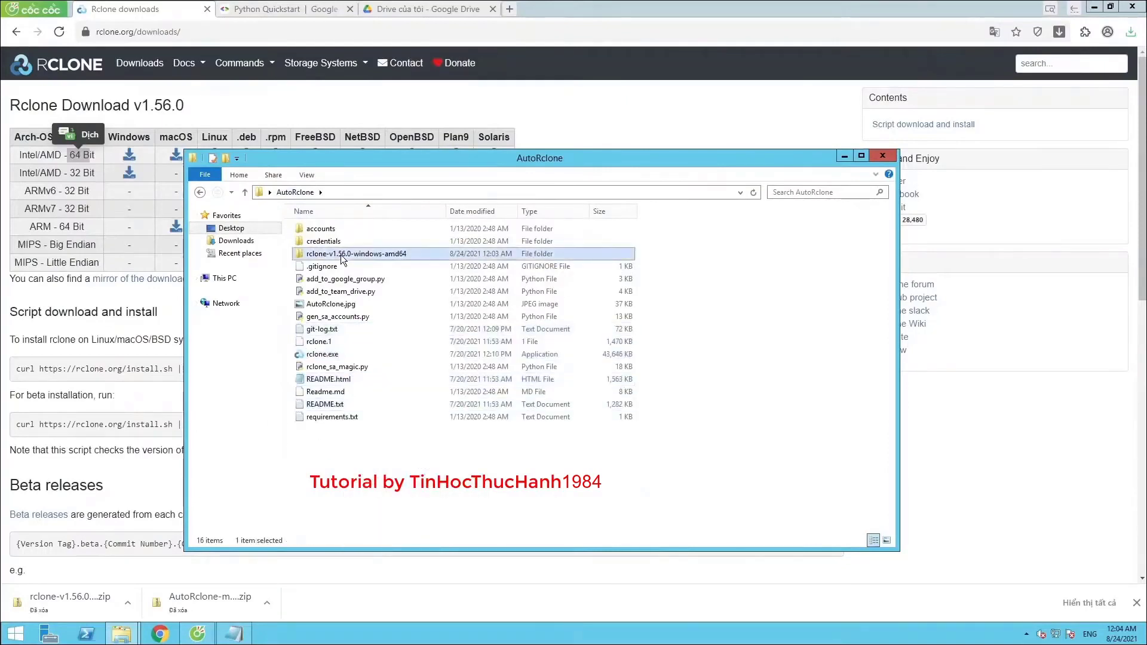
{"action": "key", "text": "shift+Delete"}
{"action": "key", "text": "Return"}
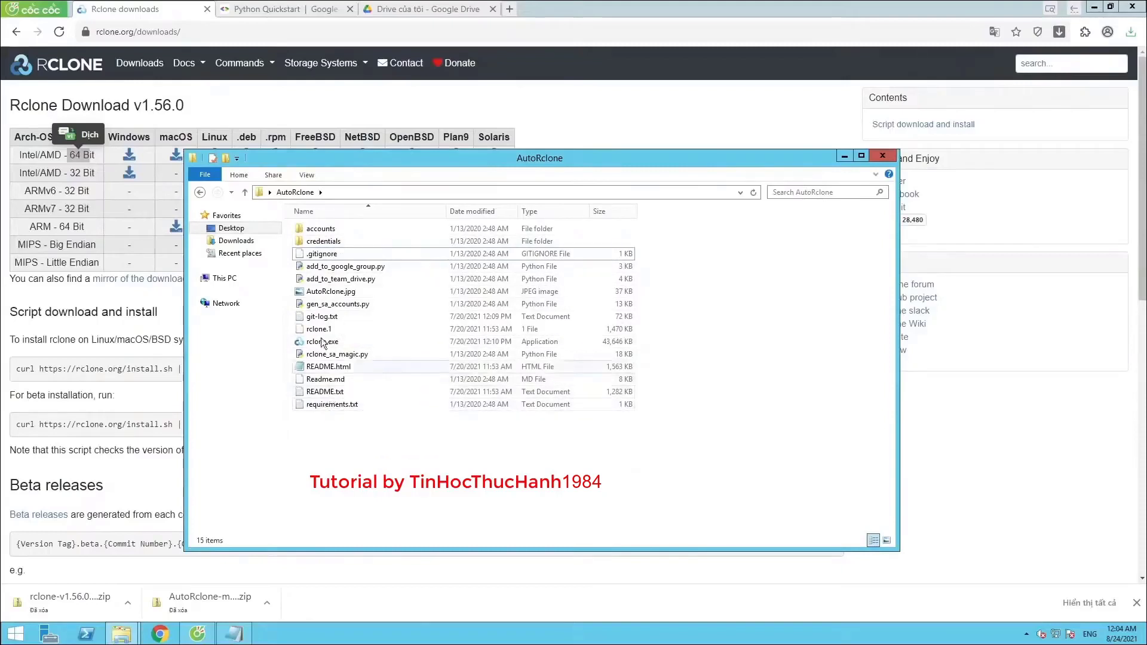
{"action": "left_click_drag", "start_coordinate": [414, 163], "coordinate": [339, 135]}
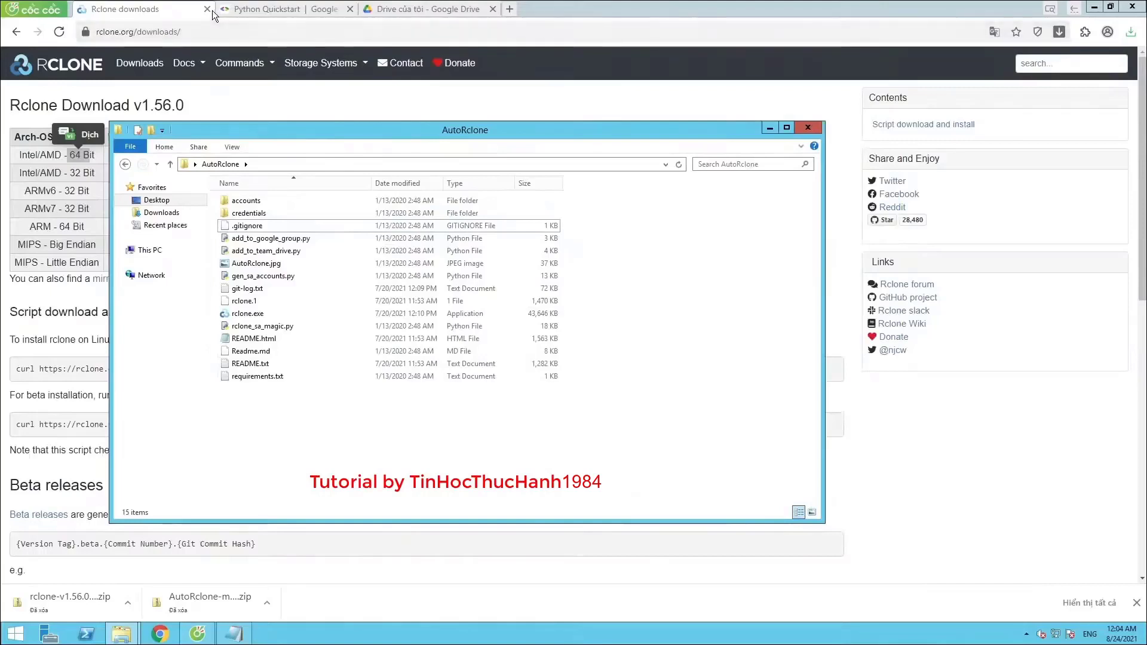
Close the Rclone tab and copy the Drive API quickstart link from the notes
{"action": "left_click", "coordinate": [207, 9]}
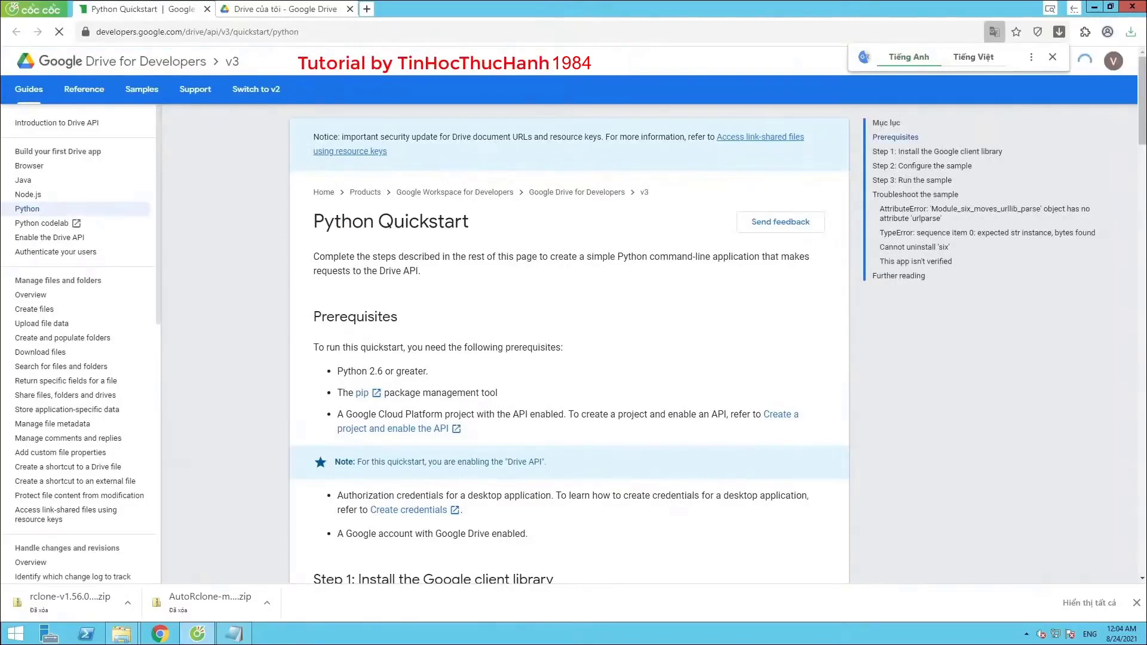
{"action": "key", "text": "alt+Tab"}
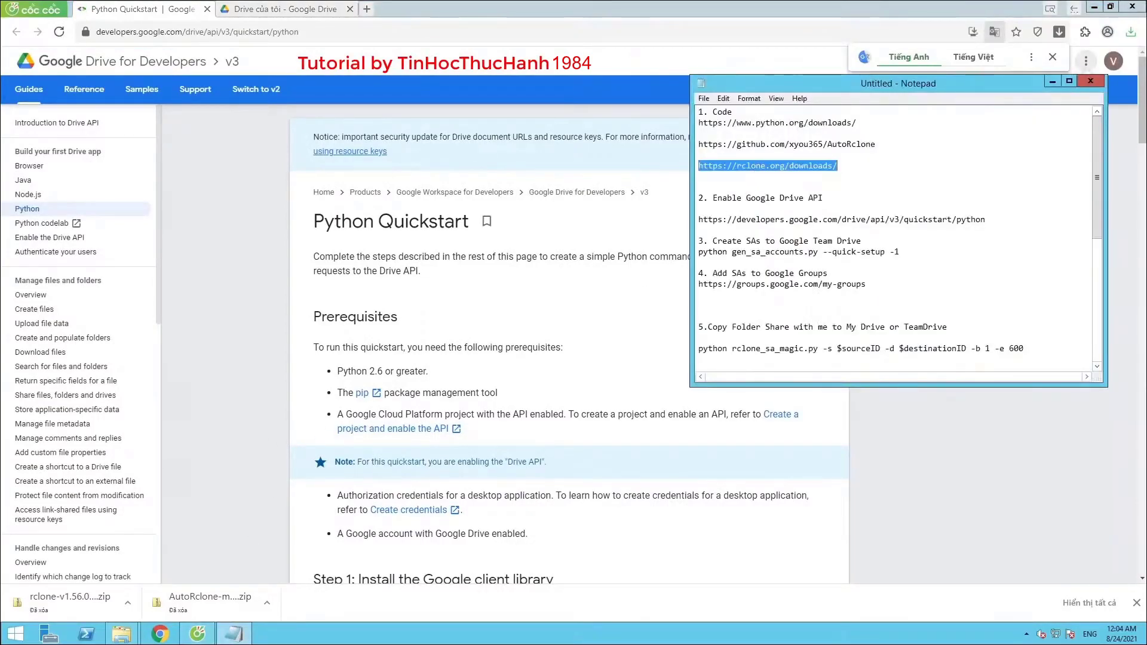
{"action": "key", "text": "Down"}
{"action": "key", "text": "Down"}
{"action": "key", "text": "Down"}
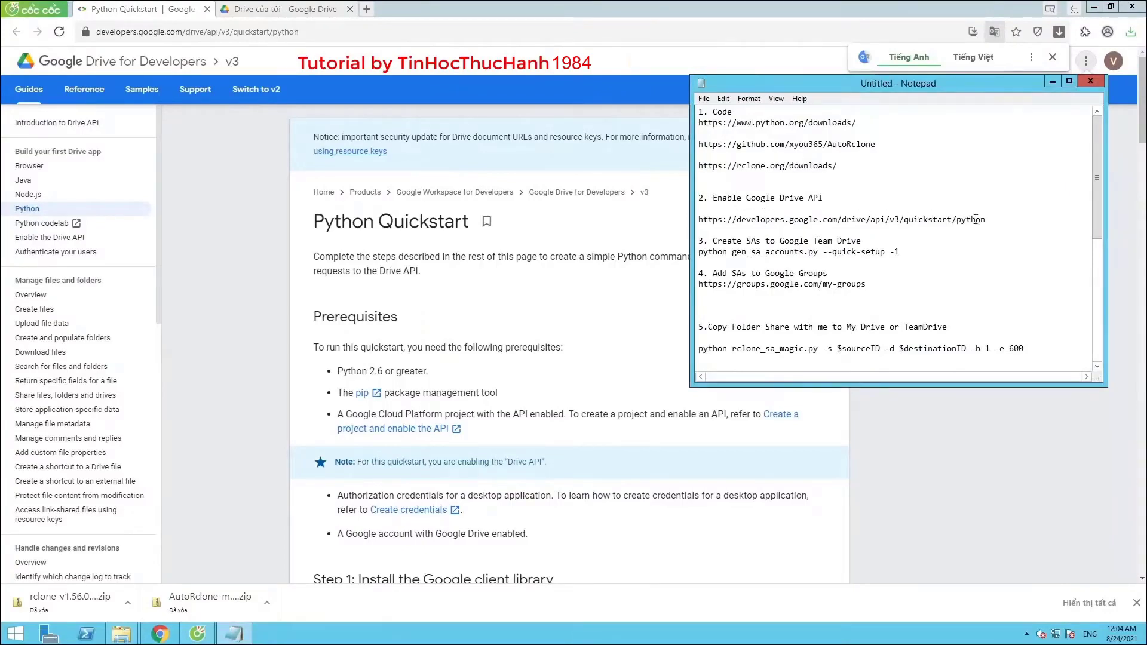
{"action": "left_click_drag", "start_coordinate": [986, 219], "coordinate": [691, 223]}
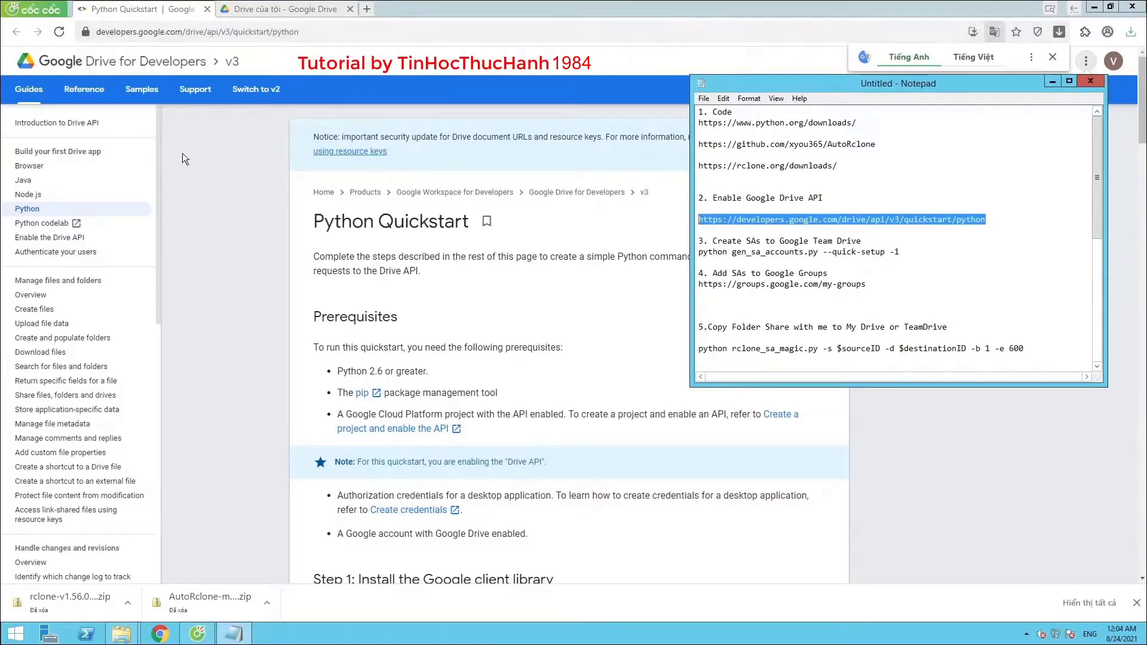
Open the 'Enable the Google Drive API' guide and follow it to the Google API Console
{"action": "left_click", "coordinate": [53, 33]}
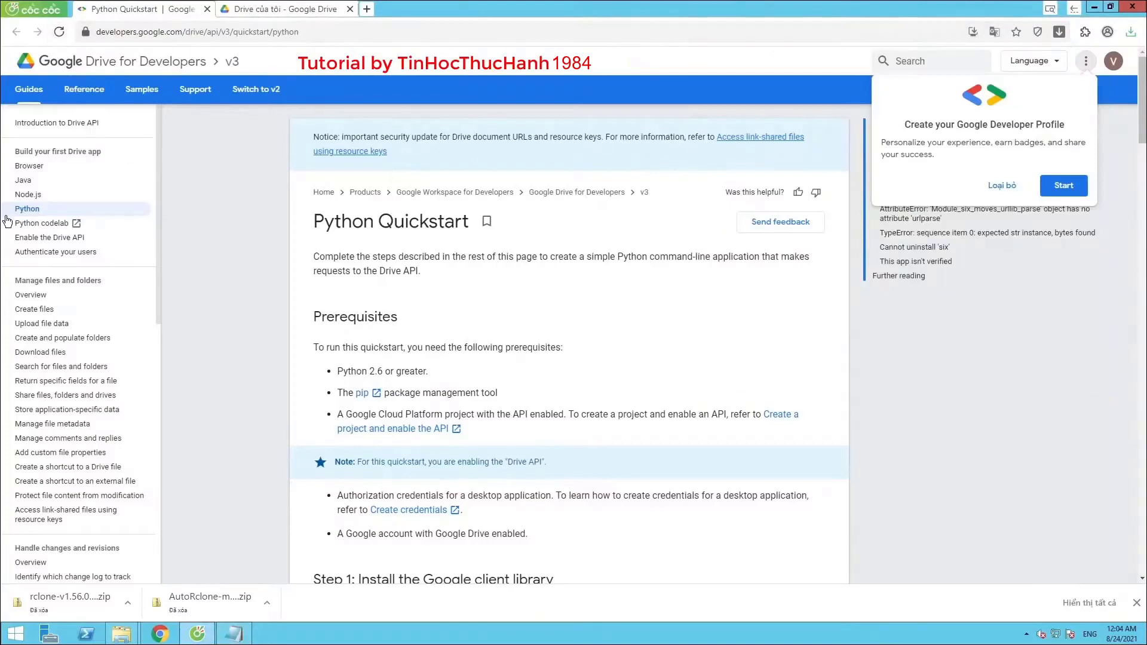
{"action": "left_click", "coordinate": [39, 239]}
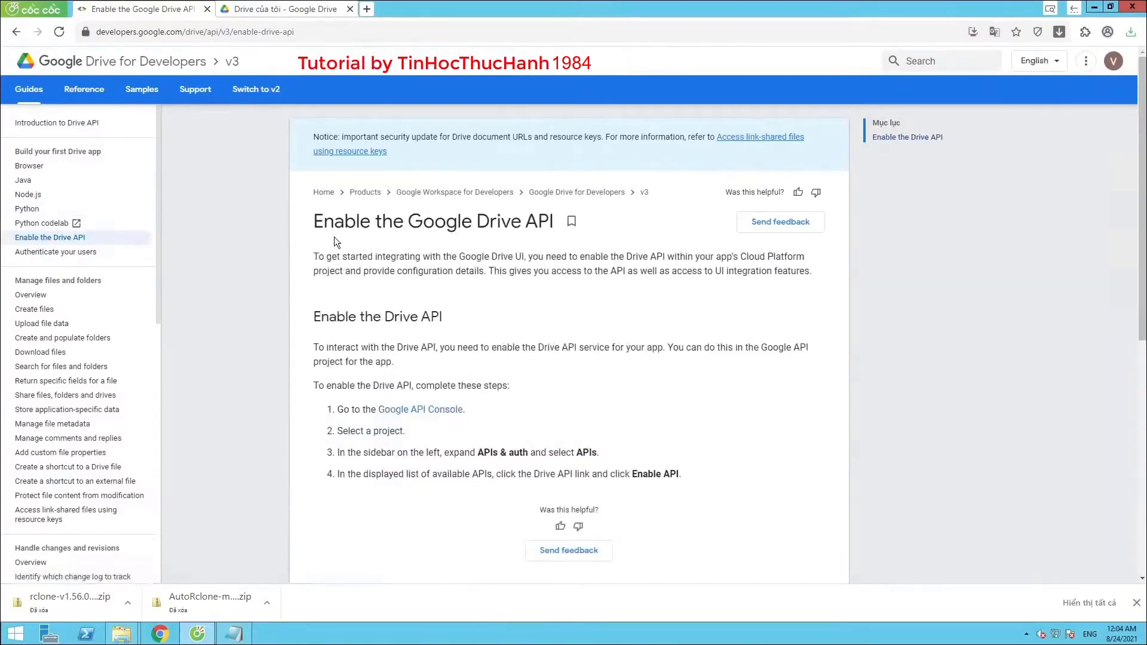
{"action": "left_click", "coordinate": [414, 409]}
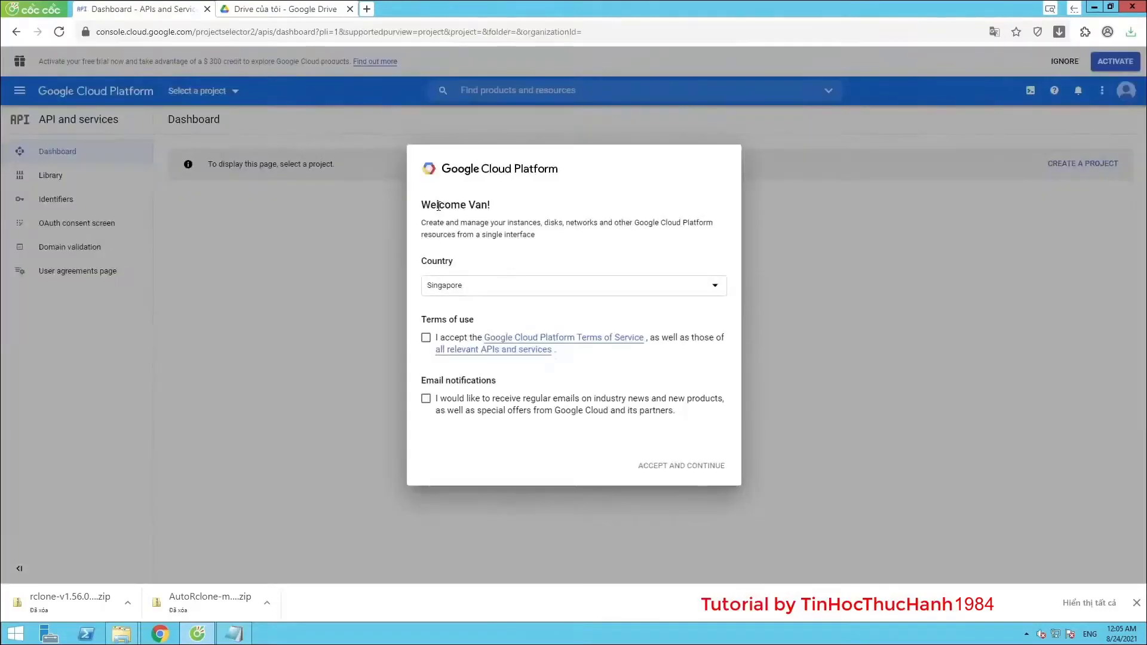
Accept the Google Cloud terms of use and opt in to e-mail notifications
{"action": "left_click_drag", "start_coordinate": [432, 205], "coordinate": [517, 223]}
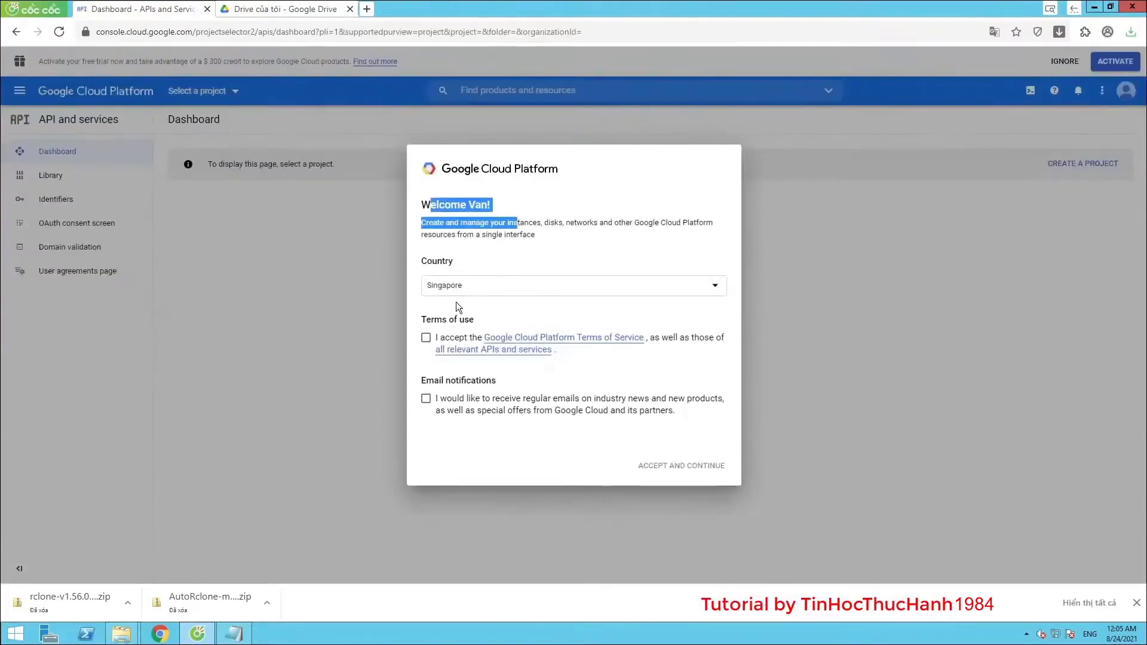
{"action": "left_click", "coordinate": [426, 337]}
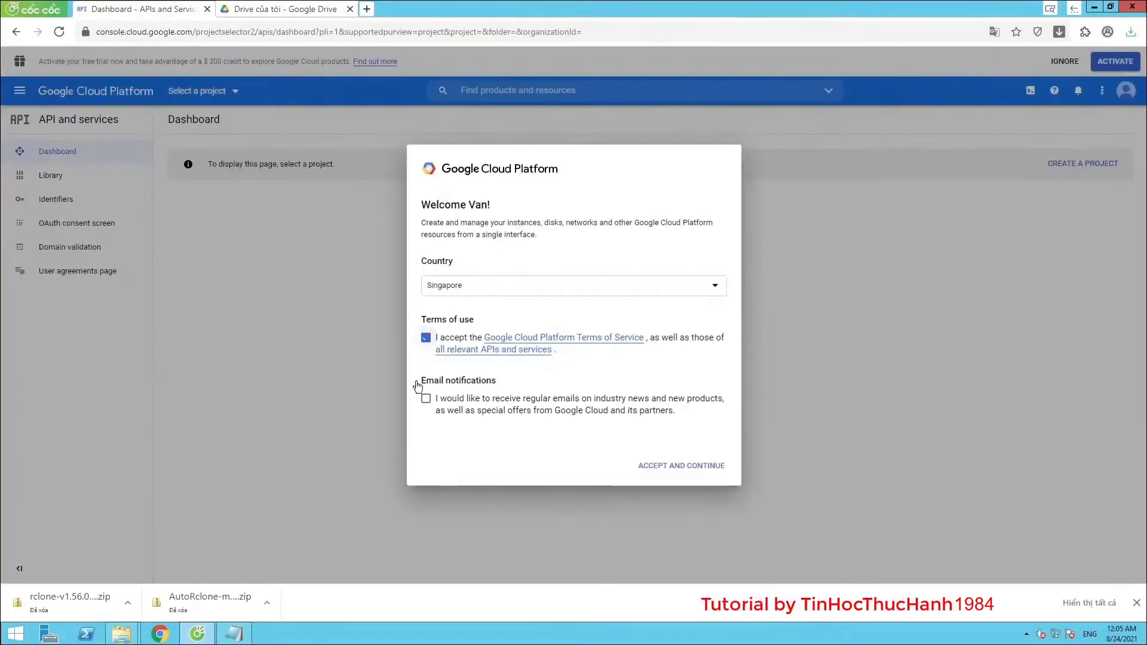
{"action": "left_click", "coordinate": [426, 398]}
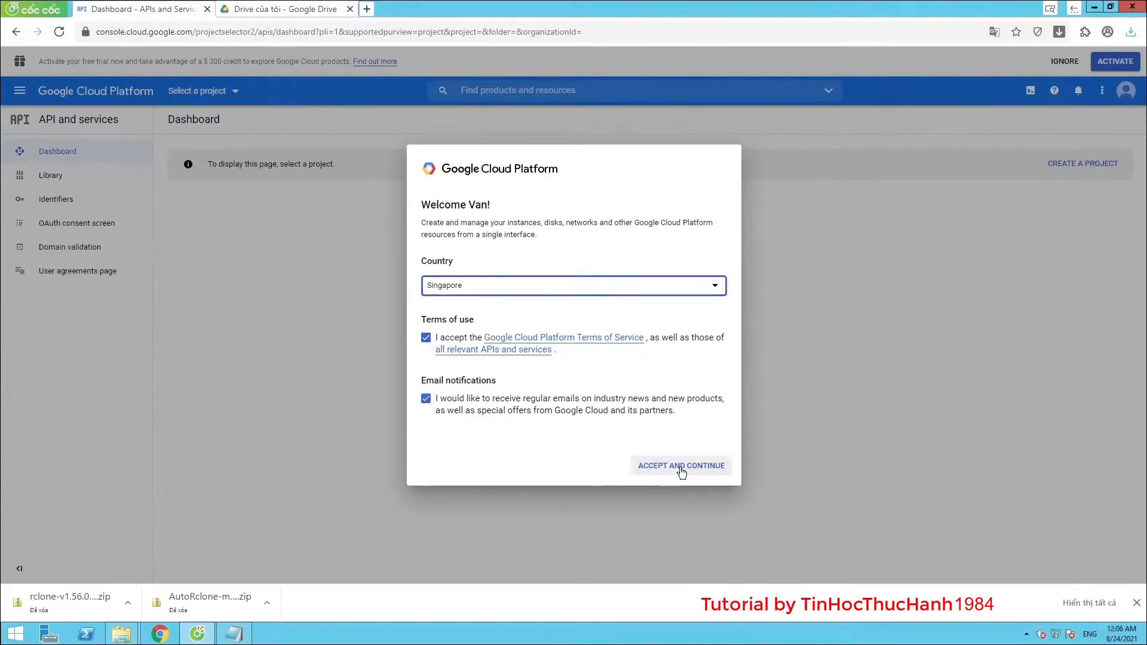
{"action": "left_click", "coordinate": [681, 467]}
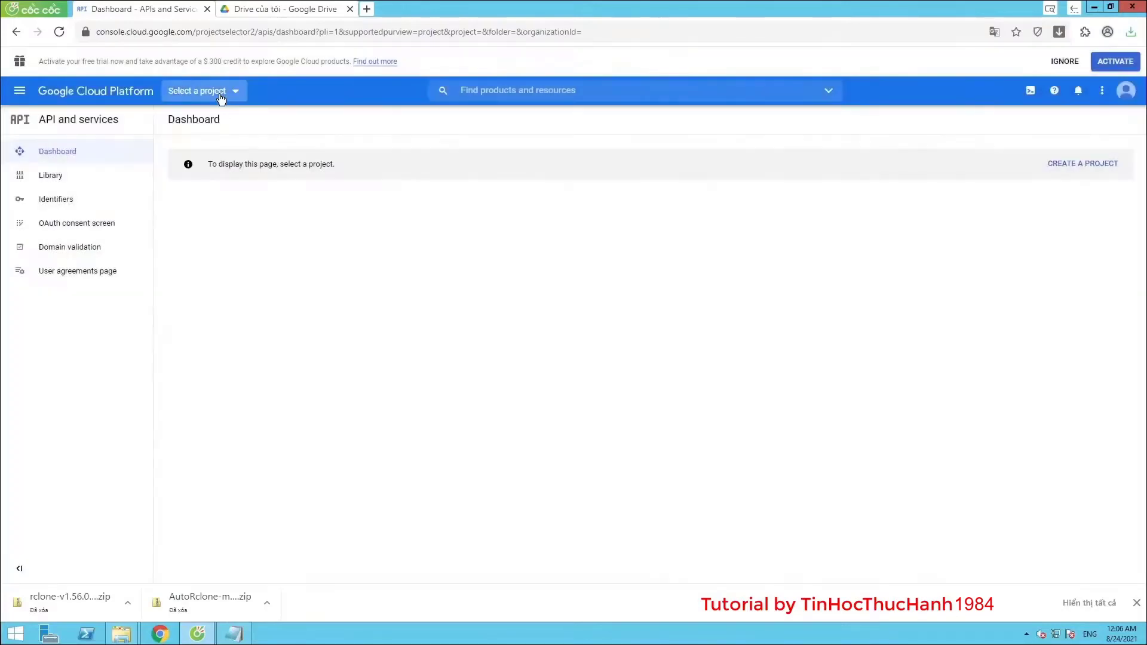
{"action": "left_click", "coordinate": [219, 92]}
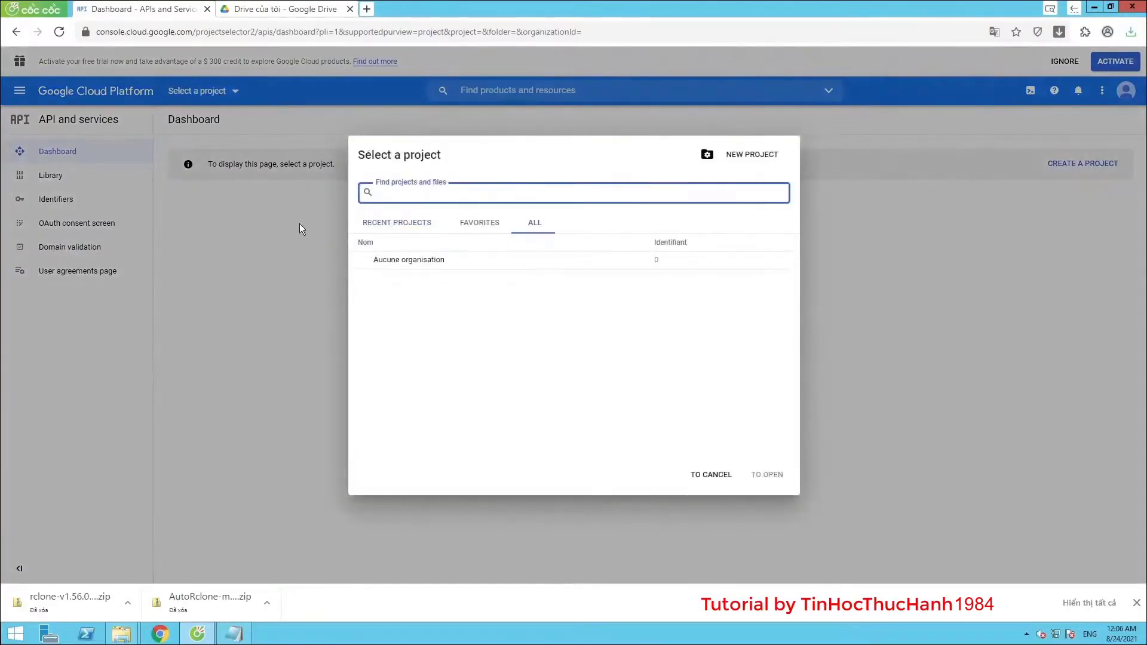
Create a project named AutoRclone and switch to it from the notification
{"action": "left_click", "coordinate": [747, 157]}
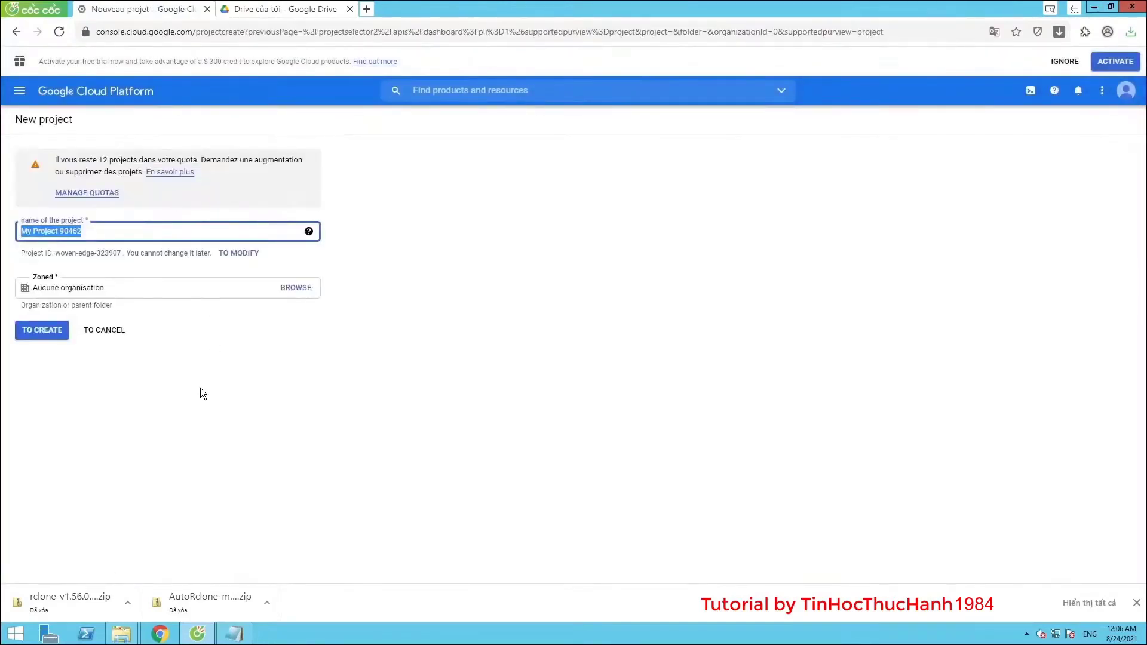
{"action": "type", "text": "A"}
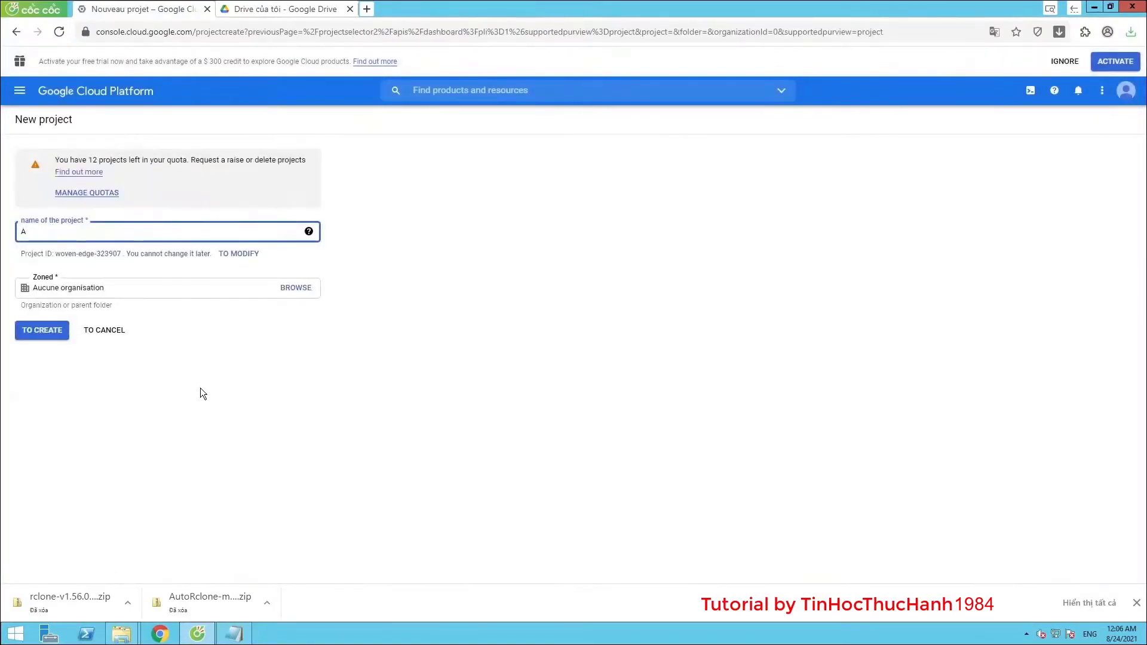
{"action": "type", "text": "utoRclone"}
{"action": "left_click", "coordinate": [44, 338]}
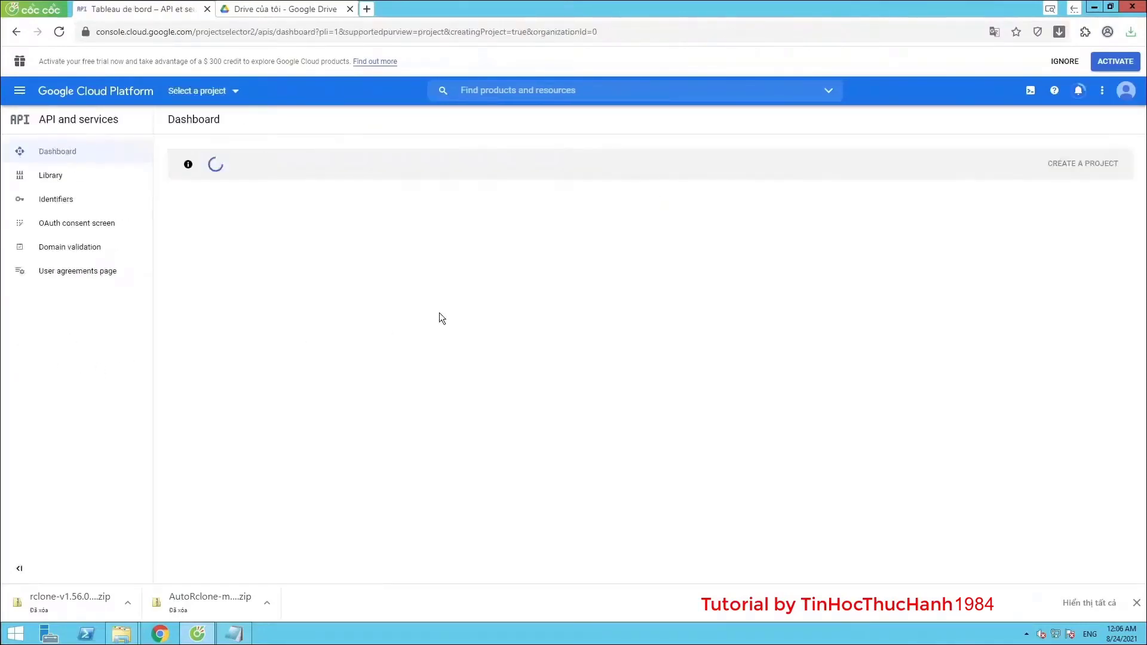
{"action": "left_click", "coordinate": [1083, 97]}
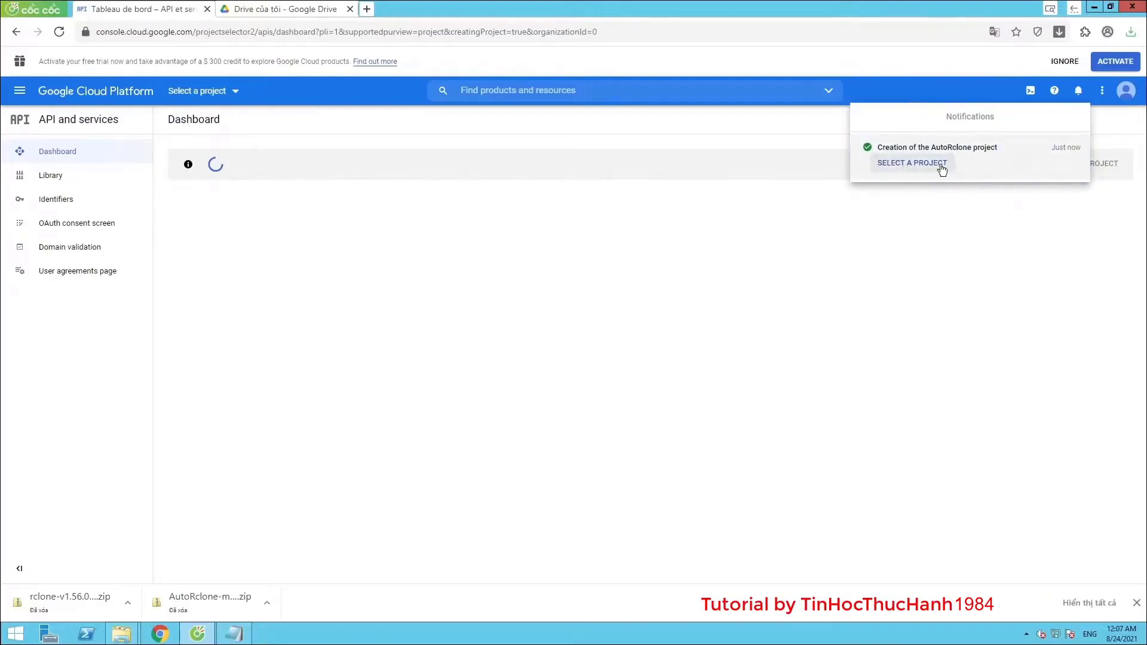
{"action": "left_click", "coordinate": [1036, 171]}
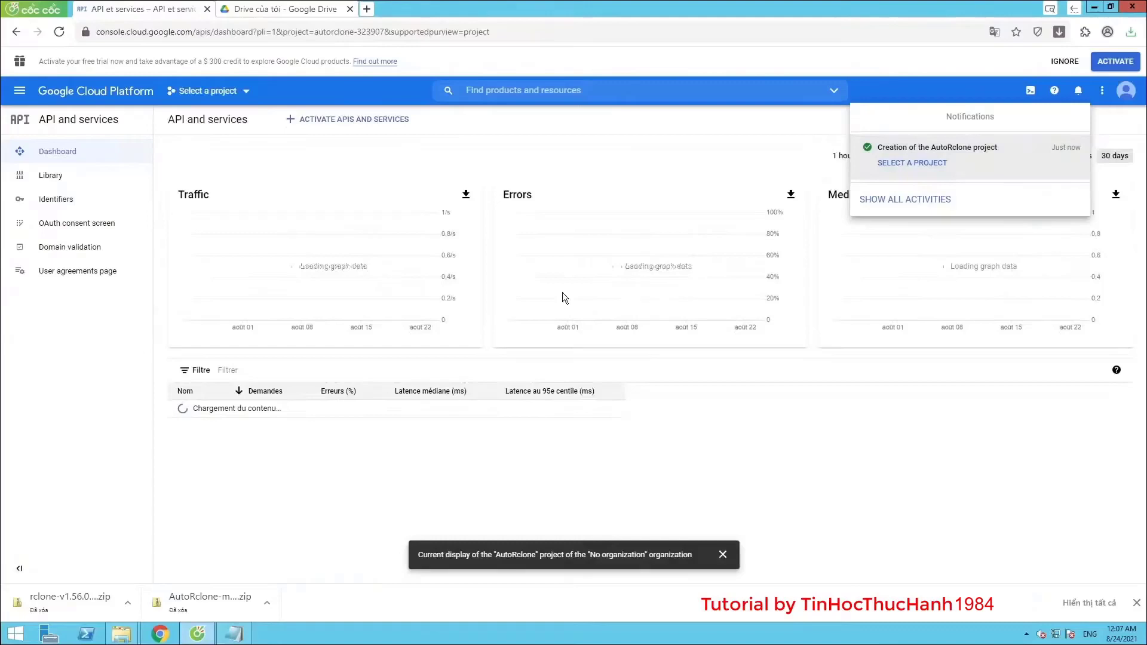
{"action": "left_click", "coordinate": [212, 93]}
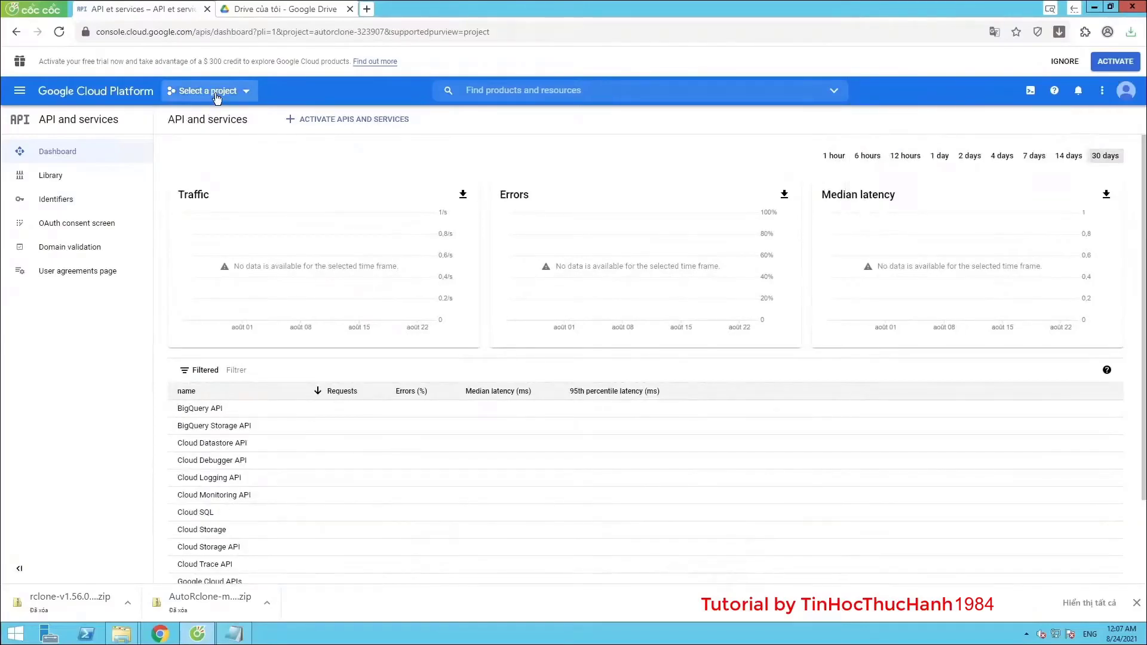
Select the AutoRclone project and open the API library
{"action": "left_click", "coordinate": [233, 97]}
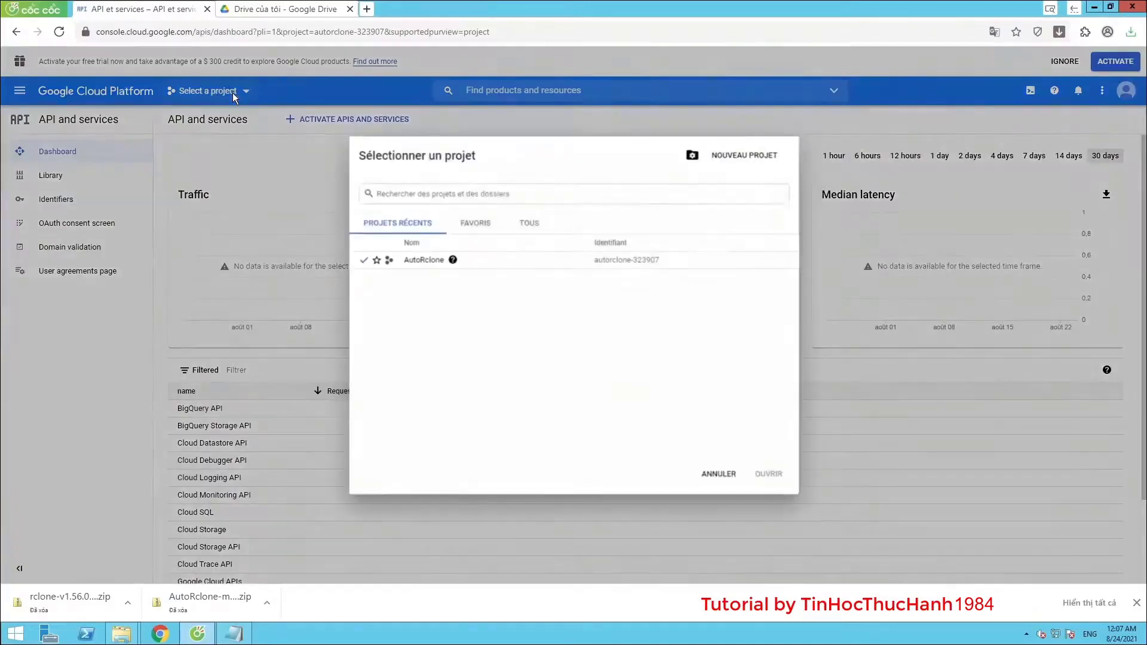
{"action": "left_click", "coordinate": [423, 262]}
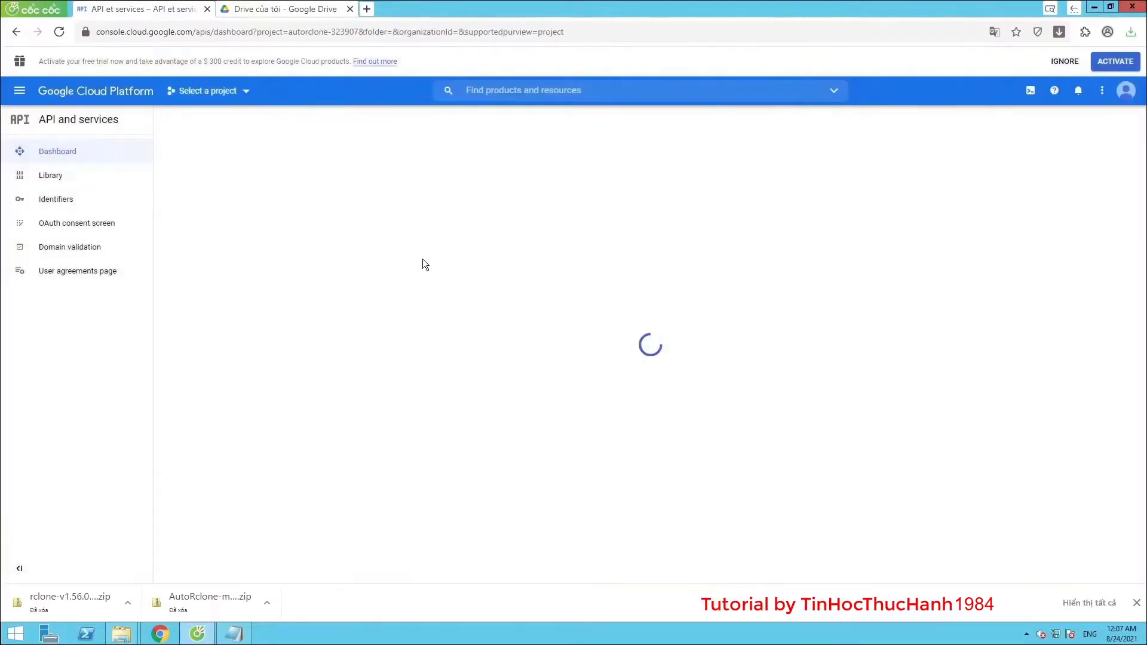
{"action": "left_click", "coordinate": [338, 121]}
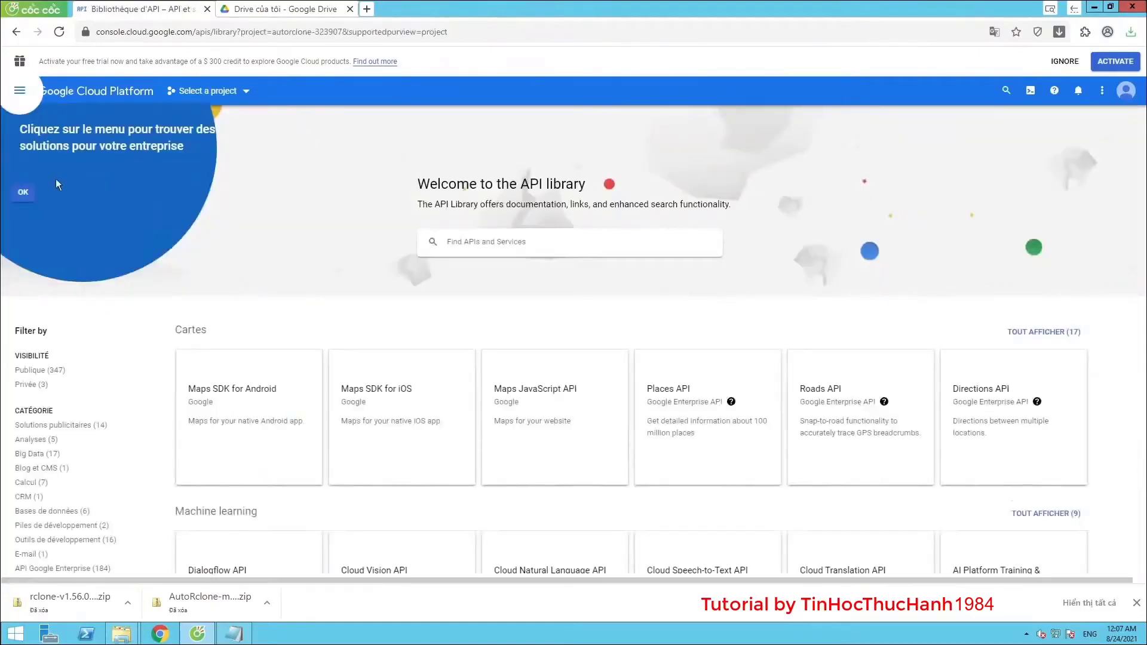
{"action": "left_click", "coordinate": [23, 192]}
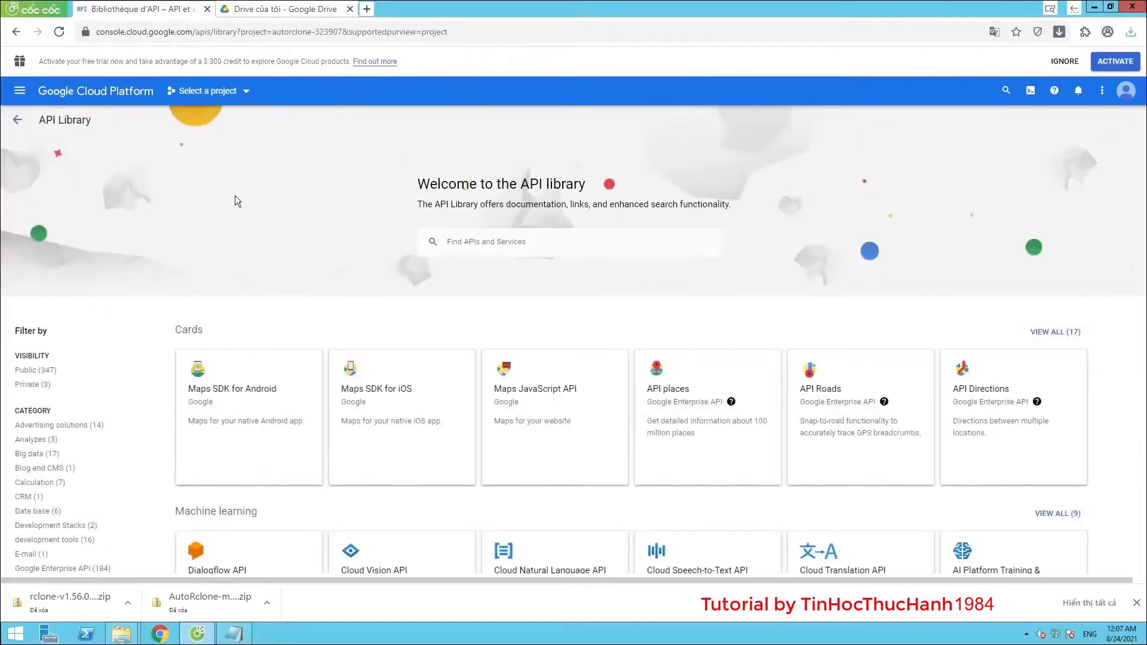
Search for 'google drive api', enable the Google Drive API, and start creating credentials
{"action": "left_click", "coordinate": [500, 241]}
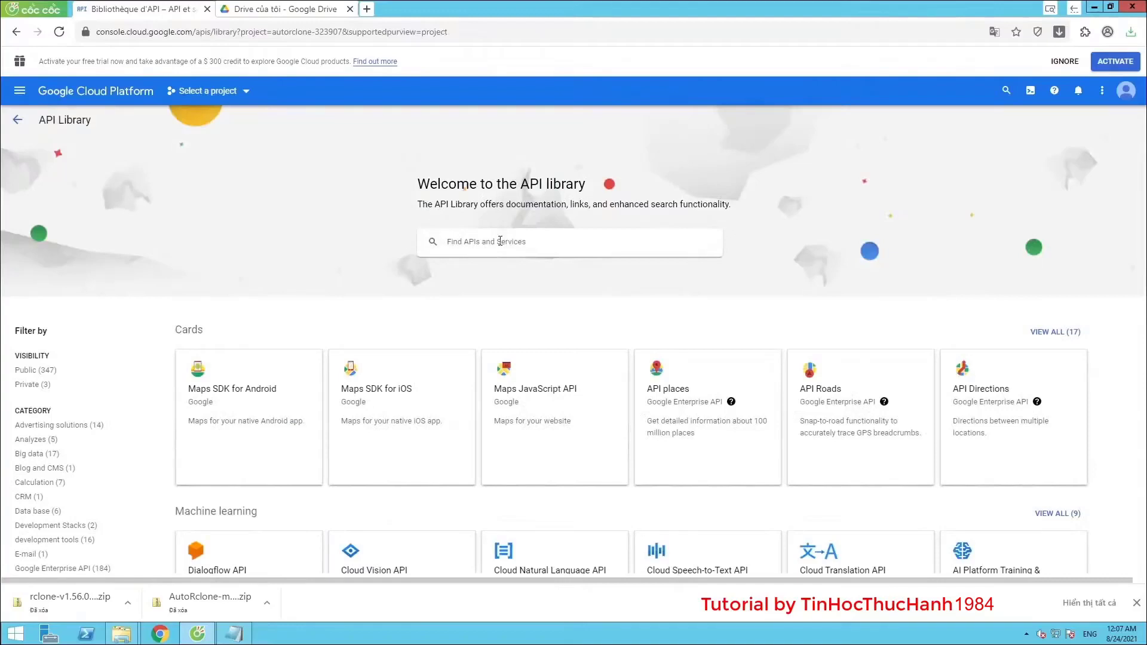
{"action": "type", "text": "google drive api"}
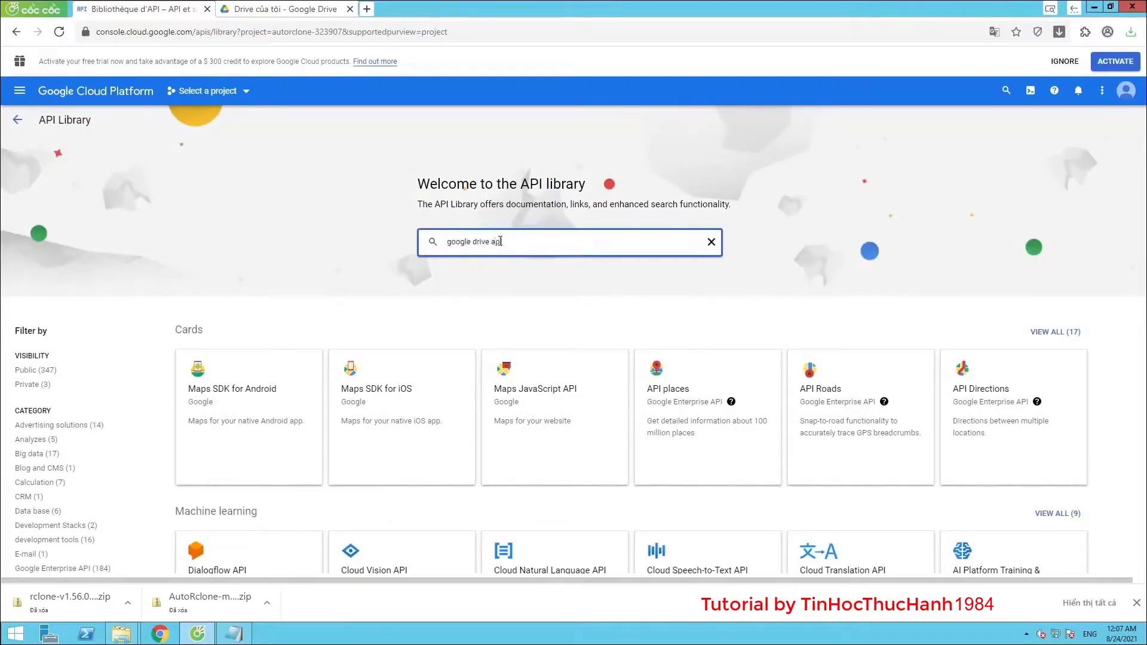
{"action": "left_click", "coordinate": [467, 264]}
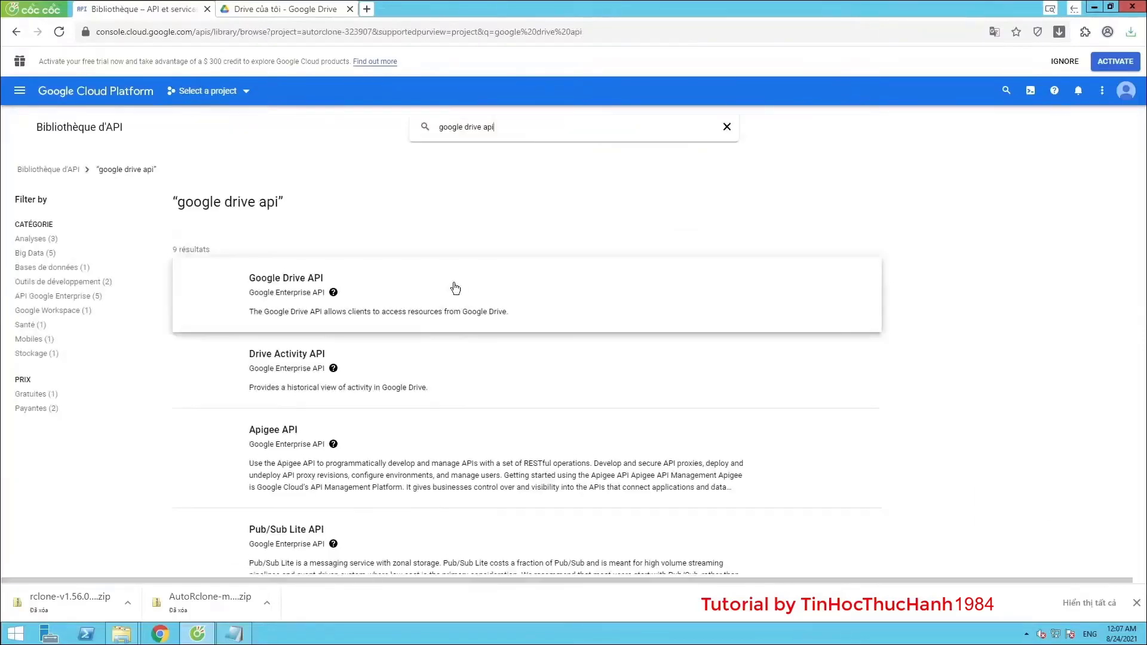
{"action": "left_click", "coordinate": [288, 283]}
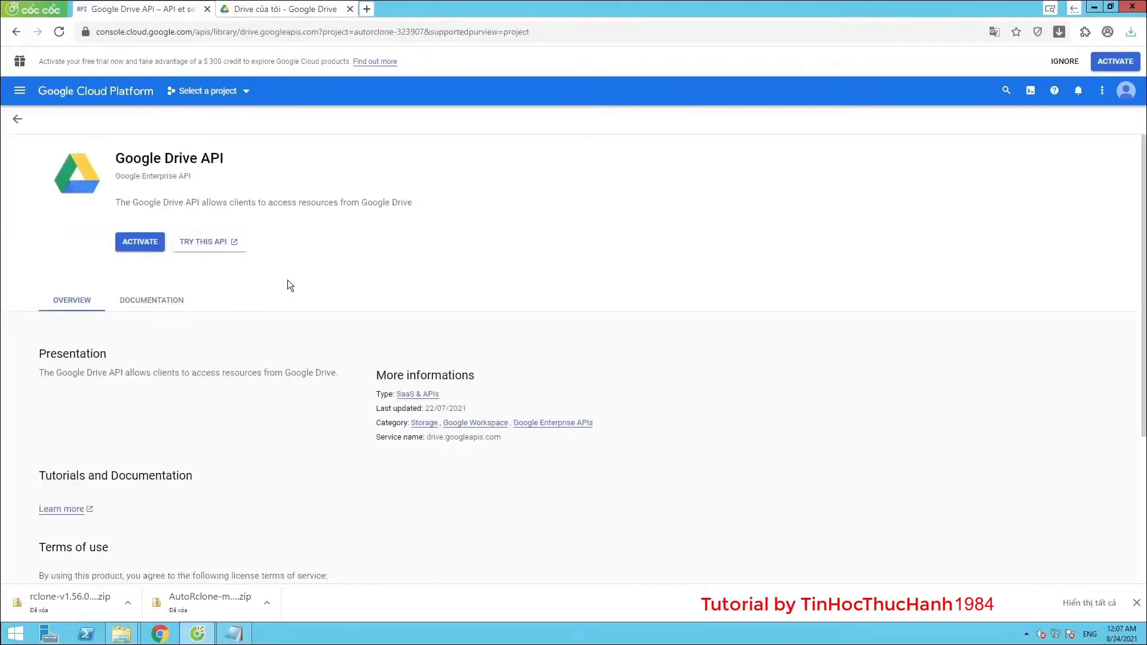
{"action": "left_click", "coordinate": [139, 242]}
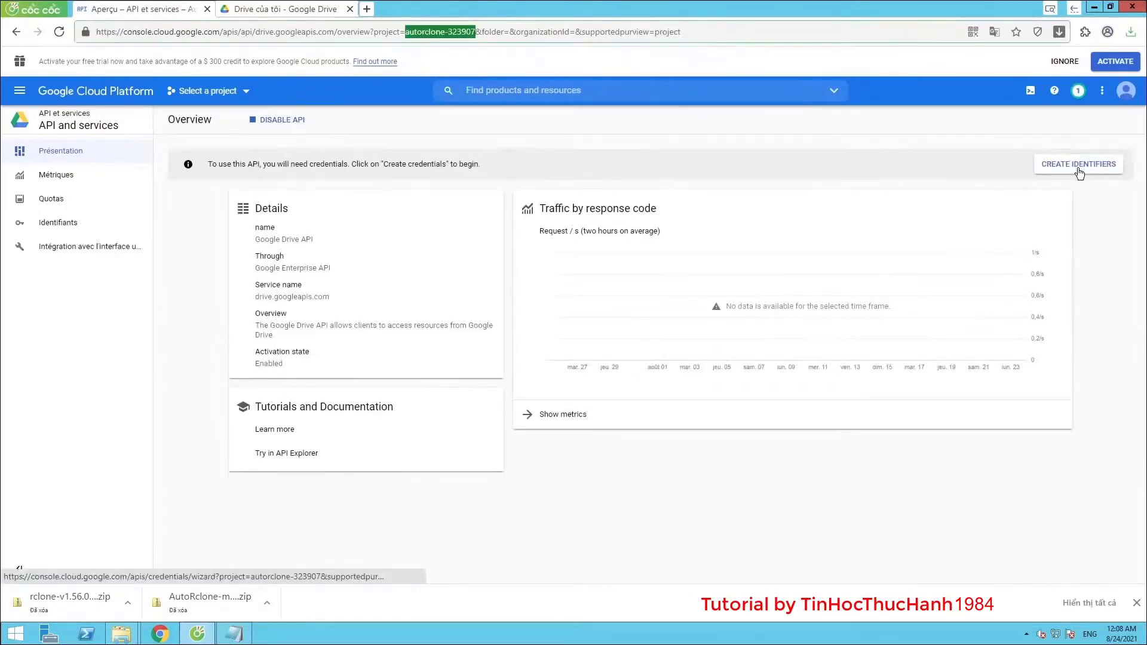
{"action": "left_click", "coordinate": [1079, 172]}
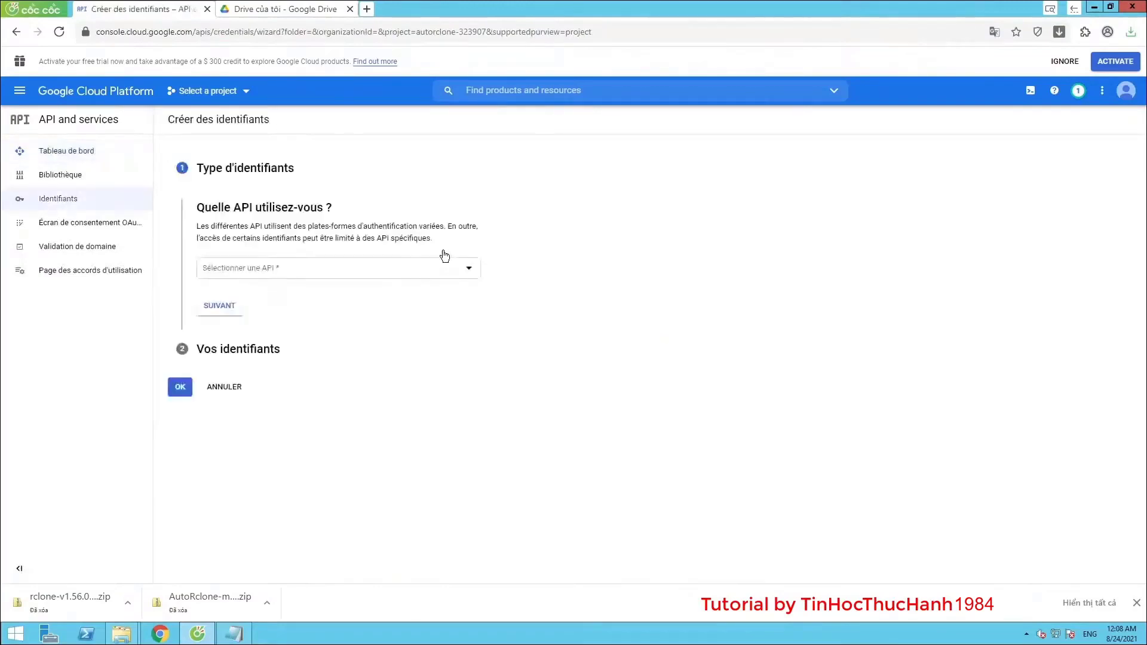
Choose Google Drive API with User data access and continue to the consent screen step
{"action": "left_click", "coordinate": [377, 277]}
{"action": "scroll", "coordinate": [371, 305], "scroll_direction": "down", "scroll_amount": 3}
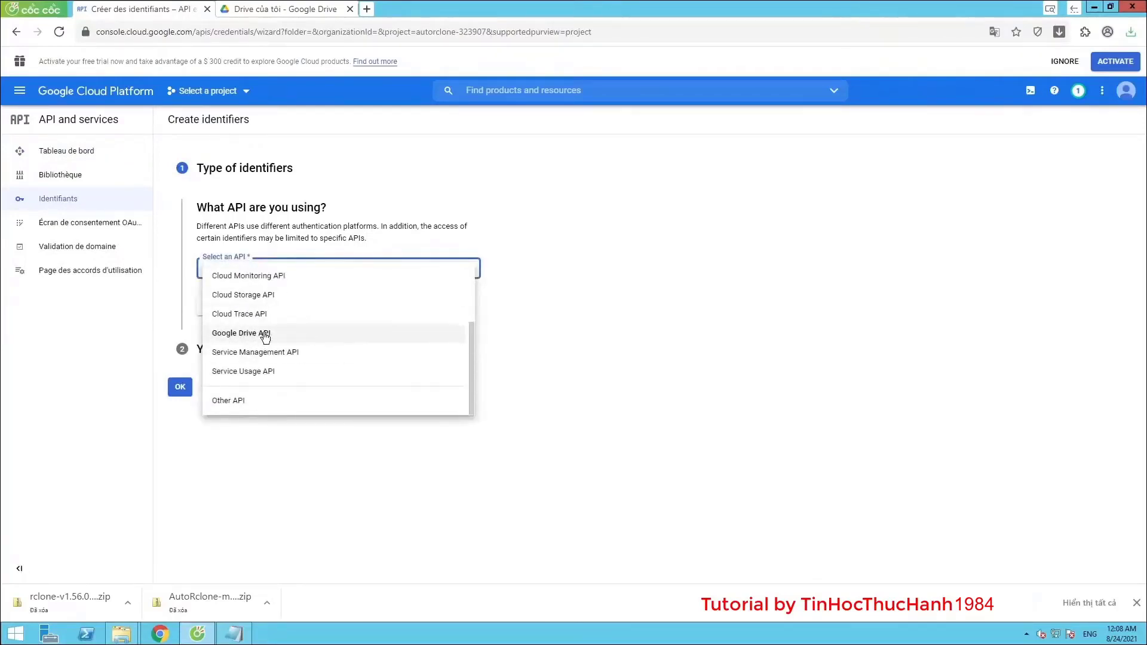
{"action": "left_click", "coordinate": [287, 338]}
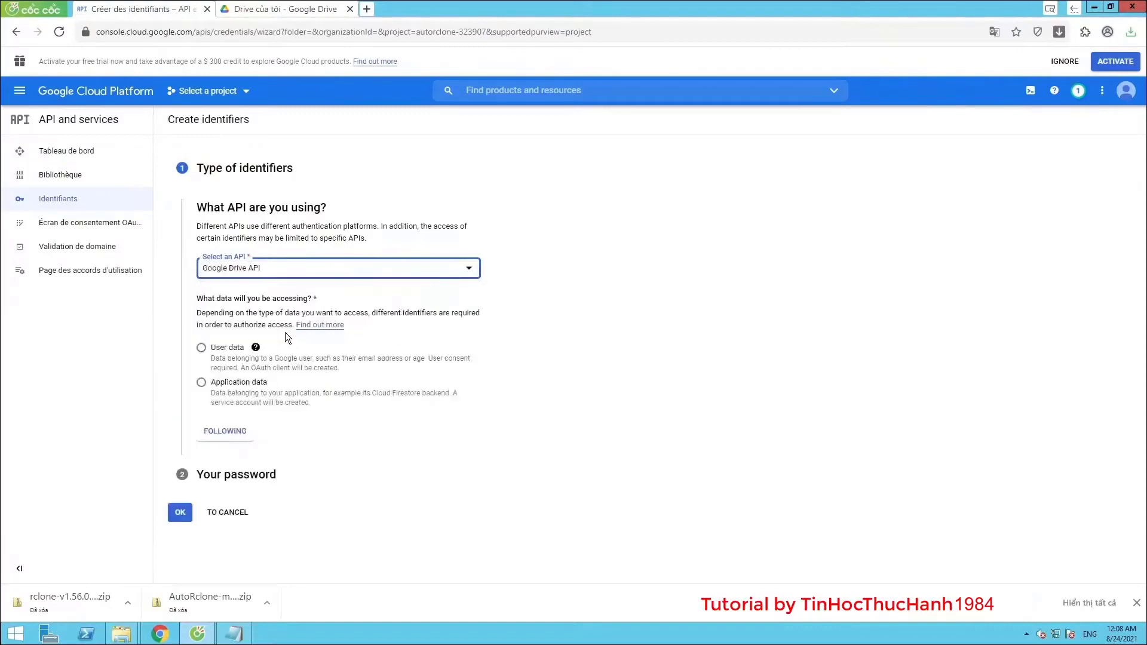
{"action": "left_click", "coordinate": [203, 349]}
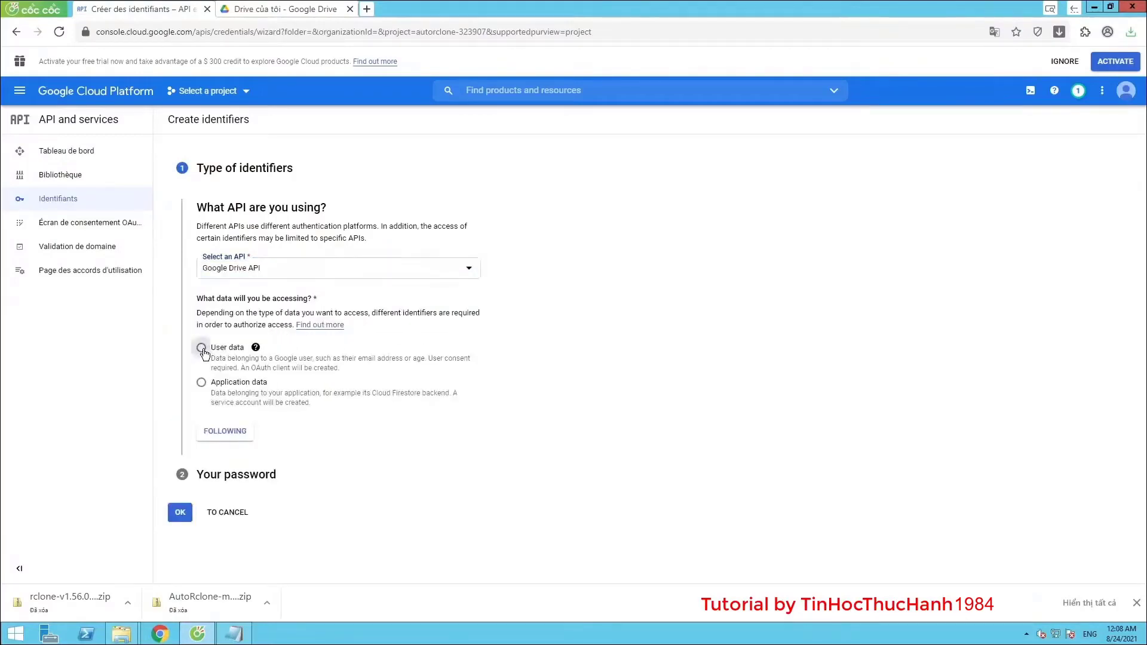
{"action": "left_click", "coordinate": [218, 432]}
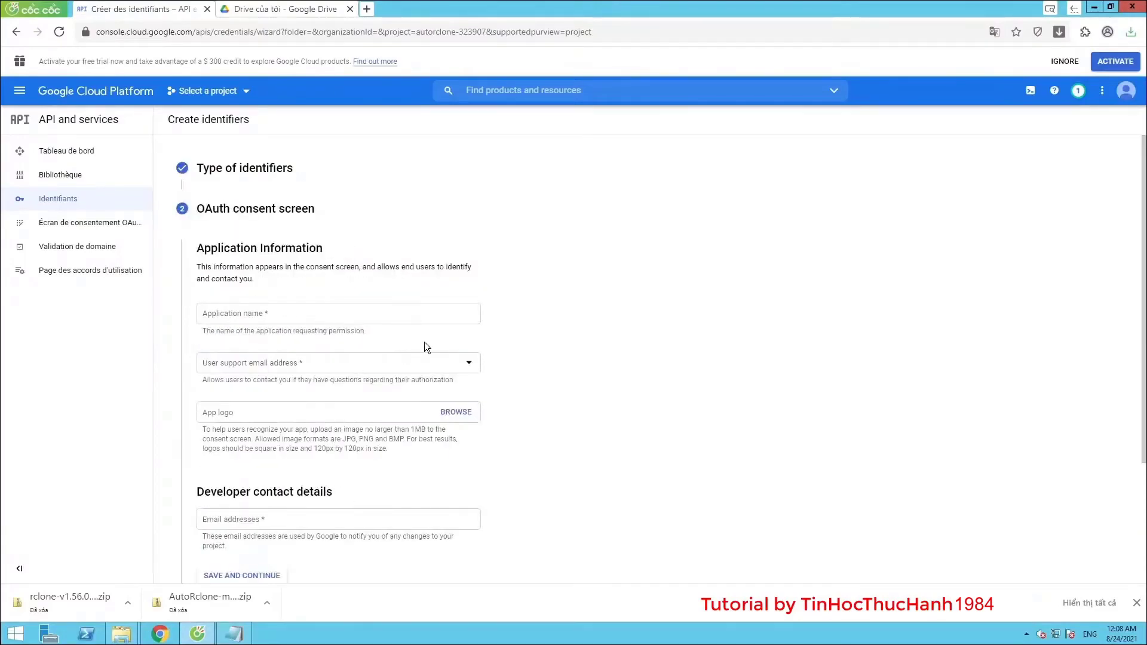
Fill in app name AppRclone with the account's support e-mail and a developer contact e-mail, then save
{"action": "scroll", "coordinate": [305, 345], "scroll_direction": "down", "scroll_amount": 1}
{"action": "left_click", "coordinate": [287, 257]}
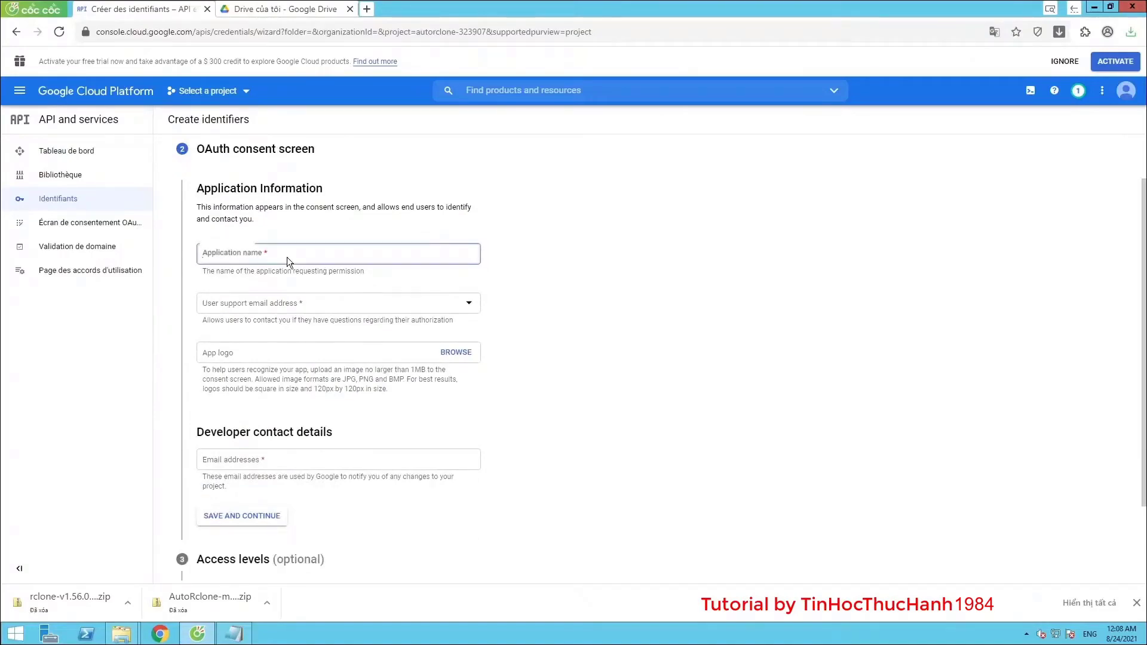
{"action": "type", "text": "AppRclone"}
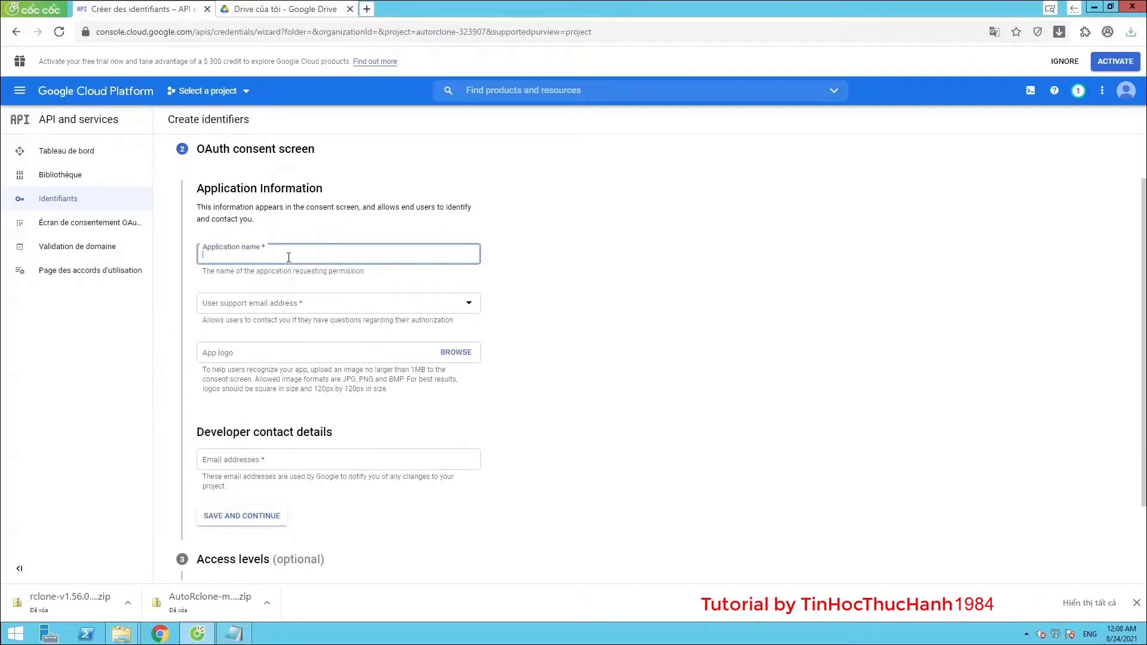
{"action": "left_click", "coordinate": [301, 303]}
{"action": "left_click", "coordinate": [301, 312]}
{"action": "left_click", "coordinate": [268, 460]}
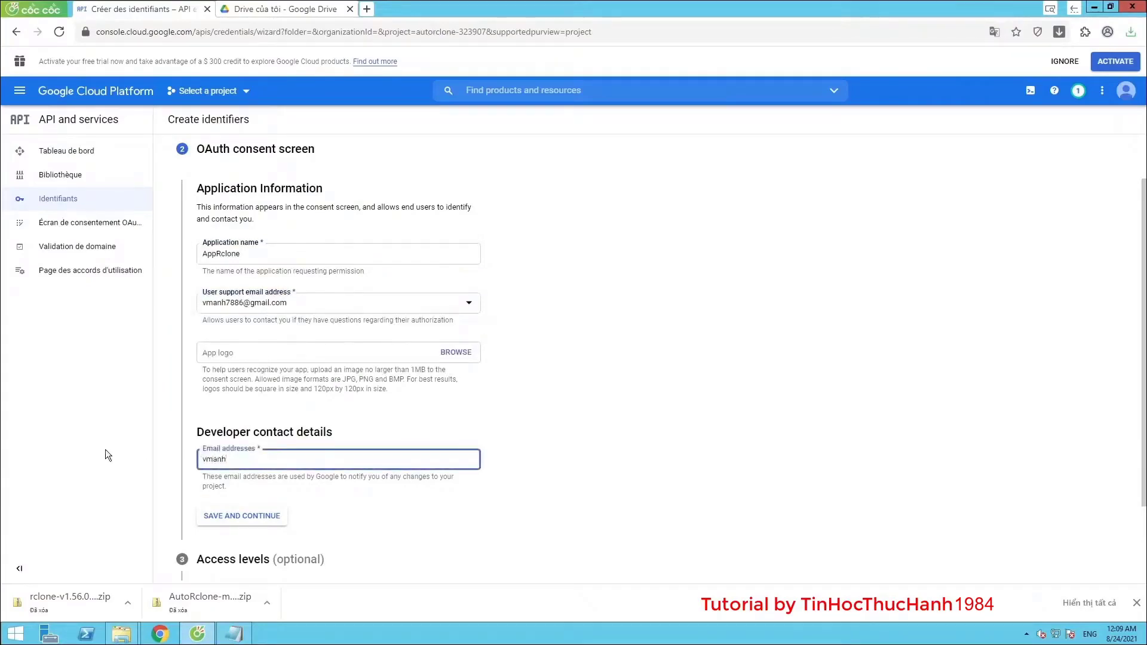
{"action": "key", "text": "Return"}
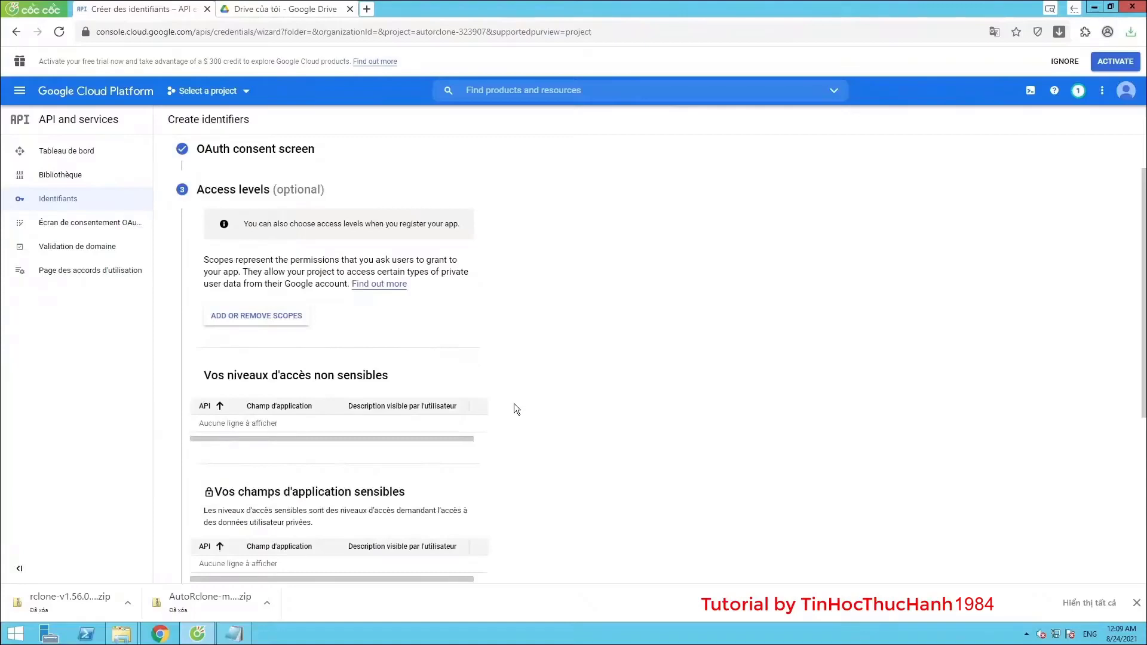
{"action": "scroll", "coordinate": [500, 385], "scroll_direction": "down", "scroll_amount": 5}
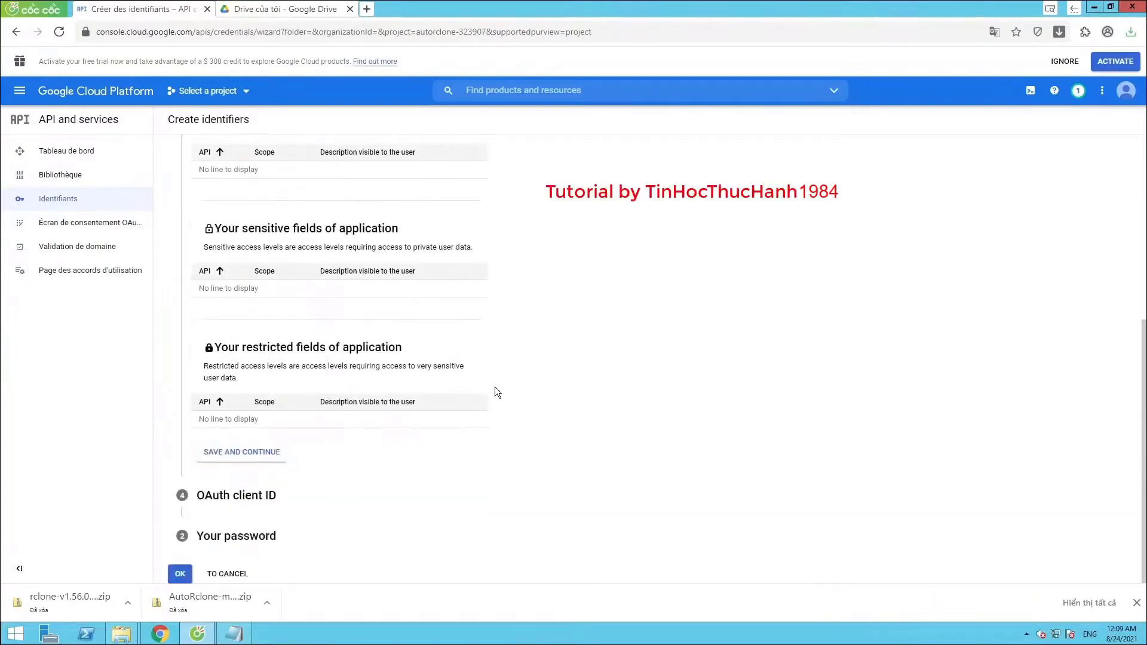
Skip scopes and set up a Desktop application OAuth client renamed with 'desktop'
{"action": "left_click", "coordinate": [244, 452]}
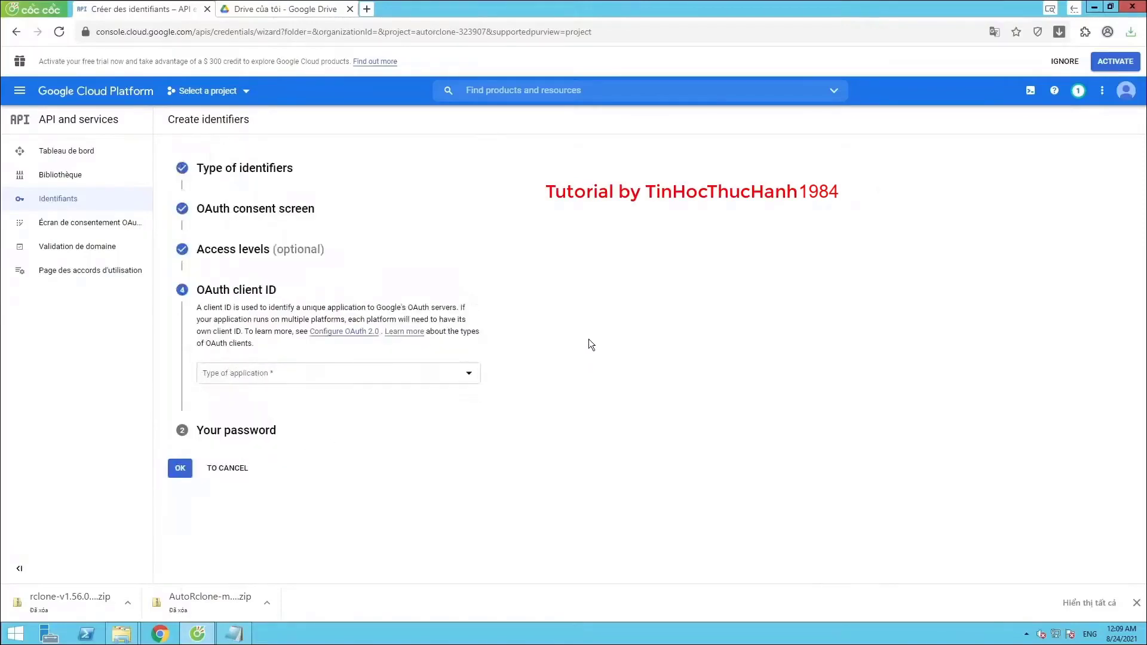
{"action": "left_click", "coordinate": [464, 375]}
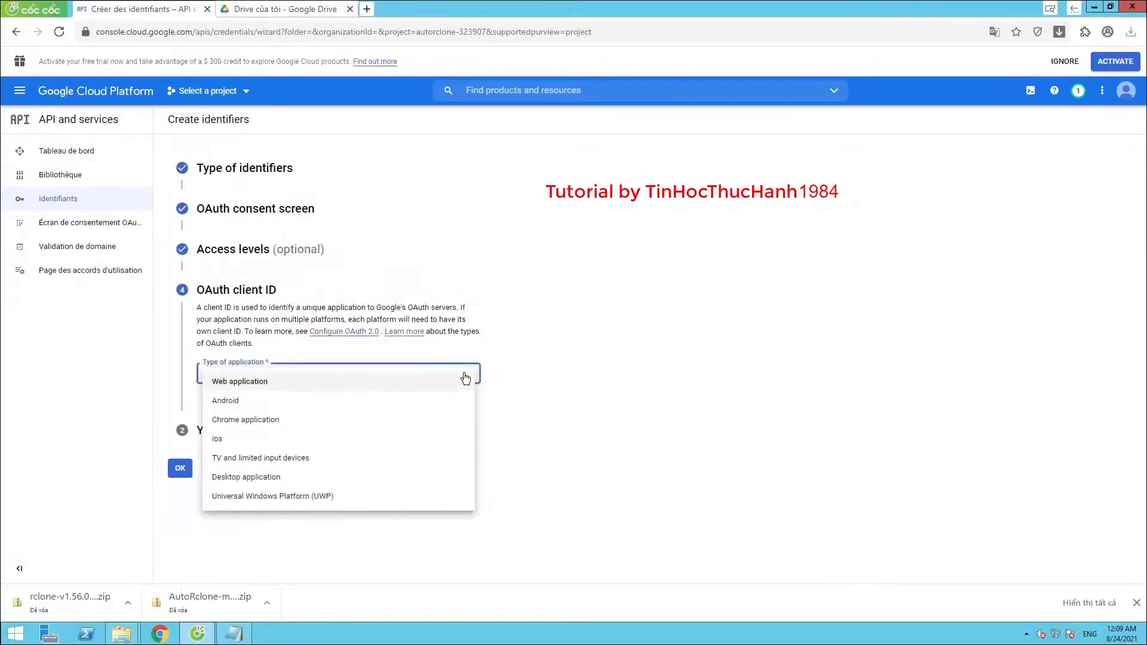
{"action": "left_click", "coordinate": [299, 482]}
{"action": "left_click", "coordinate": [268, 411]}
{"action": "key", "text": "BackSpace"}
{"action": "key", "text": "BackSpace"}
{"action": "key", "text": "BackSpace"}
{"action": "key", "text": "BackSpace"}
{"action": "key", "text": "BackSpace"}
{"action": "key", "text": "BackSpace"}
{"action": "key", "text": "BackSpace"}
{"action": "key", "text": "BackSpace"}
{"action": "key", "text": "BackSpace"}
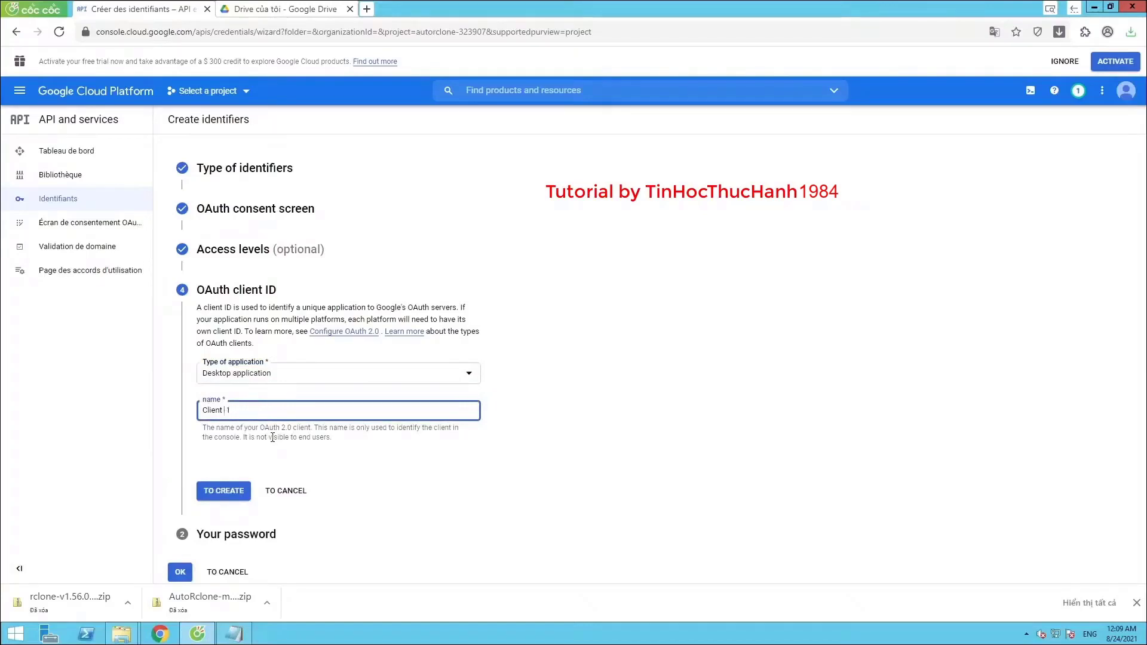
{"action": "type", "text": "desktop"}
Create the desktop OAuth client, download its client-secret JSON file, and finish the wizard
{"action": "left_click", "coordinate": [226, 497]}
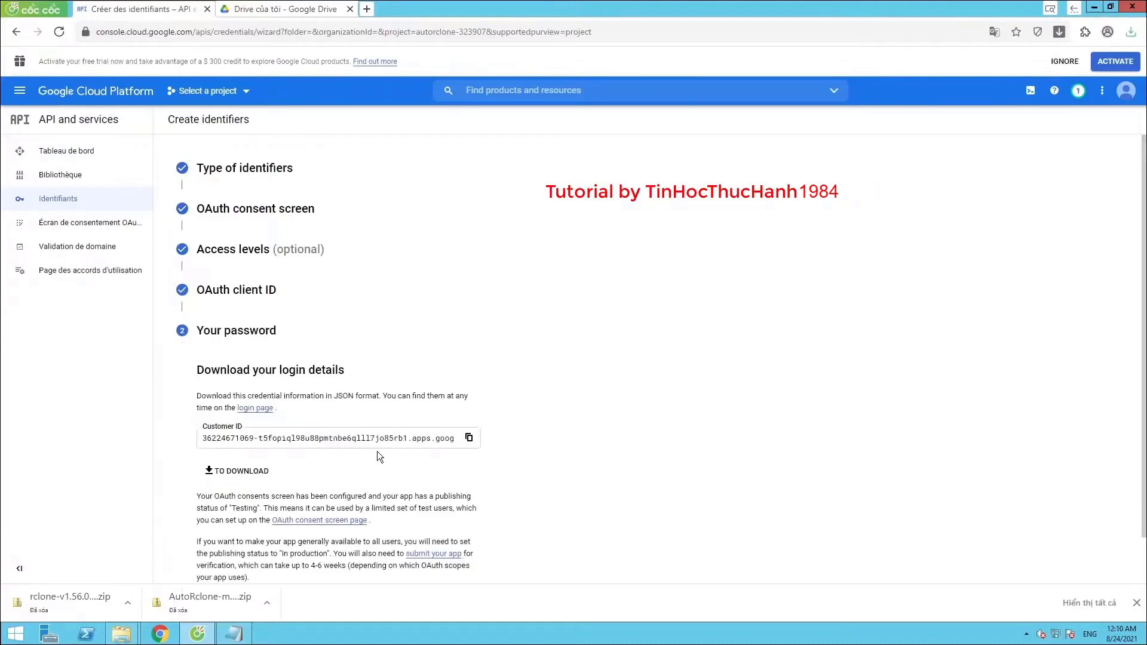
{"action": "scroll", "coordinate": [377, 451], "scroll_direction": "down", "scroll_amount": 1}
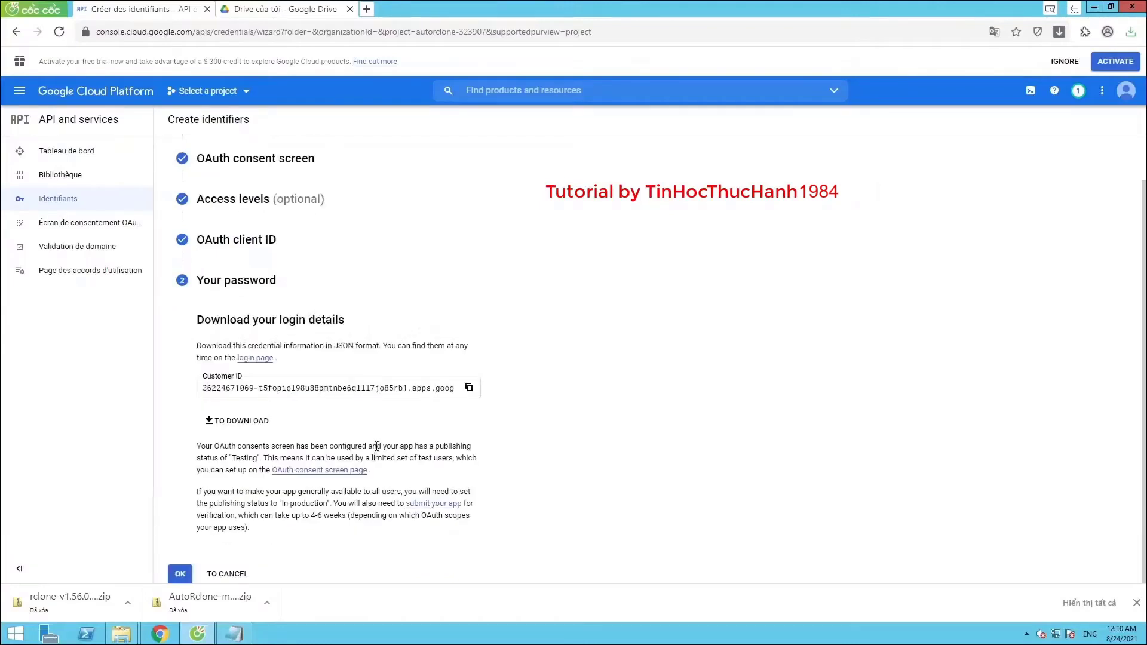
{"action": "left_click", "coordinate": [237, 421]}
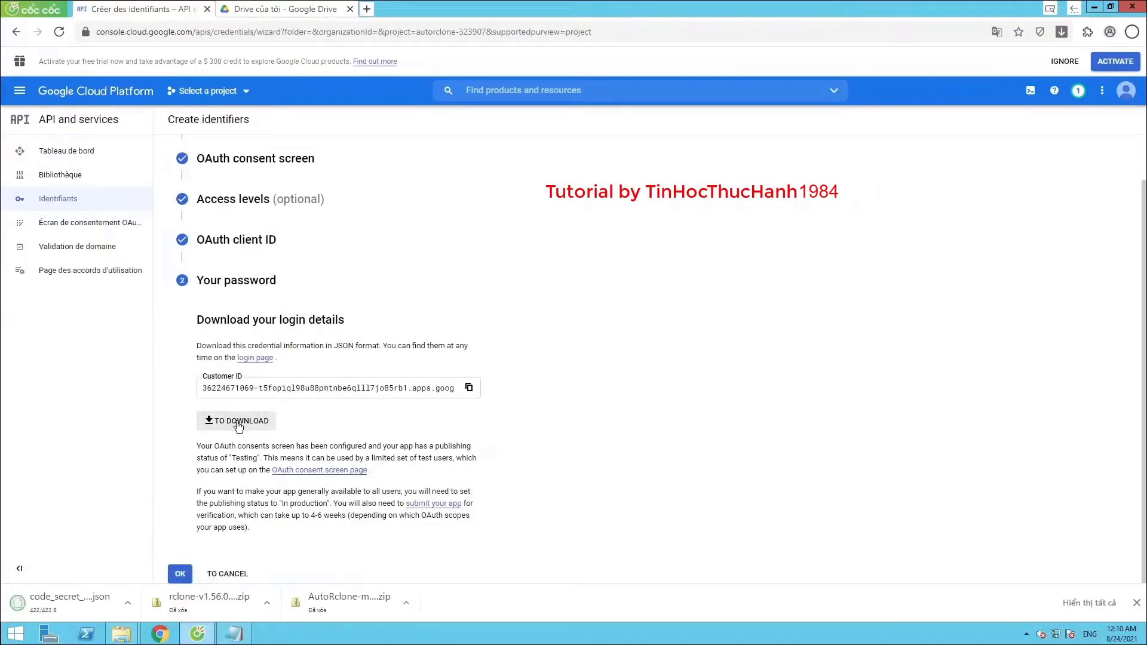
{"action": "left_click", "coordinate": [180, 576]}
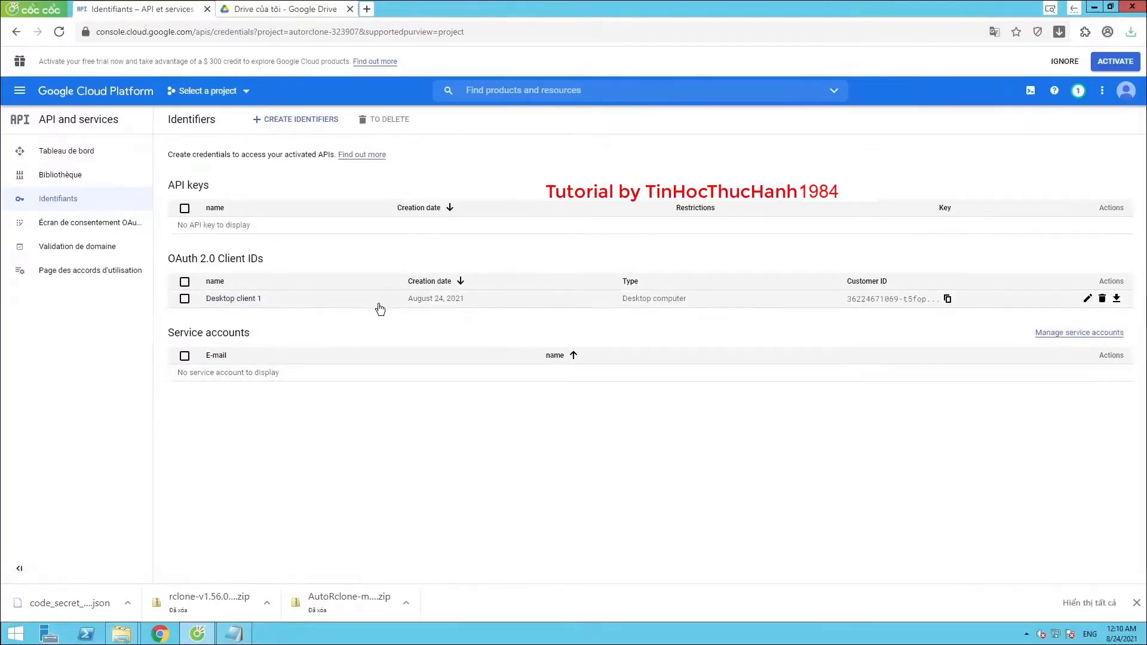
Open Desktop client 1's details and show the downloaded JSON file in the Downloads folder
{"action": "left_click", "coordinate": [246, 302]}
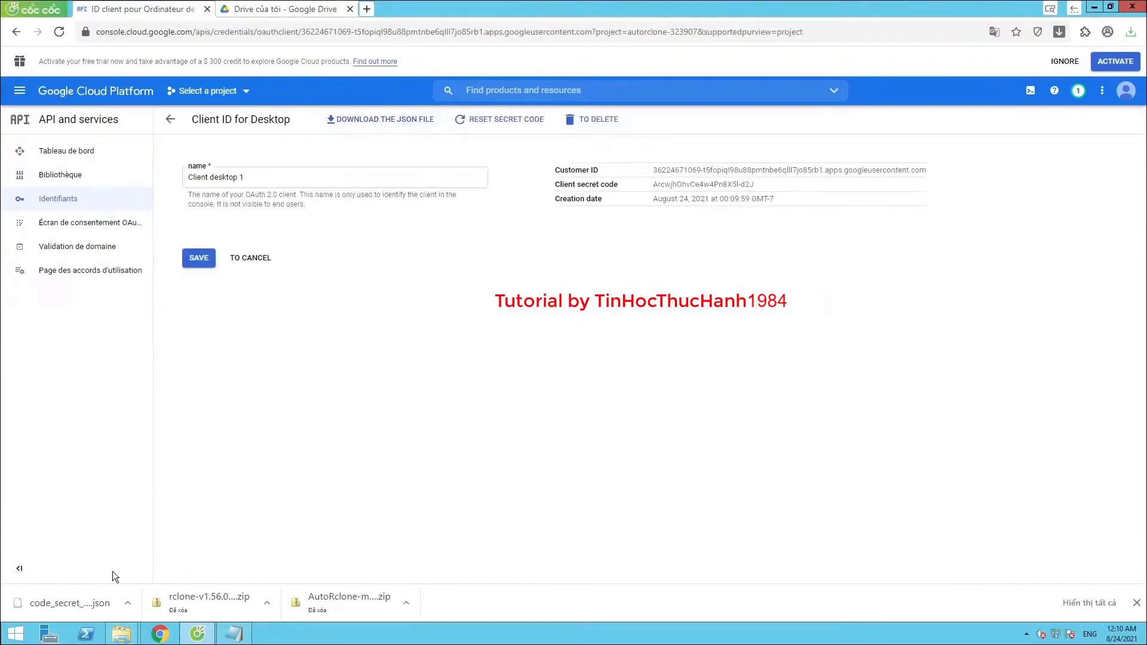
{"action": "left_click", "coordinate": [127, 602]}
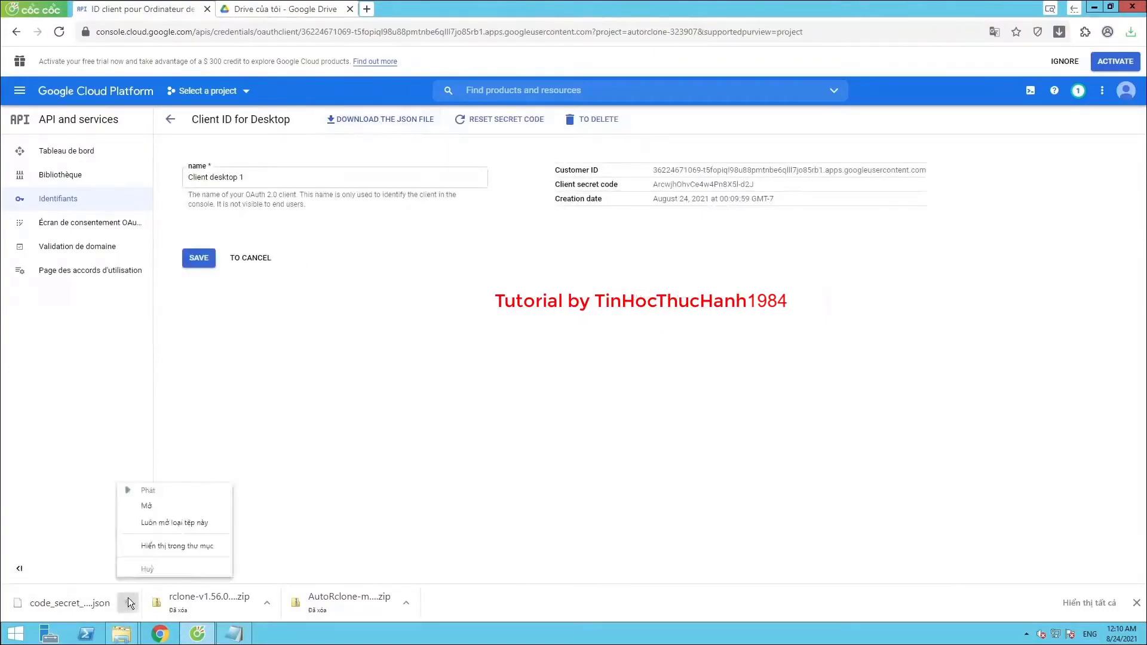
{"action": "left_click", "coordinate": [168, 544]}
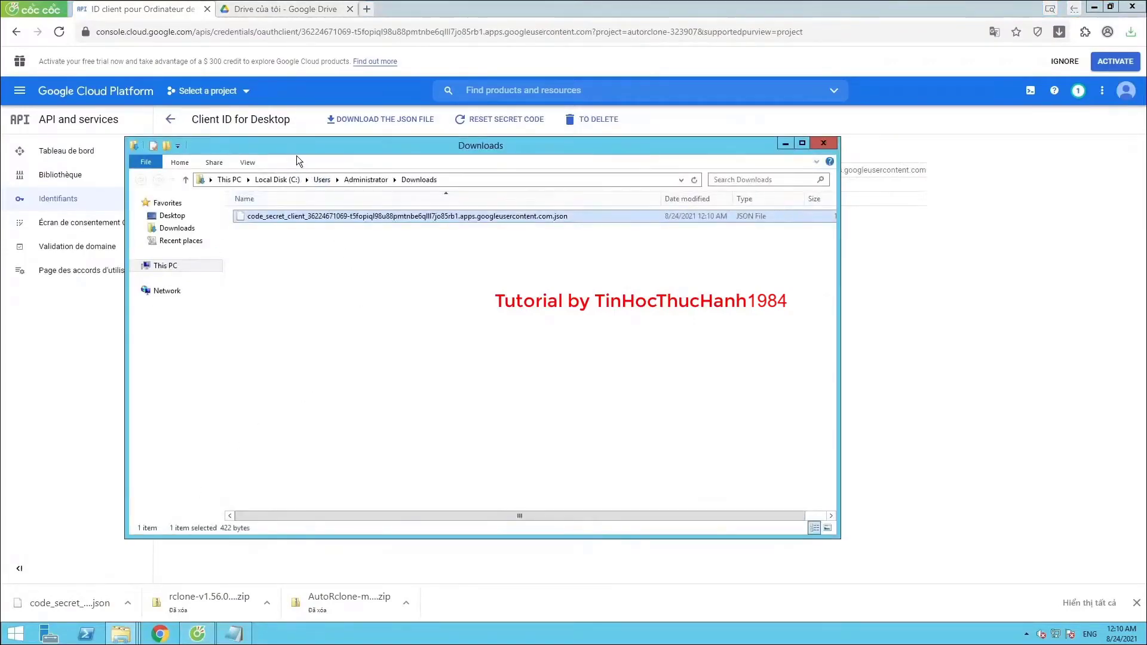
Reposition the Downloads window and dismiss the browser's page translation options
{"action": "left_click_drag", "start_coordinate": [295, 149], "coordinate": [345, 156]}
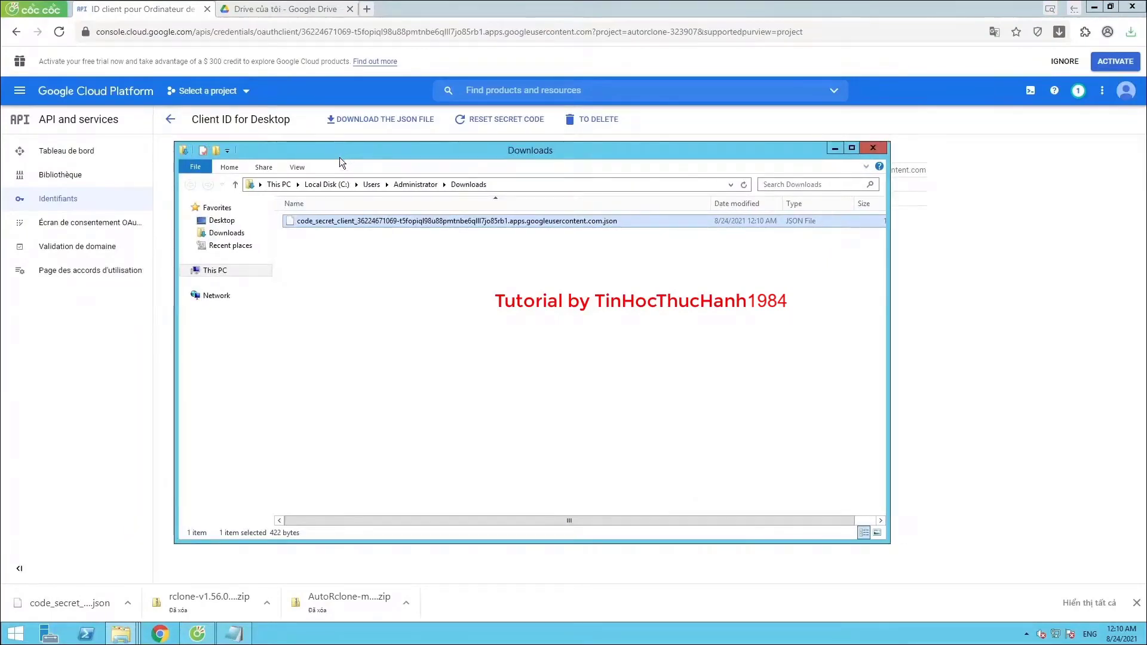
{"action": "left_click_drag", "start_coordinate": [319, 152], "coordinate": [341, 203]}
{"action": "left_click", "coordinate": [336, 156]}
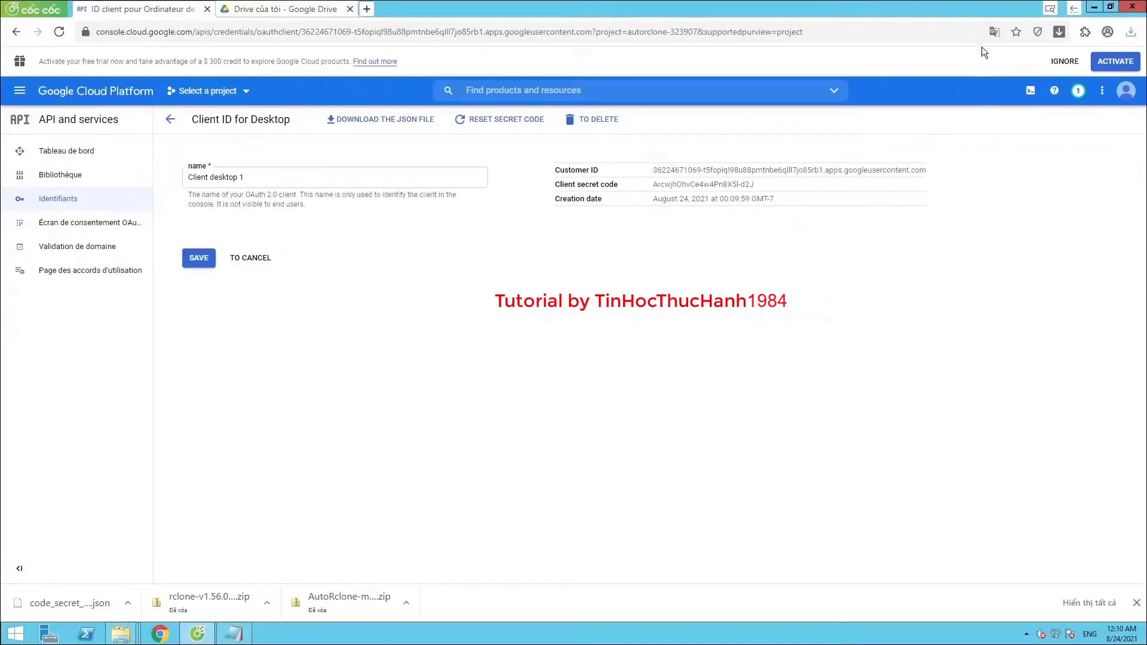
{"action": "left_click", "coordinate": [992, 35]}
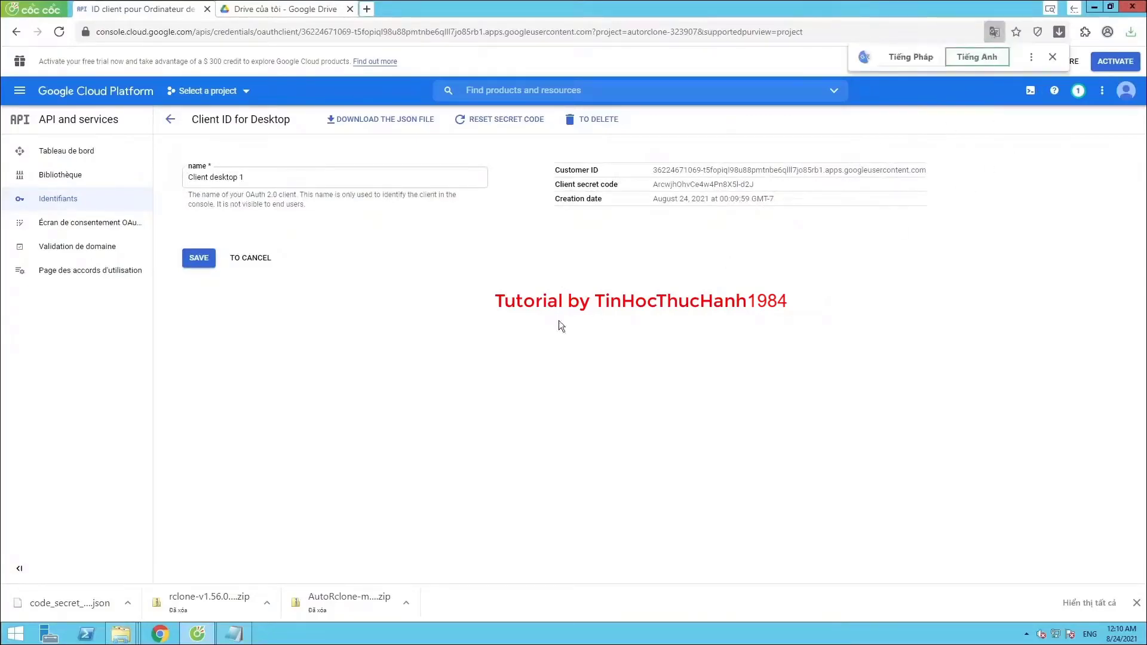
{"action": "left_click", "coordinate": [475, 338]}
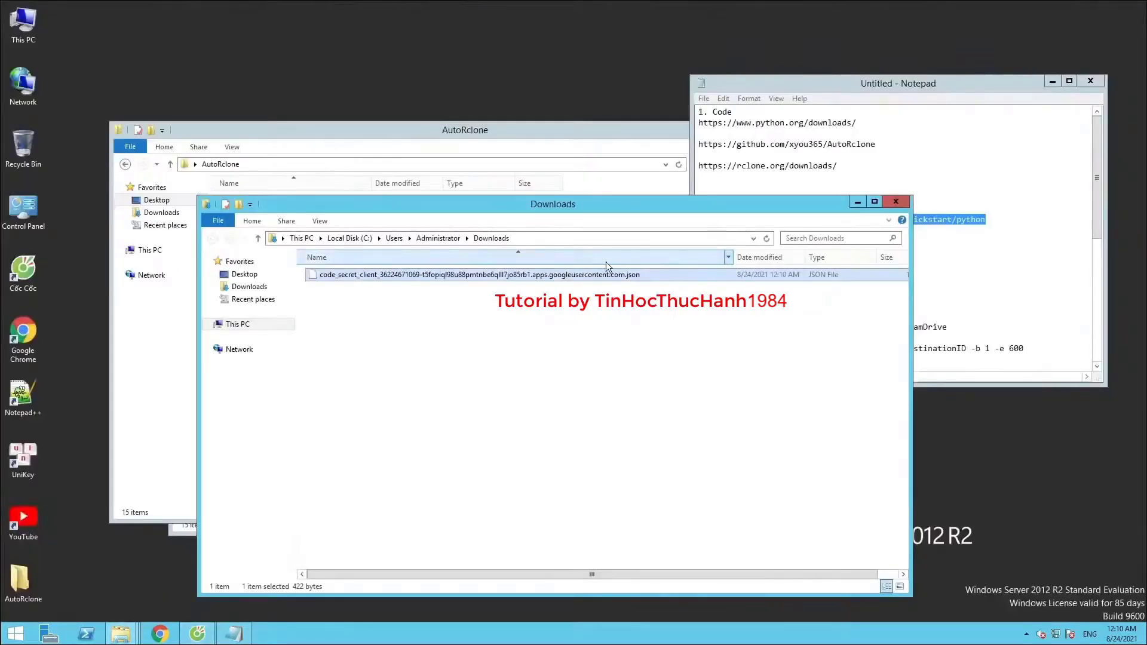
Rename the downloaded client-secret JSON file to credentials.json
{"action": "left_click_drag", "start_coordinate": [478, 205], "coordinate": [521, 256]}
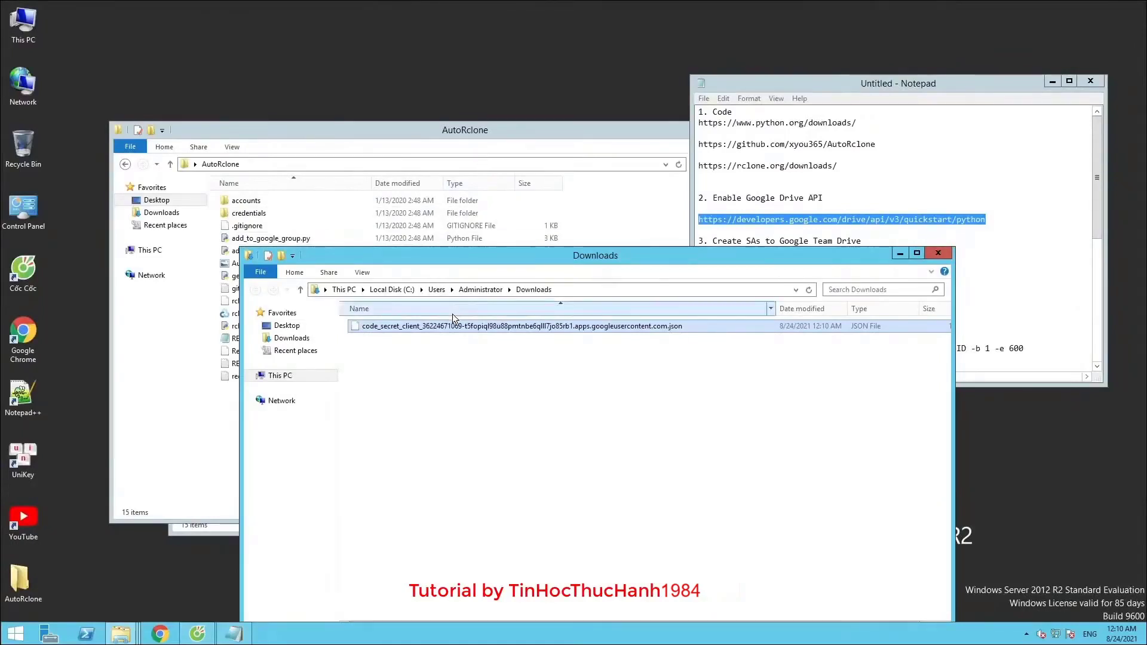
{"action": "right_click", "coordinate": [436, 328]}
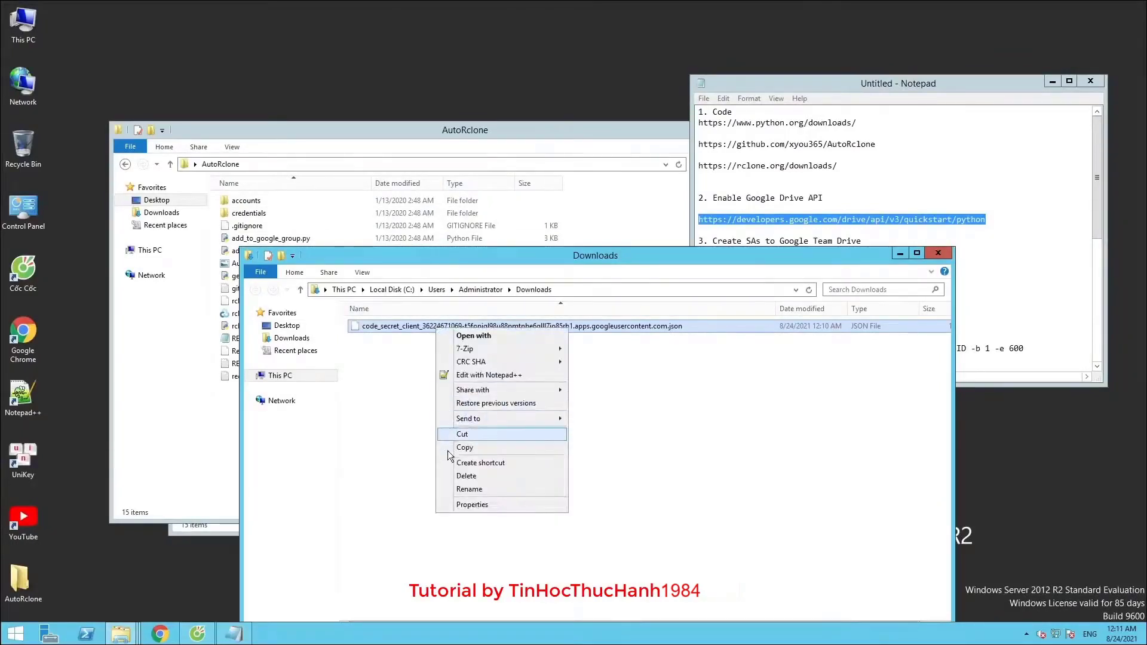
{"action": "left_click", "coordinate": [454, 488]}
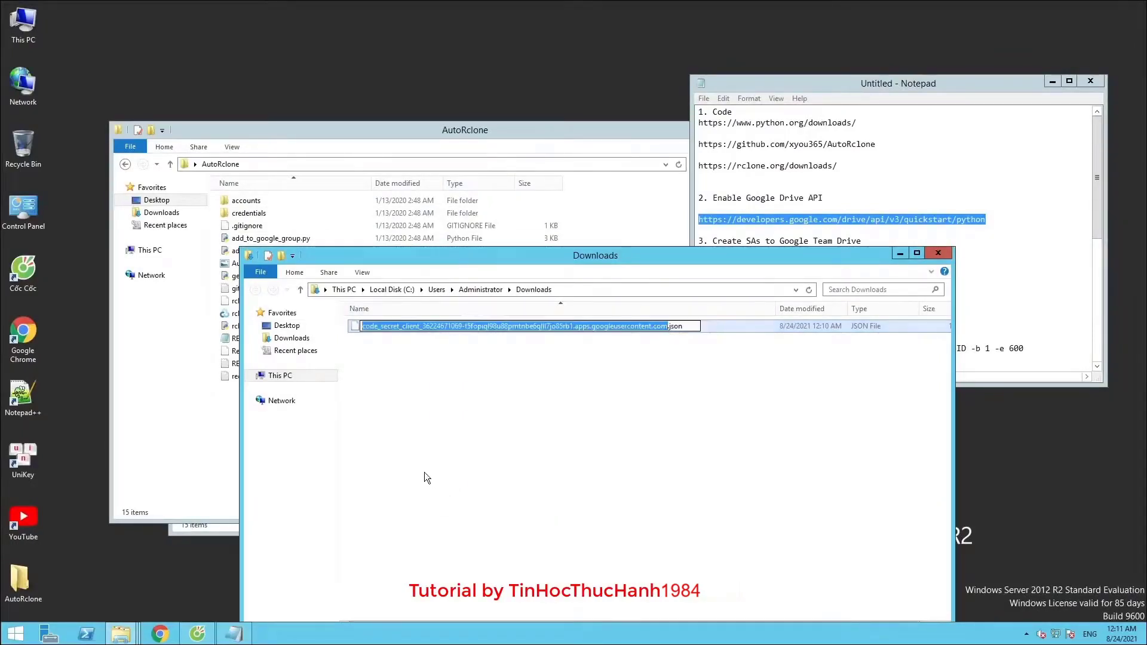
{"action": "type", "text": "c"}
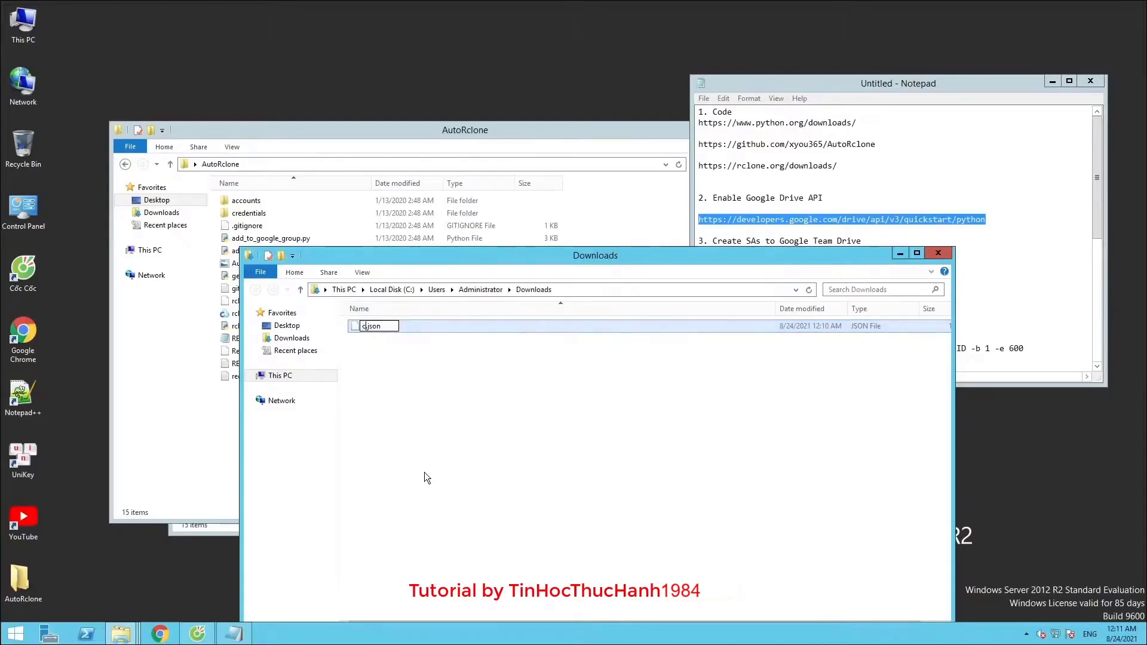
{"action": "type", "text": "redentials"}
{"action": "key", "text": "Return"}
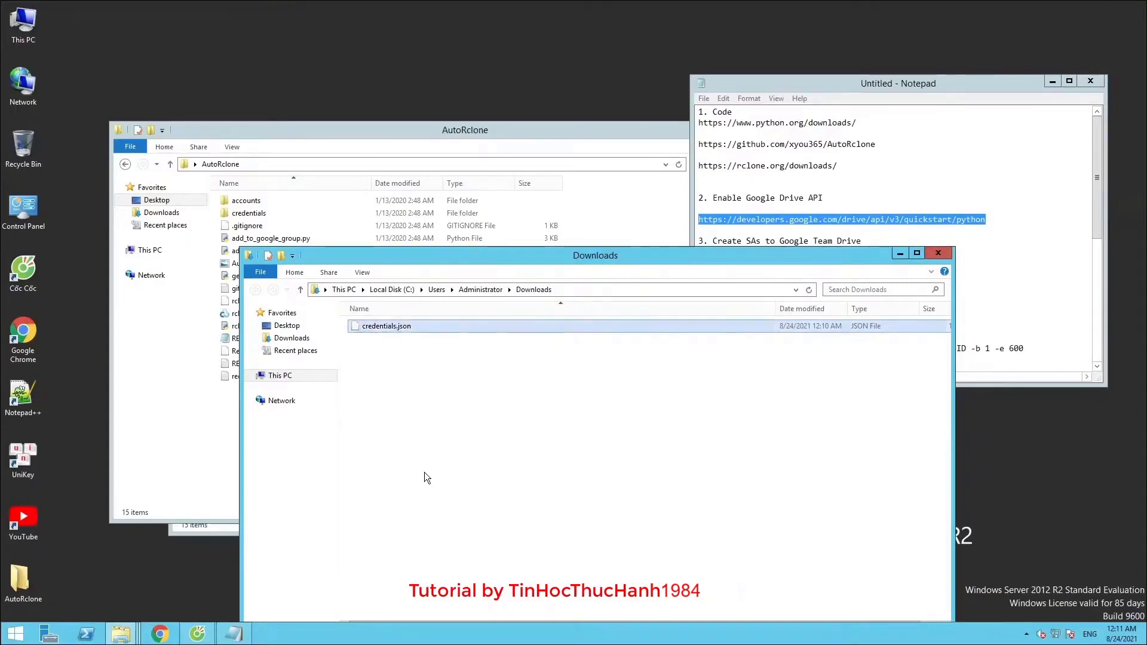
Move credentials.json into the AutoRclone folder and check its credentials and accounts subfolders
{"action": "left_click_drag", "start_coordinate": [430, 258], "coordinate": [551, 244]}
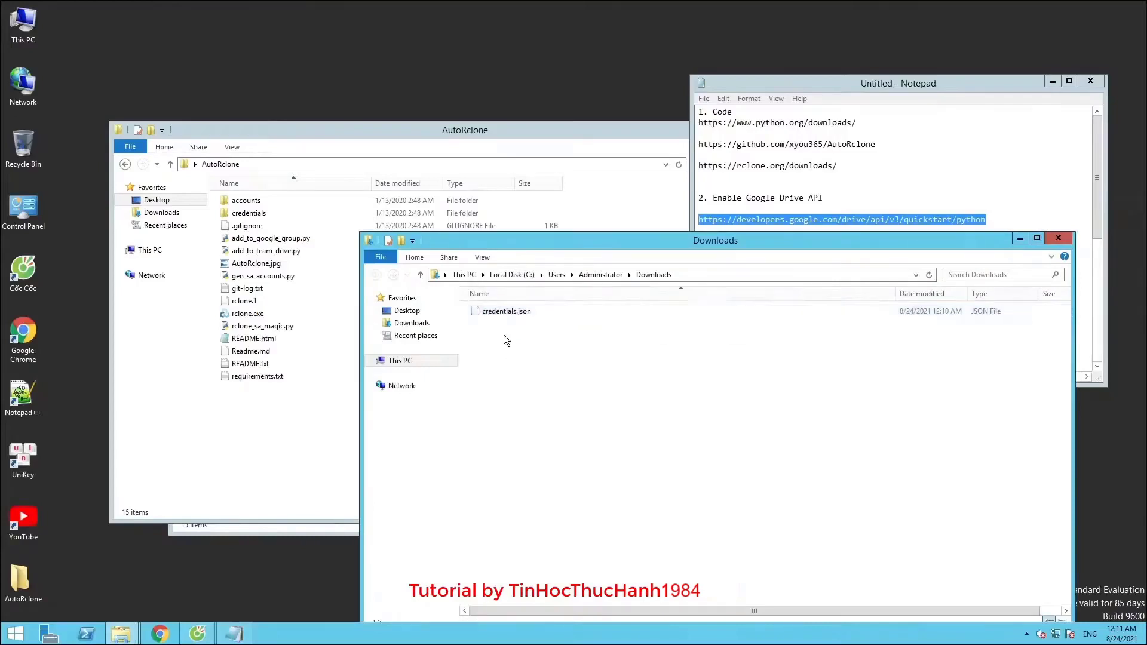
{"action": "left_click_drag", "start_coordinate": [505, 312], "coordinate": [262, 438]}
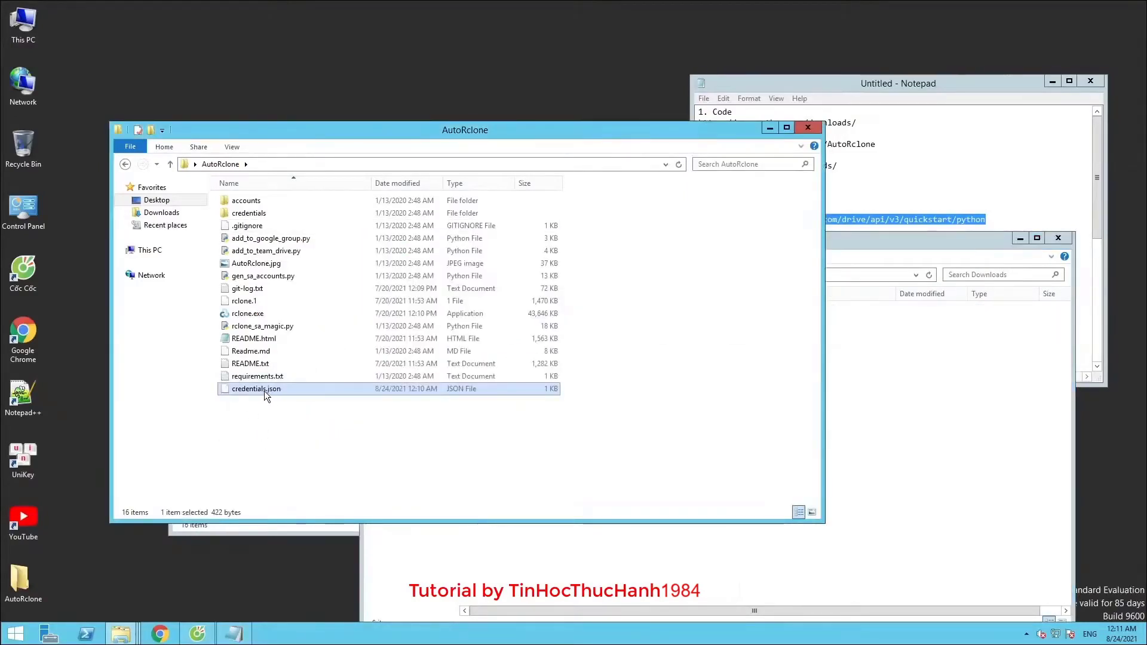
{"action": "double_click", "coordinate": [281, 215]}
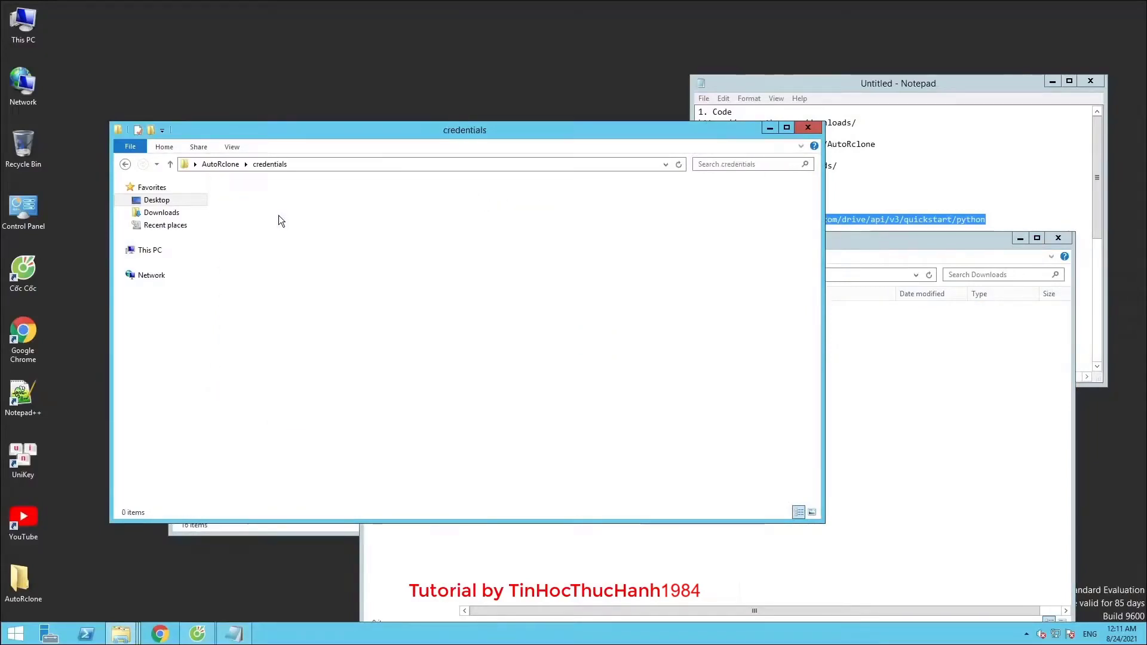
{"action": "left_click", "coordinate": [221, 164]}
{"action": "double_click", "coordinate": [244, 200]}
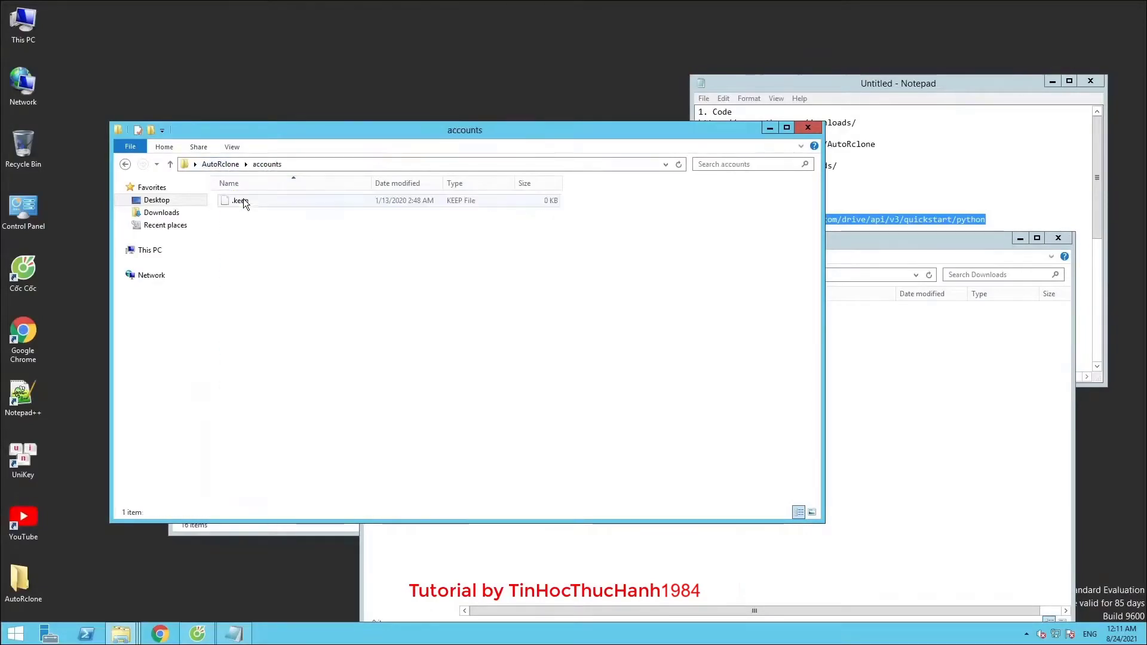
{"action": "left_click", "coordinate": [224, 164]}
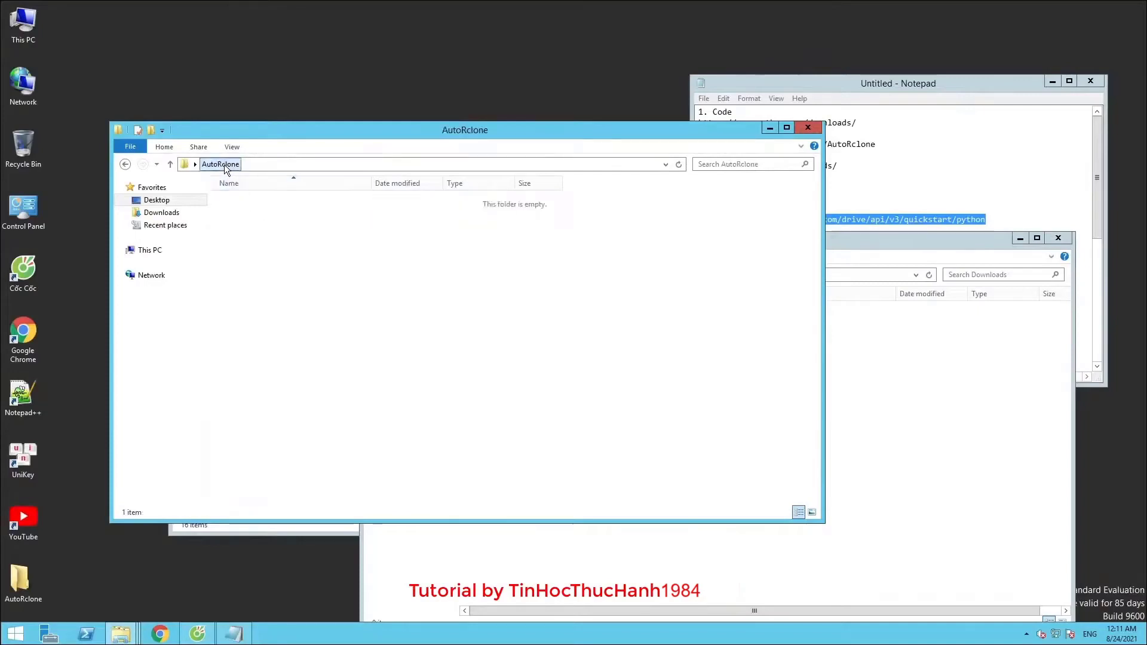
Close the Downloads window and select the Drive API quickstart URL line in the setup notes
{"action": "left_click_drag", "start_coordinate": [278, 135], "coordinate": [246, 53]}
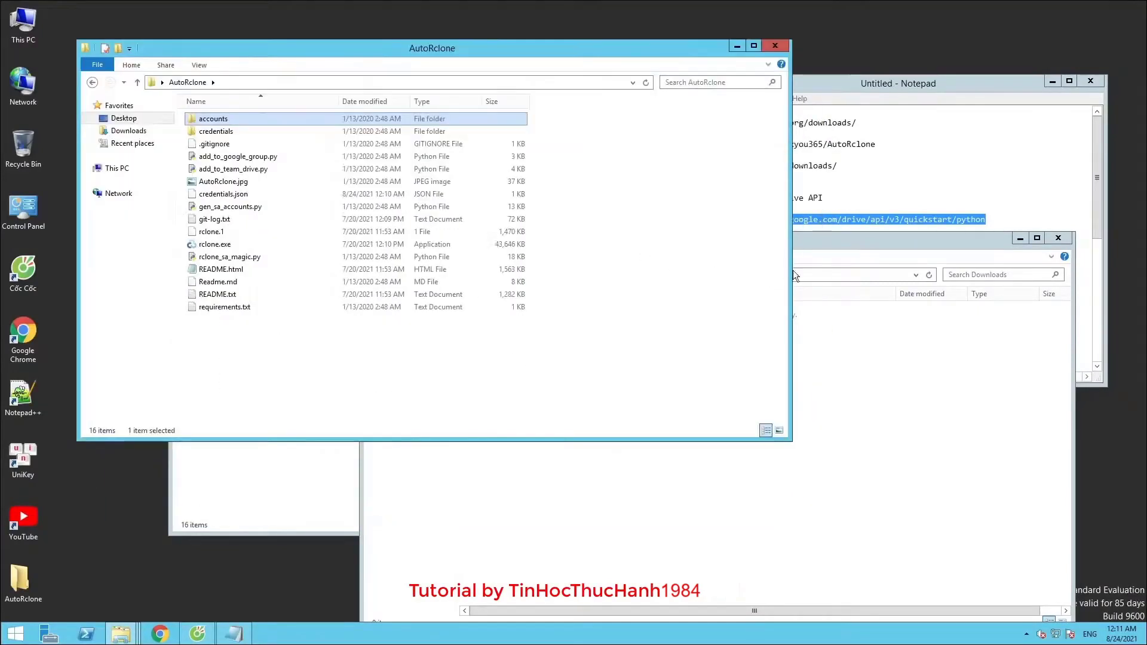
{"action": "left_click", "coordinate": [848, 242]}
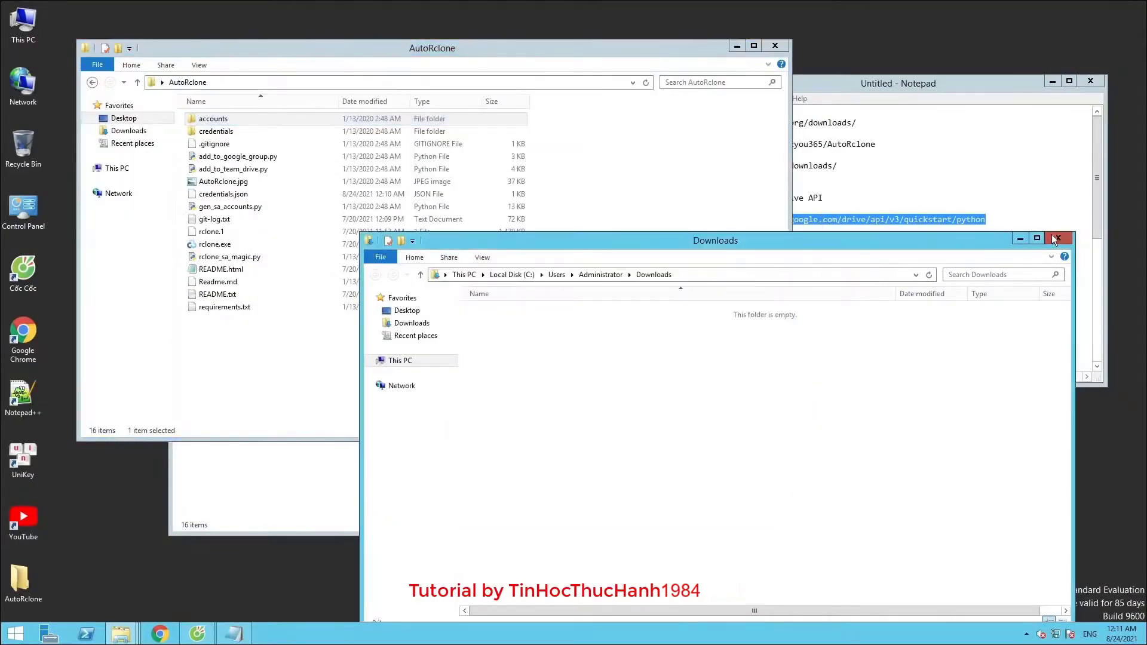
{"action": "left_click", "coordinate": [1054, 237]}
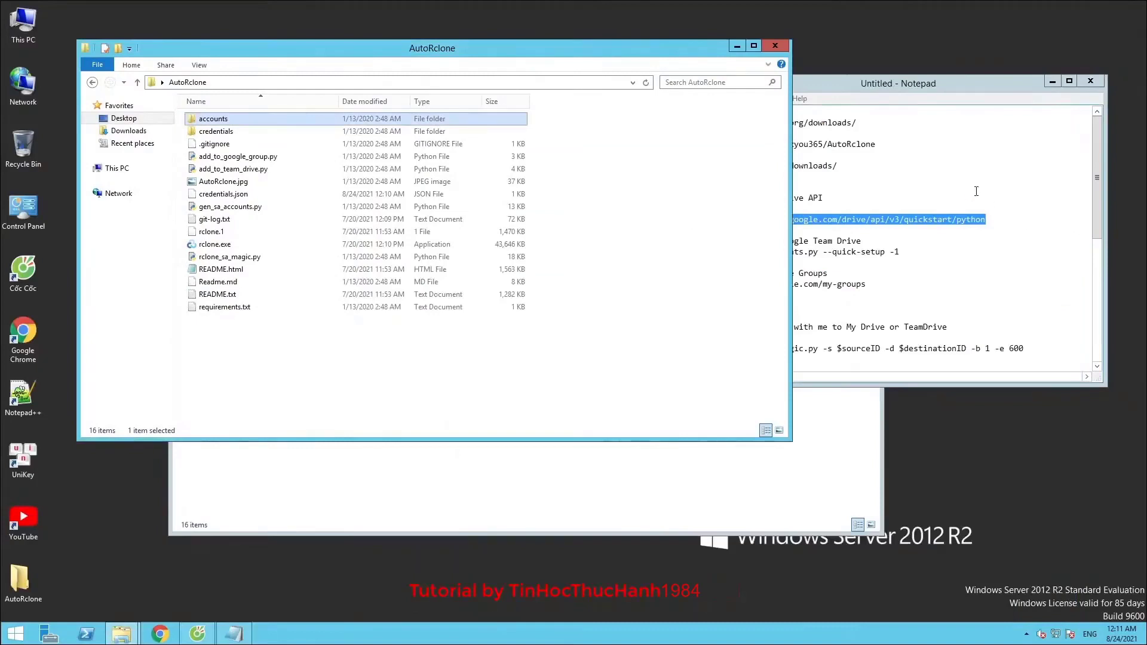
{"action": "left_click", "coordinate": [992, 221]}
{"action": "key", "text": "shift+Up"}
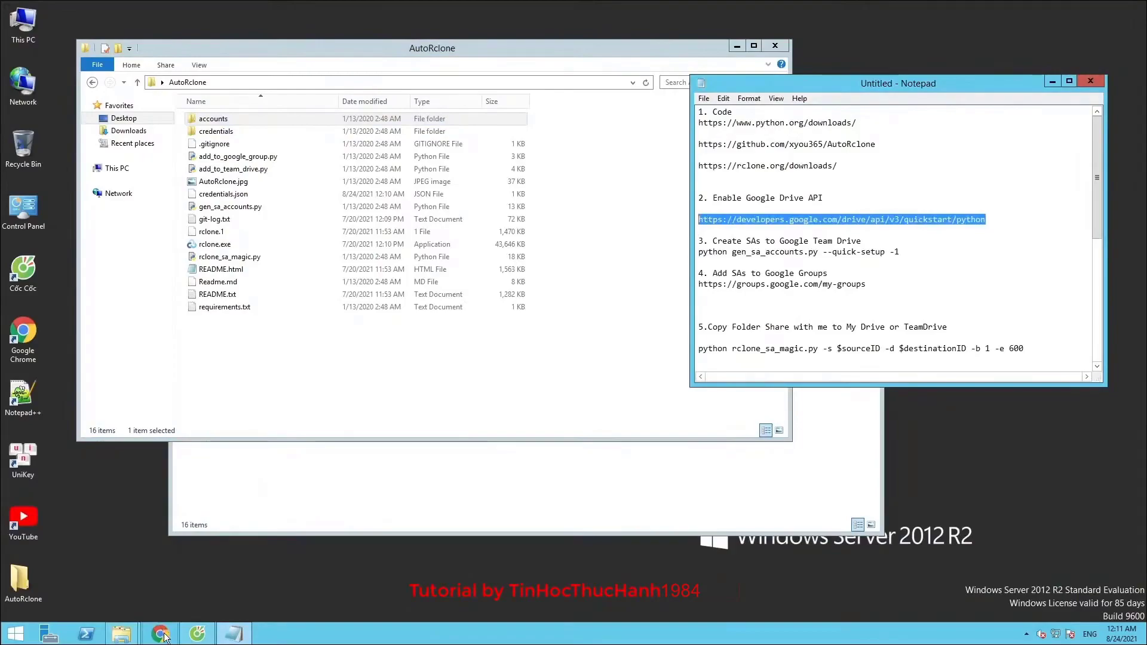
On the OAuth consent screen, add the account's e-mail as a test user and save
{"action": "left_click", "coordinate": [197, 633]}
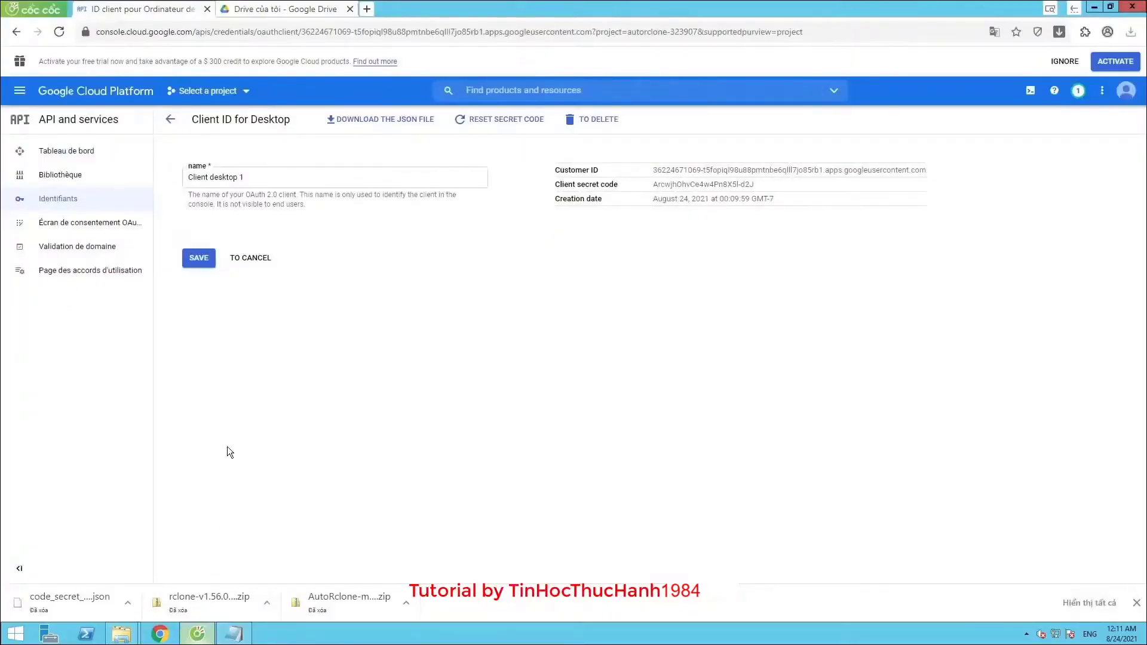
{"action": "left_click", "coordinate": [90, 222]}
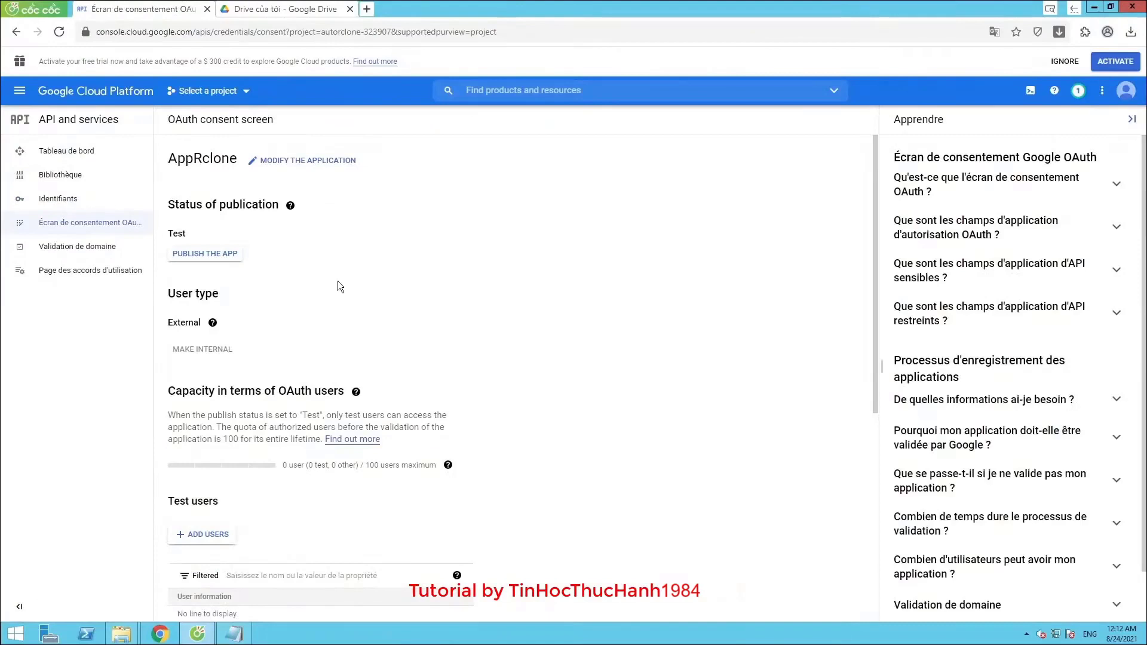
{"action": "scroll", "coordinate": [338, 281], "scroll_direction": "down", "scroll_amount": 4}
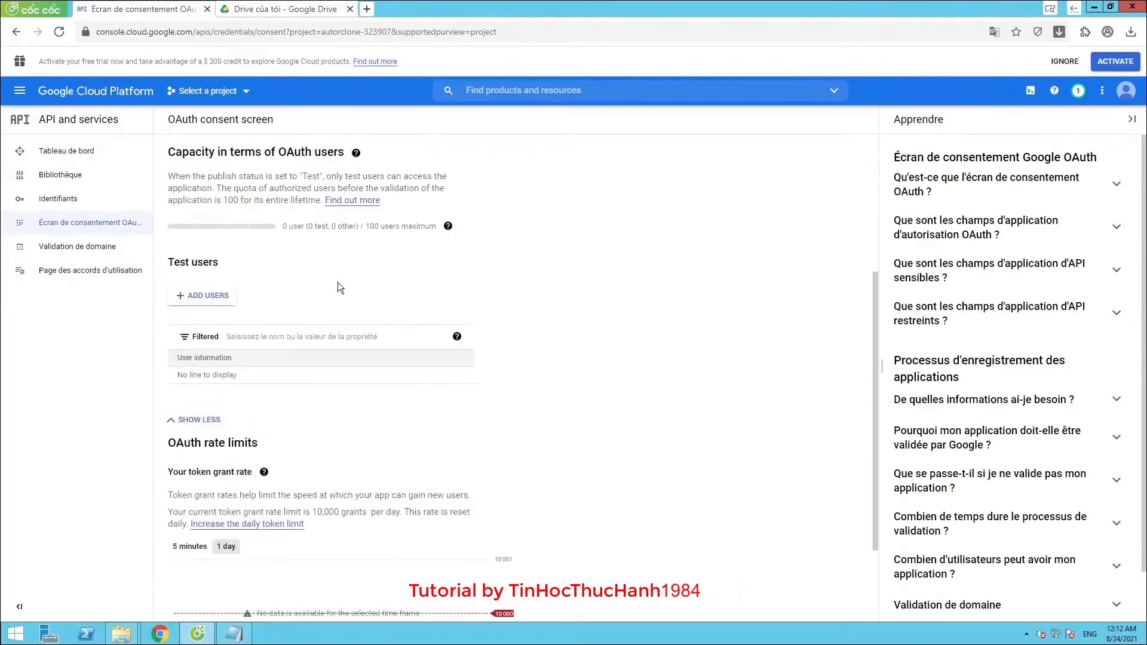
{"action": "left_click", "coordinate": [205, 300]}
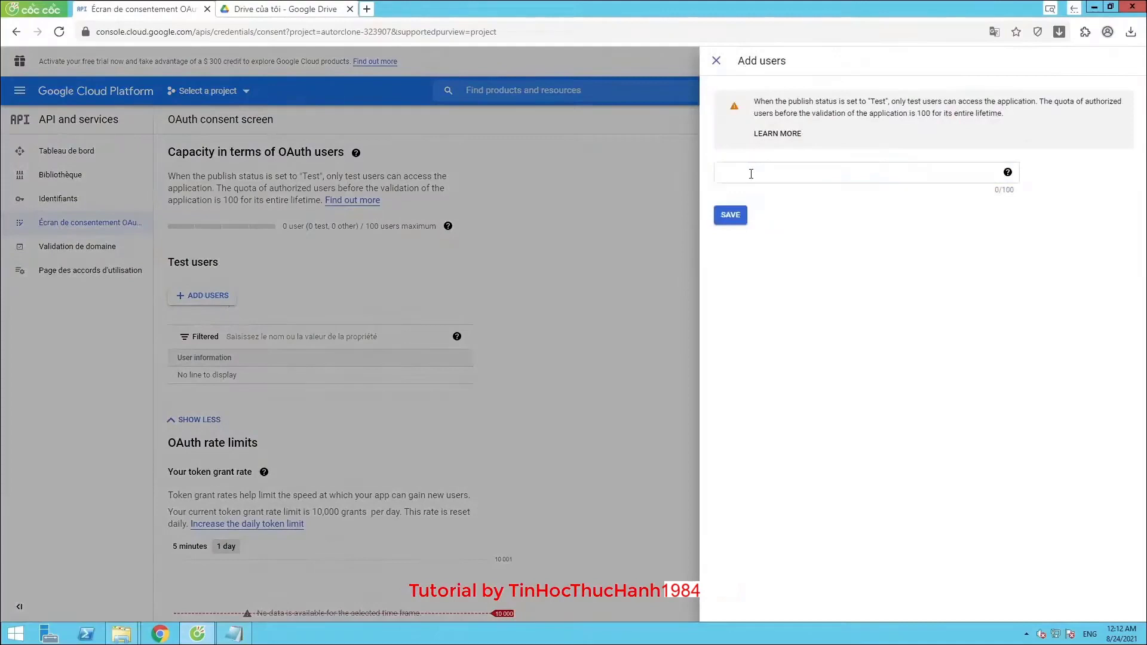
{"action": "right_click", "coordinate": [770, 181]}
{"action": "left_click", "coordinate": [788, 246]}
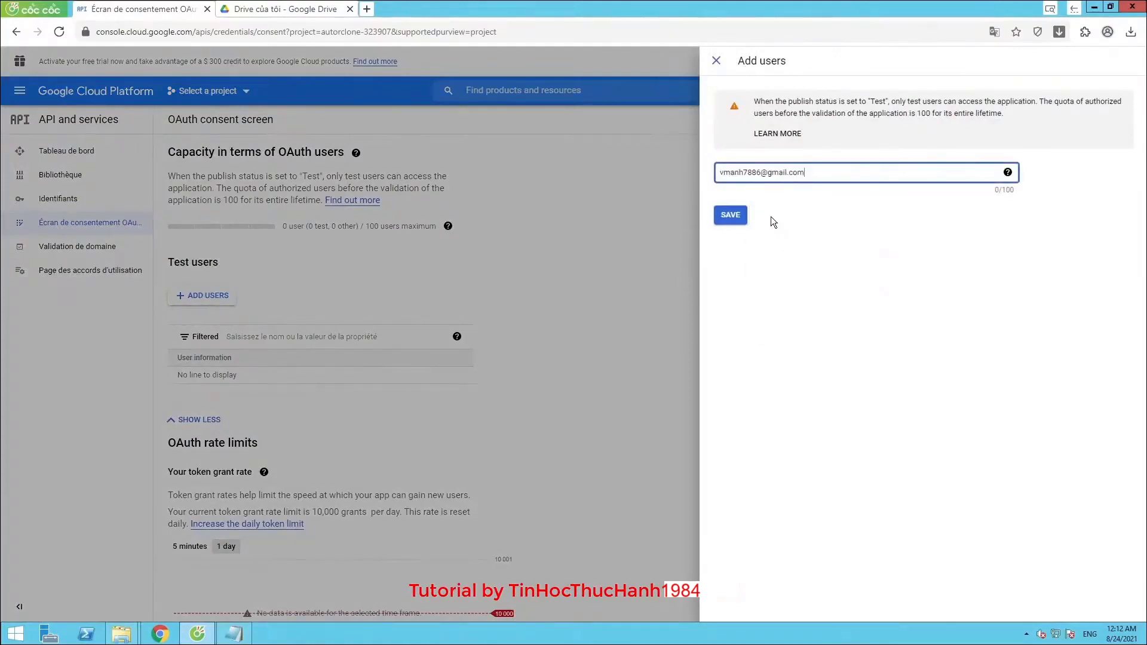
{"action": "left_click", "coordinate": [733, 216]}
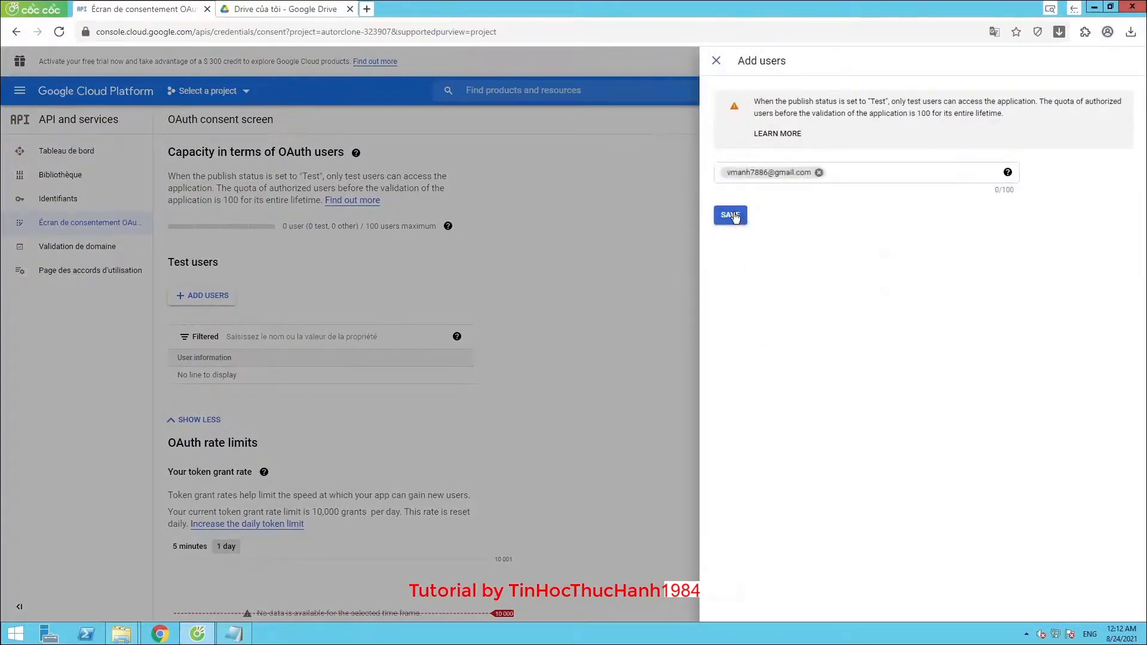
{"action": "left_click", "coordinate": [734, 216]}
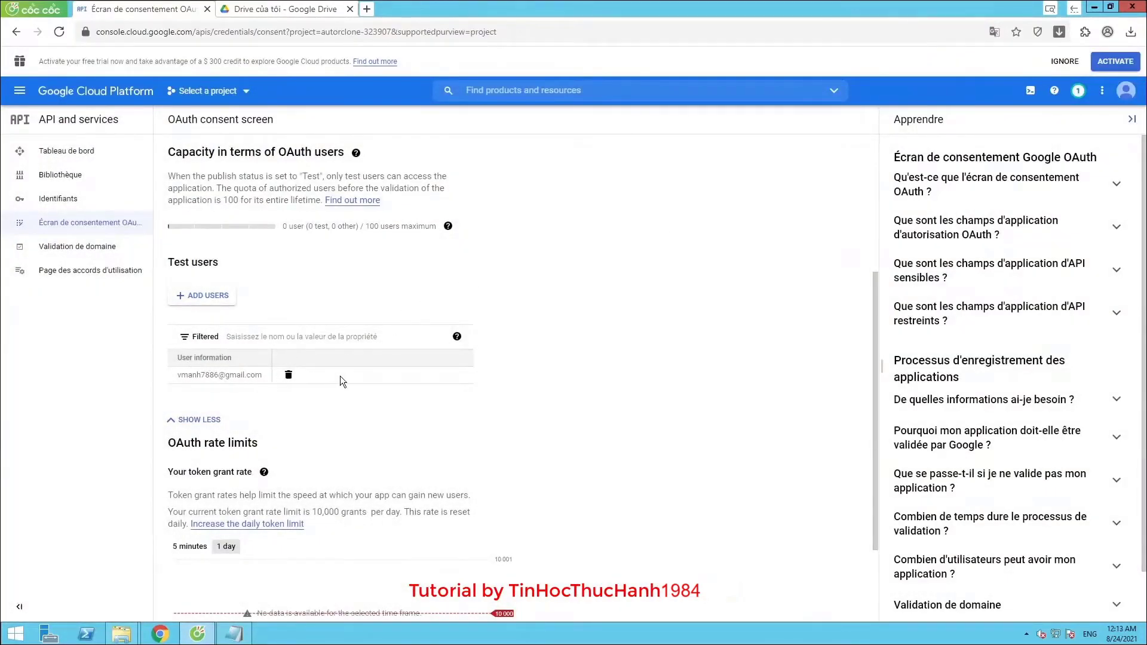
Check the Test users table lists the account, then minimize the browser
{"action": "scroll", "coordinate": [338, 375], "scroll_direction": "down", "scroll_amount": 2}
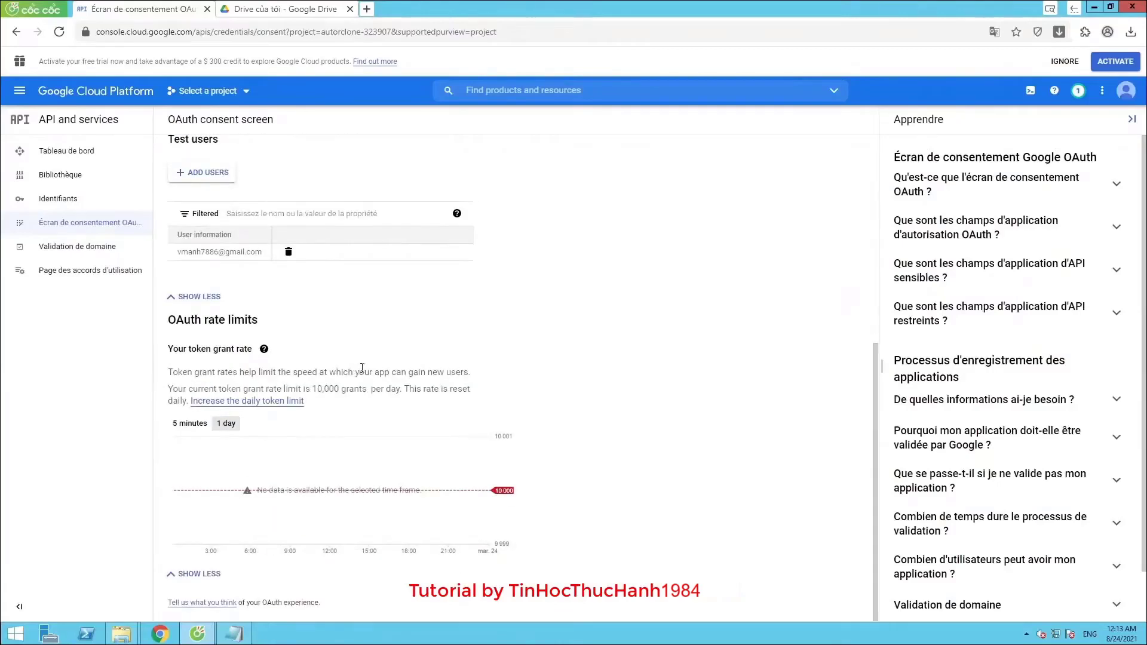
{"action": "scroll", "coordinate": [361, 368], "scroll_direction": "up", "scroll_amount": 6}
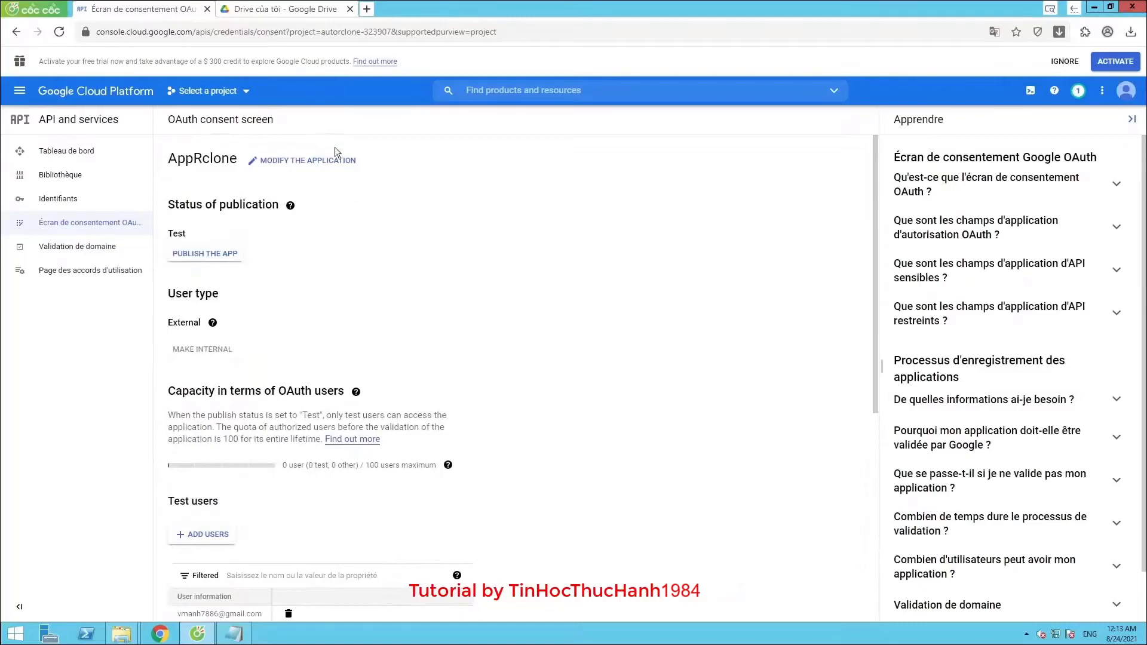
{"action": "left_click", "coordinate": [328, 9]}
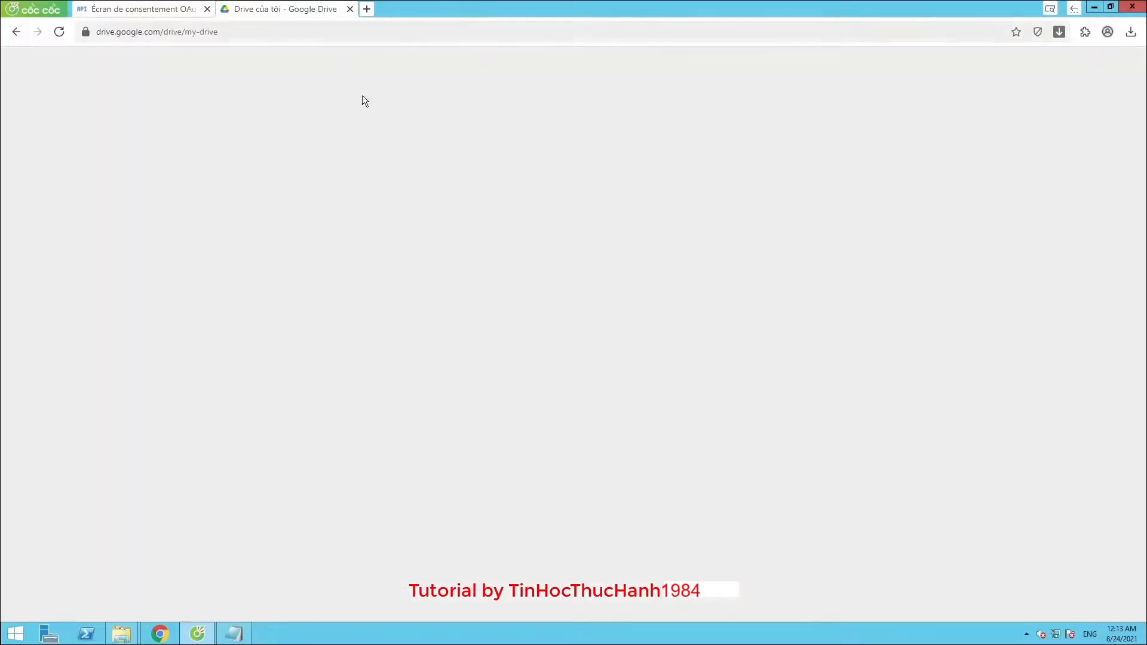
{"action": "left_click", "coordinate": [190, 12]}
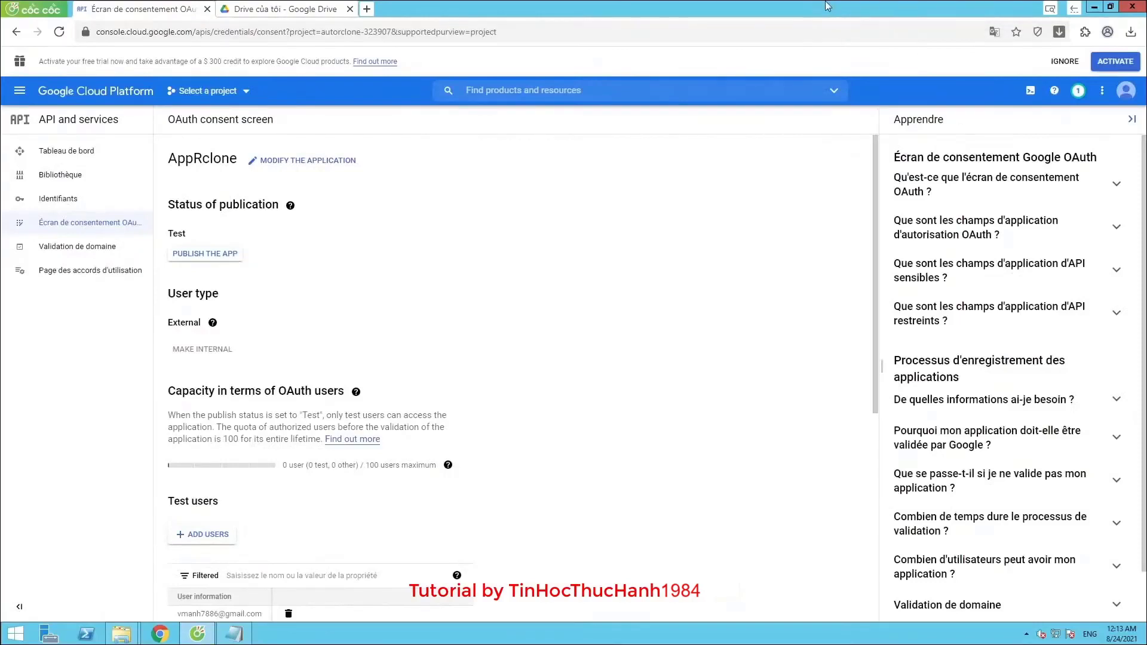
{"action": "left_click", "coordinate": [1093, 7]}
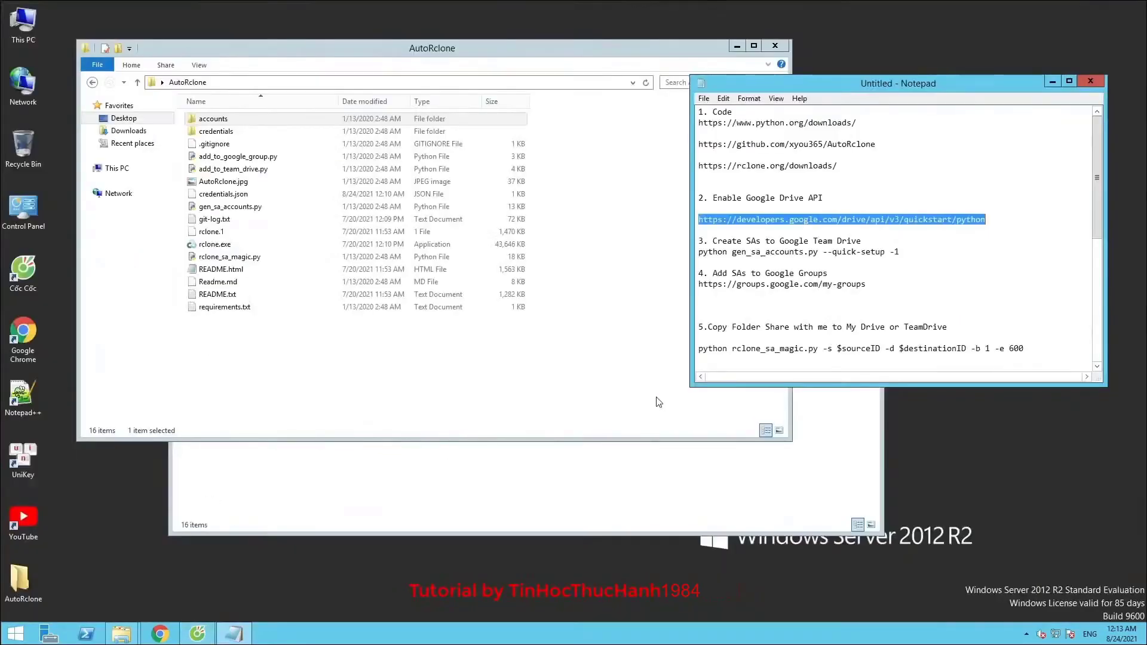
Select the 'Create SAs to Google Team Drive' line in the setup notes
{"action": "left_click_drag", "start_coordinate": [712, 241], "coordinate": [862, 241]}
{"action": "scroll", "coordinate": [867, 231], "scroll_direction": "down", "scroll_amount": 3}
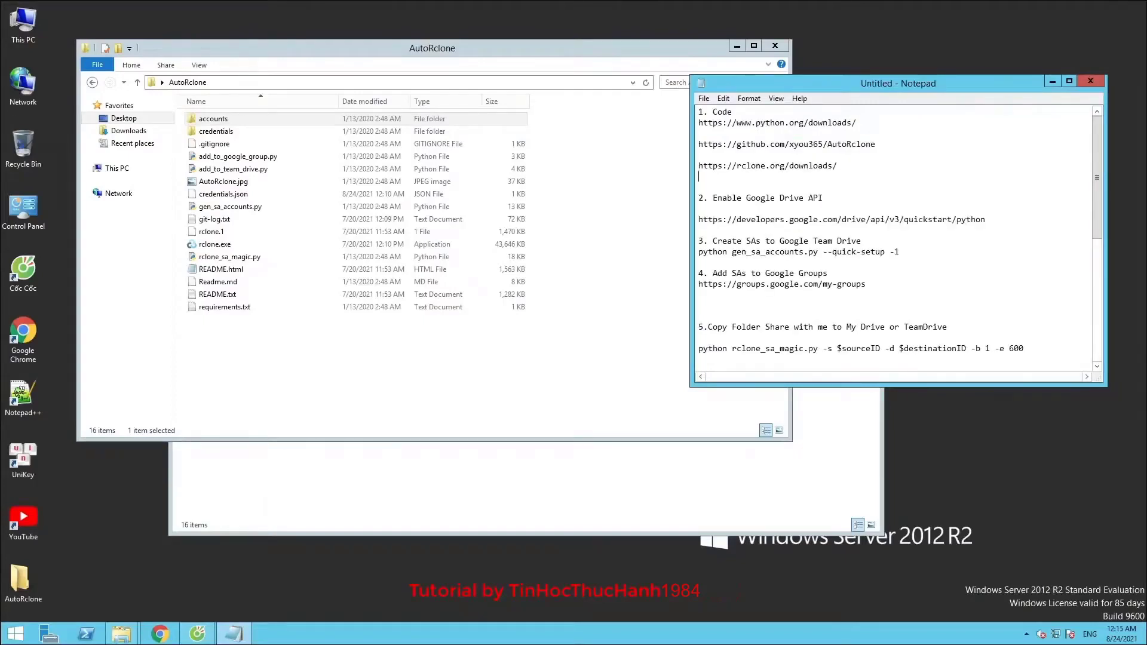
{"action": "left_click", "coordinate": [330, 181]}
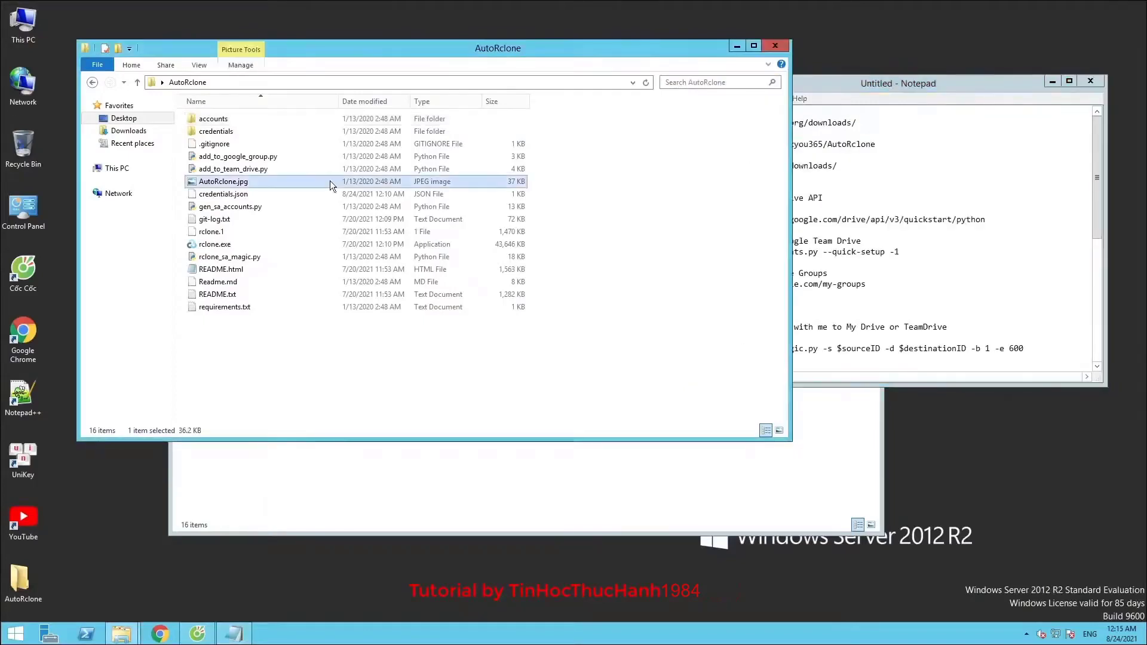
Launch Command Prompt in the AutoRclone folder via cmd in the Explorer address bar
{"action": "left_click", "coordinate": [292, 84]}
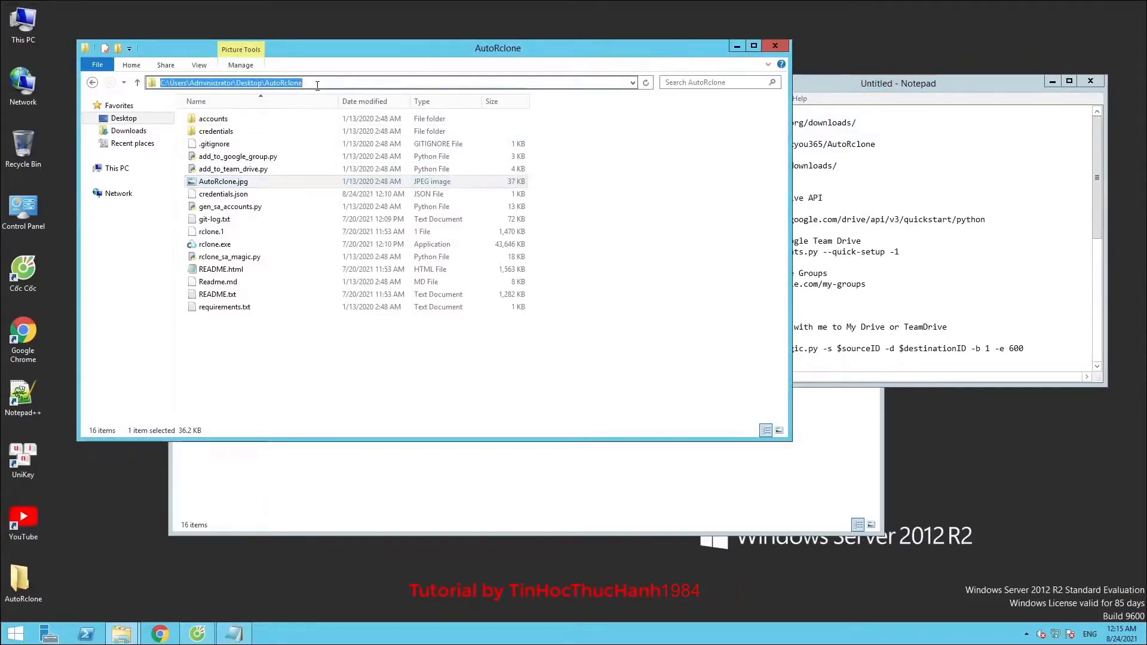
{"action": "type", "text": "cmd"}
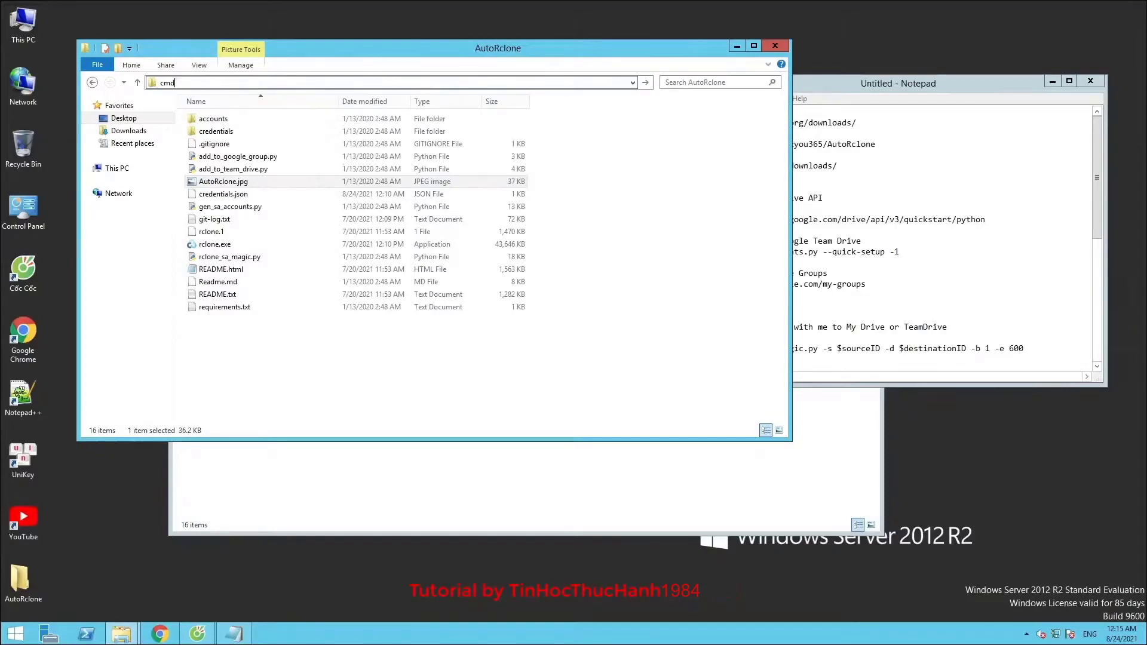
{"action": "key", "text": "Return"}
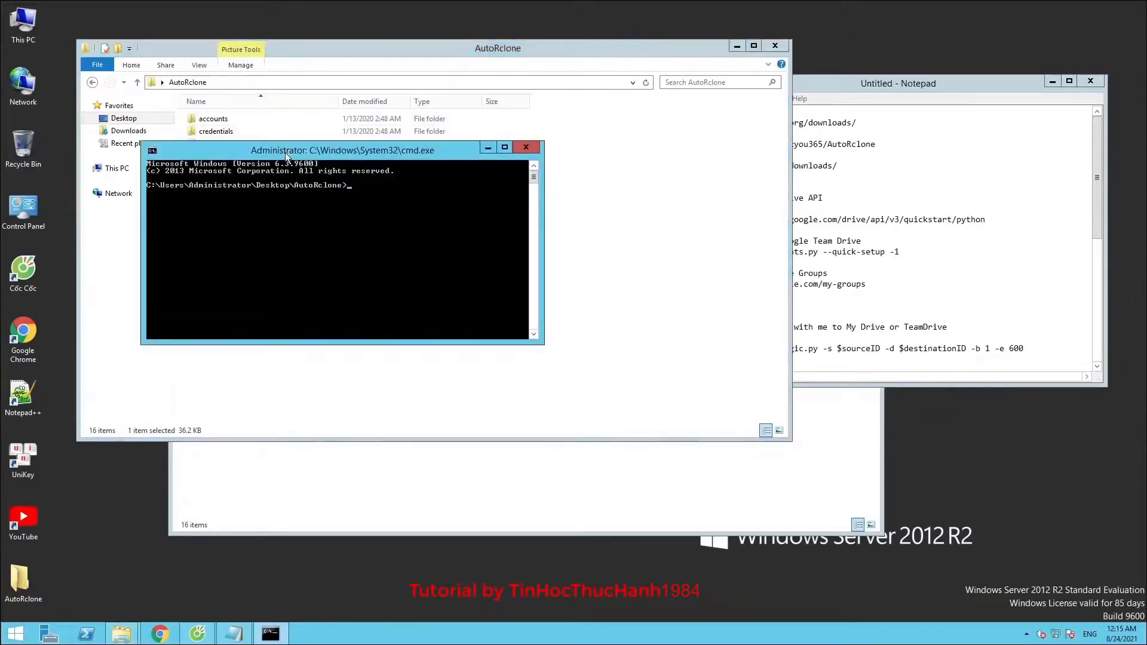
{"action": "left_click_drag", "start_coordinate": [285, 152], "coordinate": [294, 297]}
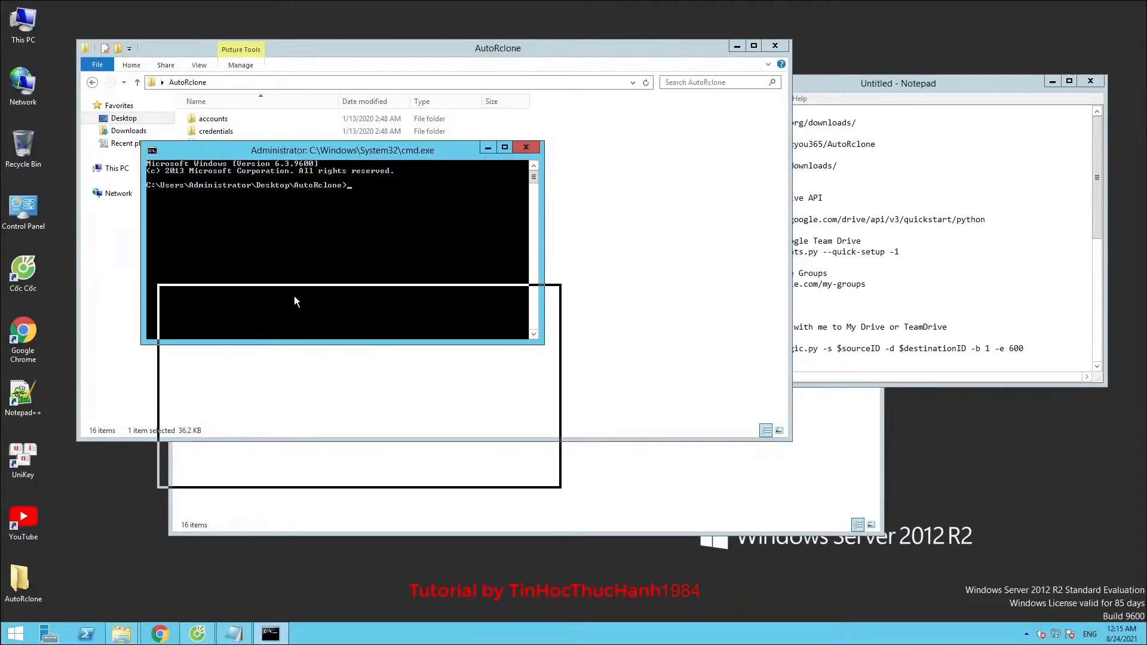
{"action": "left_click_drag", "start_coordinate": [294, 297], "coordinate": [295, 297]}
Give the console a larger font size and a window width of 125 columns
{"action": "right_click", "coordinate": [182, 295]}
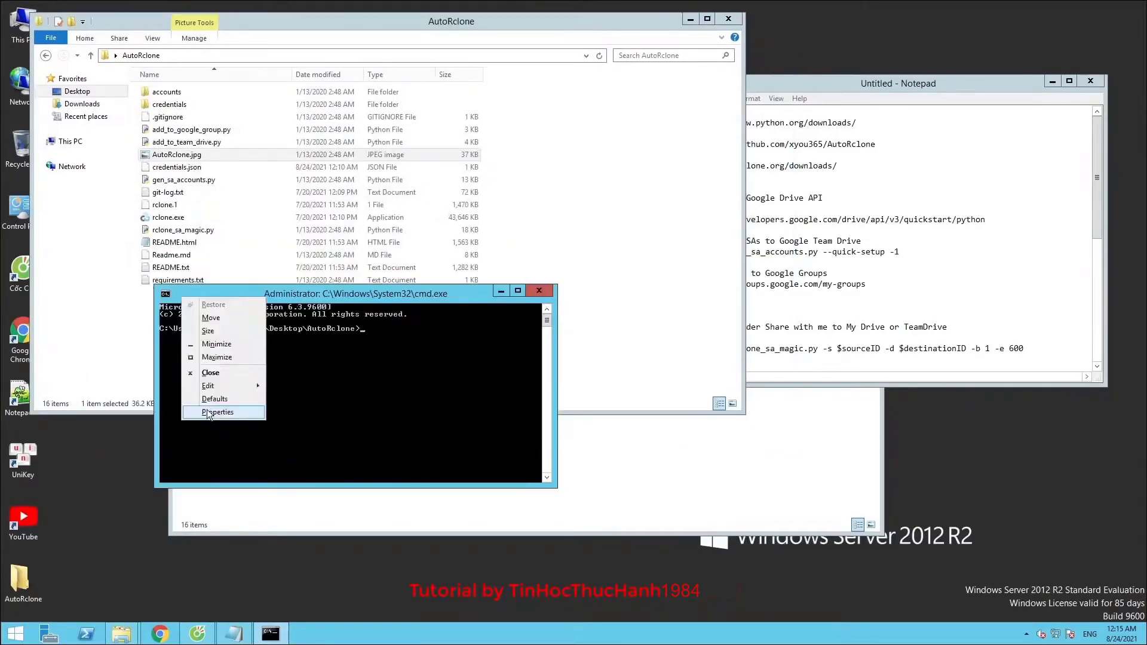
{"action": "left_click", "coordinate": [203, 412]}
{"action": "left_click", "coordinate": [217, 323]}
{"action": "left_click", "coordinate": [318, 413]}
{"action": "left_click", "coordinate": [294, 405]}
{"action": "left_click", "coordinate": [297, 412]}
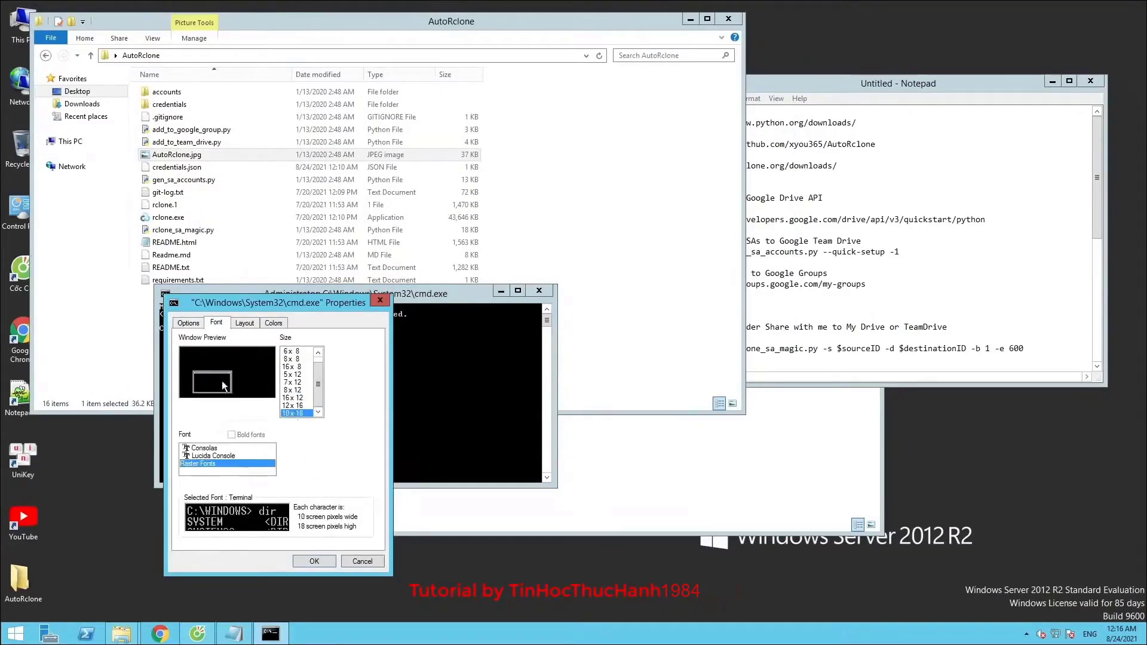
{"action": "left_click", "coordinate": [244, 323]}
{"action": "left_click_drag", "start_coordinate": [368, 398], "coordinate": [370, 400]}
{"action": "left_click", "coordinate": [310, 556]}
Run pip3 install -r requirements.txt in the console to install the dependencies
{"action": "left_click_drag", "start_coordinate": [415, 296], "coordinate": [299, 265]}
{"action": "left_click_drag", "start_coordinate": [365, 16], "coordinate": [364, 7]}
{"action": "left_click", "coordinate": [350, 478]}
{"action": "left_click_drag", "start_coordinate": [329, 261], "coordinate": [325, 314]}
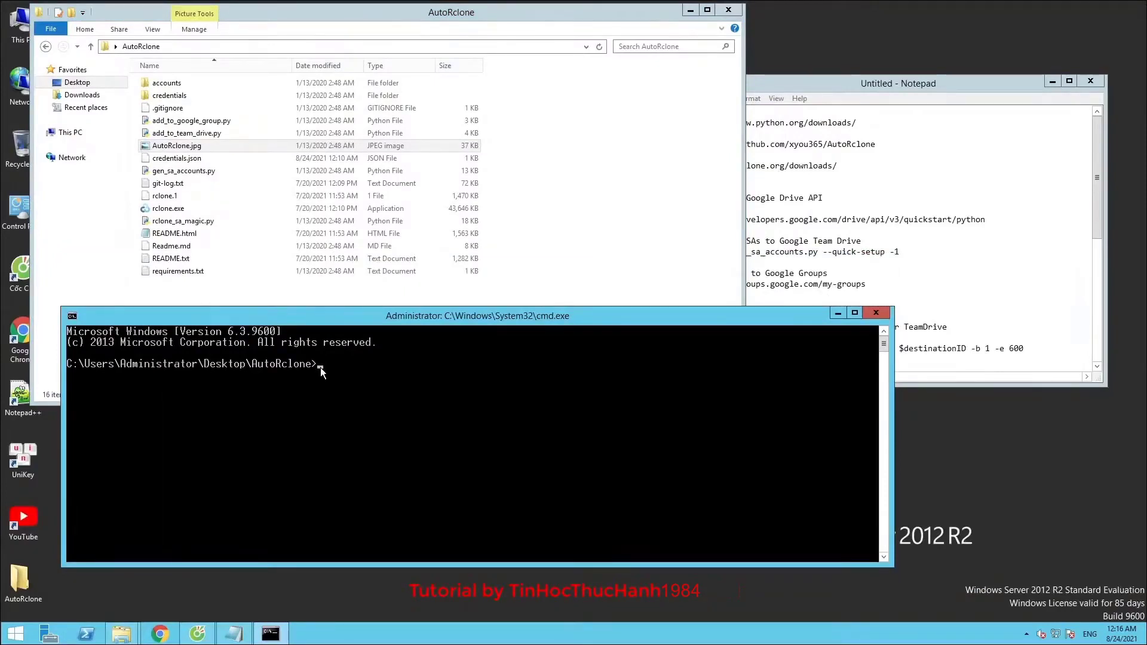
{"action": "right_click", "coordinate": [320, 368]}
{"action": "left_click_drag", "start_coordinate": [395, 319], "coordinate": [376, 314]}
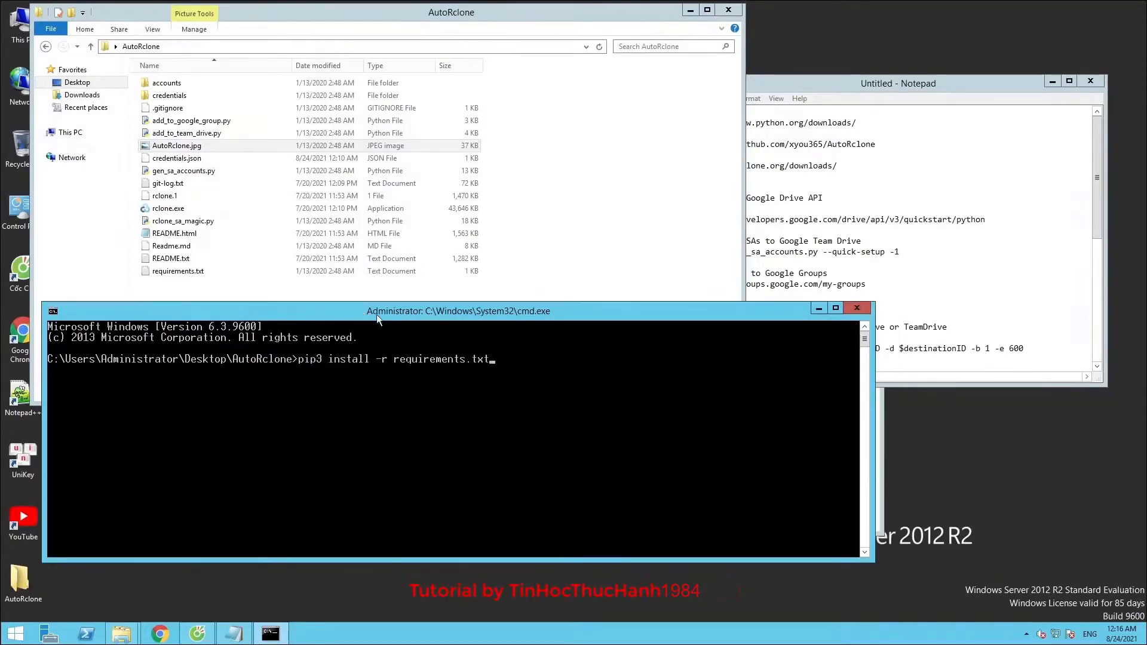
{"action": "key", "text": "Return"}
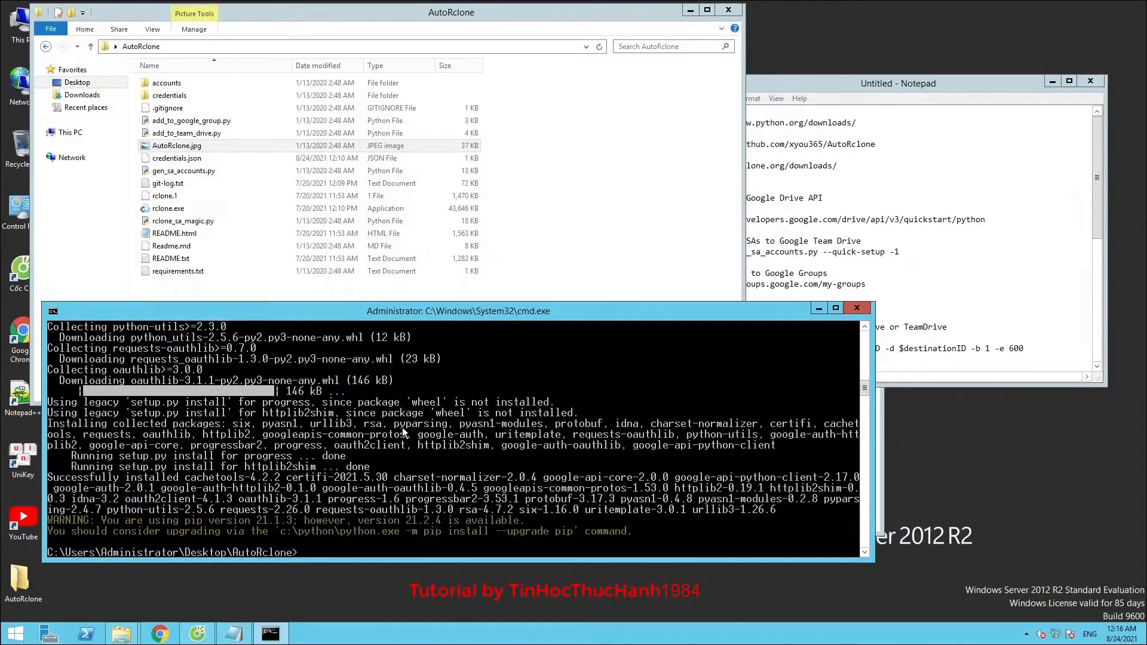
Paste pip3 install -r requirements.txt above step 2 in the notes, followed by a blank line
{"action": "left_click", "coordinate": [760, 183]}
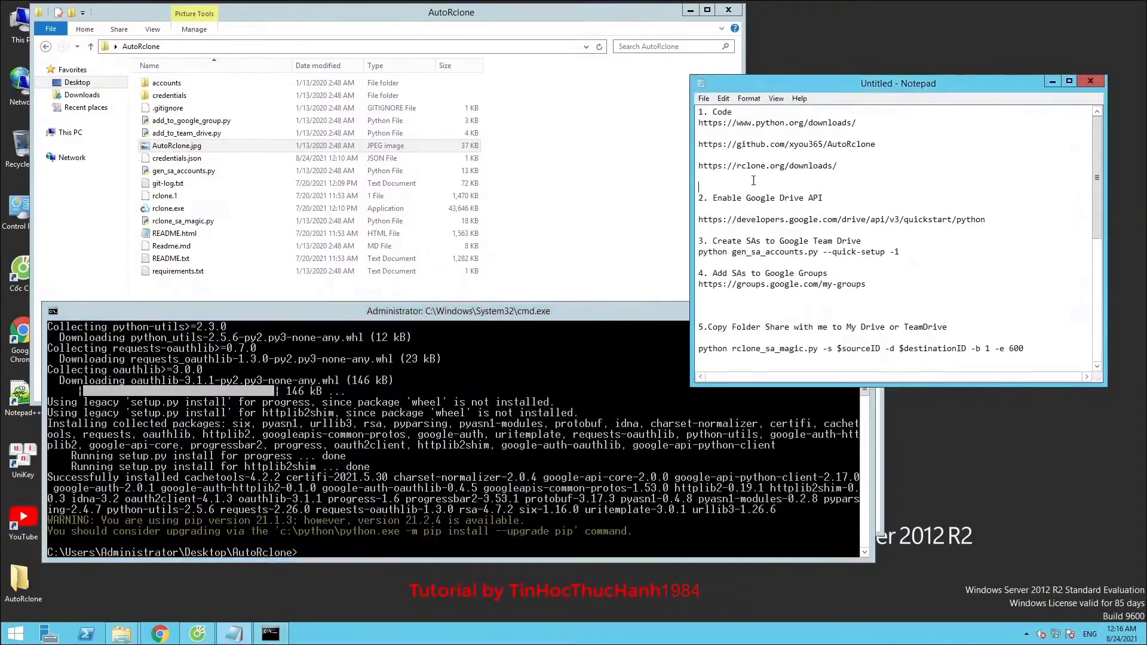
{"action": "right_click", "coordinate": [718, 180]}
{"action": "left_click", "coordinate": [750, 230]}
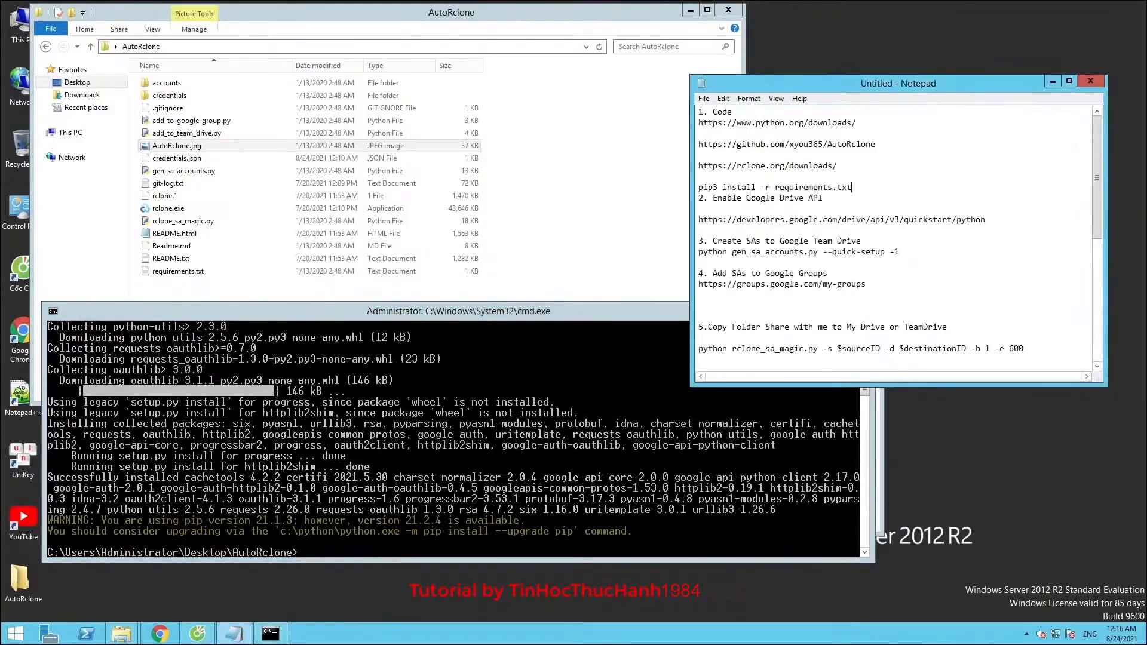
{"action": "key", "text": "Return"}
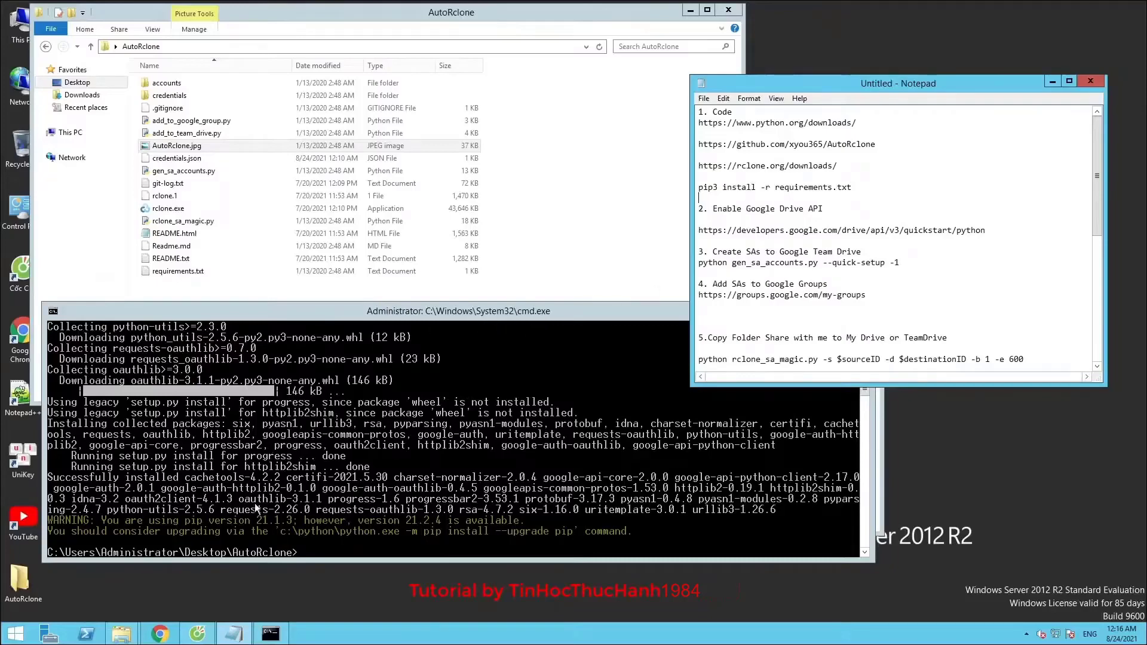
{"action": "left_click", "coordinate": [250, 511]}
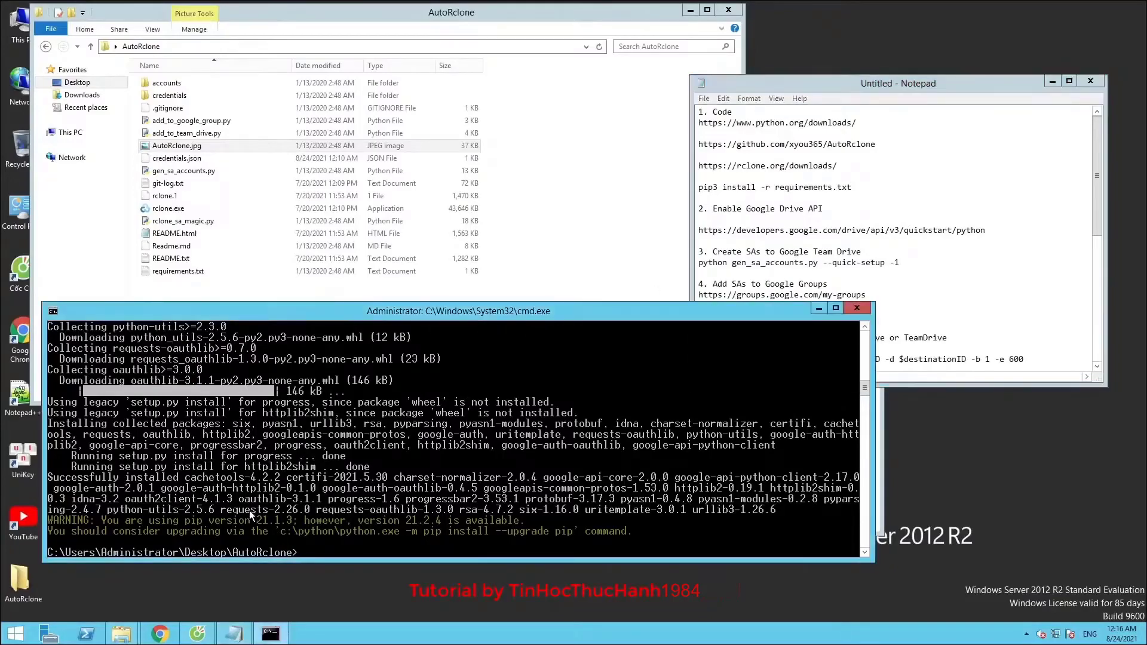
{"action": "left_click_drag", "start_coordinate": [388, 314], "coordinate": [390, 134]}
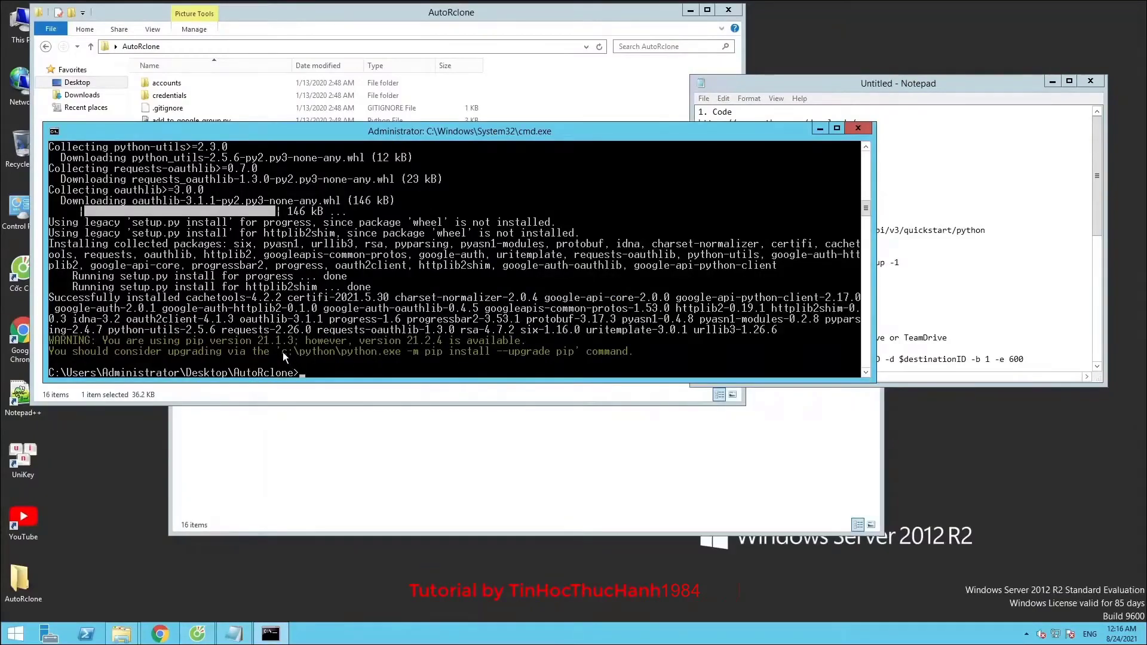
Copy the suggested pip upgrade command from the console output and run it to reach pip 21.2.4
{"action": "right_click", "coordinate": [230, 135]}
{"action": "mouse_move", "coordinate": [304, 229]}
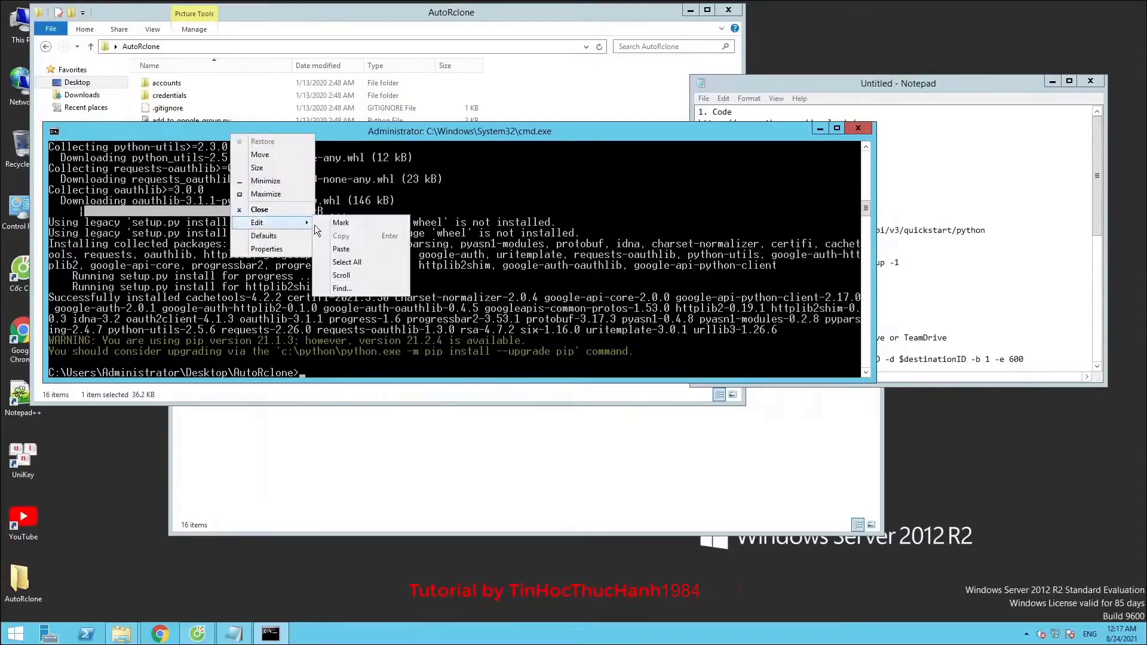
{"action": "left_click", "coordinate": [339, 223]}
{"action": "left_click_drag", "start_coordinate": [283, 350], "coordinate": [571, 349]}
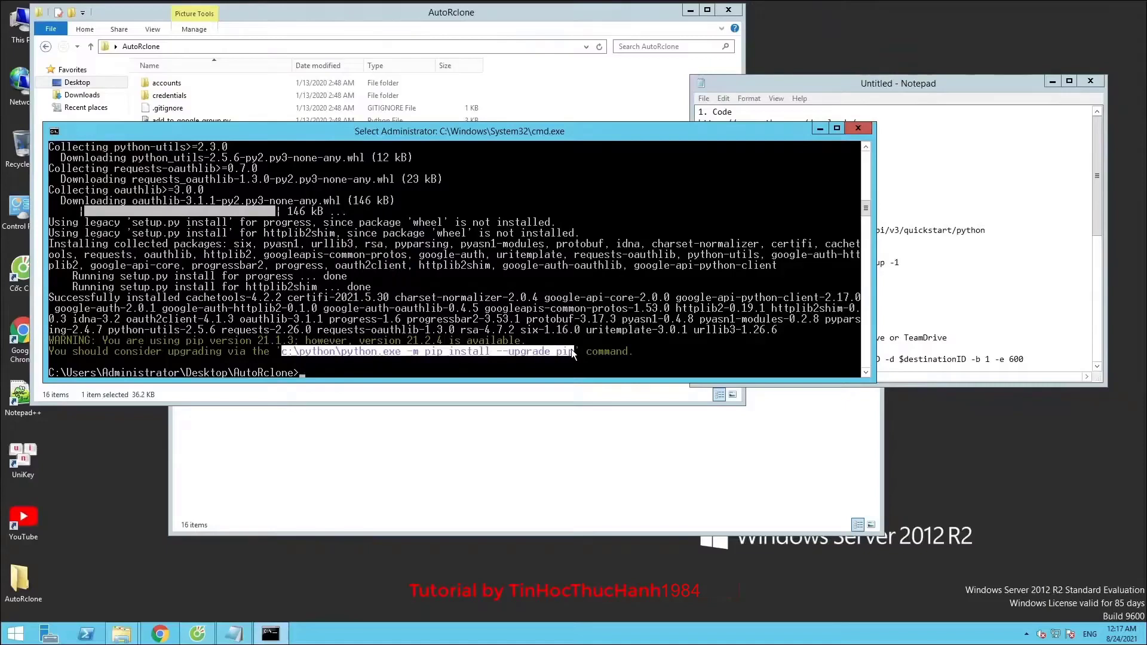
{"action": "right_click", "coordinate": [334, 134]}
{"action": "mouse_move", "coordinate": [416, 225]}
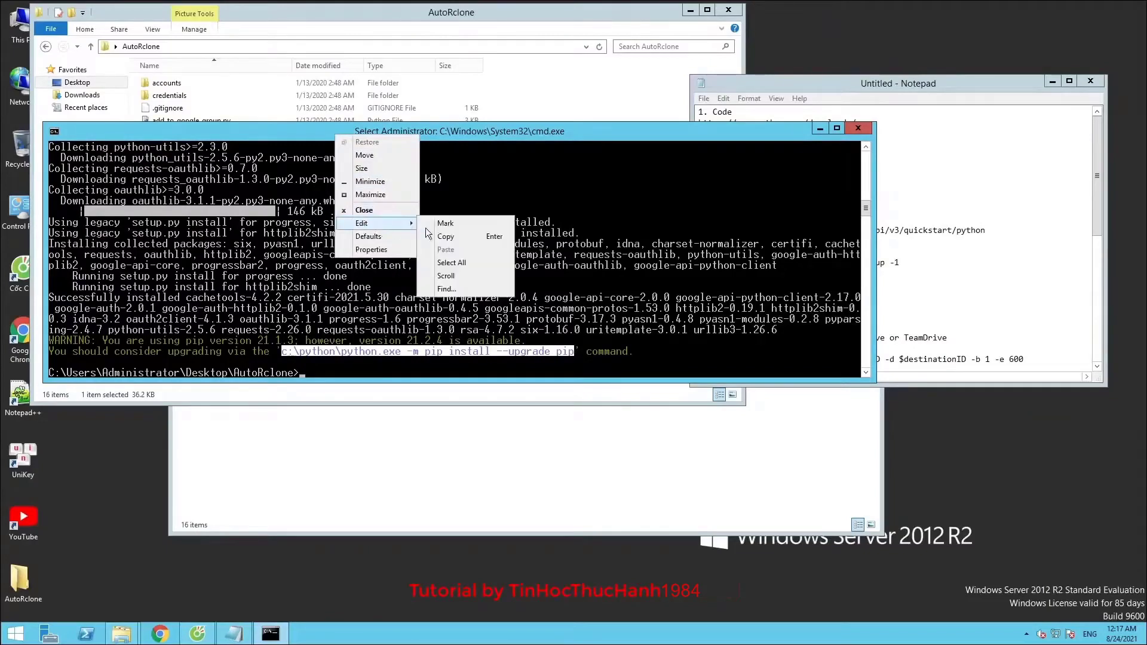
{"action": "left_click", "coordinate": [446, 238]}
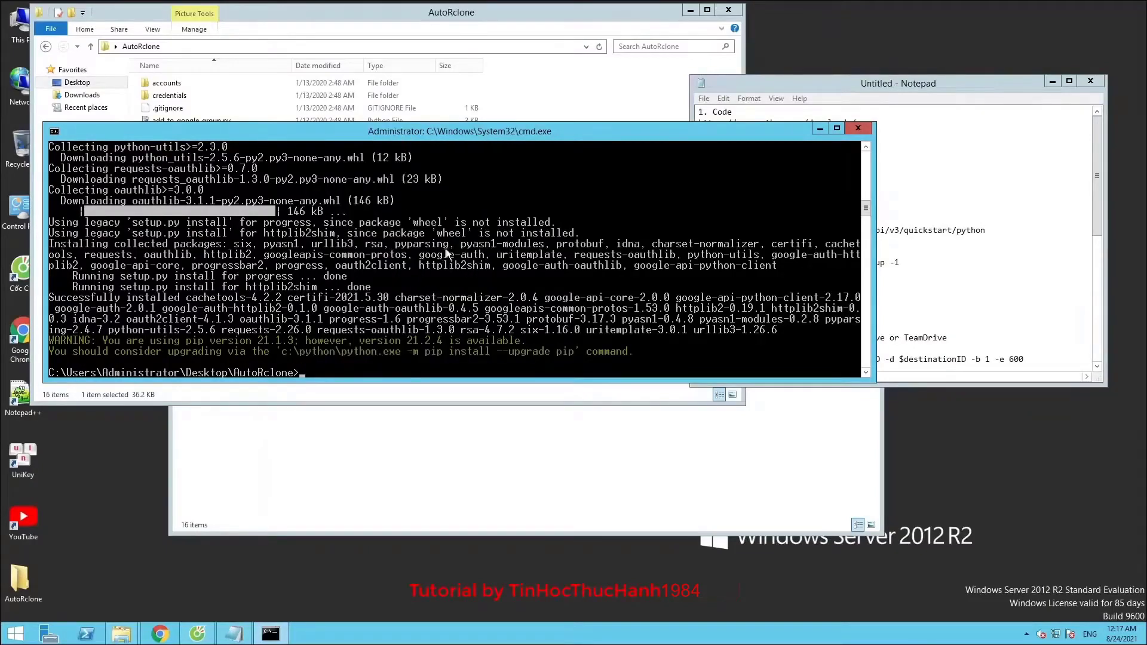
{"action": "right_click", "coordinate": [321, 368]}
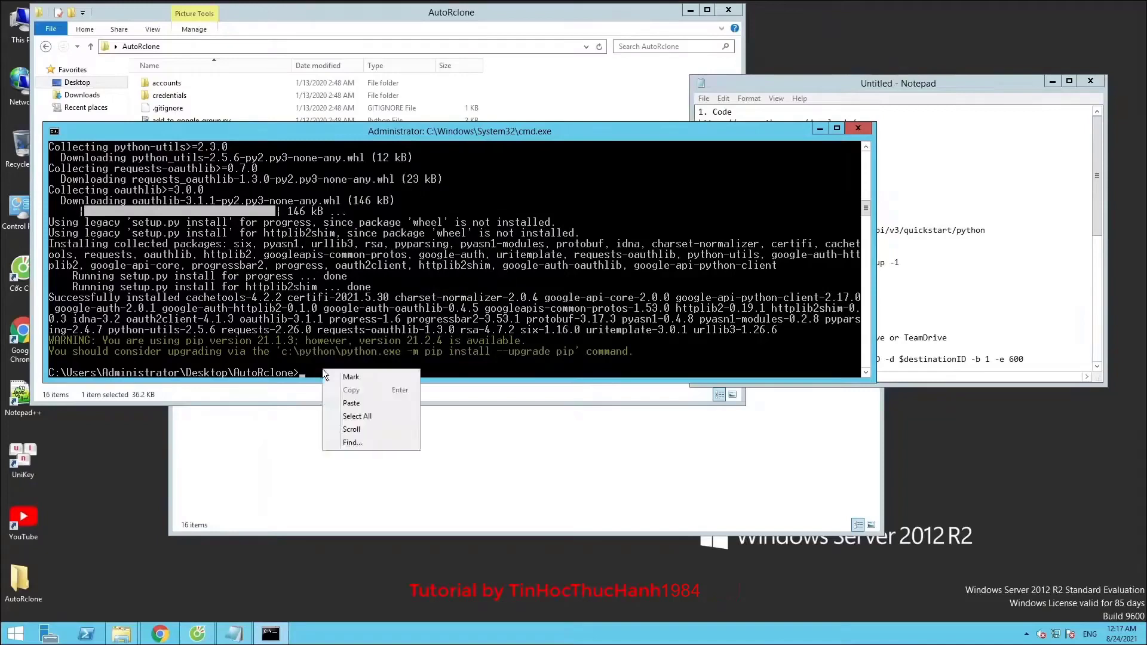
{"action": "left_click", "coordinate": [343, 399]}
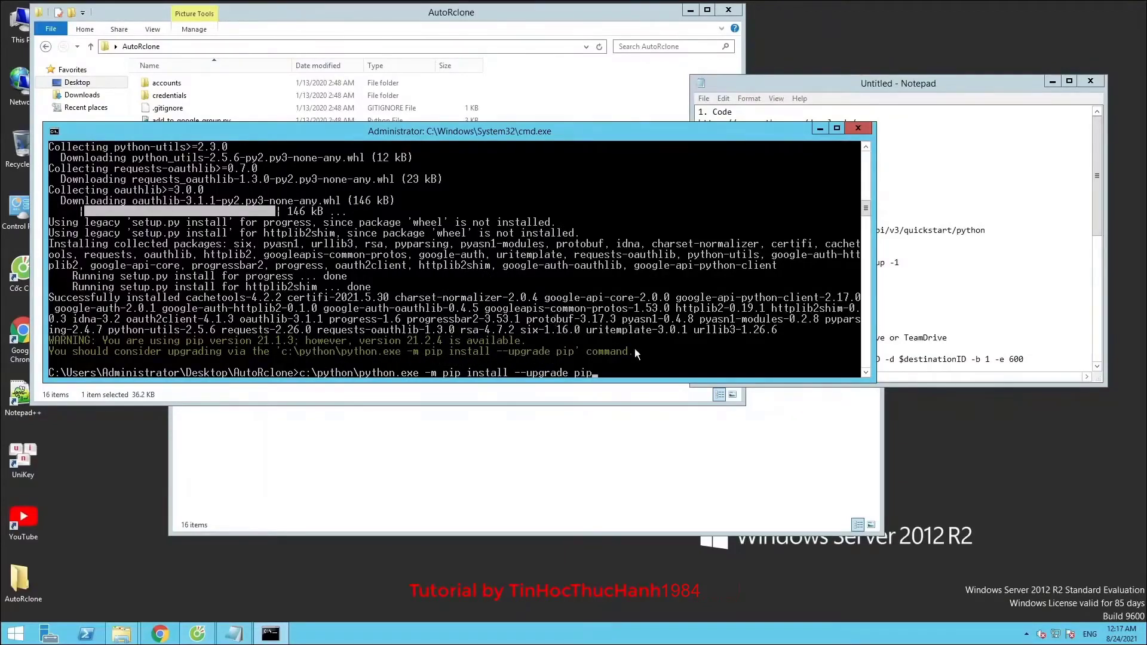
{"action": "key", "text": "Return"}
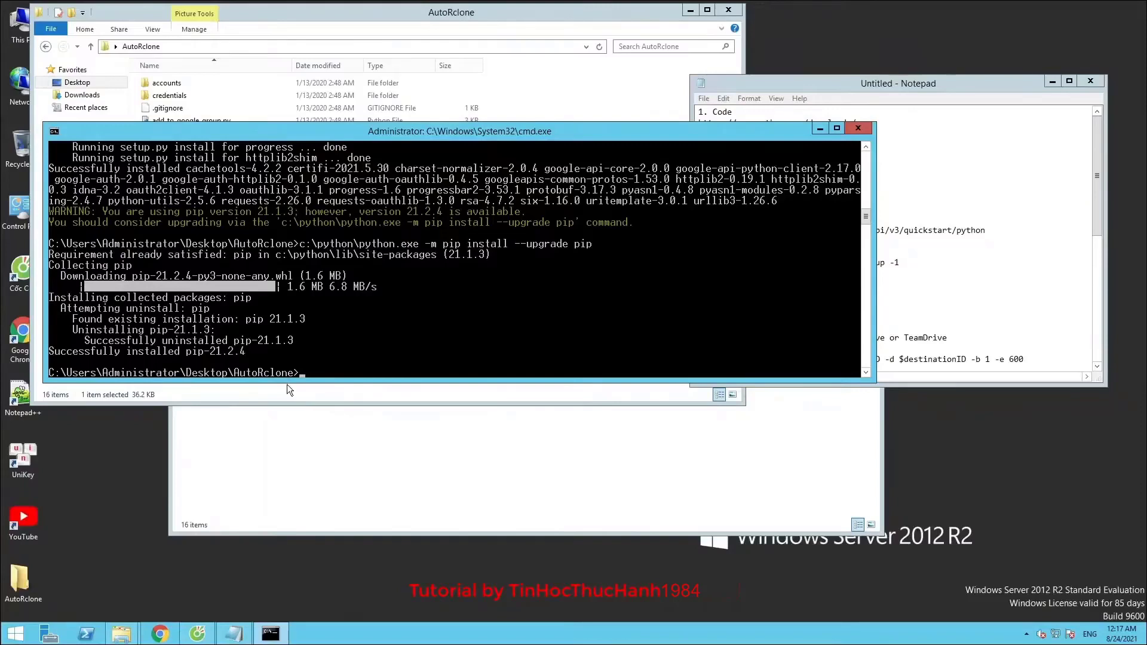
Copy 'python gen_sa_accounts.py --quick-setup -1' from the notes and run it in the console
{"action": "left_click_drag", "start_coordinate": [383, 131], "coordinate": [398, 91]}
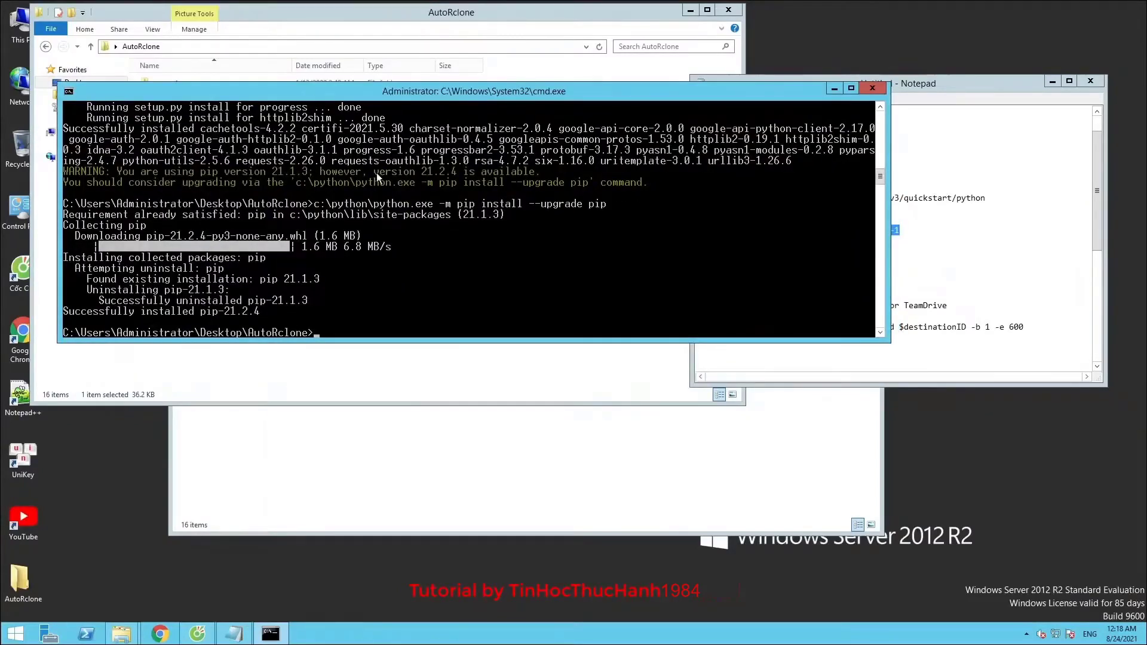
{"action": "scroll", "coordinate": [359, 221], "scroll_direction": "down", "scroll_amount": 3}
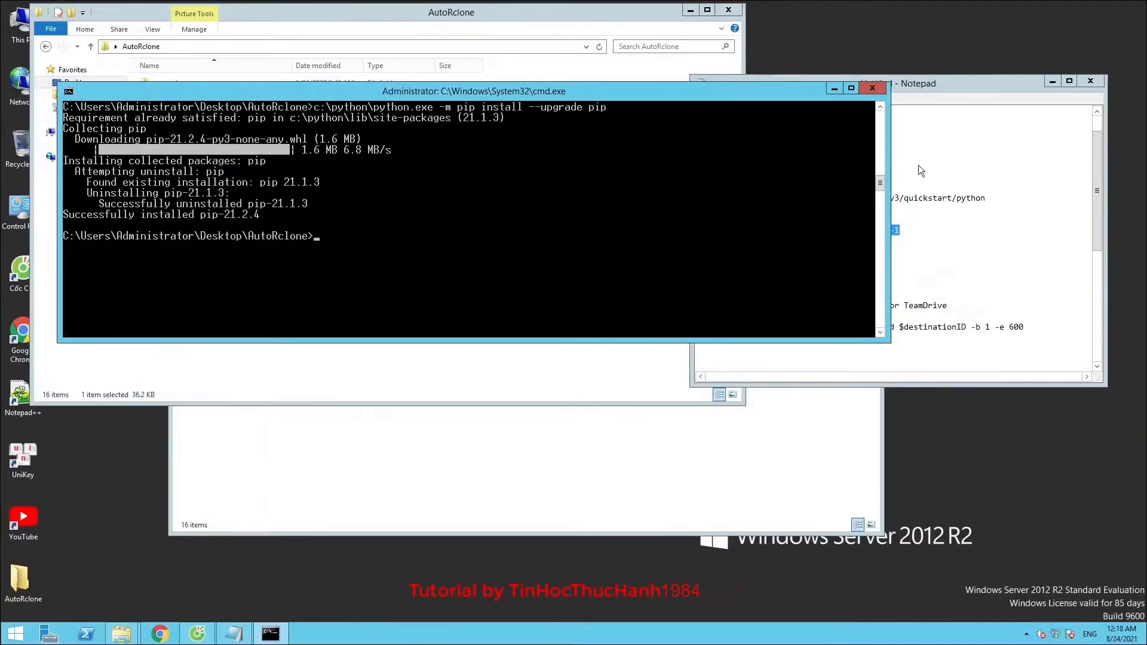
{"action": "left_click", "coordinate": [908, 228]}
{"action": "left_click_drag", "start_coordinate": [909, 228], "coordinate": [714, 230]}
{"action": "right_click", "coordinate": [714, 230]}
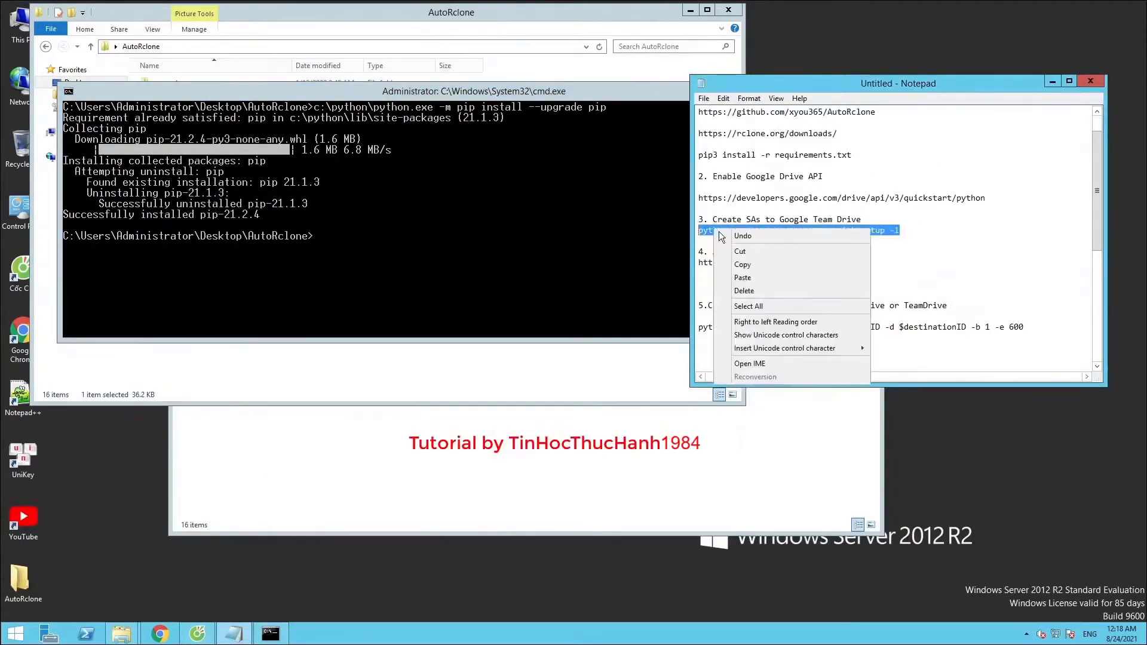
{"action": "left_click", "coordinate": [737, 263]}
{"action": "left_click", "coordinate": [309, 239]}
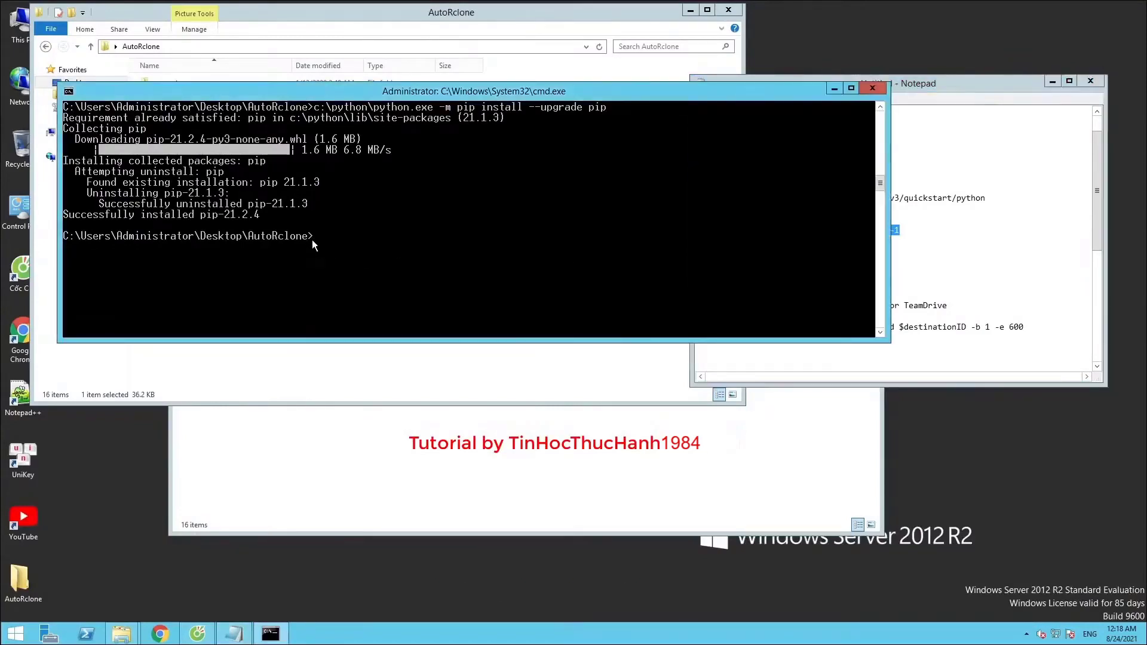
{"action": "right_click", "coordinate": [315, 238]}
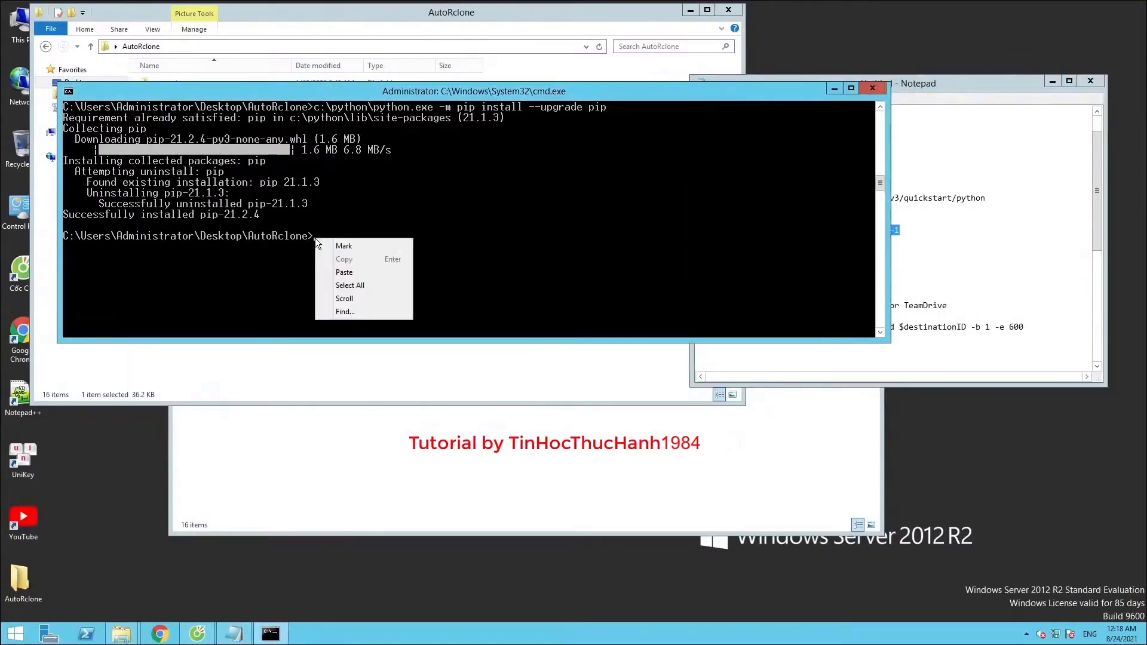
{"action": "left_click", "coordinate": [332, 273]}
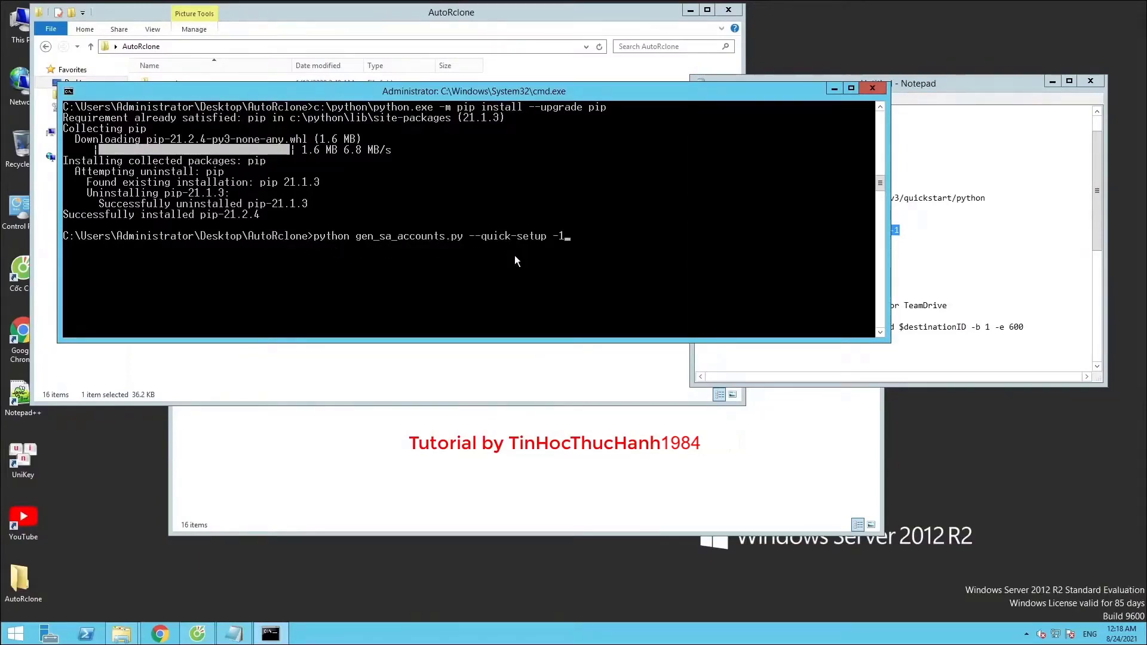
{"action": "key", "text": "Return"}
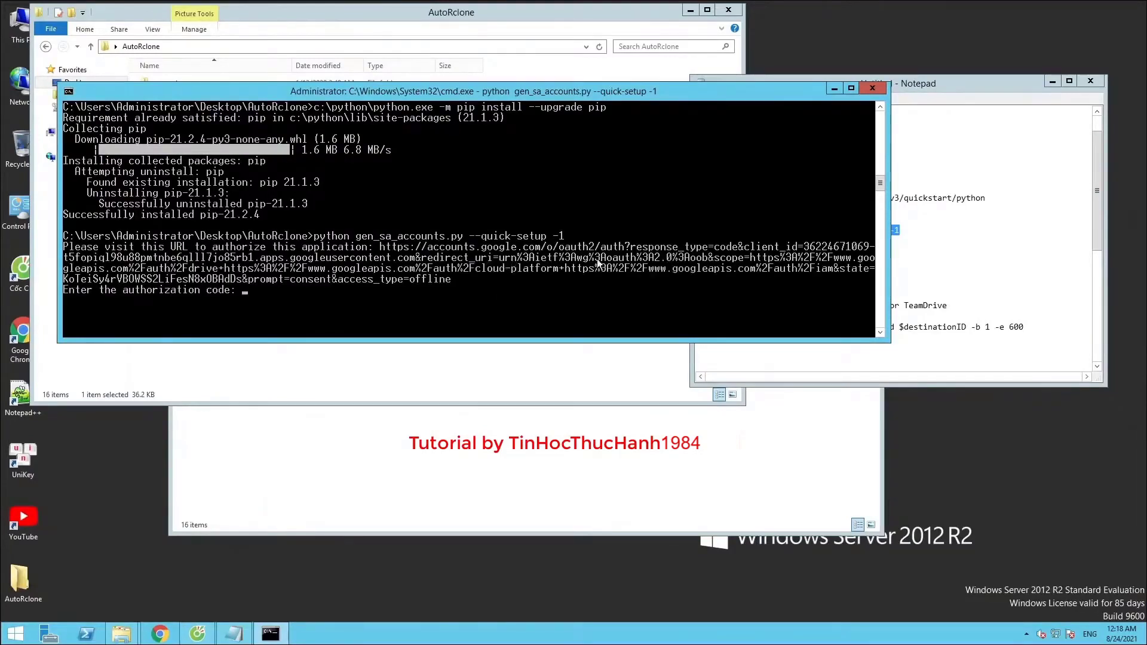
Copy the printed authorization URL from Command Prompt using the window menu's Edit > Copy
{"action": "left_click_drag", "start_coordinate": [66, 247], "coordinate": [914, 274]}
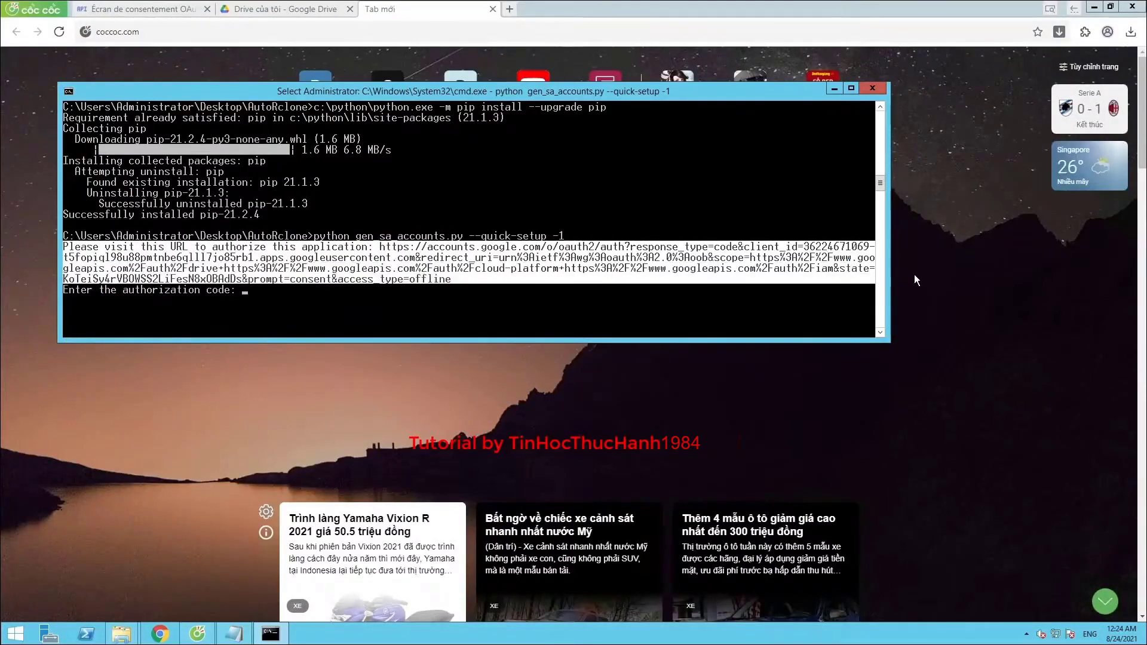
{"action": "right_click", "coordinate": [193, 93]}
{"action": "mouse_move", "coordinate": [250, 181]}
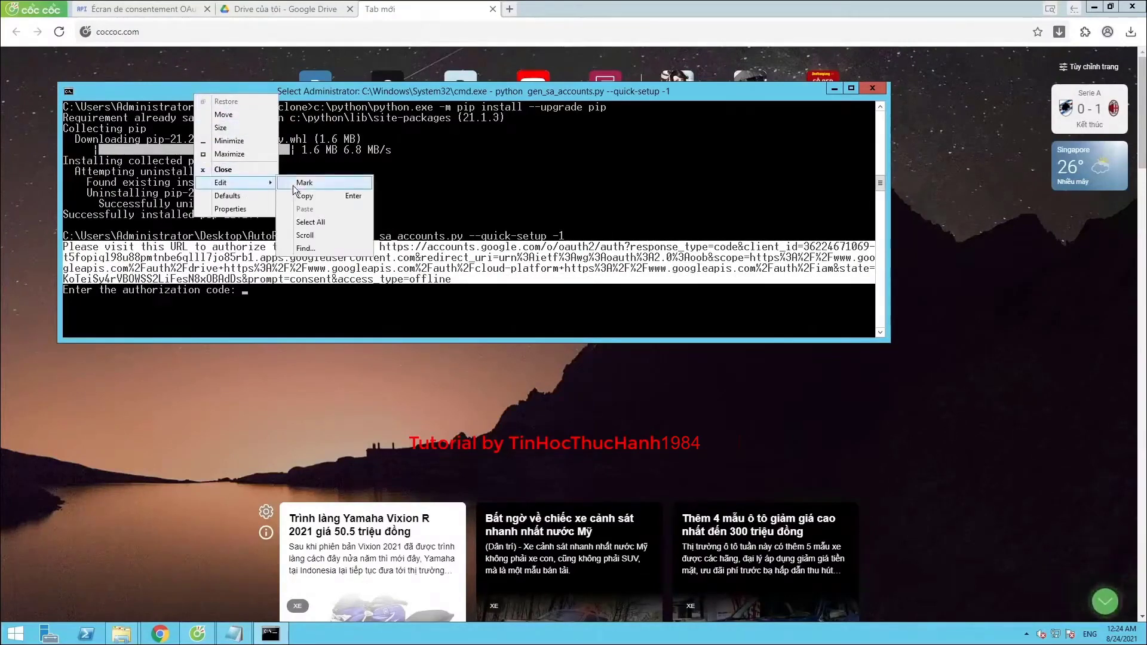
{"action": "left_click", "coordinate": [298, 192]}
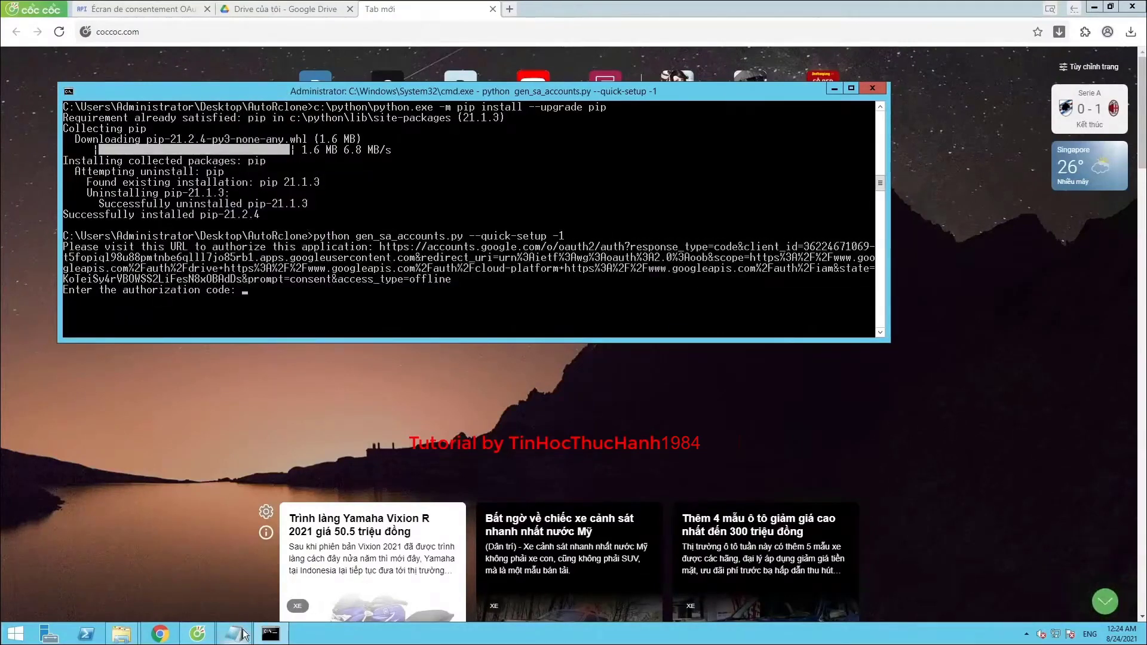
Clear the old text in the Notepad scratch note and paste in the authorization URL
{"action": "left_click", "coordinate": [234, 634]}
{"action": "right_click", "coordinate": [272, 153]}
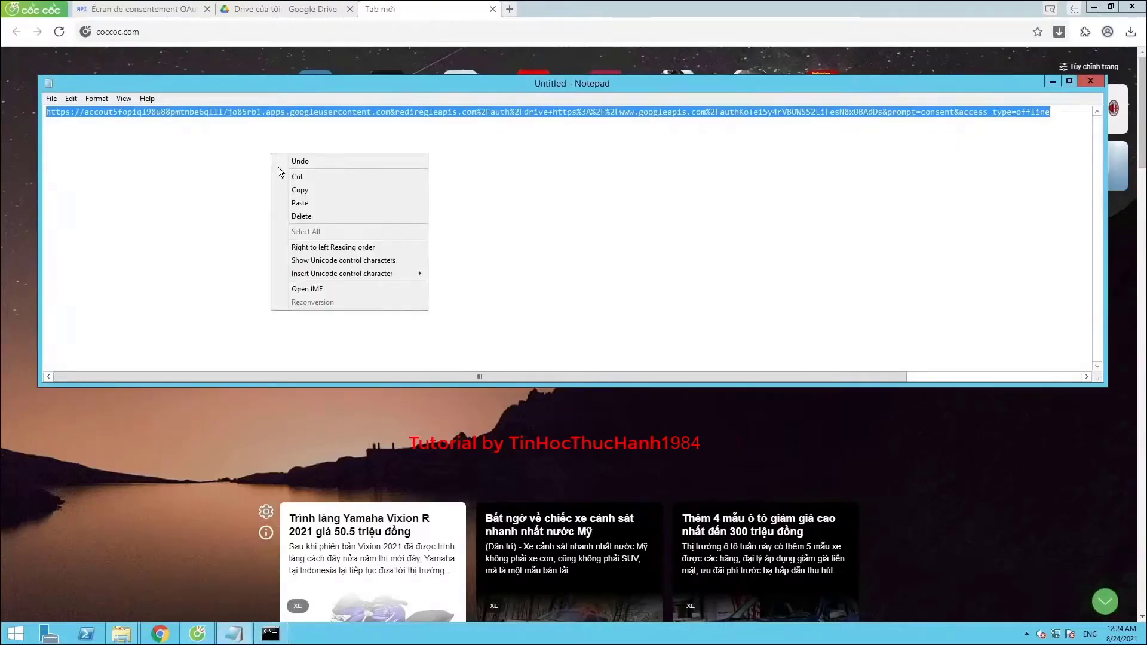
{"action": "left_click", "coordinate": [213, 117]}
{"action": "key", "text": "ctrl+a"}
{"action": "key", "text": "BackSpace"}
{"action": "right_click", "coordinate": [118, 132]}
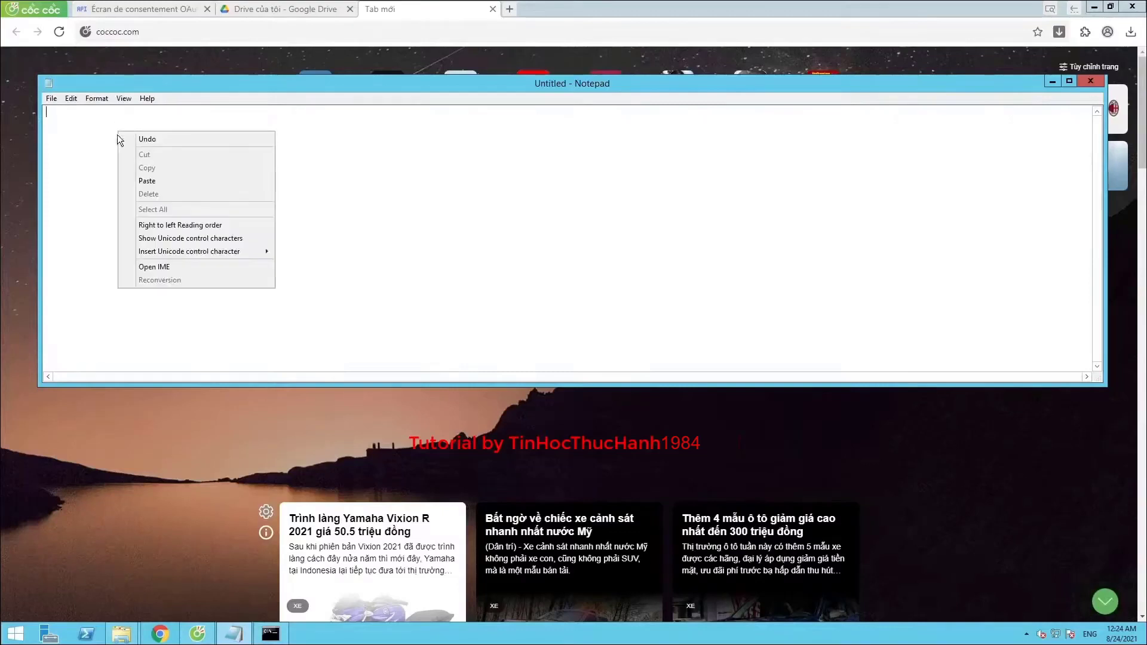
{"action": "left_click", "coordinate": [139, 176]}
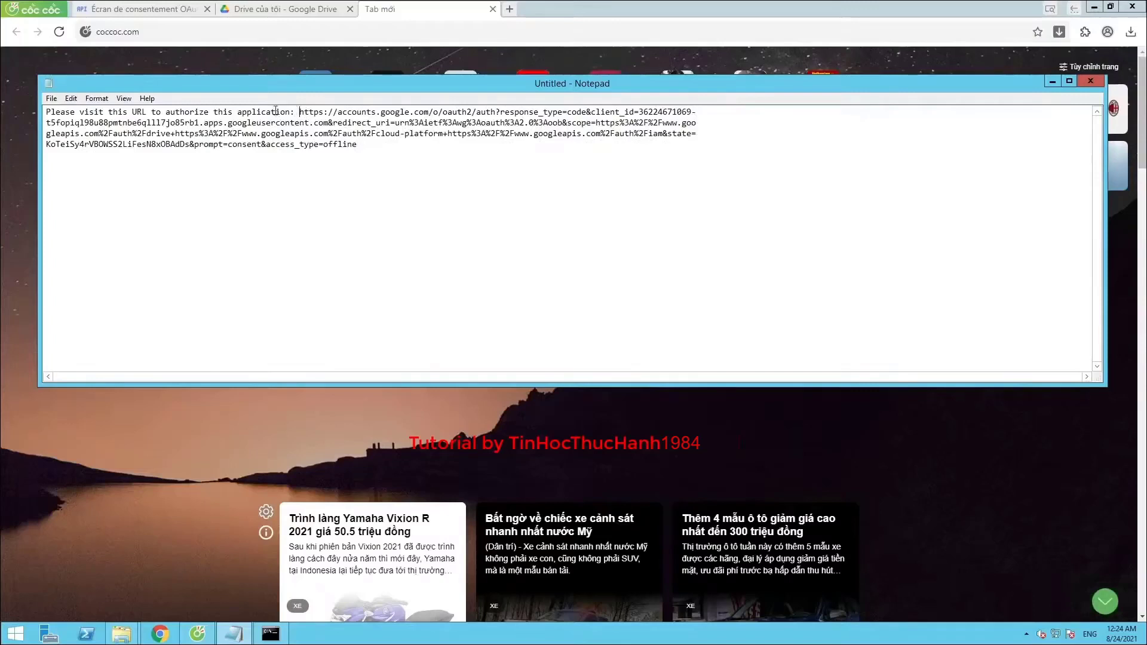
Delete the instruction text before the URL and rejoin its wrapped lines into one line
{"action": "left_click_drag", "start_coordinate": [296, 111], "coordinate": [27, 119]}
{"action": "key", "text": "BackSpace"}
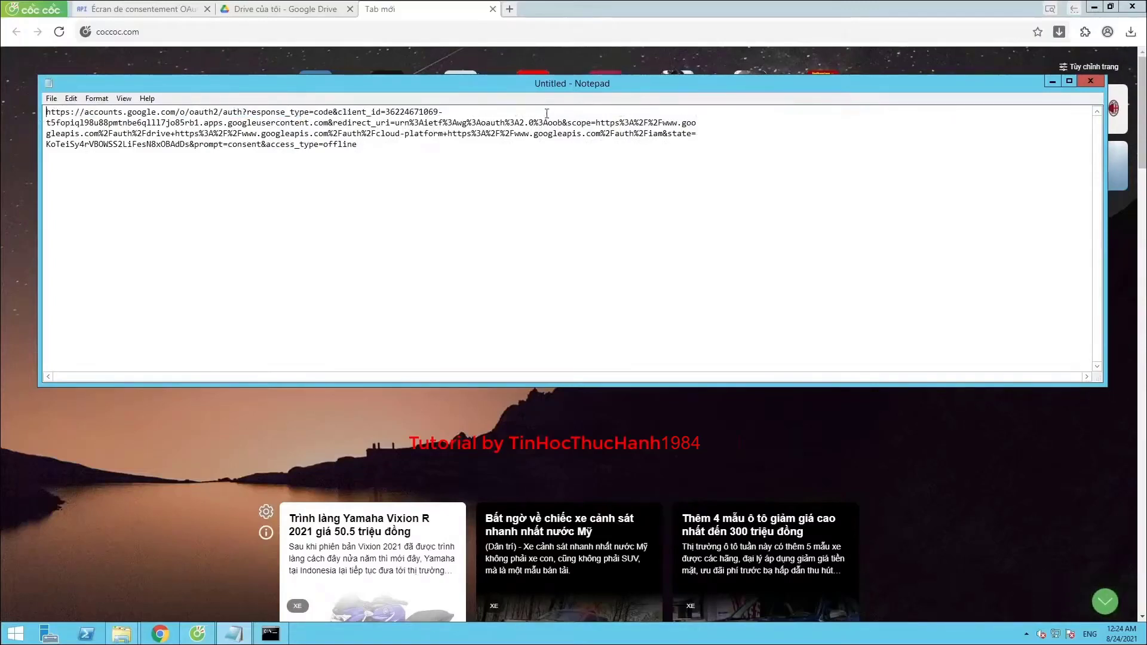
{"action": "key", "text": "End"}
{"action": "key", "text": "Delete"}
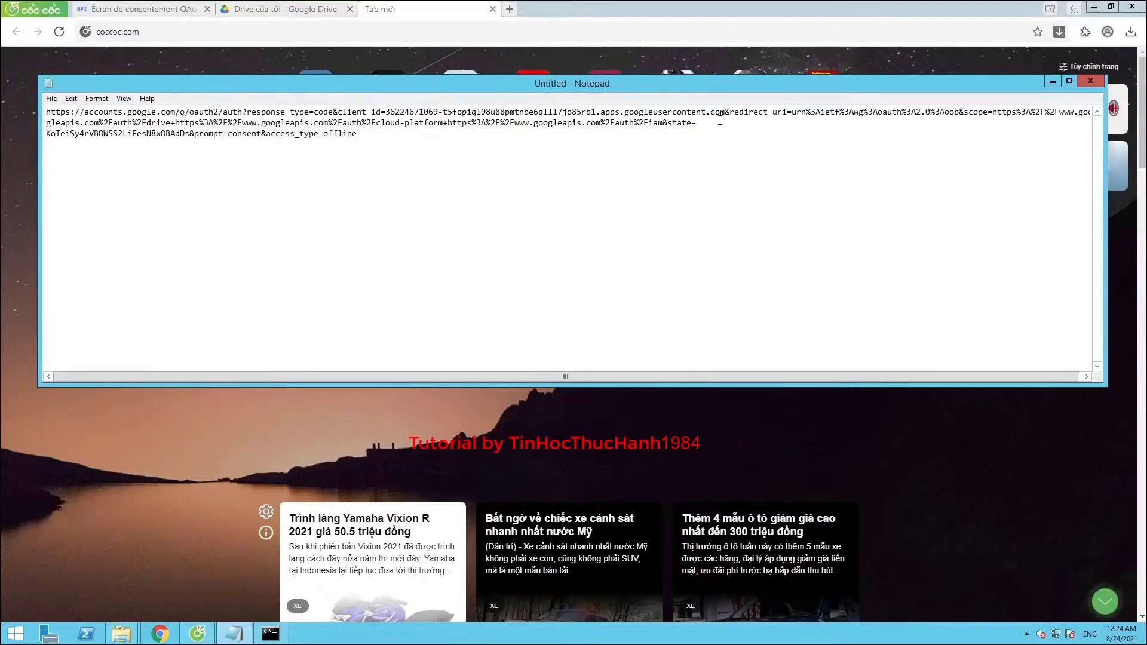
{"action": "left_click", "coordinate": [718, 121]}
{"action": "key", "text": "Delete"}
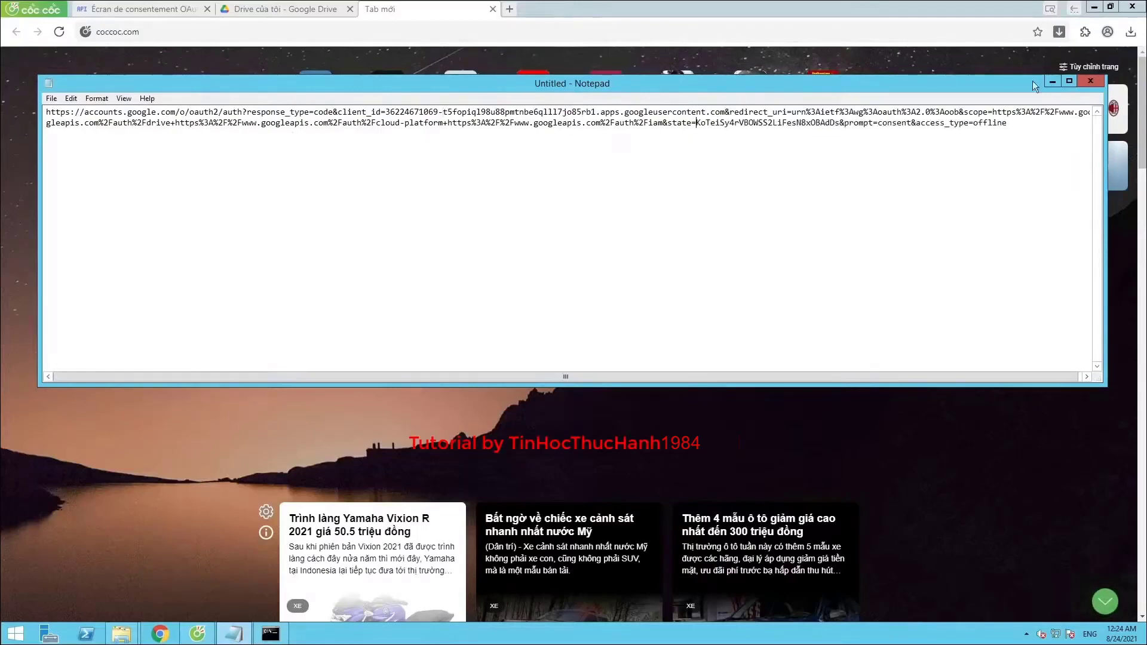
{"action": "left_click_drag", "start_coordinate": [1105, 115], "coordinate": [1142, 115]}
{"action": "key", "text": "Delete"}
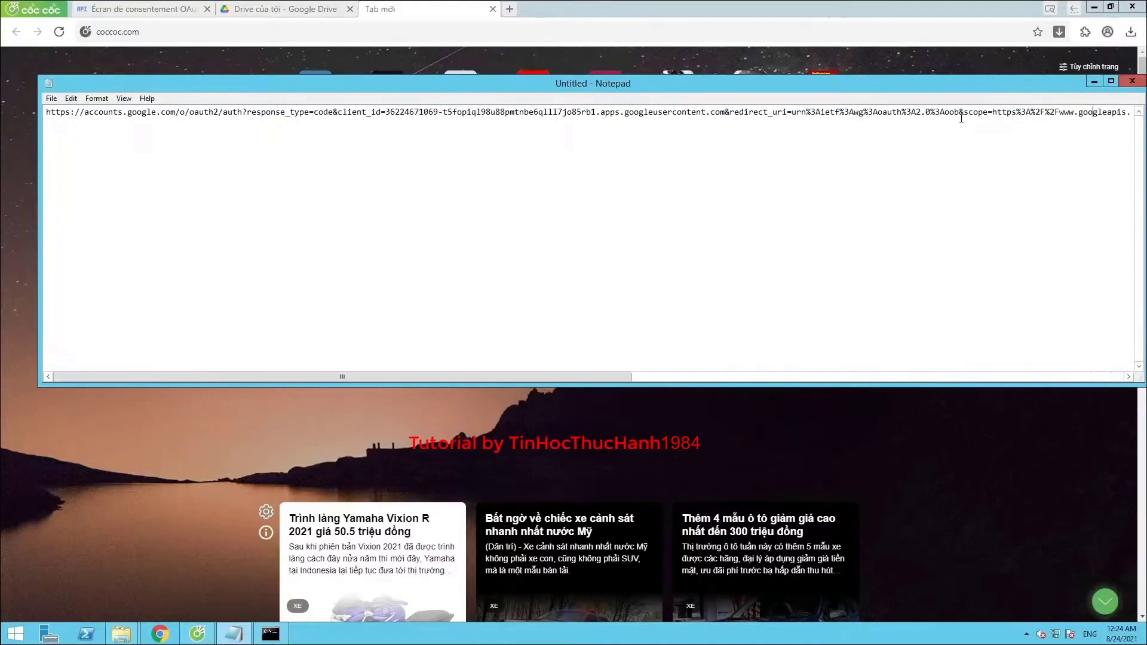
Select and copy the complete one-line authorization URL
{"action": "key", "text": "ctrl+a"}
{"action": "right_click", "coordinate": [616, 114]}
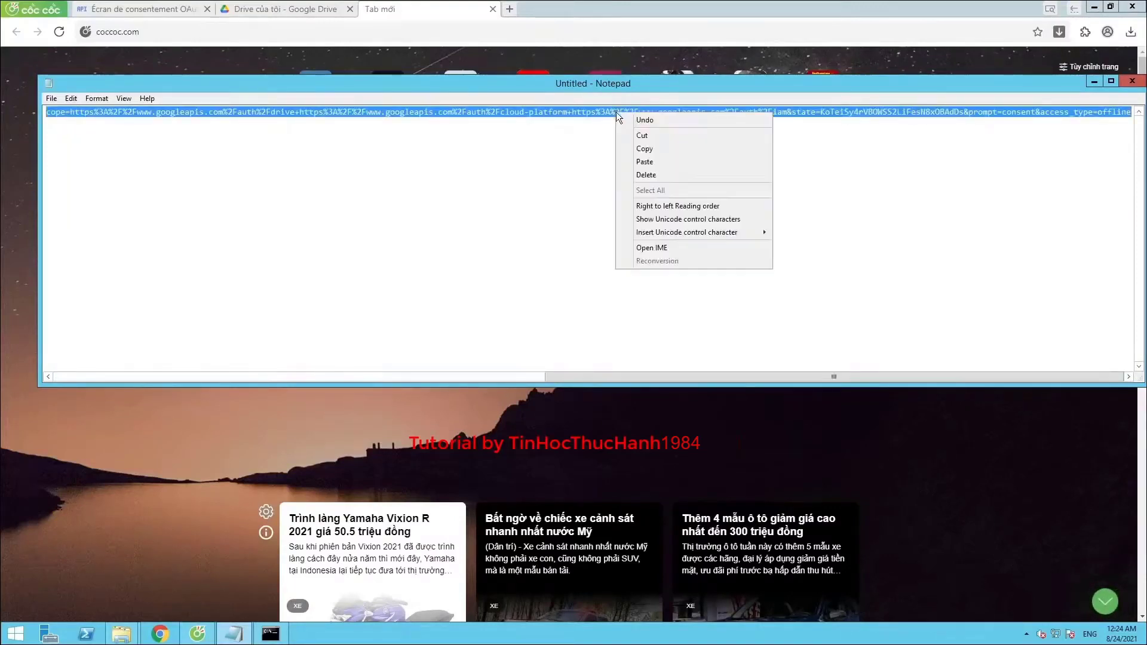
{"action": "left_click", "coordinate": [644, 149]}
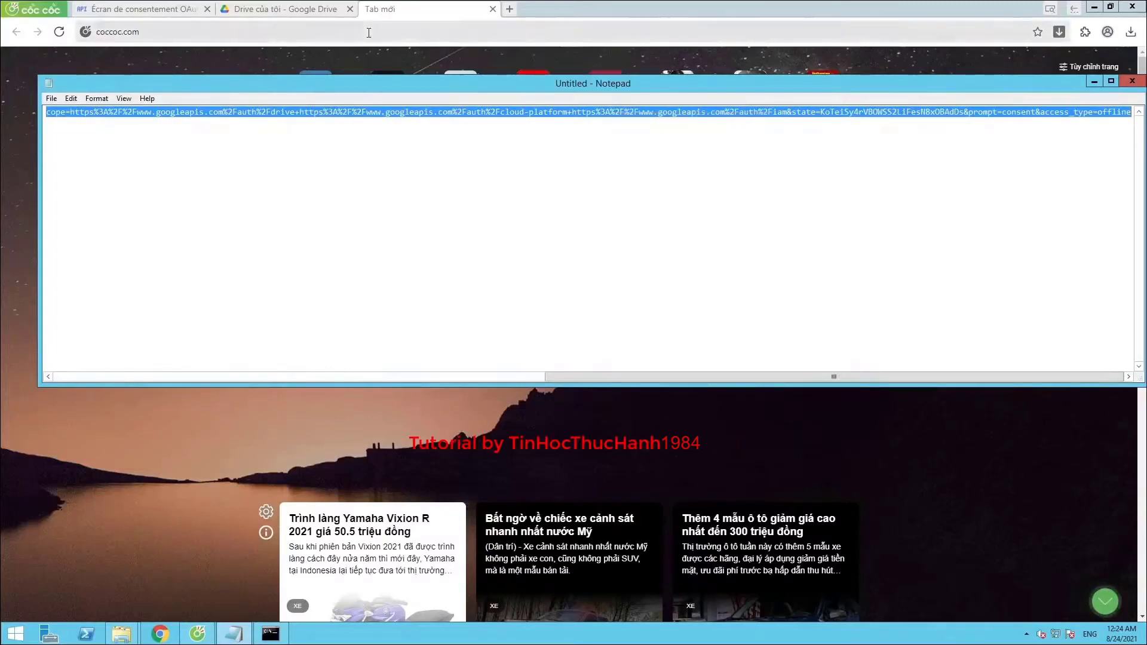
{"action": "left_click", "coordinate": [368, 33]}
Load the authorization URL in the browser, choose the Google account, and continue past the unverified-app warning
{"action": "right_click", "coordinate": [368, 33]}
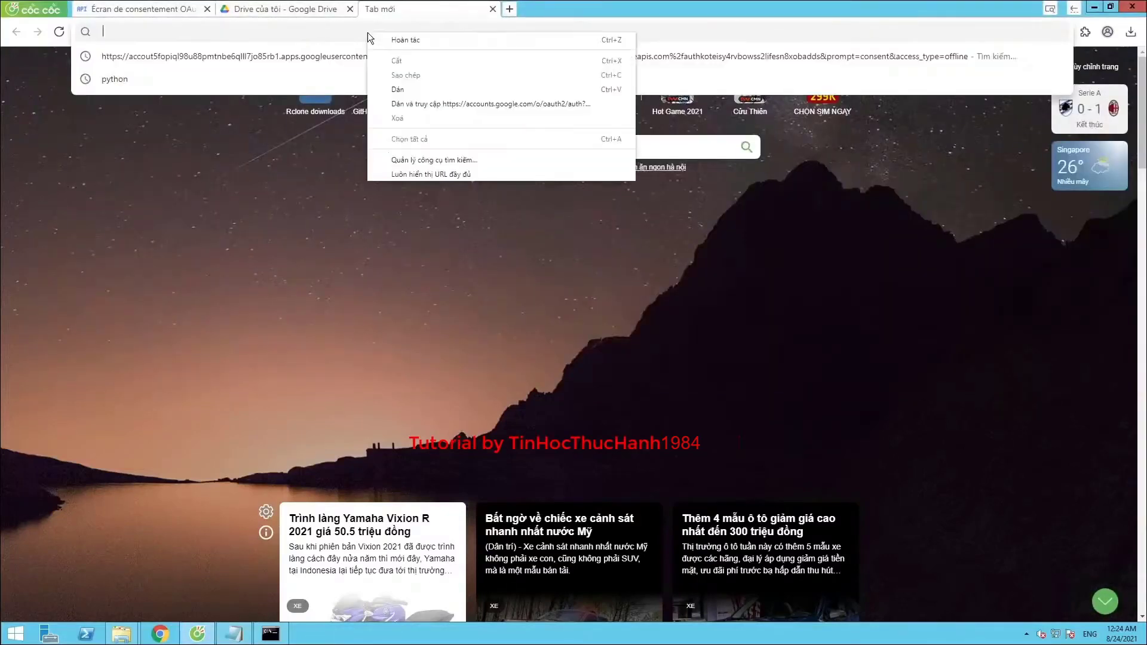
{"action": "left_click", "coordinate": [394, 90]}
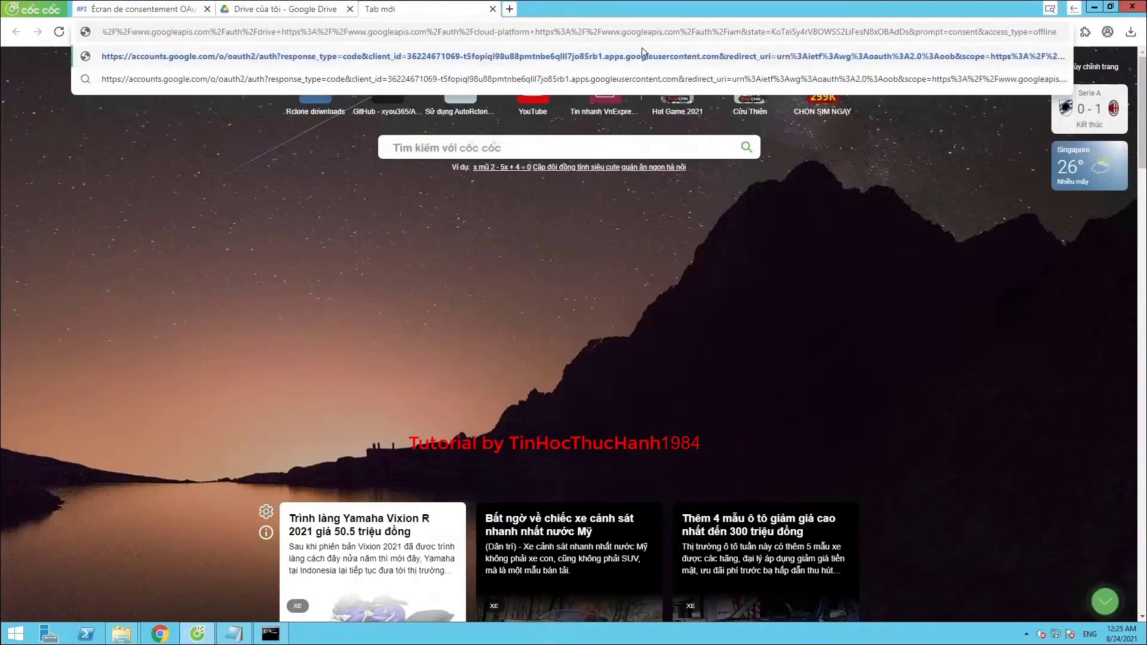
{"action": "left_click", "coordinate": [643, 50]}
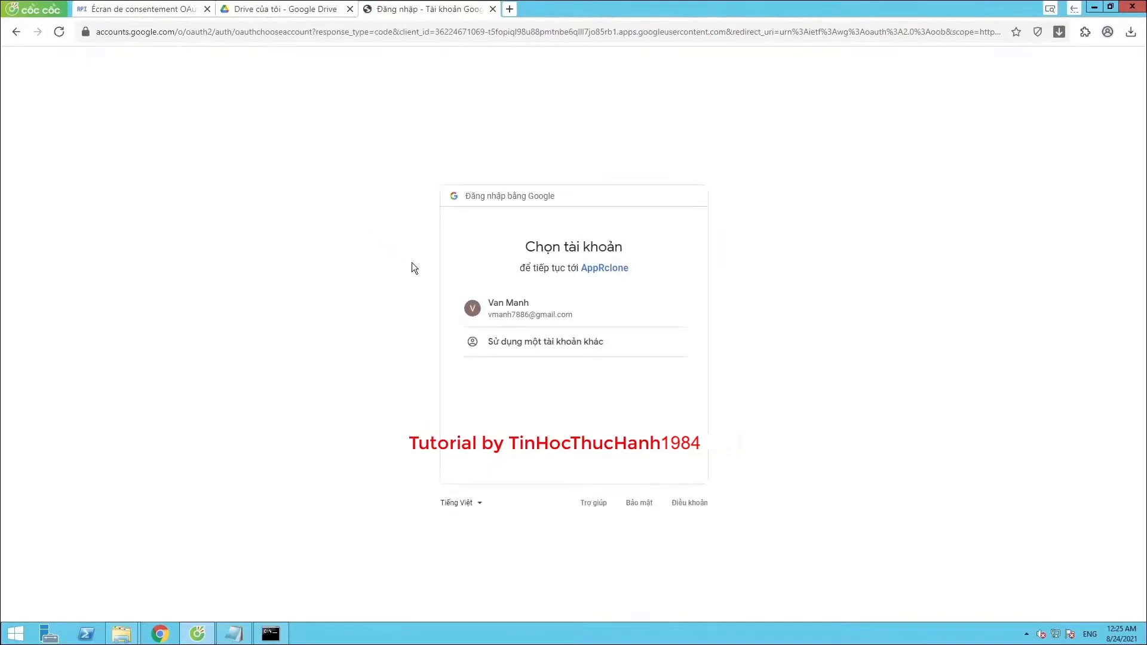
{"action": "left_click", "coordinate": [525, 310]}
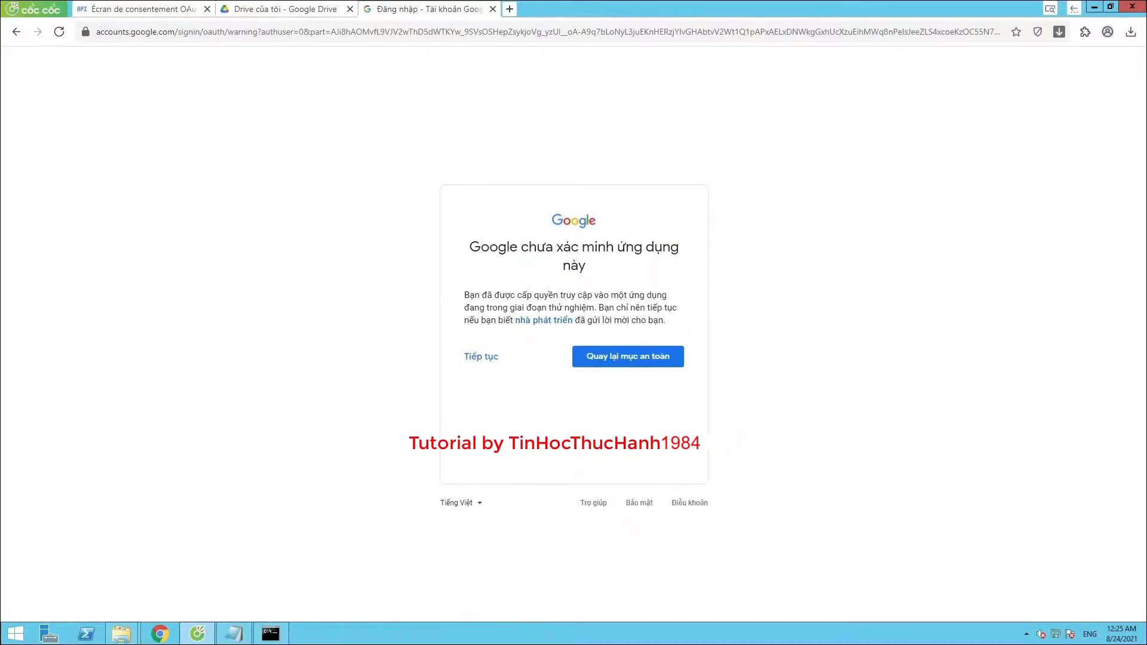
{"action": "left_click", "coordinate": [477, 356]}
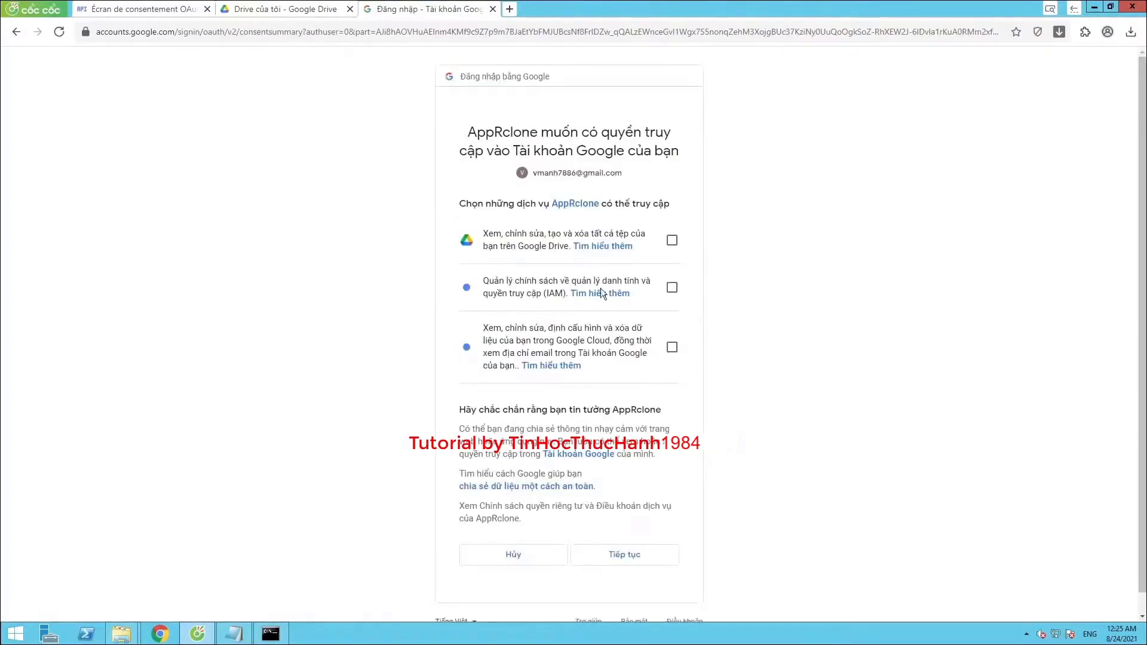
Grant AppRclone Drive, IAM and Cloud access, then copy the issued authorization code
{"action": "left_click", "coordinate": [672, 240]}
{"action": "left_click", "coordinate": [672, 288]}
{"action": "left_click", "coordinate": [671, 347]}
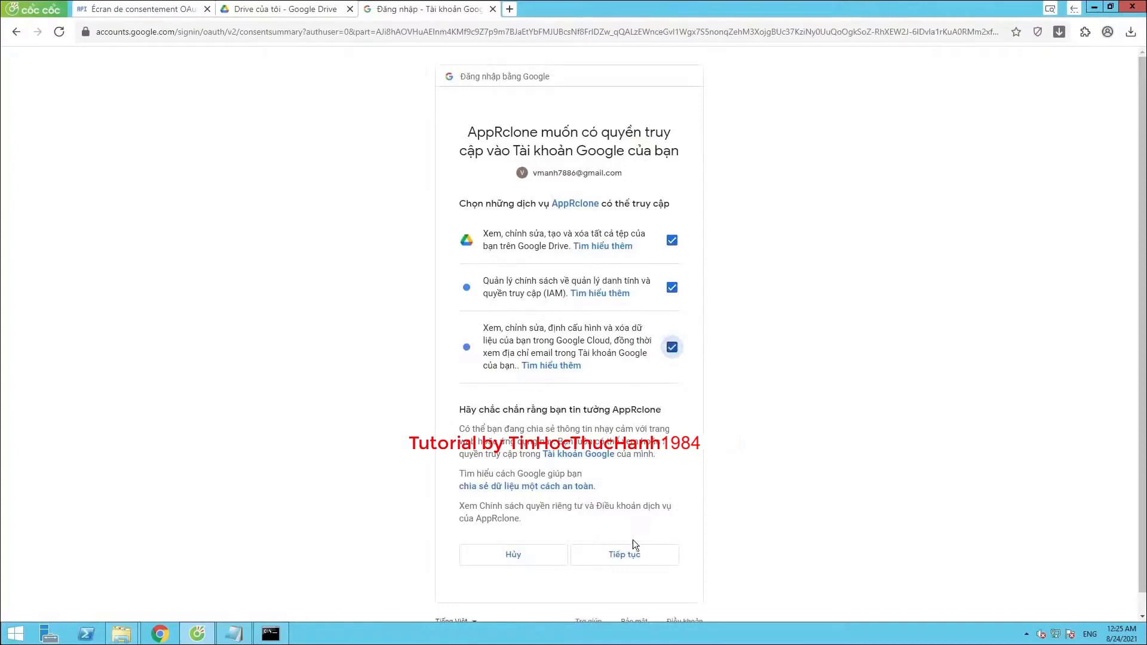
{"action": "left_click", "coordinate": [633, 557]}
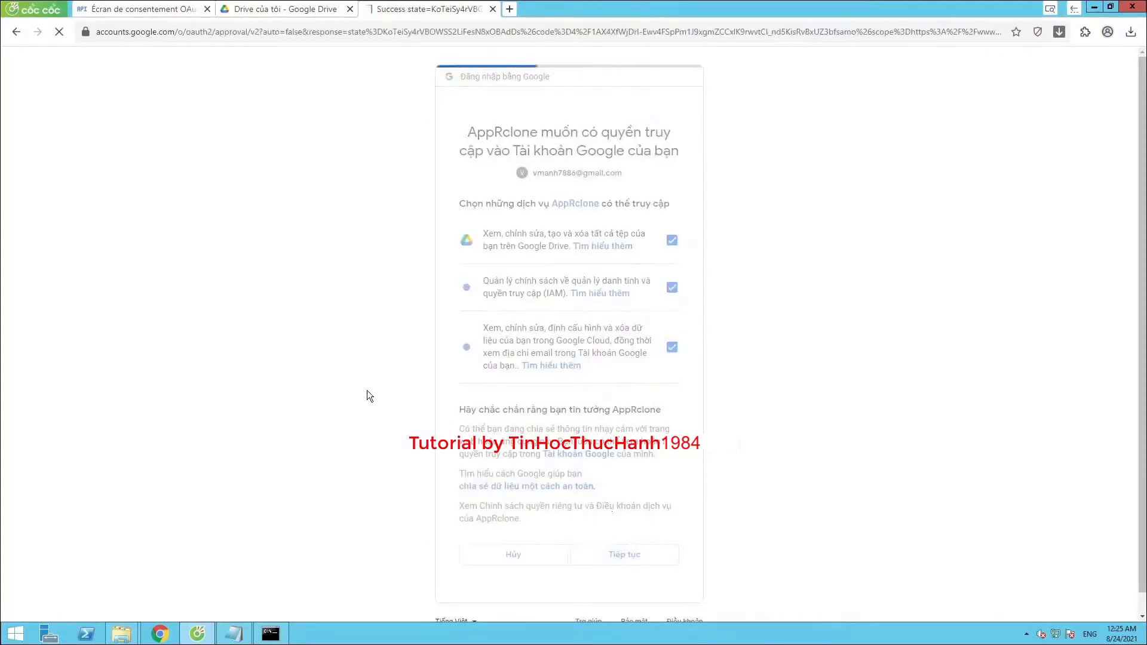
{"action": "left_click", "coordinate": [685, 309]}
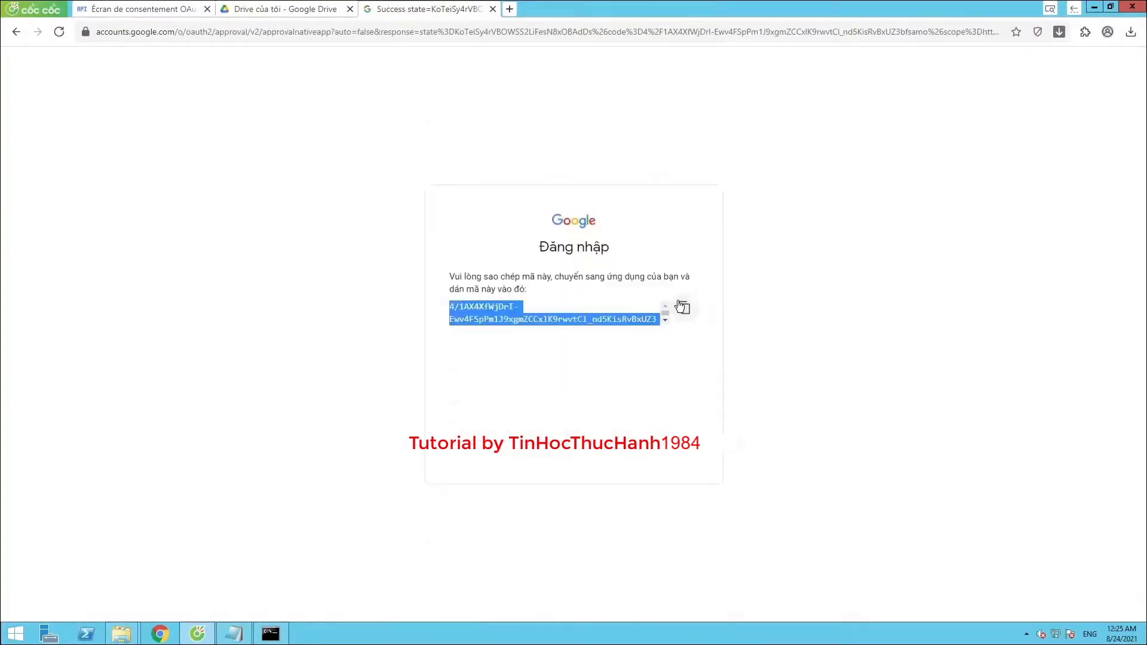
{"action": "left_click", "coordinate": [493, 9]}
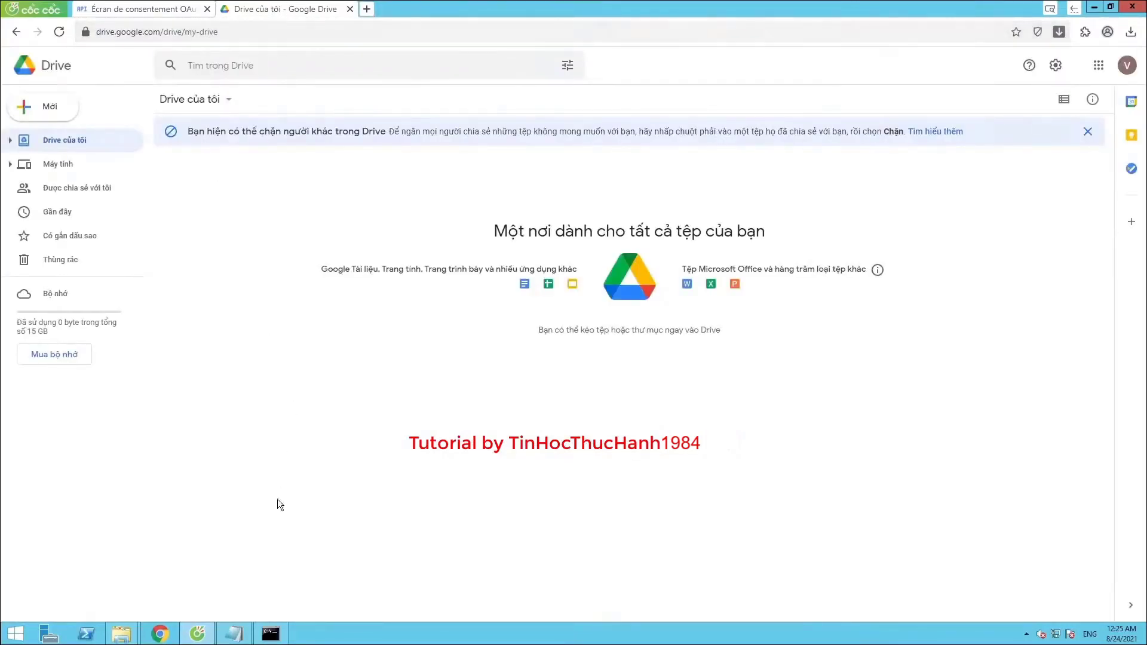
{"action": "left_click", "coordinate": [277, 634]}
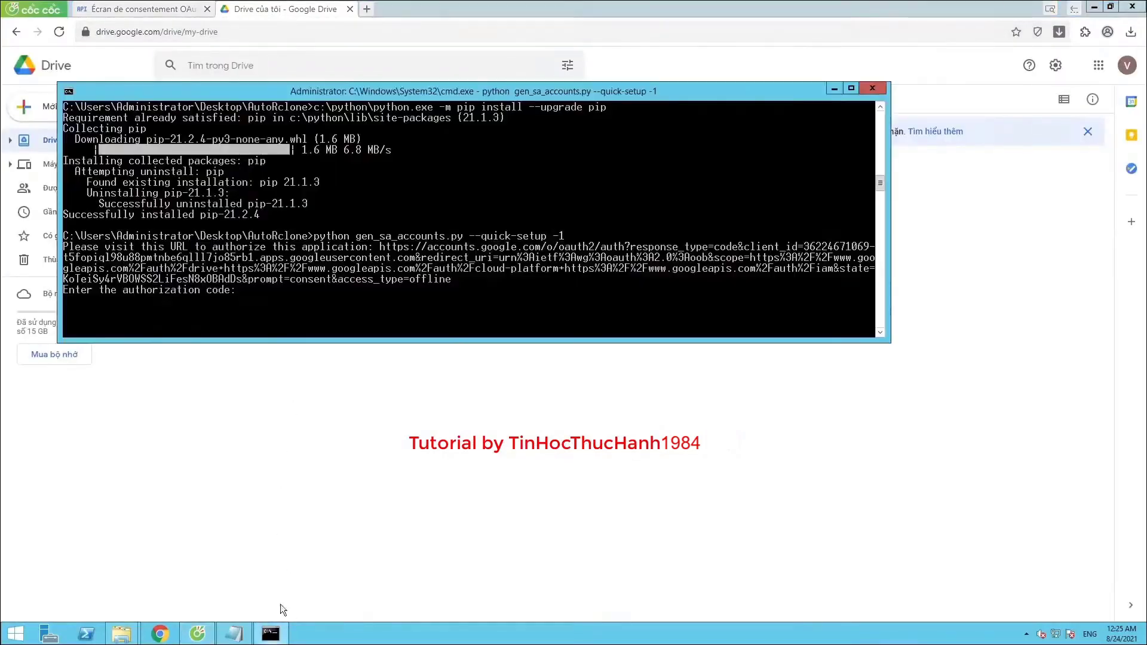
Paste the authorization code into Command Prompt so gen_sa_accounts.py creates accounts in autorclone-323907
{"action": "right_click", "coordinate": [256, 291]}
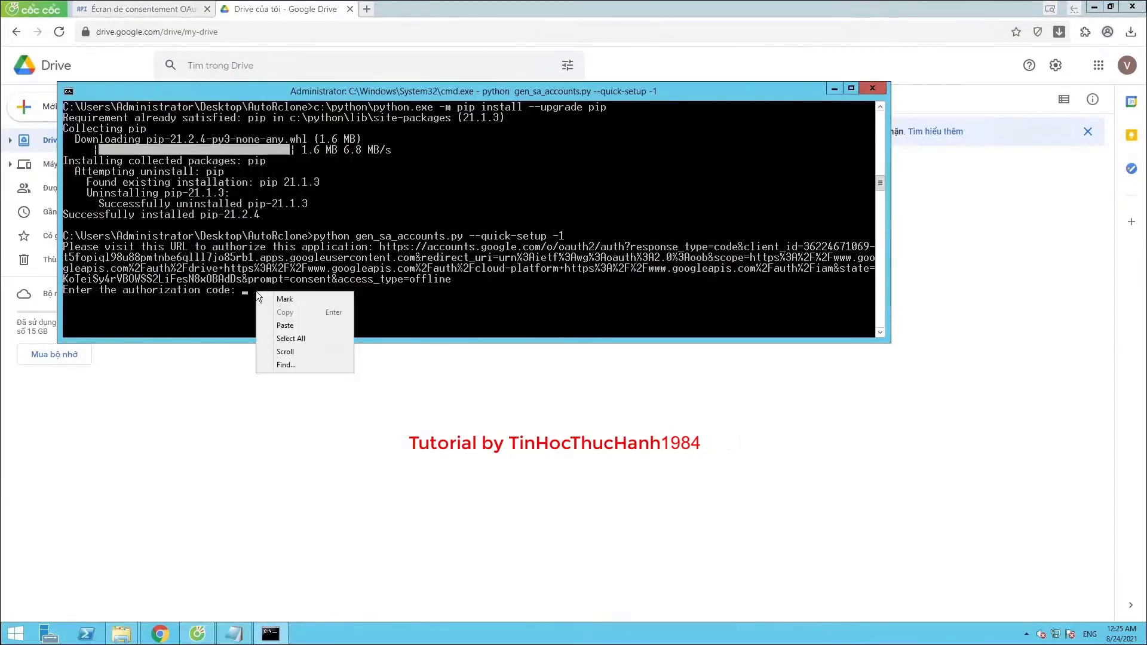
{"action": "left_click", "coordinate": [284, 326]}
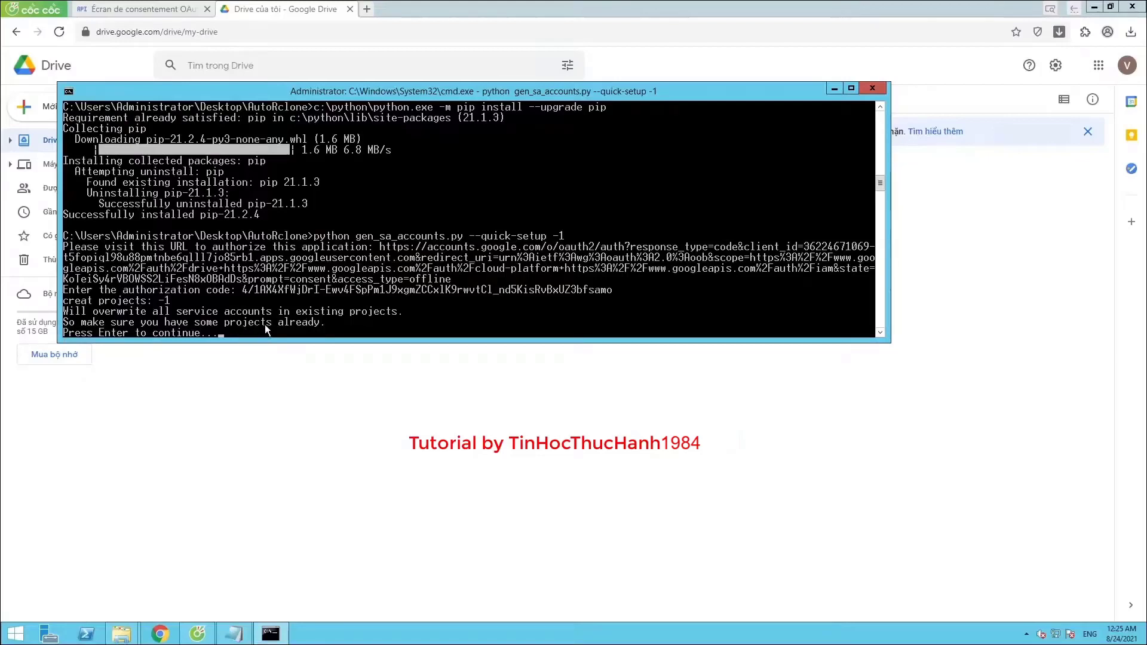
{"action": "key", "text": "Return"}
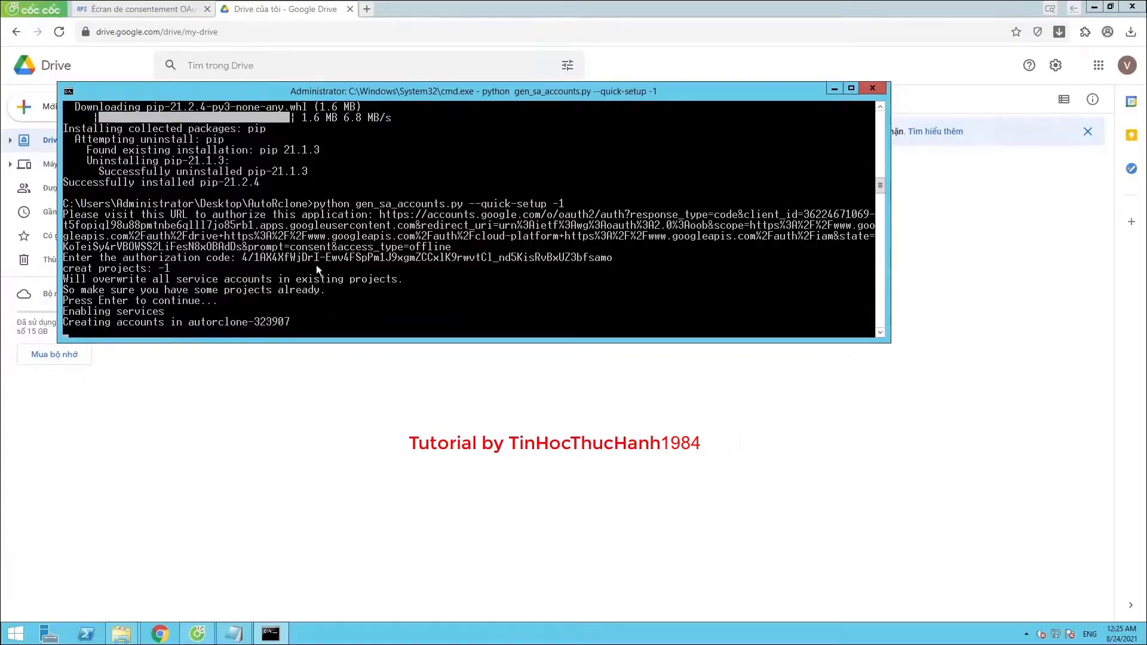
{"action": "left_click_drag", "start_coordinate": [378, 93], "coordinate": [433, 61]}
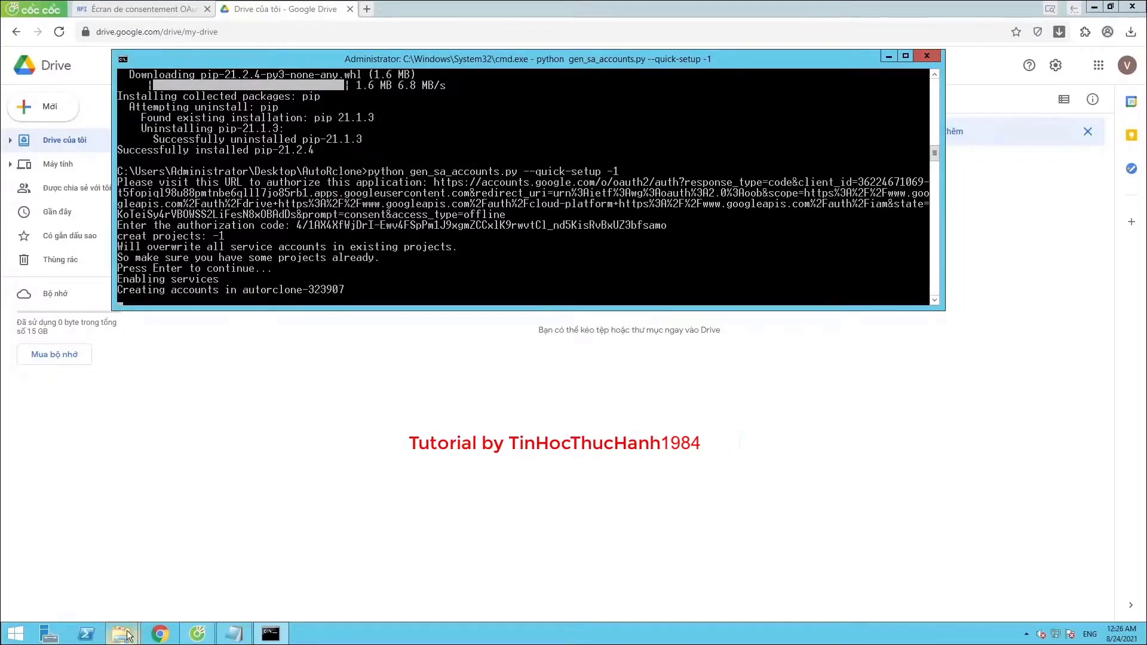
{"action": "mouse_move", "coordinate": [127, 635]}
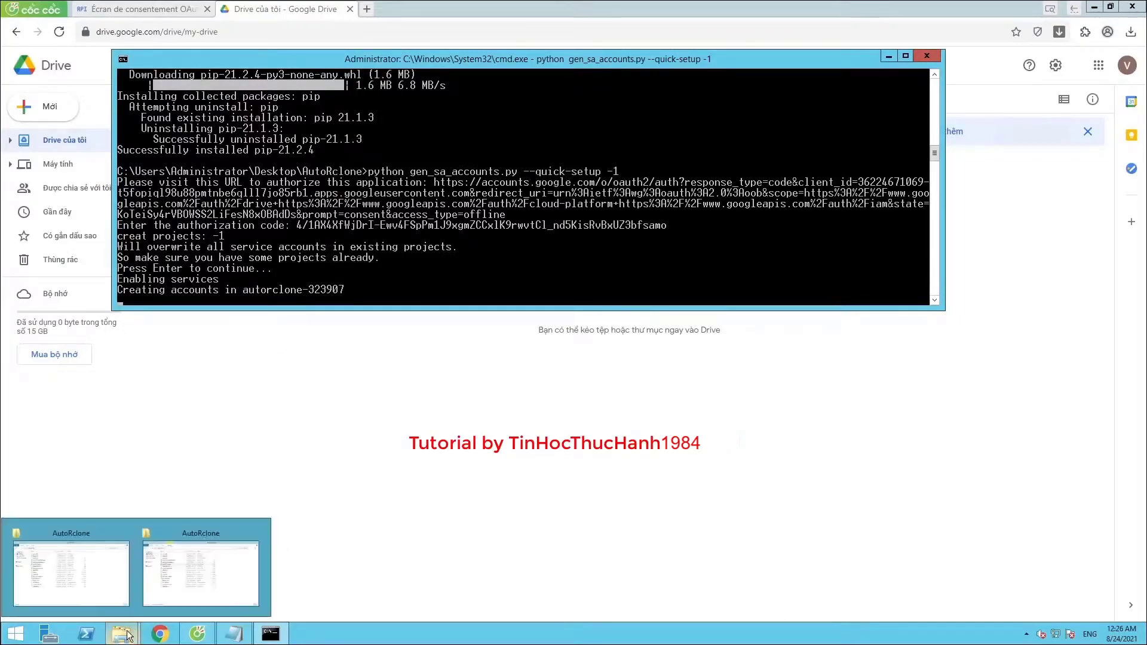
Close the duplicate Explorer window, open the accounts folder, and arrange it beside Command Prompt
{"action": "middle_click", "coordinate": [129, 532]}
{"action": "left_click", "coordinate": [134, 563]}
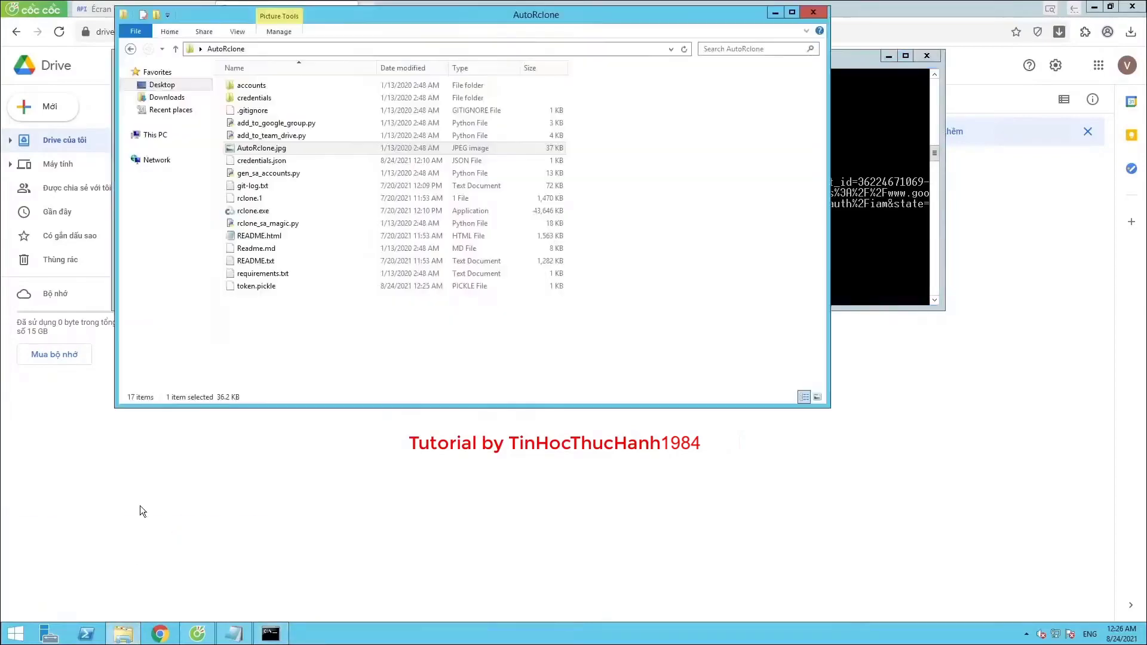
{"action": "double_click", "coordinate": [270, 83]}
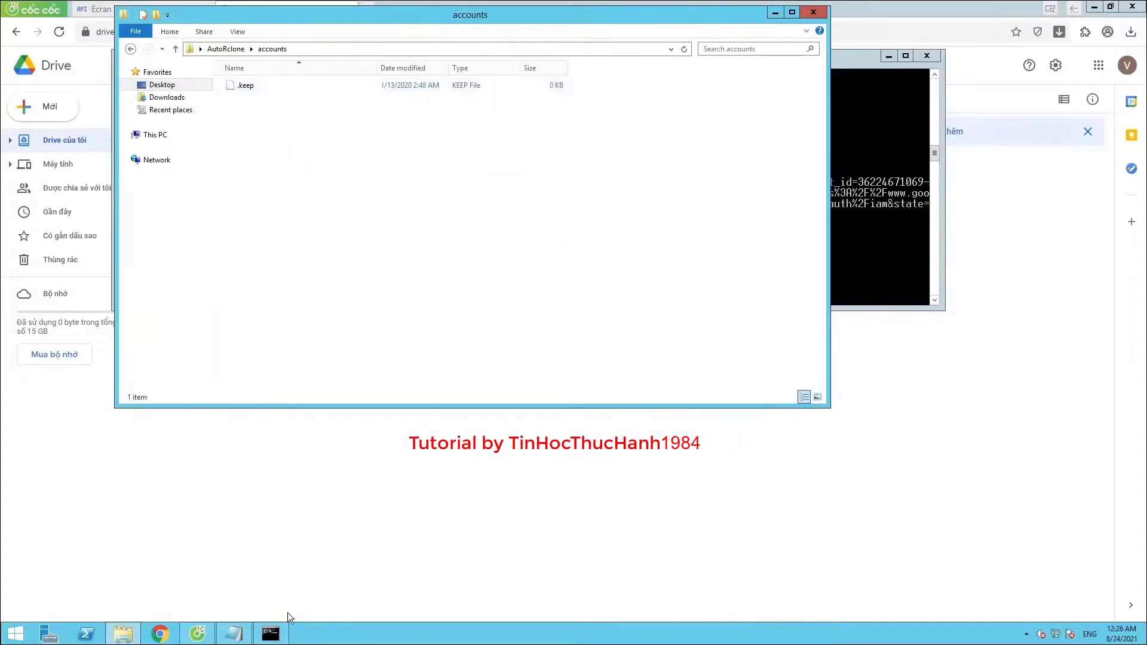
{"action": "left_click", "coordinate": [270, 634]}
{"action": "left_click_drag", "start_coordinate": [328, 61], "coordinate": [562, 76]}
{"action": "left_click_drag", "start_coordinate": [418, 18], "coordinate": [343, 26]}
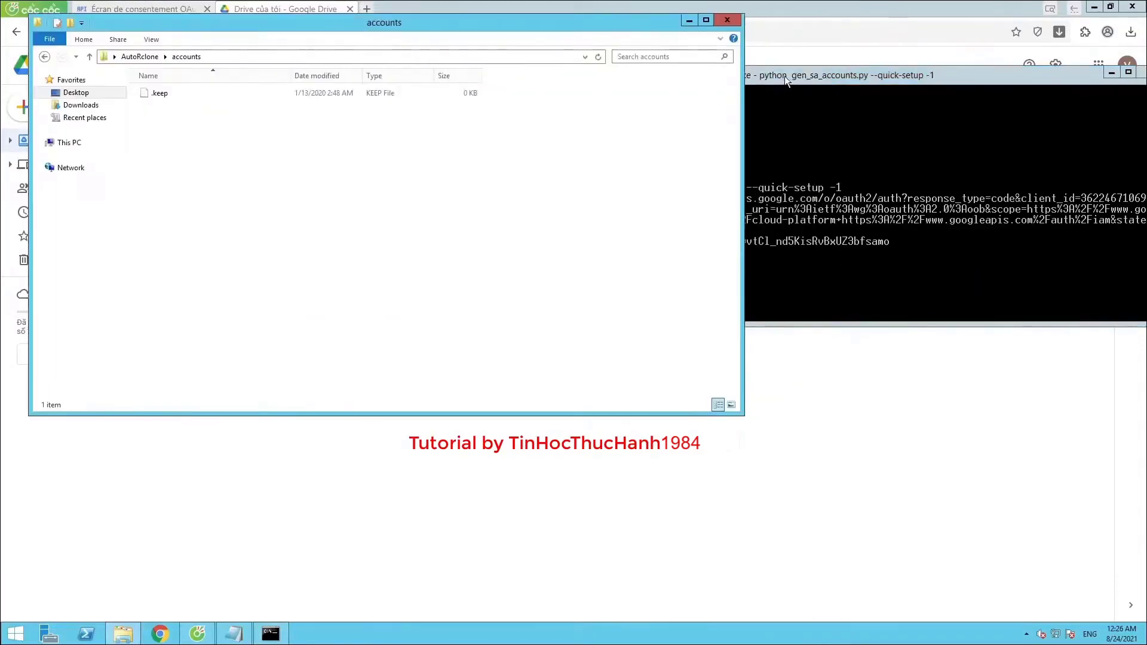
{"action": "left_click", "coordinate": [783, 77]}
{"action": "left_click_drag", "start_coordinate": [507, 81], "coordinate": [499, 40]}
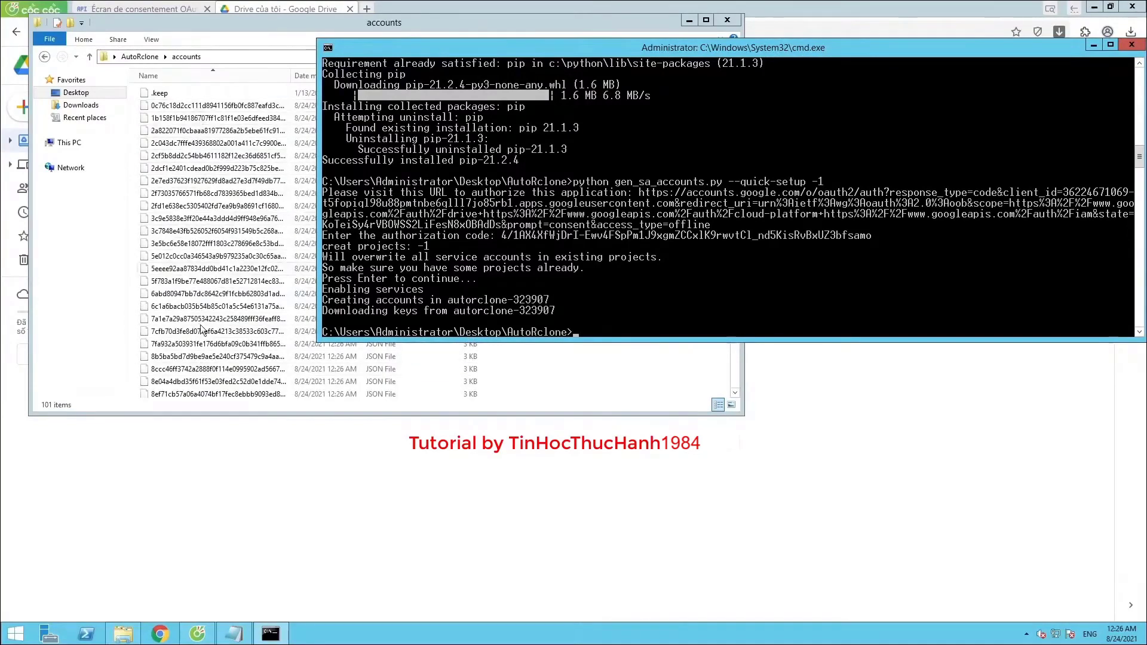
Widen the Name column and scroll through the 101 downloaded service-account JSON key files
{"action": "left_click", "coordinate": [259, 112]}
{"action": "left_click_drag", "start_coordinate": [293, 76], "coordinate": [338, 76]}
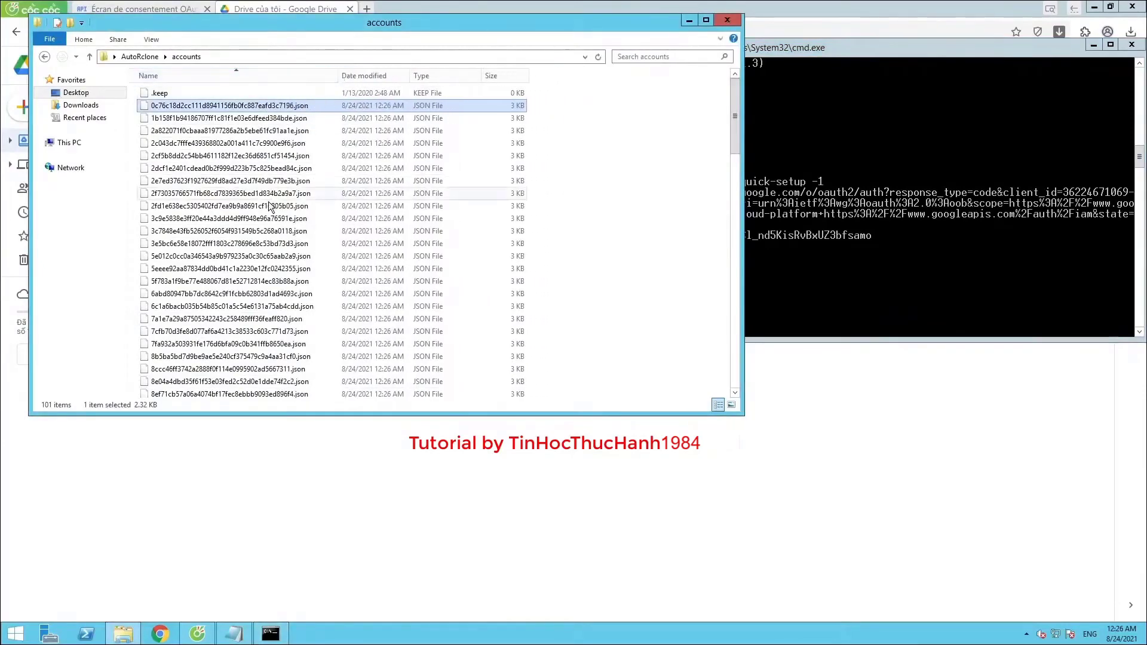
{"action": "scroll", "coordinate": [270, 205], "scroll_direction": "down", "scroll_amount": 6}
{"action": "scroll", "coordinate": [238, 258], "scroll_direction": "down", "scroll_amount": 13}
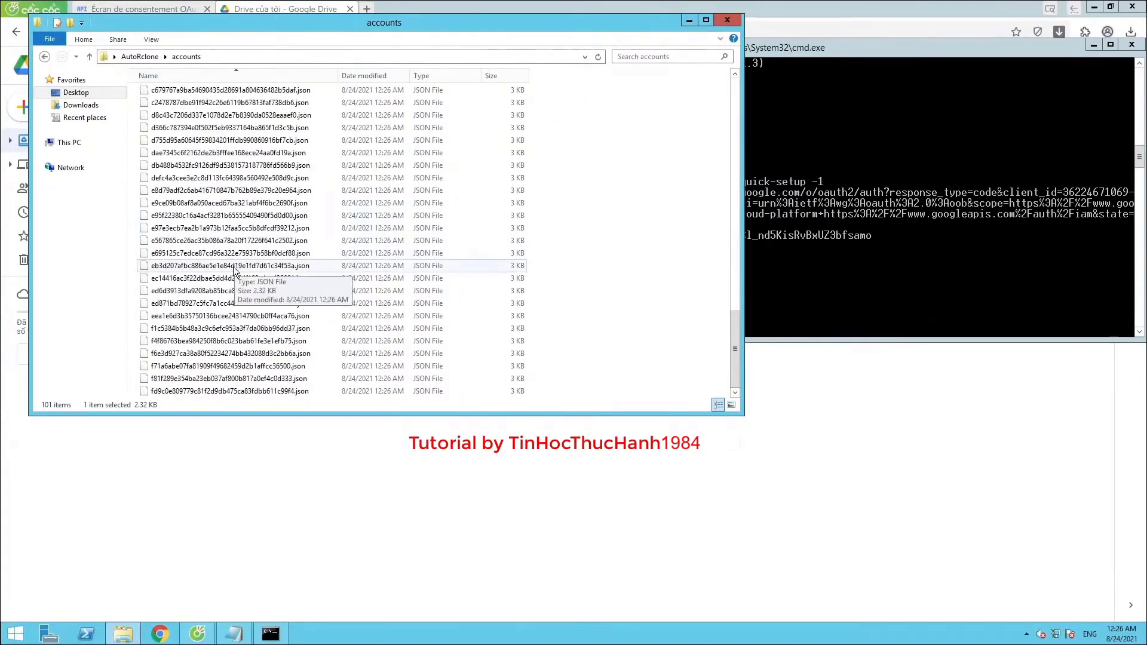
{"action": "scroll", "coordinate": [234, 272], "scroll_direction": "up", "scroll_amount": 15}
{"action": "scroll", "coordinate": [234, 272], "scroll_direction": "up", "scroll_amount": 5}
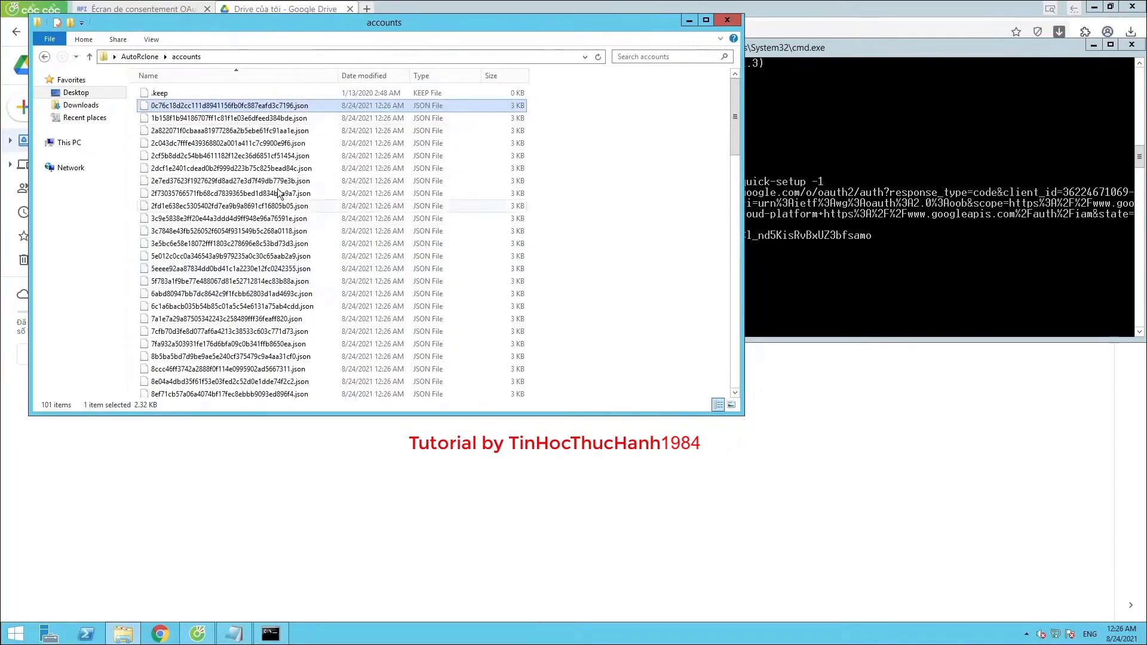
{"action": "scroll", "coordinate": [293, 228], "scroll_direction": "down", "scroll_amount": 9}
{"action": "scroll", "coordinate": [293, 228], "scroll_direction": "down", "scroll_amount": 11}
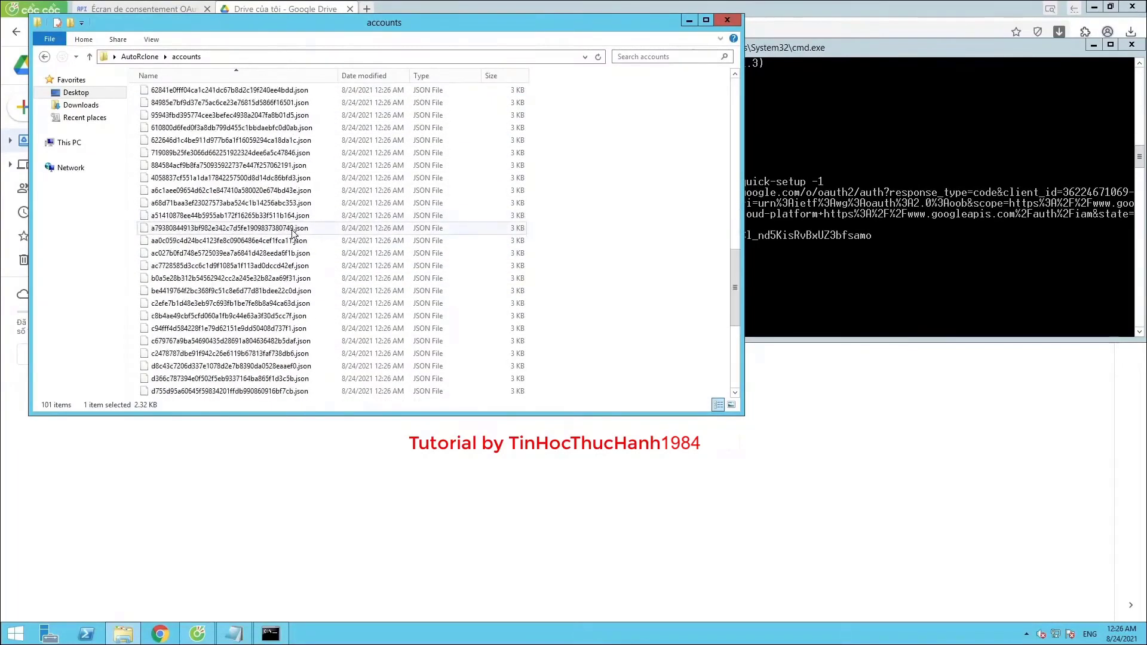
{"action": "scroll", "coordinate": [293, 248], "scroll_direction": "up", "scroll_amount": 8}
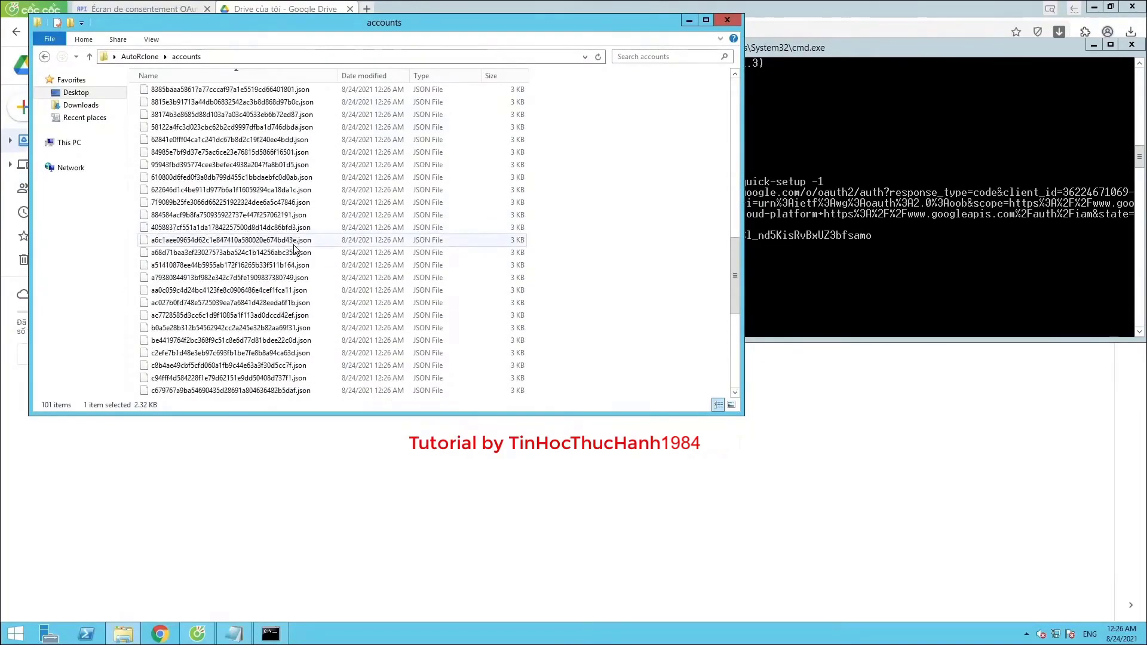
{"action": "left_click", "coordinate": [786, 48]}
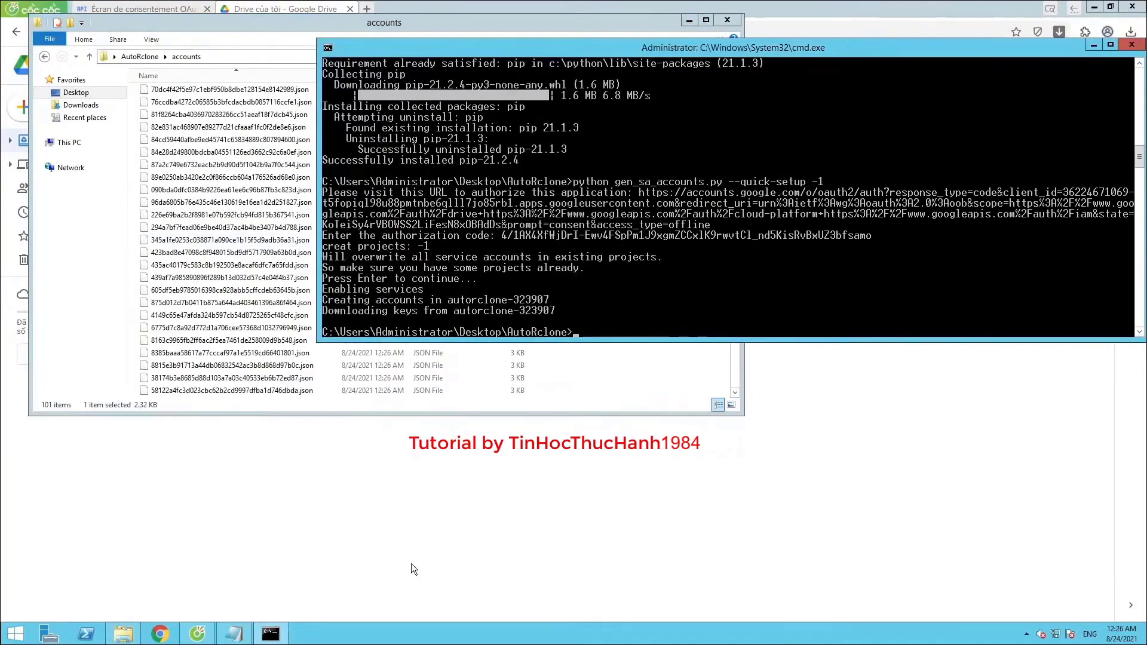
Close the untitled Notepad note without saving, then minimize Command Prompt and the accounts folder
{"action": "left_click", "coordinate": [236, 635]}
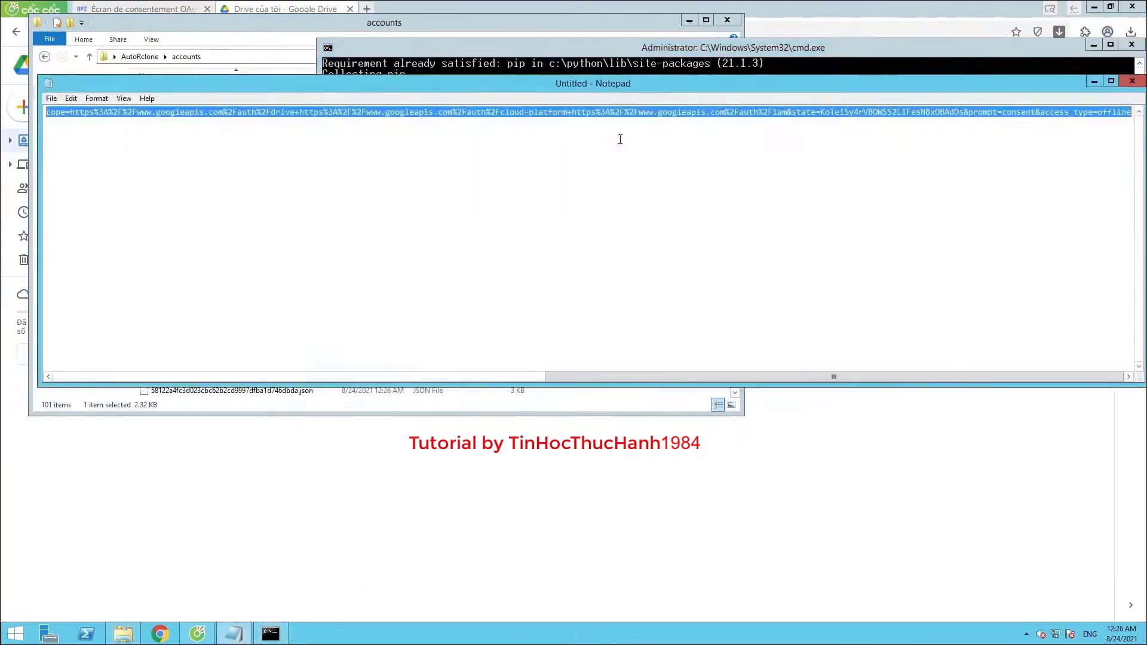
{"action": "left_click", "coordinate": [1132, 80]}
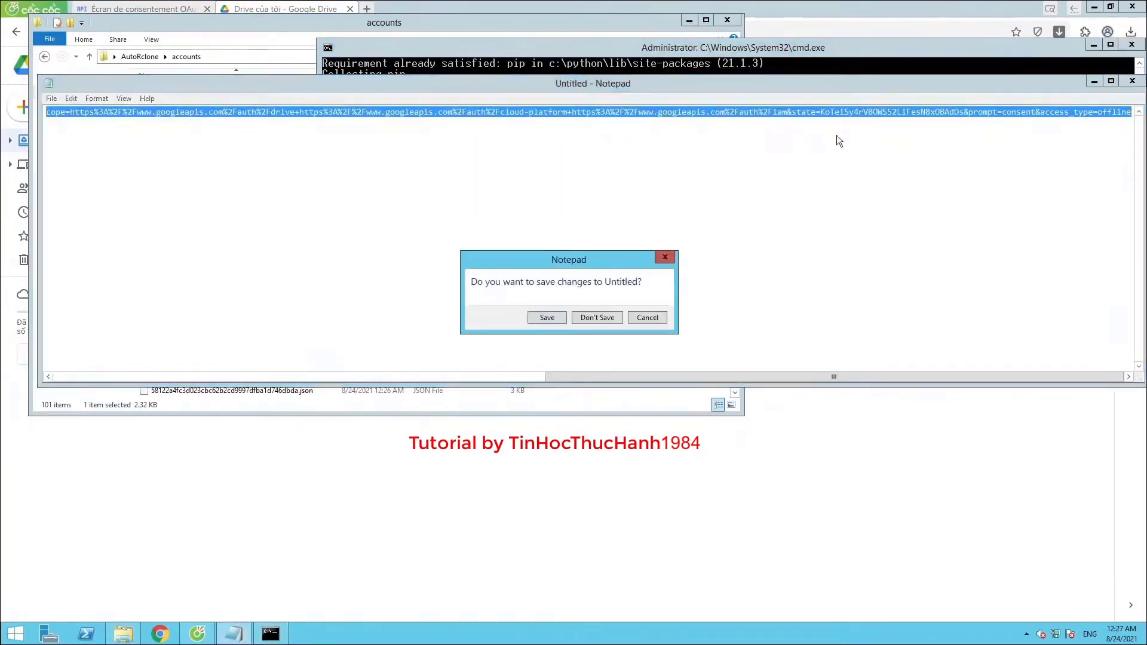
{"action": "left_click", "coordinate": [579, 318]}
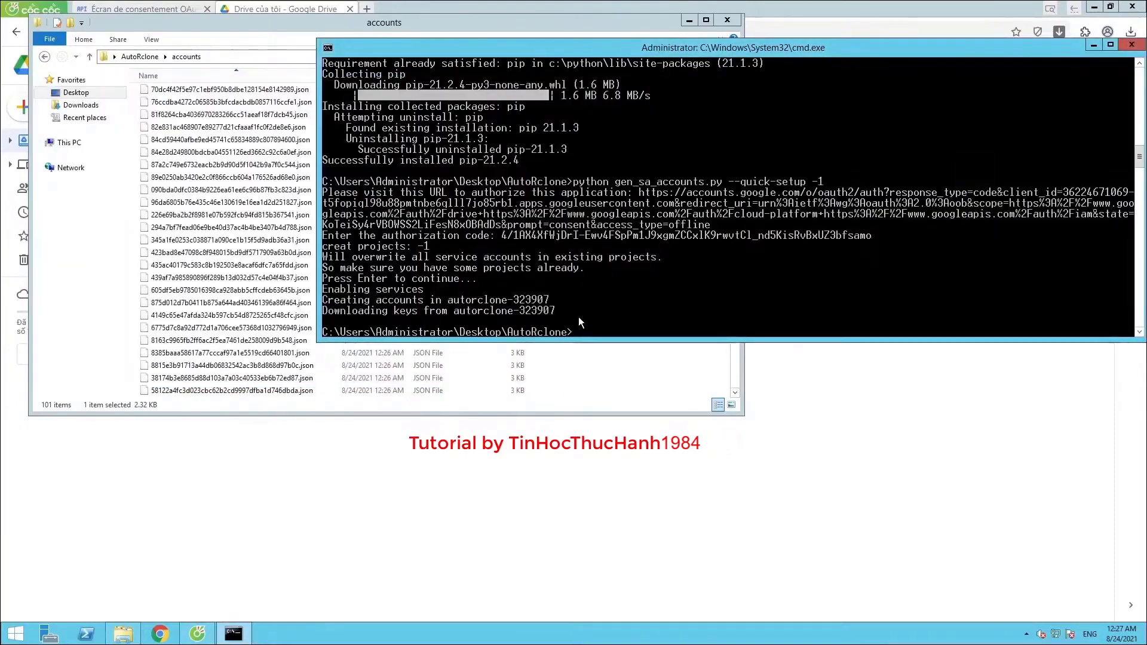
{"action": "left_click", "coordinate": [1093, 47]}
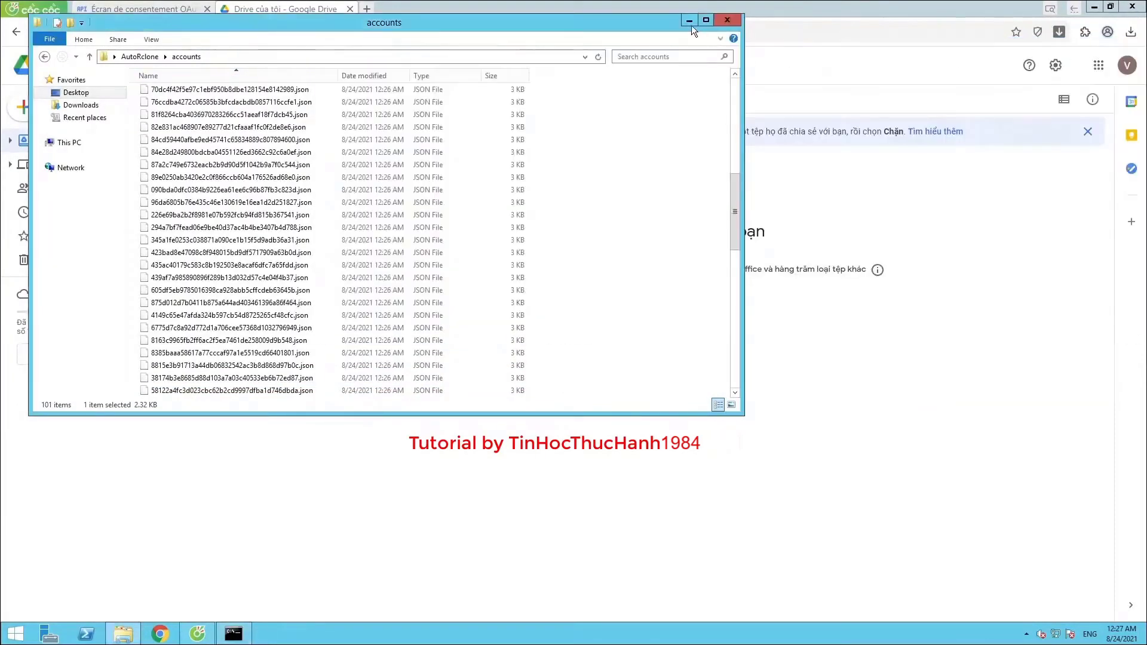
{"action": "left_click", "coordinate": [690, 23]}
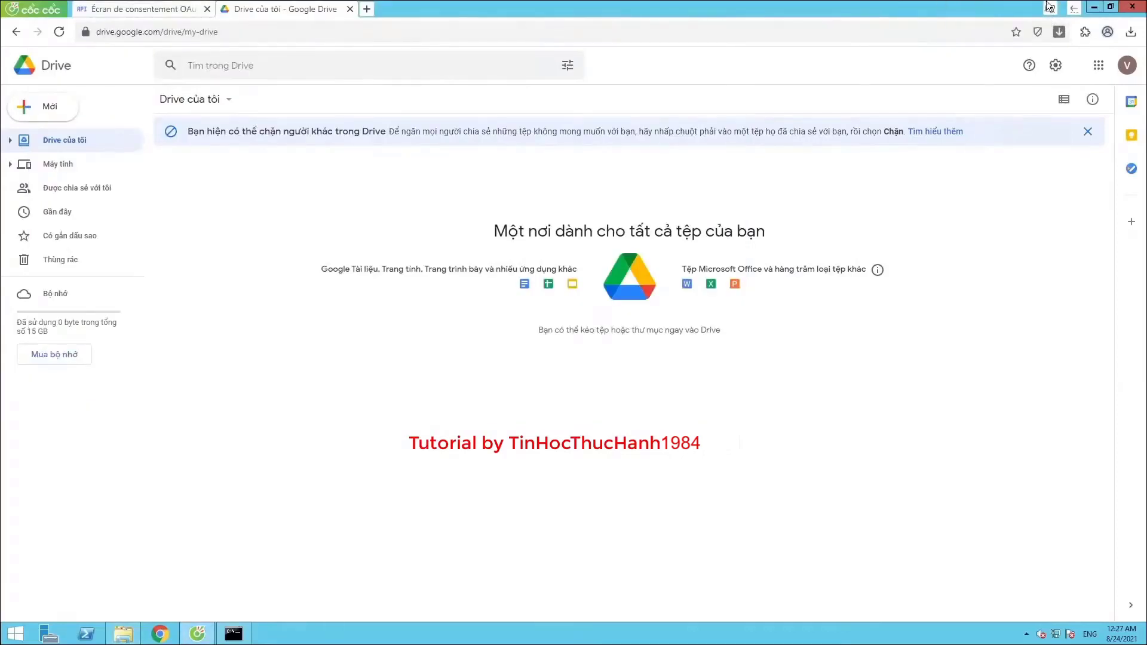
{"action": "left_click", "coordinate": [1090, 7]}
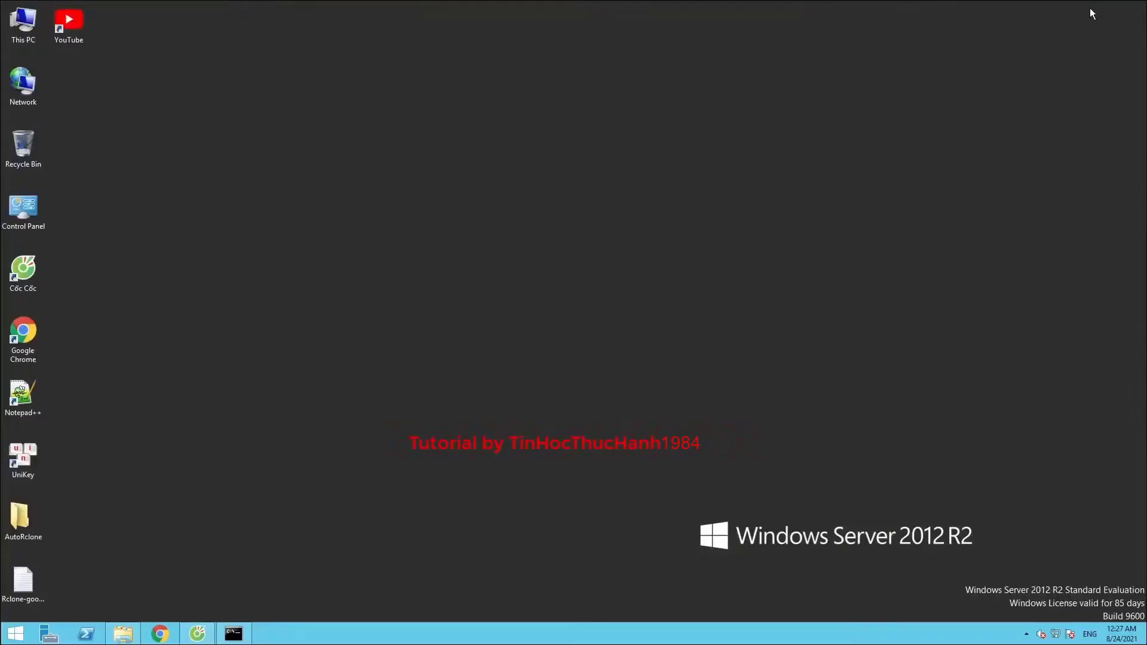
{"action": "double_click", "coordinate": [24, 582]}
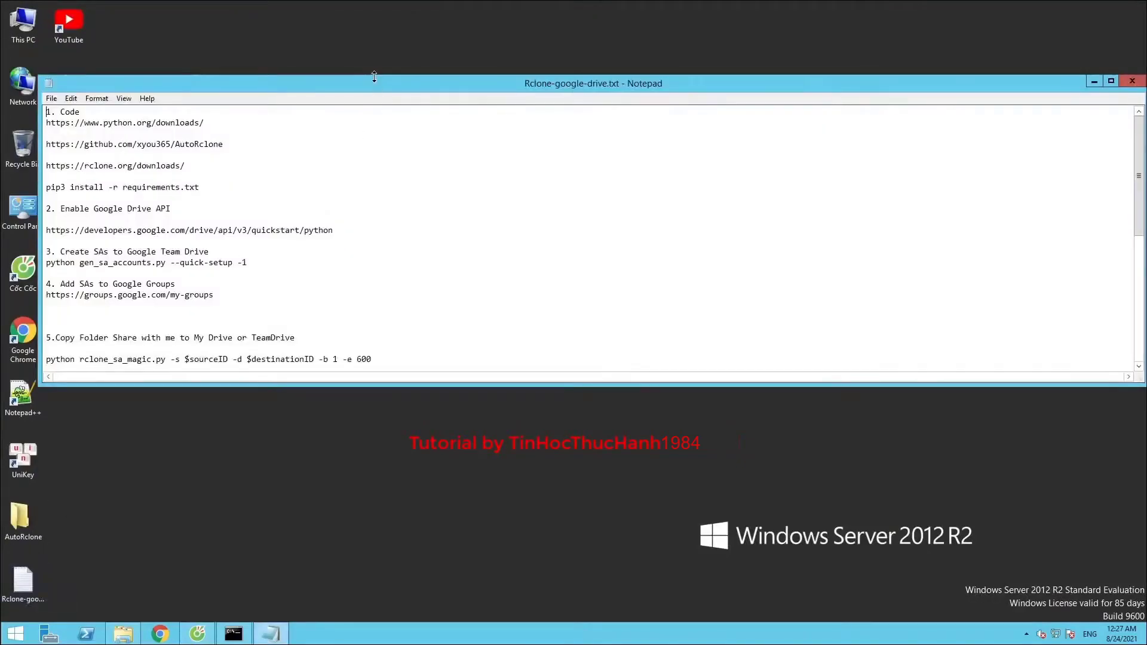
{"action": "left_click_drag", "start_coordinate": [376, 60], "coordinate": [419, 23]}
{"action": "left_click_drag", "start_coordinate": [119, 198], "coordinate": [311, 197]}
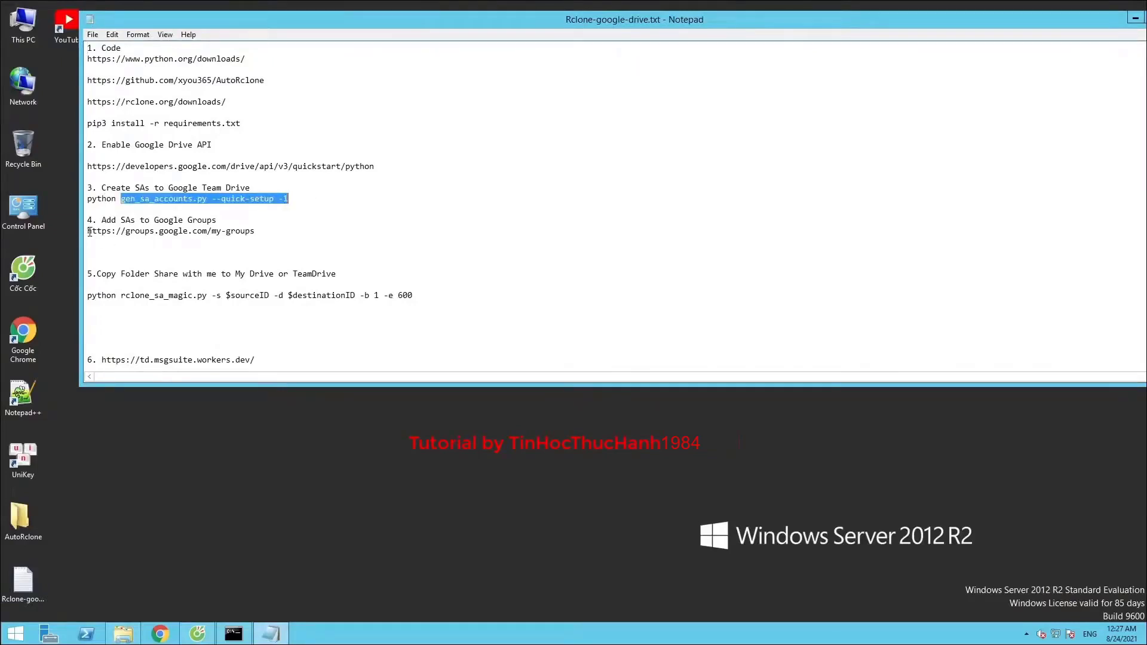
{"action": "left_click_drag", "start_coordinate": [89, 232], "coordinate": [219, 238]}
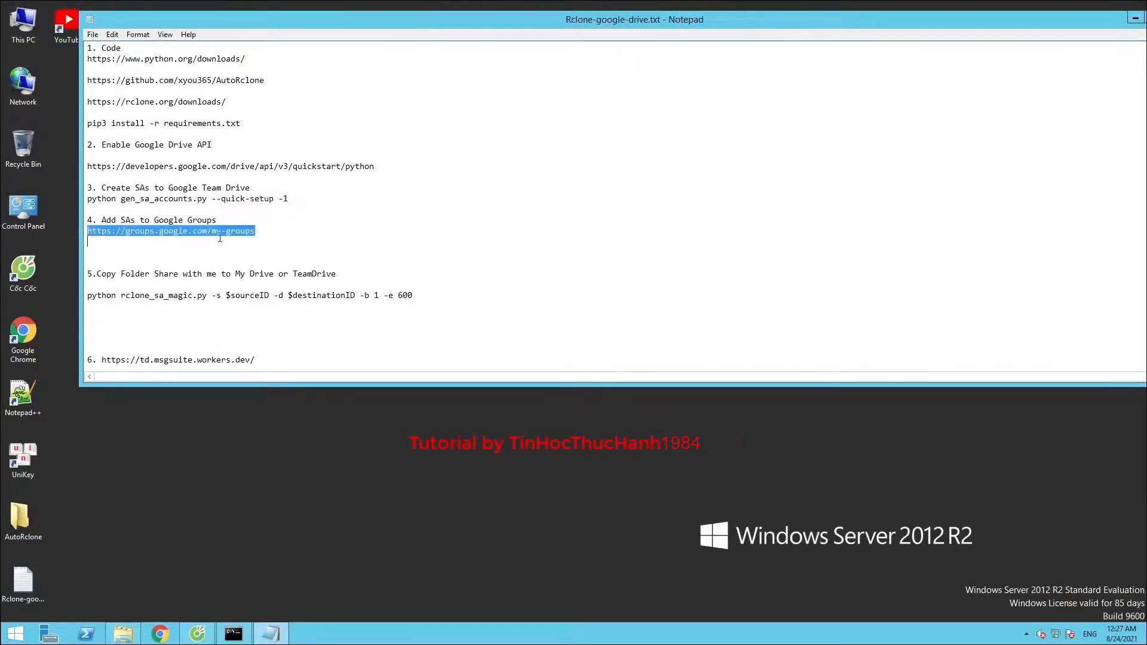
{"action": "right_click", "coordinate": [180, 231]}
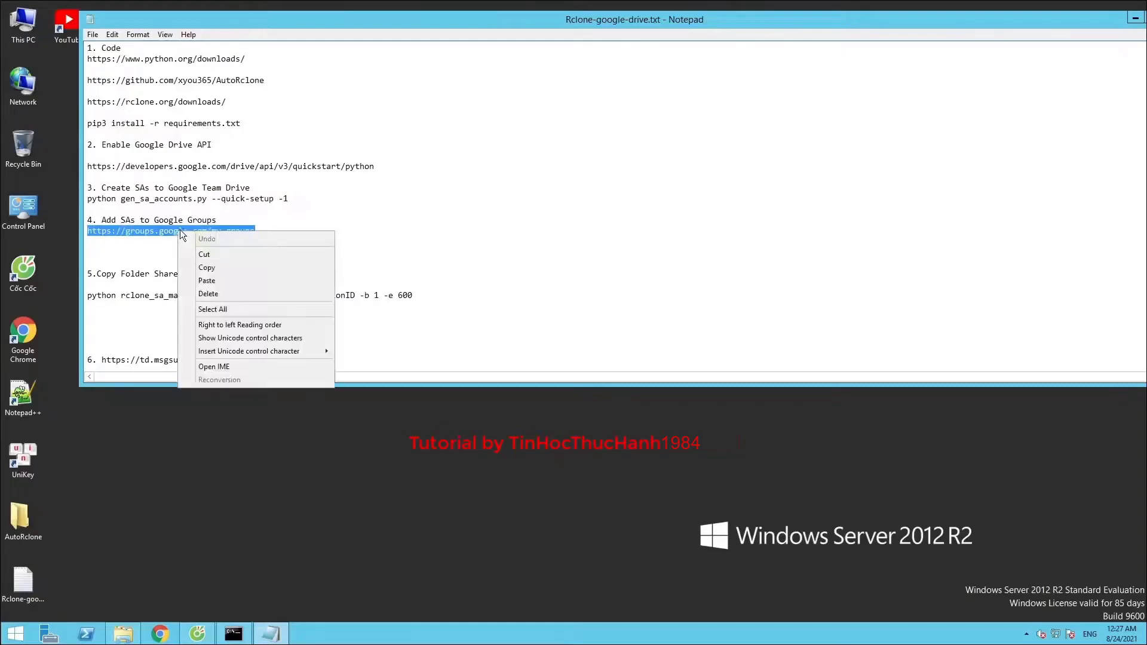
{"action": "left_click", "coordinate": [203, 267]}
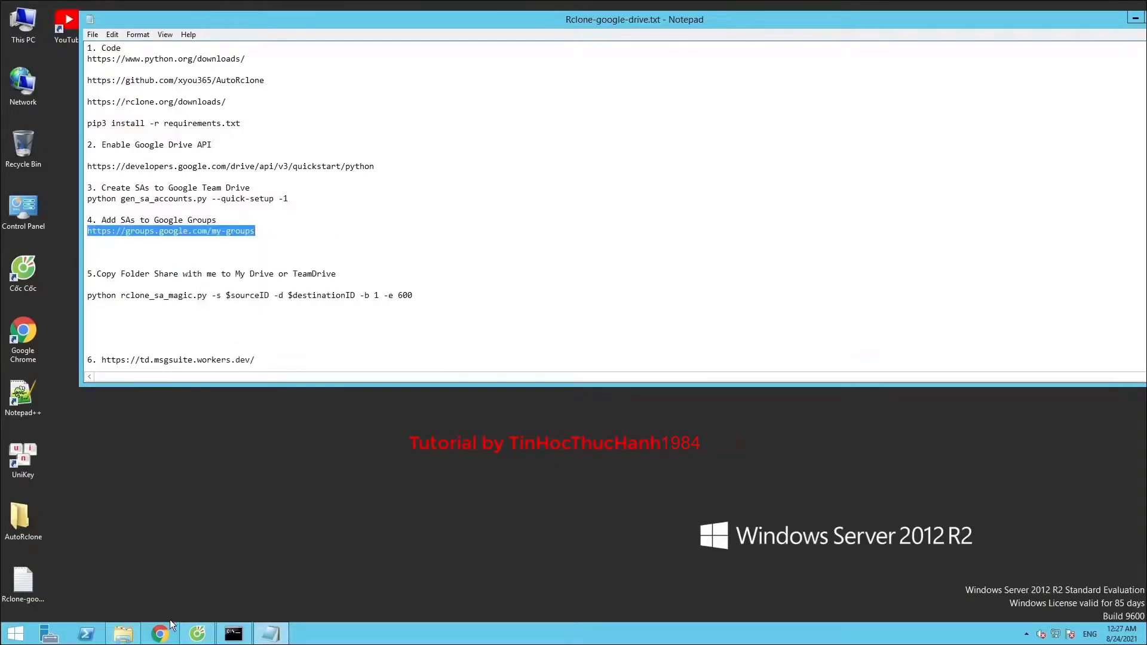
{"action": "left_click", "coordinate": [197, 633]}
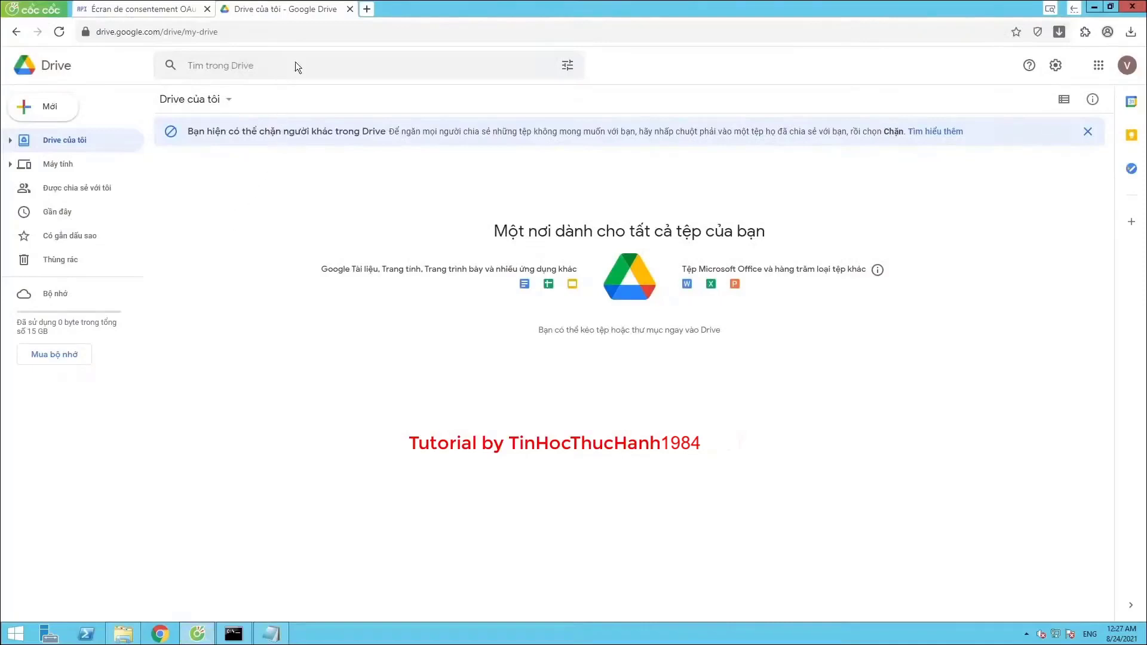
{"action": "left_click", "coordinate": [372, 8]}
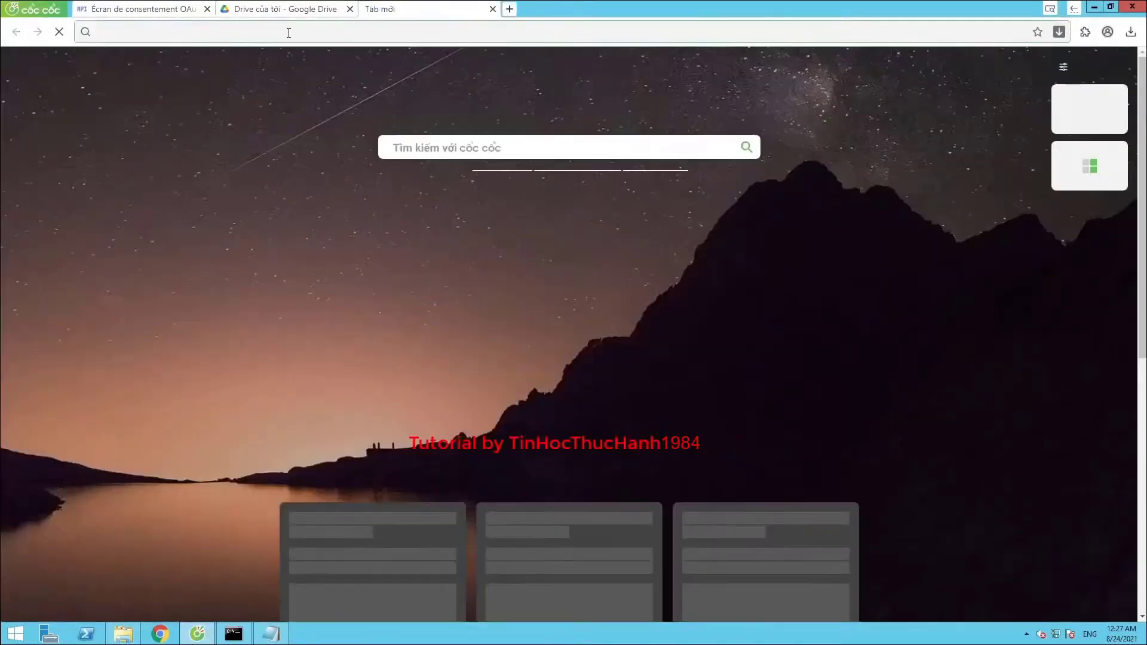
{"action": "right_click", "coordinate": [288, 32]}
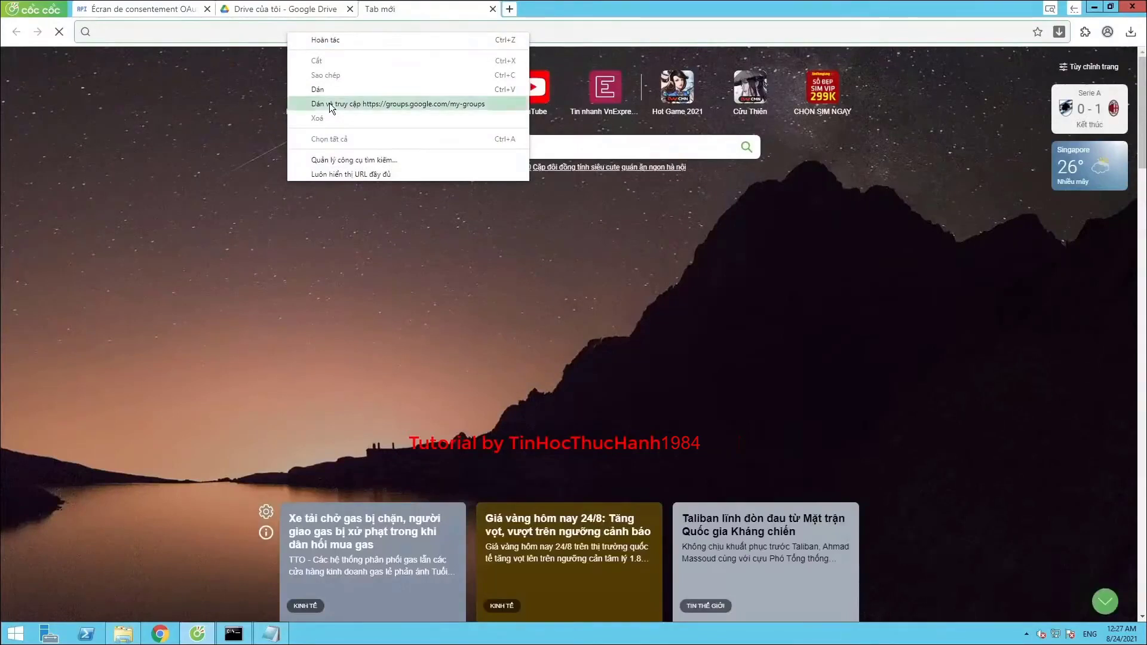
{"action": "left_click", "coordinate": [329, 104]}
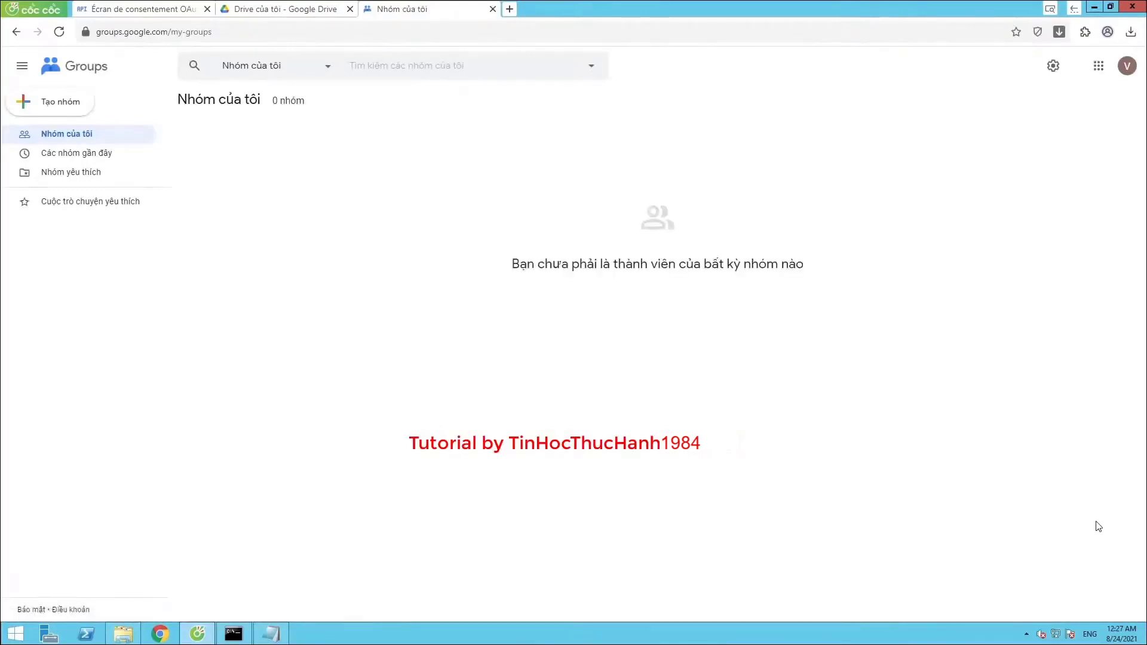
Cancel a new-group form and translate the My Groups page into English
{"action": "left_click", "coordinate": [54, 107]}
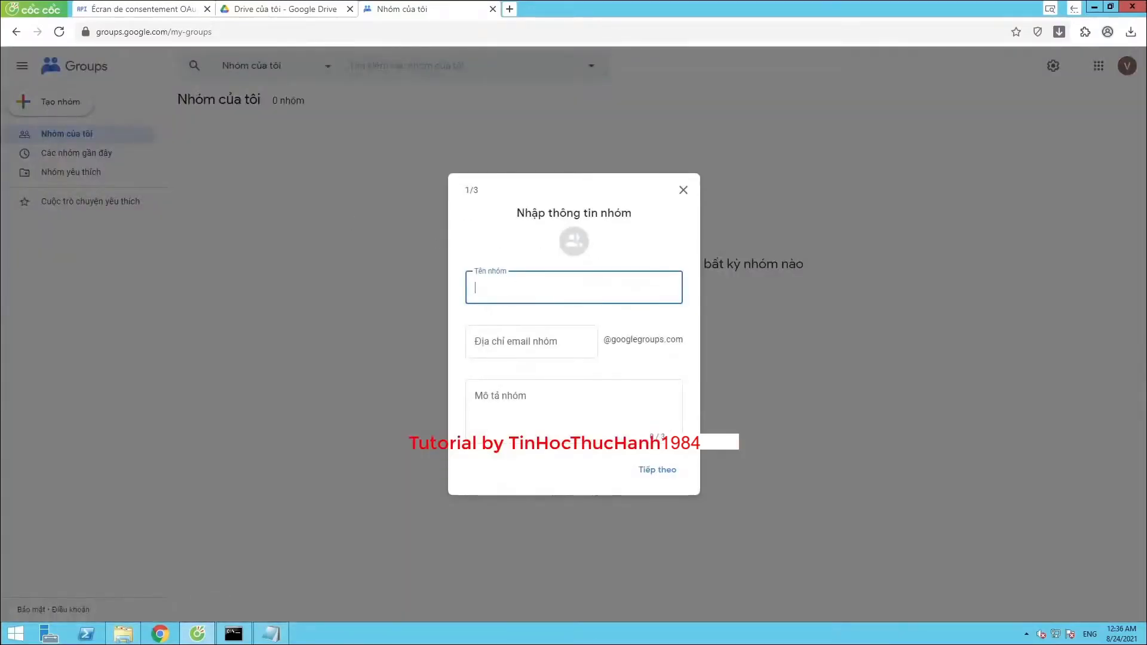
{"action": "left_click", "coordinate": [682, 190]}
{"action": "right_click", "coordinate": [396, 177]}
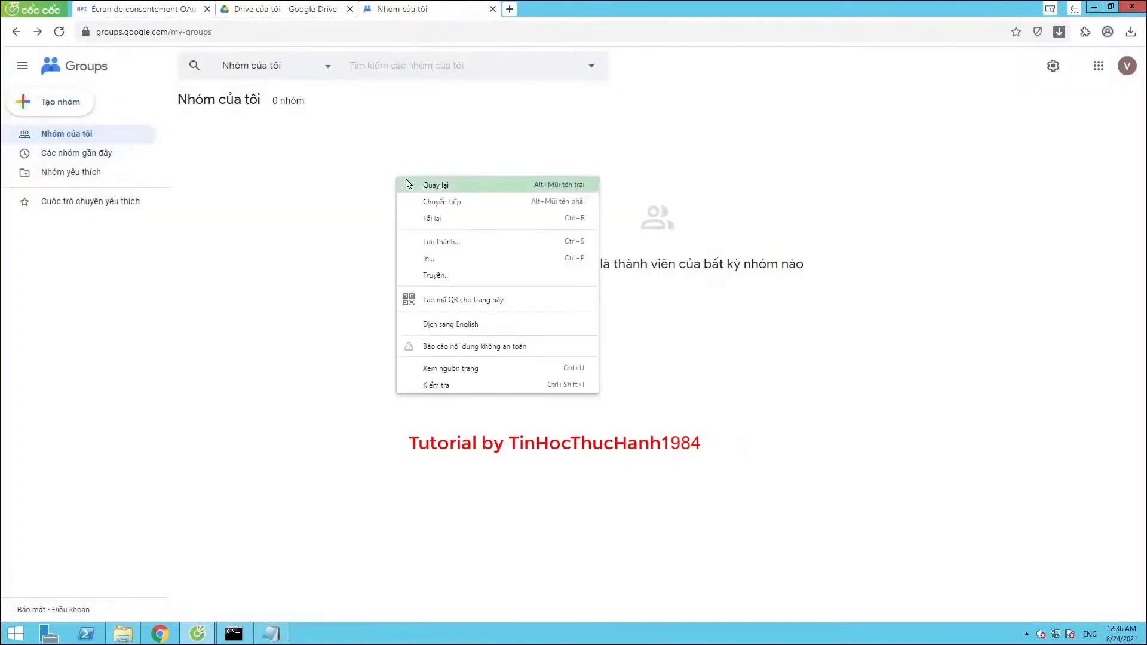
{"action": "left_click", "coordinate": [446, 324]}
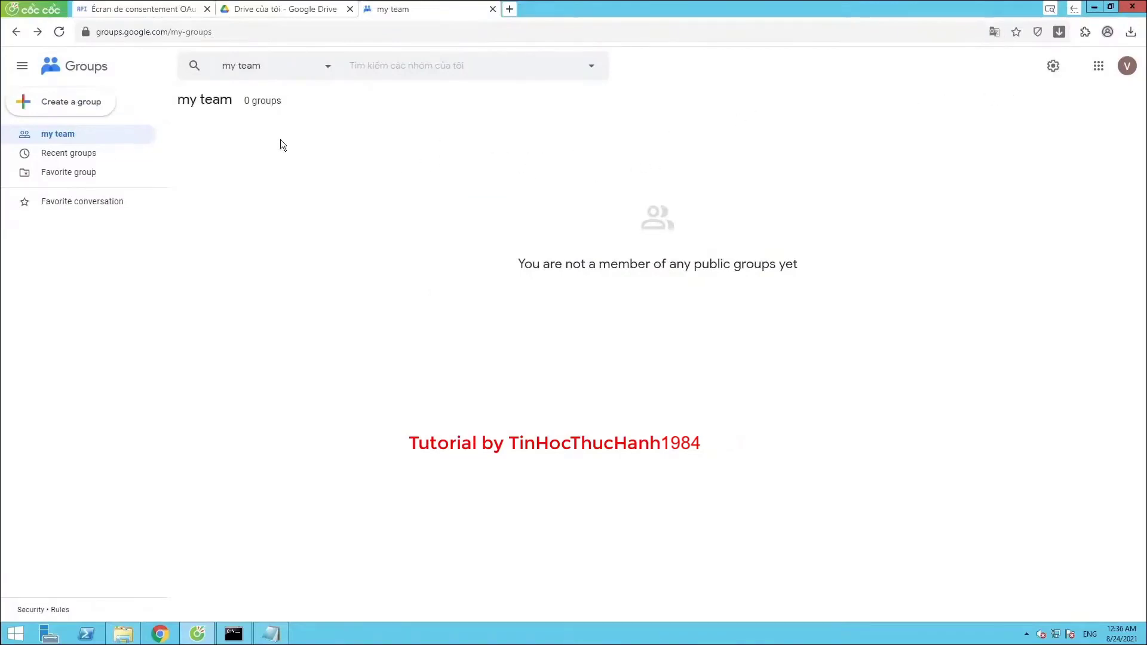
Create a group named THTHRclone, let its email address auto-fill, and advance to privacy settings
{"action": "left_click", "coordinate": [72, 102]}
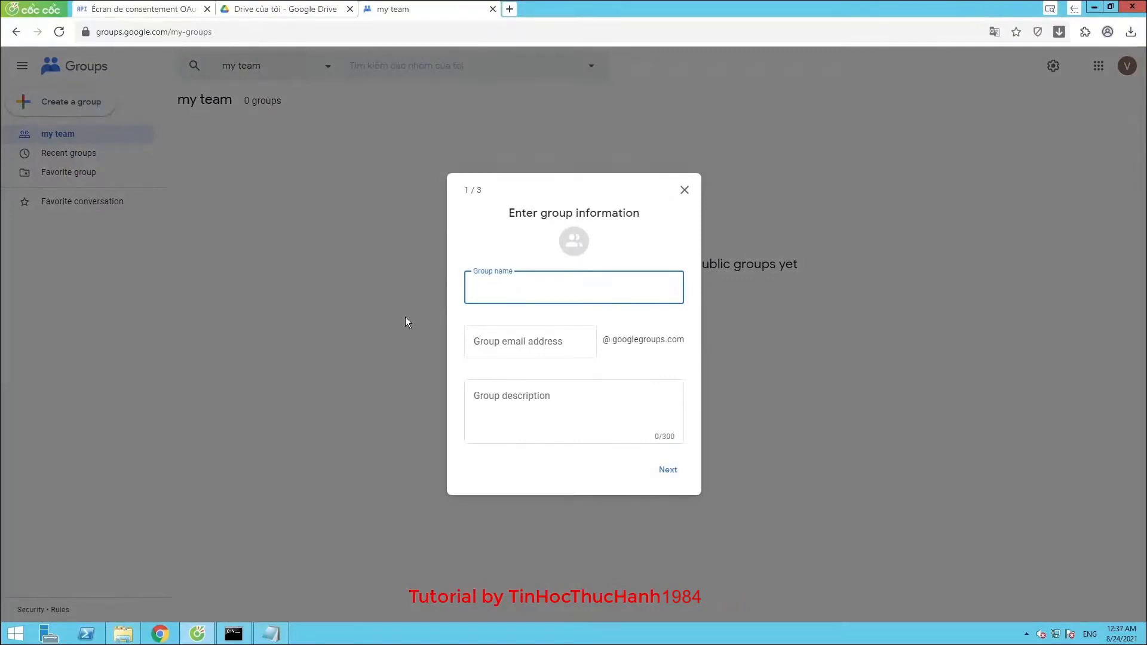
{"action": "type", "text": "THTH"}
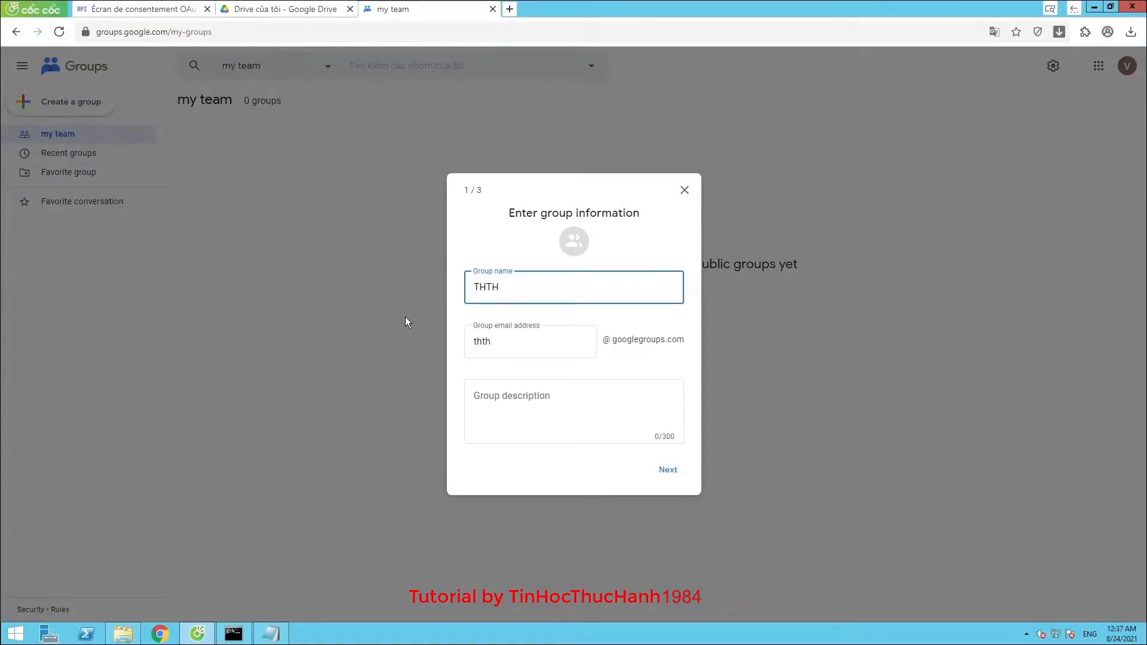
{"action": "type", "text": "Rclone"}
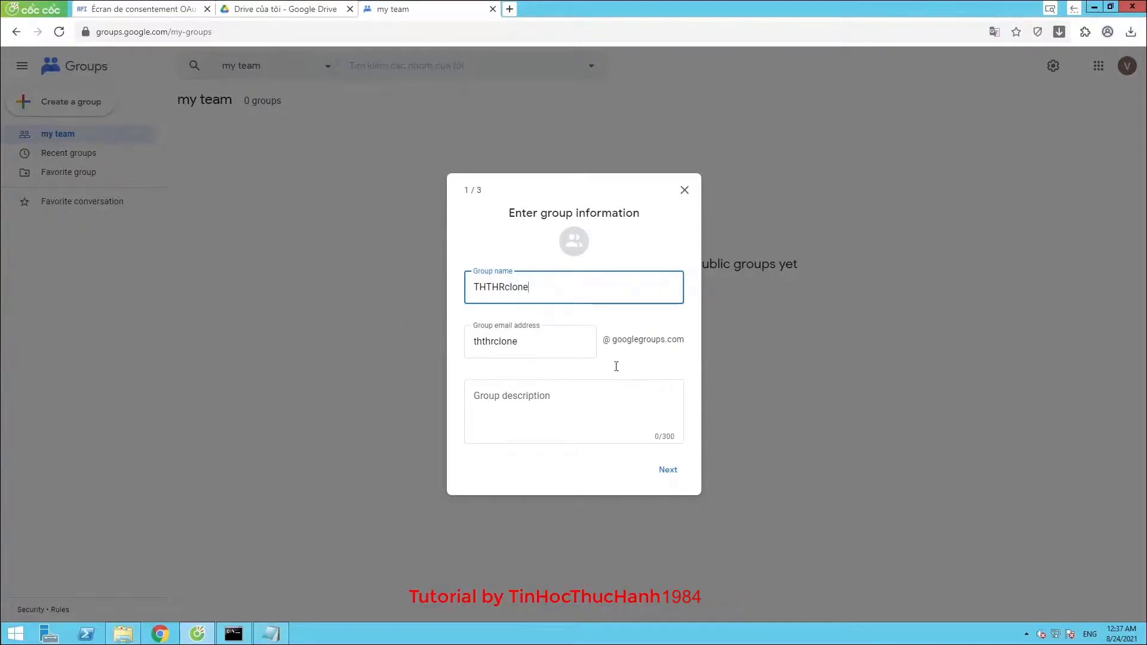
{"action": "left_click", "coordinate": [667, 472]}
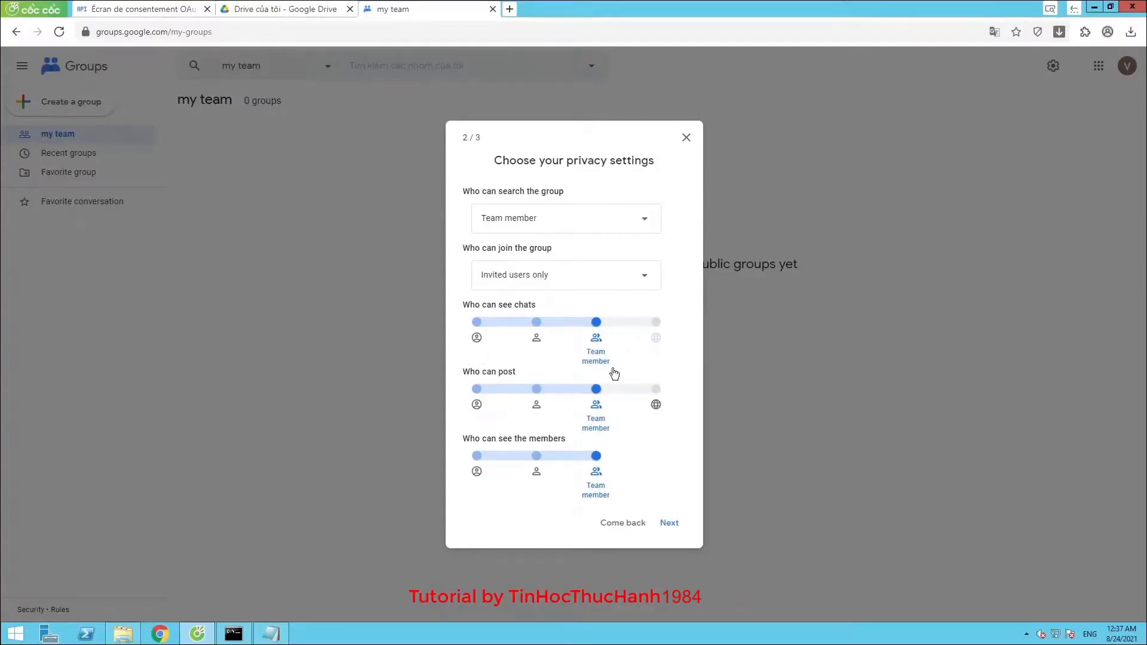
Keep search at Team member and joining invite-only, then advance to step 3, More members
{"action": "left_click", "coordinate": [622, 229]}
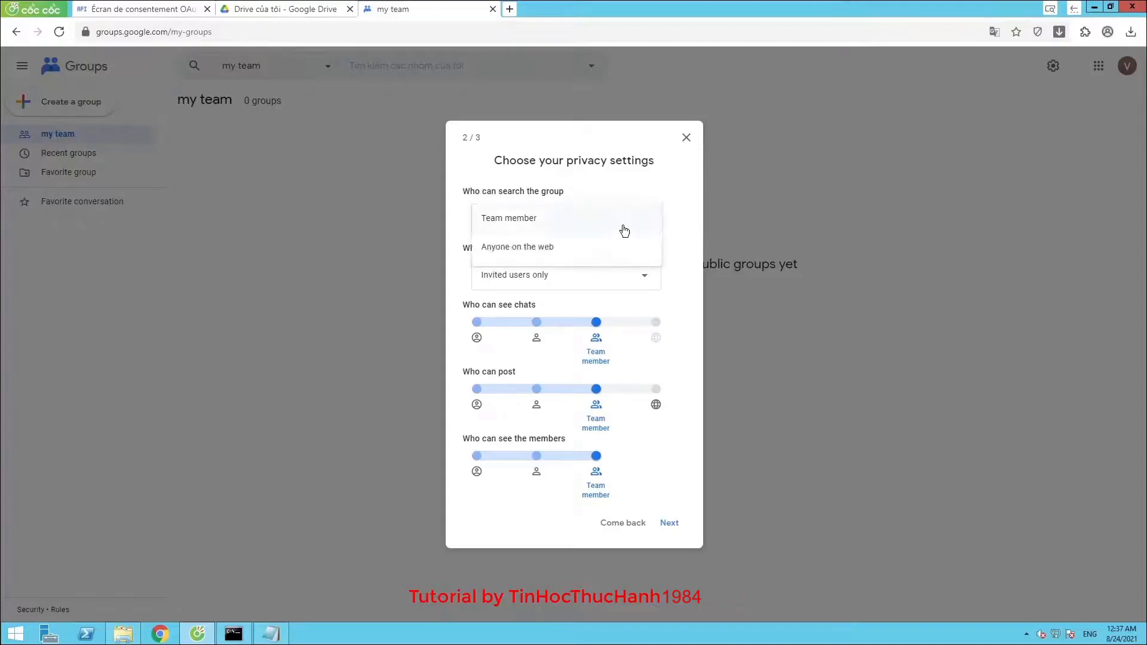
{"action": "left_click", "coordinate": [629, 178]}
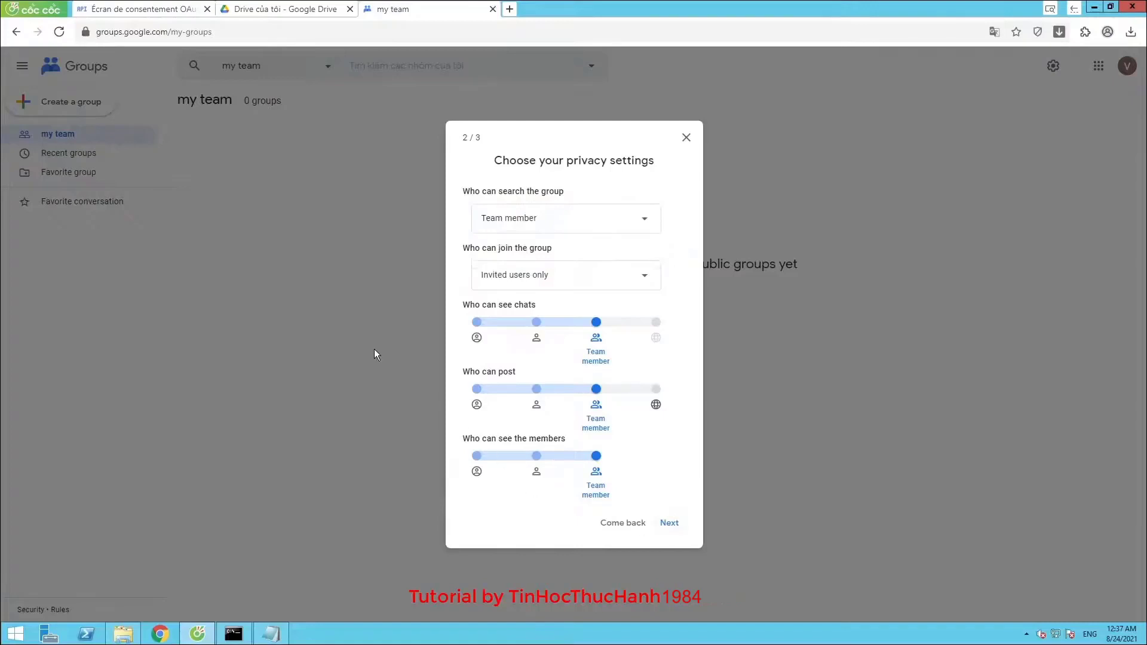
{"action": "right_click", "coordinate": [380, 320]}
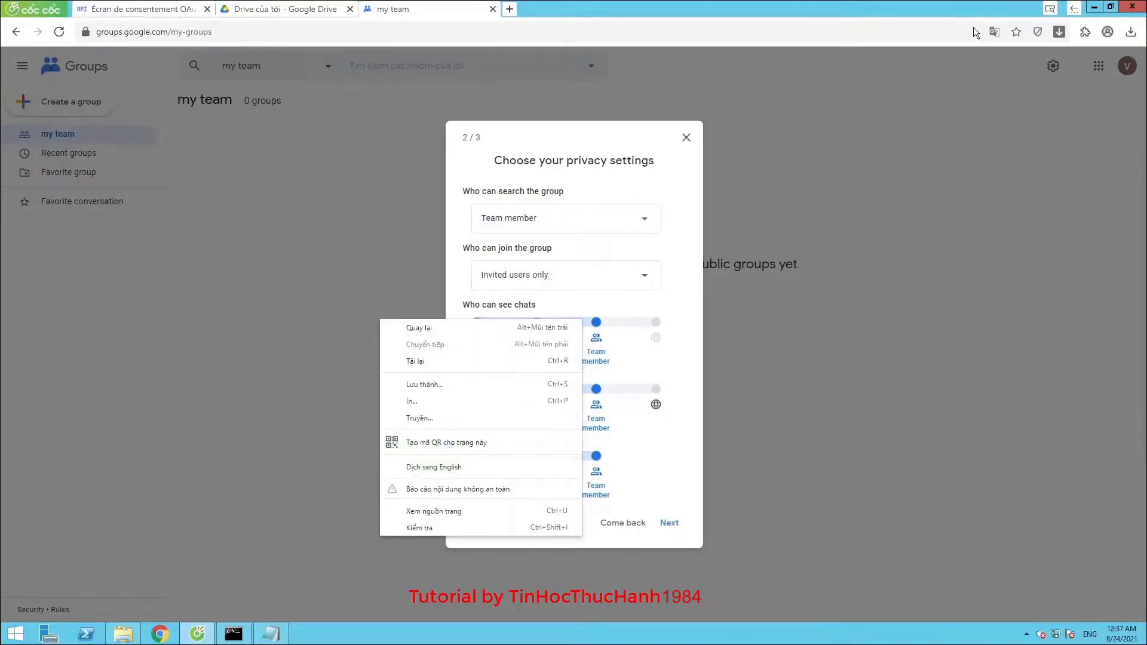
{"action": "left_click", "coordinate": [996, 33]}
{"action": "left_click", "coordinate": [920, 58]}
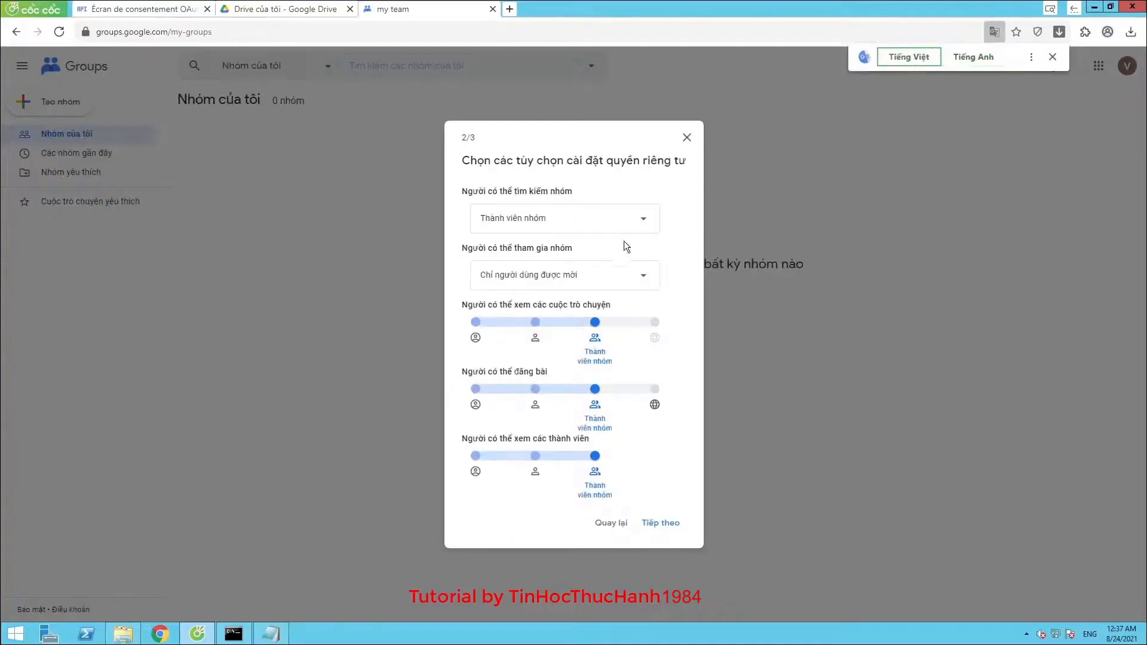
{"action": "left_click_drag", "start_coordinate": [461, 191], "coordinate": [590, 188]}
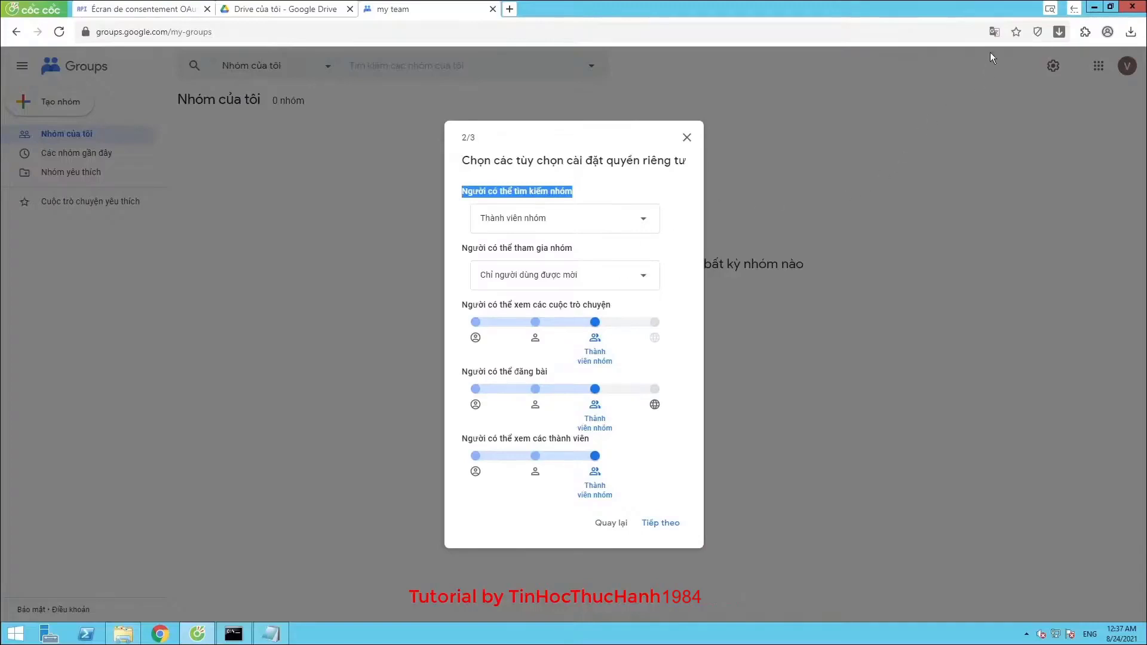
{"action": "left_click", "coordinate": [994, 31]}
{"action": "left_click", "coordinate": [973, 56]}
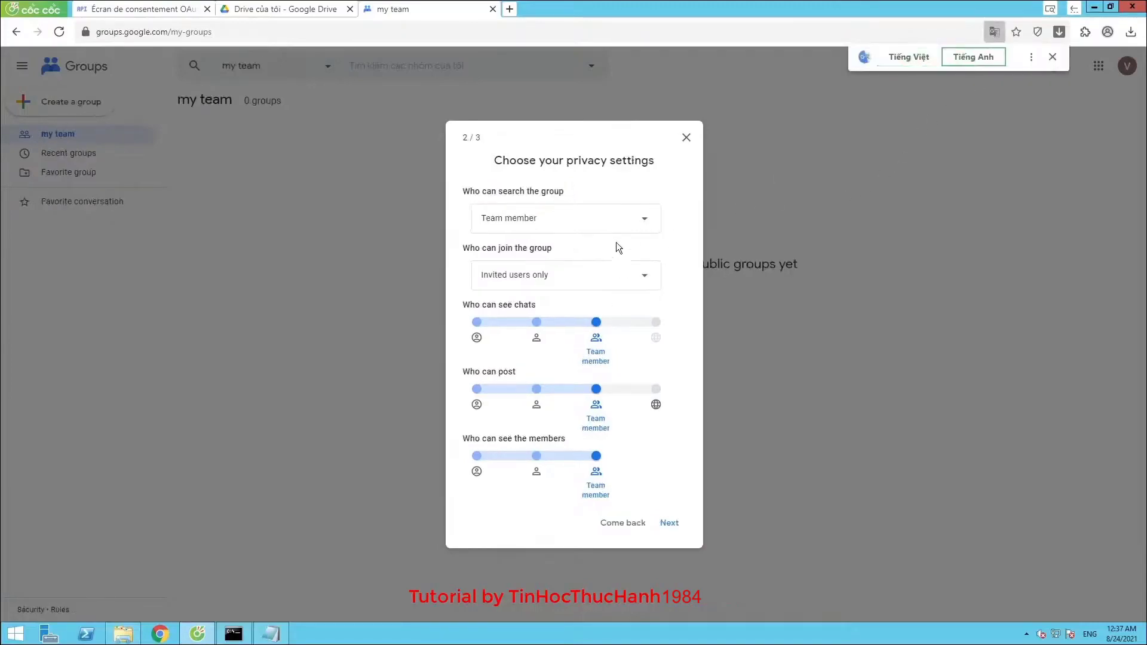
{"action": "left_click", "coordinate": [667, 524]}
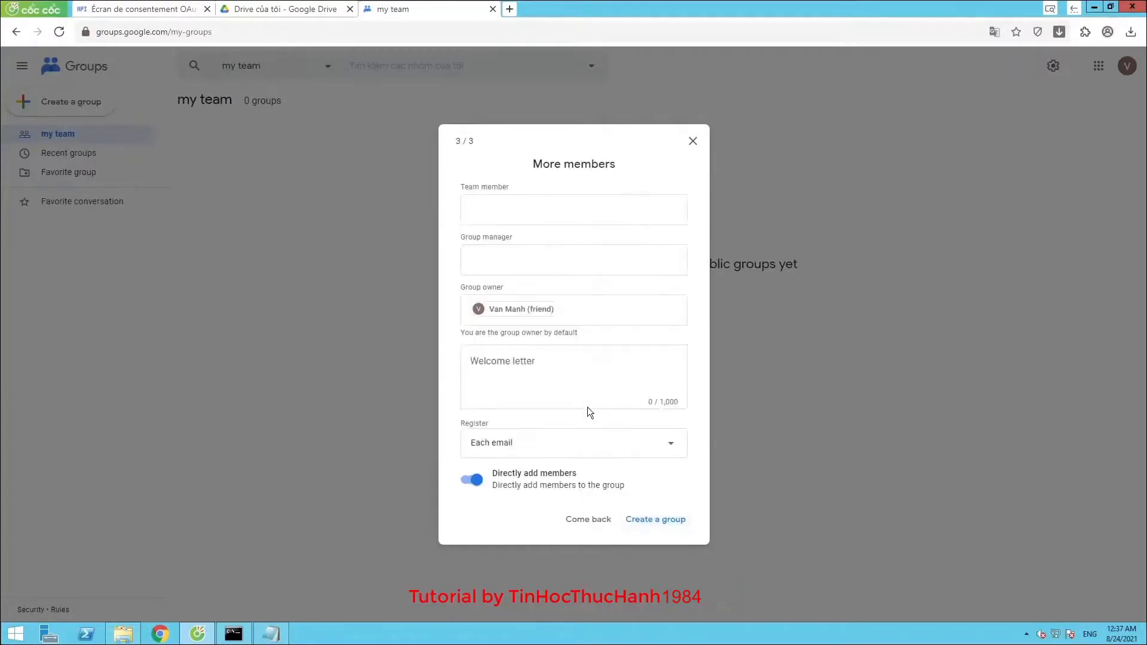
{"action": "left_click", "coordinate": [513, 202]}
{"action": "left_click", "coordinate": [536, 378]}
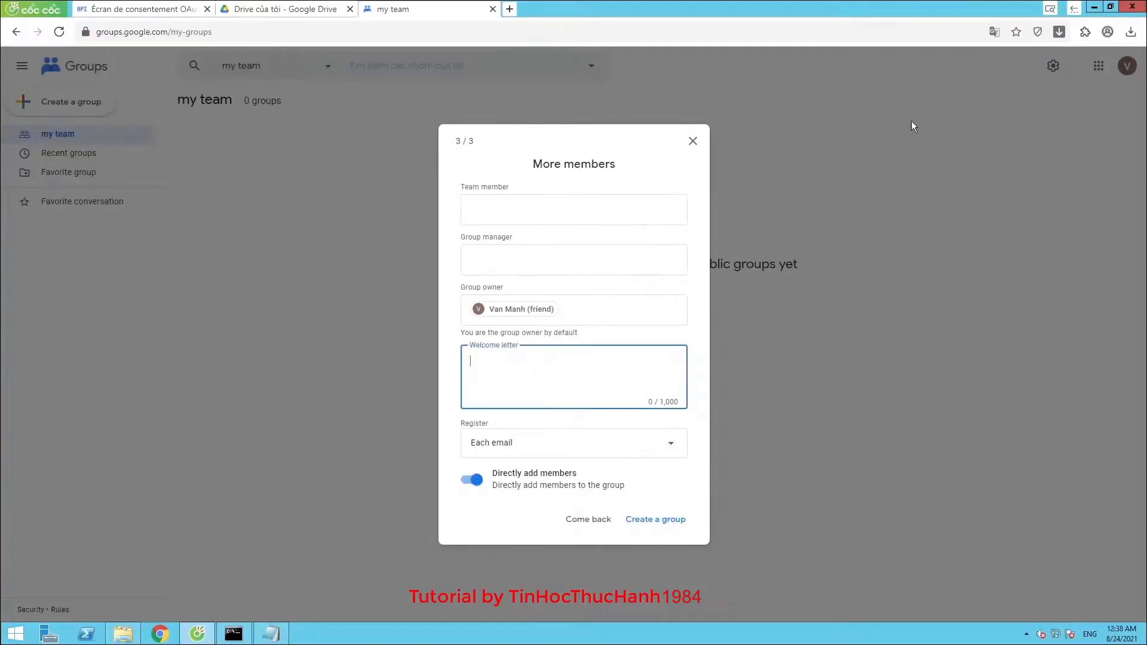
{"action": "left_click", "coordinate": [994, 31]}
{"action": "left_click", "coordinate": [909, 56]}
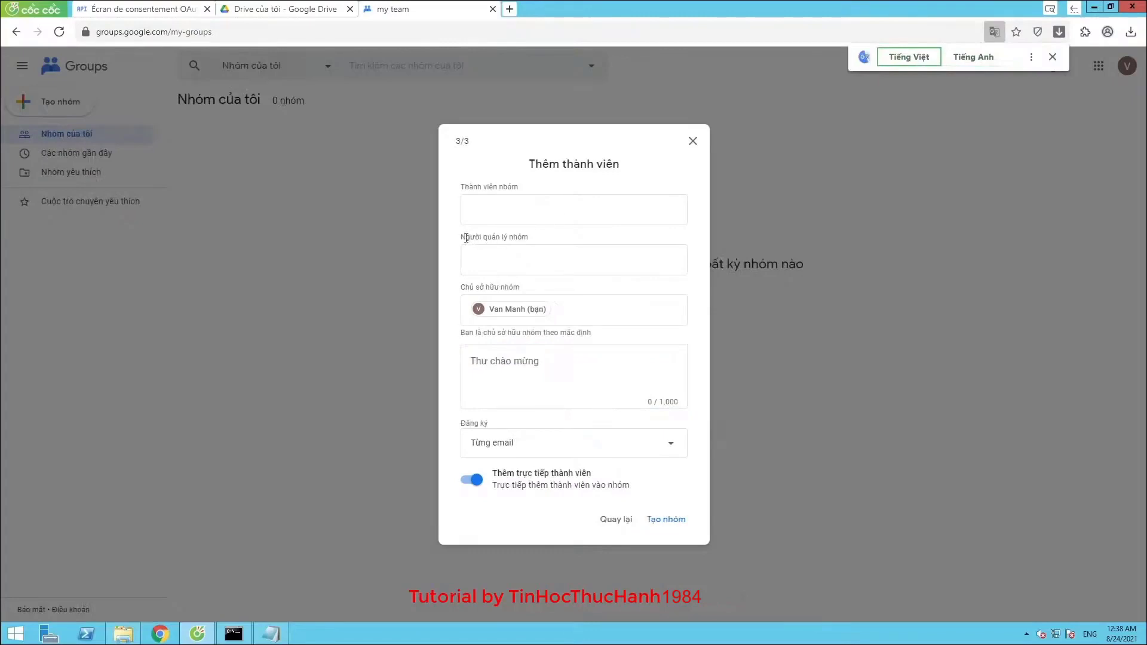
{"action": "left_click_drag", "start_coordinate": [462, 237], "coordinate": [543, 238]}
{"action": "left_click_drag", "start_coordinate": [530, 190], "coordinate": [468, 187]}
{"action": "left_click_drag", "start_coordinate": [461, 288], "coordinate": [503, 287]}
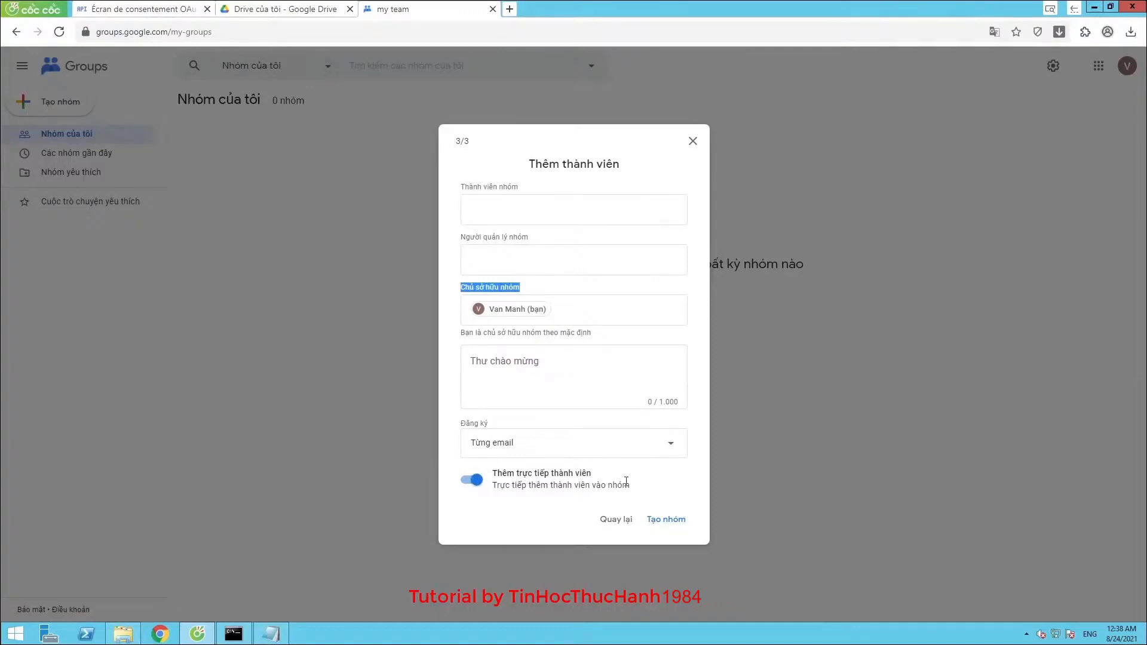
{"action": "left_click", "coordinate": [634, 450]}
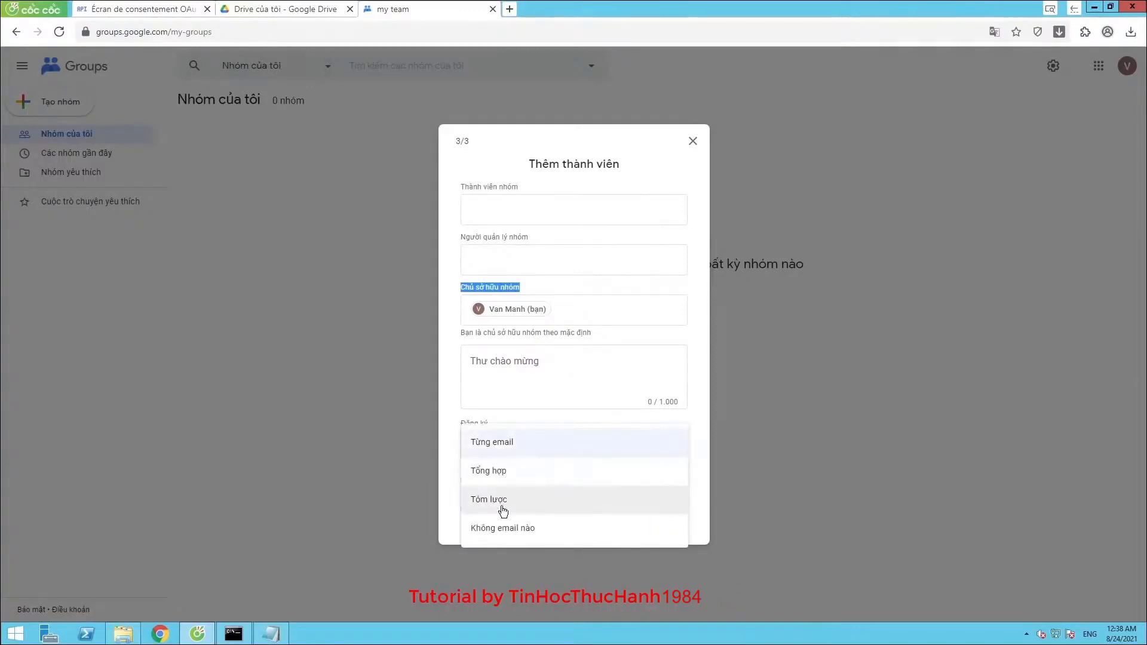
{"action": "left_click", "coordinate": [599, 378]}
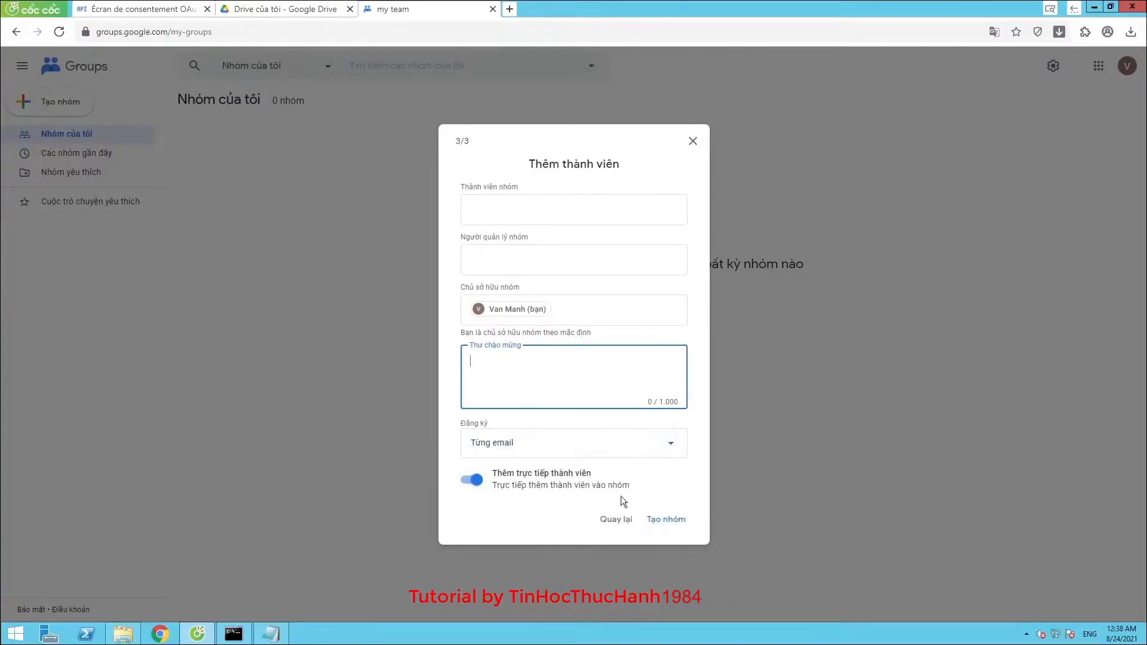
{"action": "left_click", "coordinate": [993, 32]}
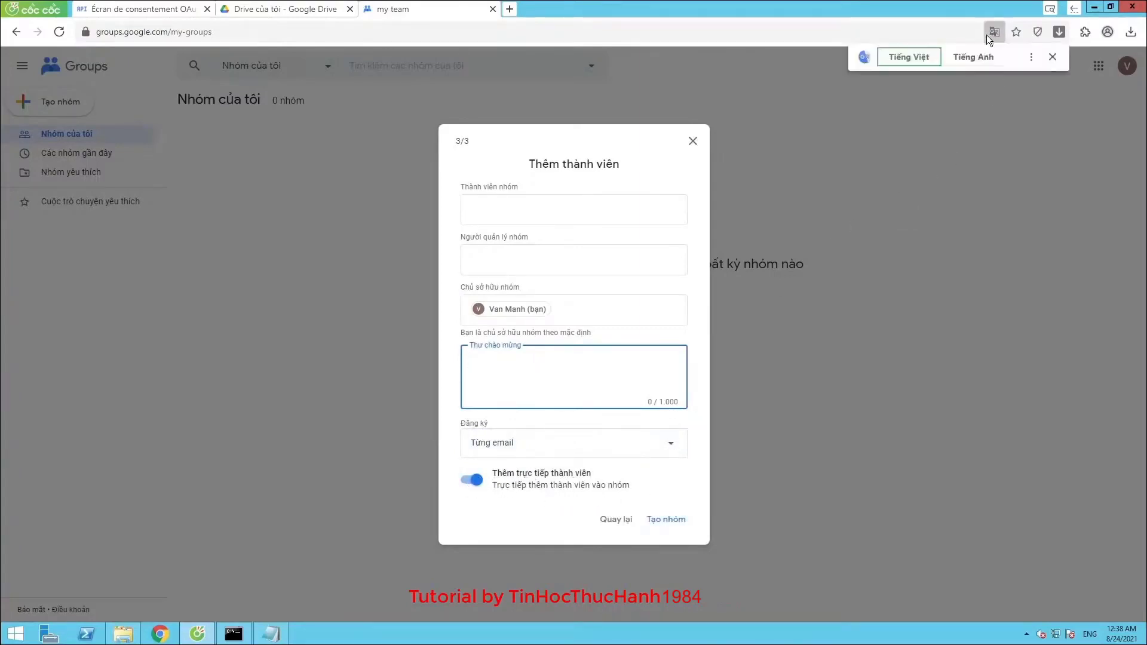
{"action": "left_click", "coordinate": [962, 60]}
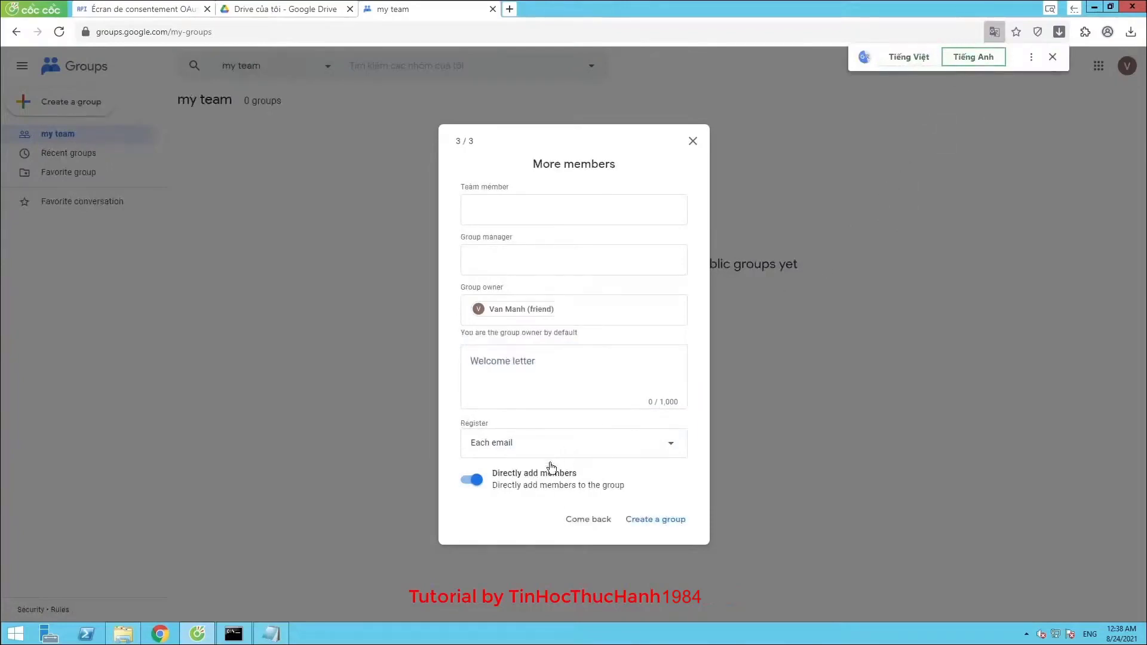
{"action": "left_click", "coordinate": [666, 521]}
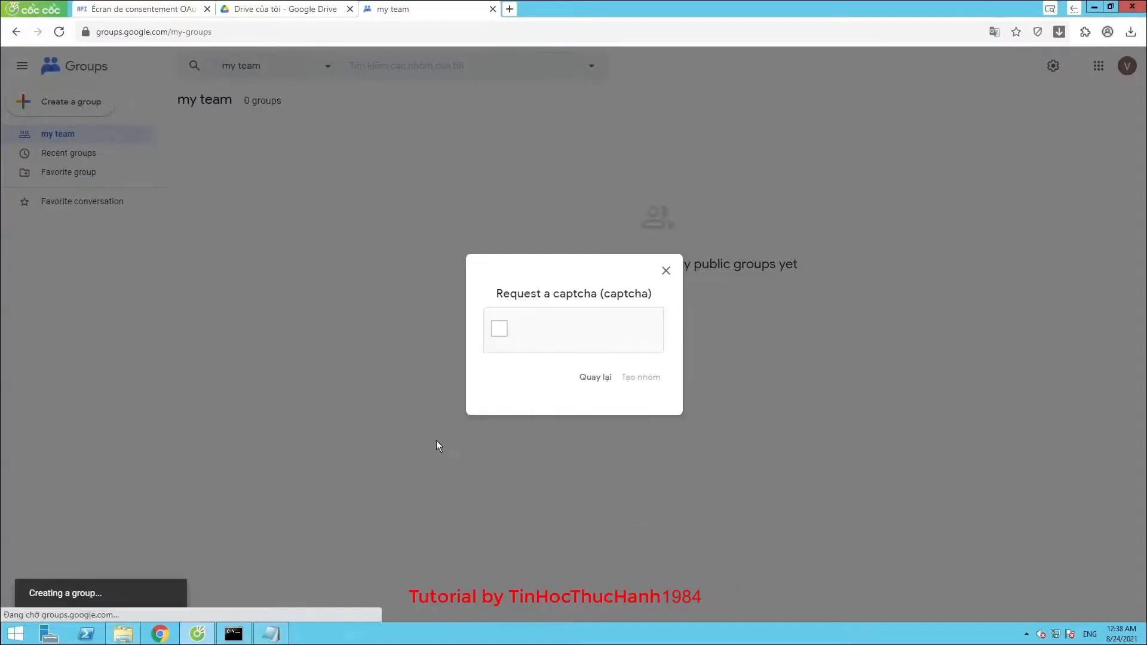
Pass the reCAPTCHA check, create the THTHRclone group and go to its page
{"action": "left_click", "coordinate": [497, 331]}
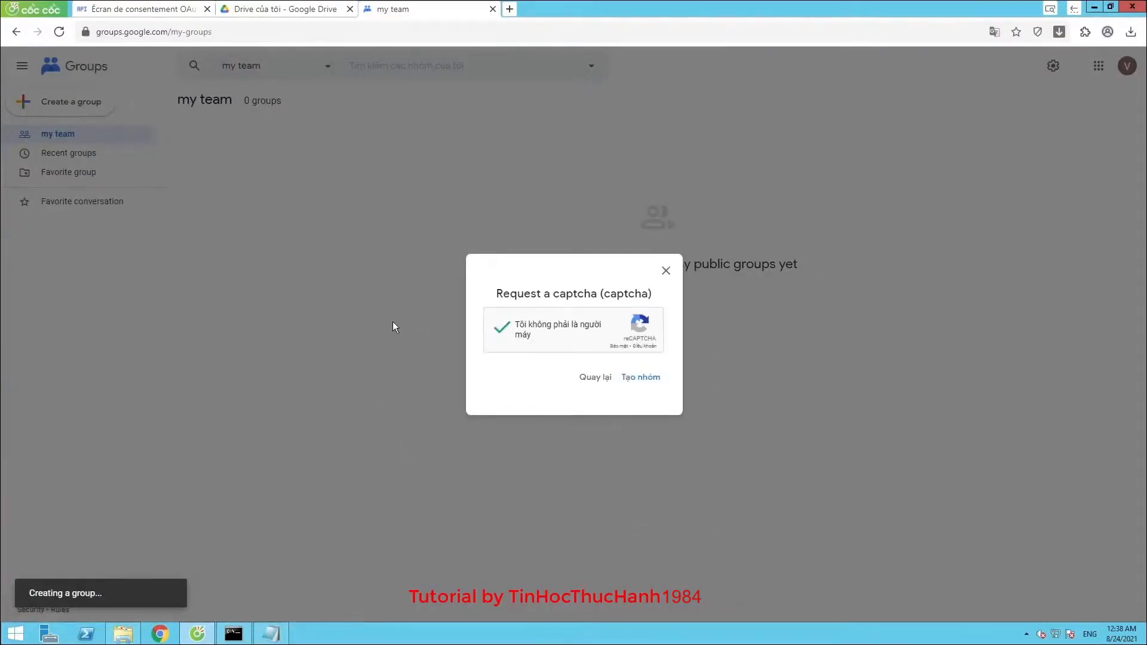
{"action": "left_click", "coordinate": [640, 377]}
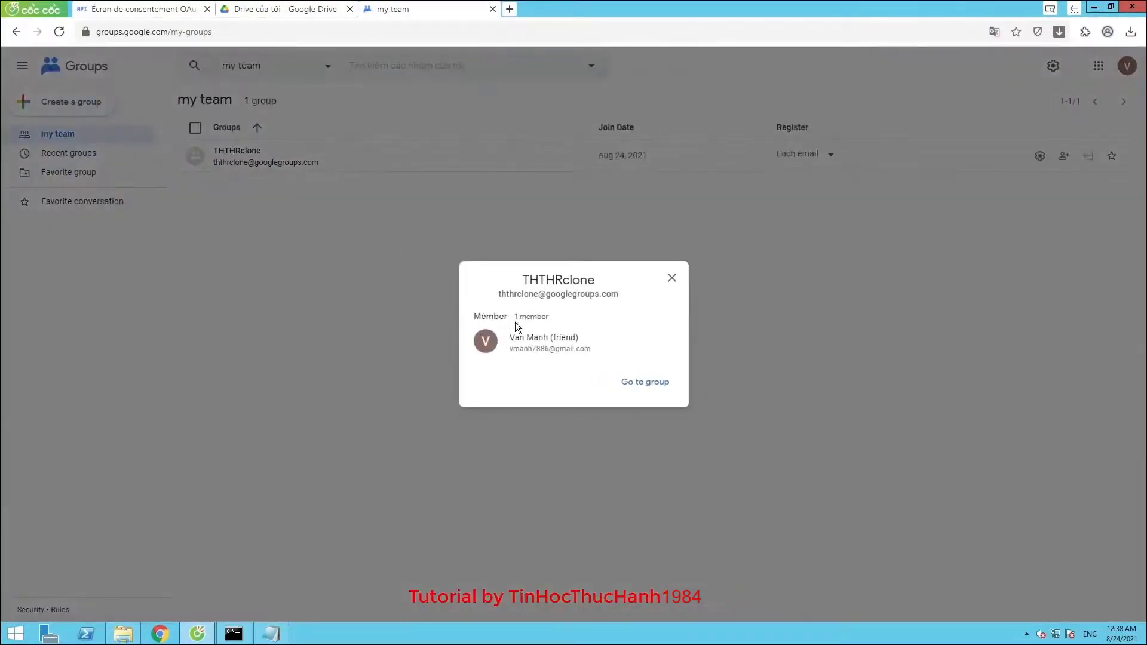
{"action": "left_click", "coordinate": [638, 384]}
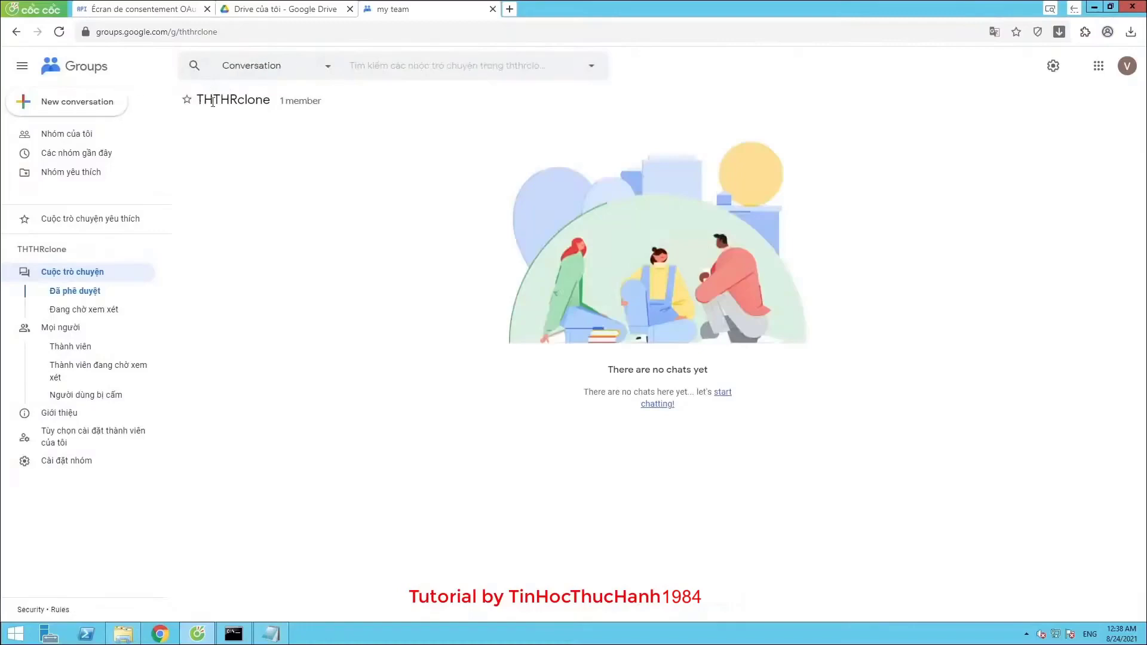
Translate the THTHRclone group page into Vietnamese with the browser's translation
{"action": "left_click_drag", "start_coordinate": [197, 99], "coordinate": [271, 113]}
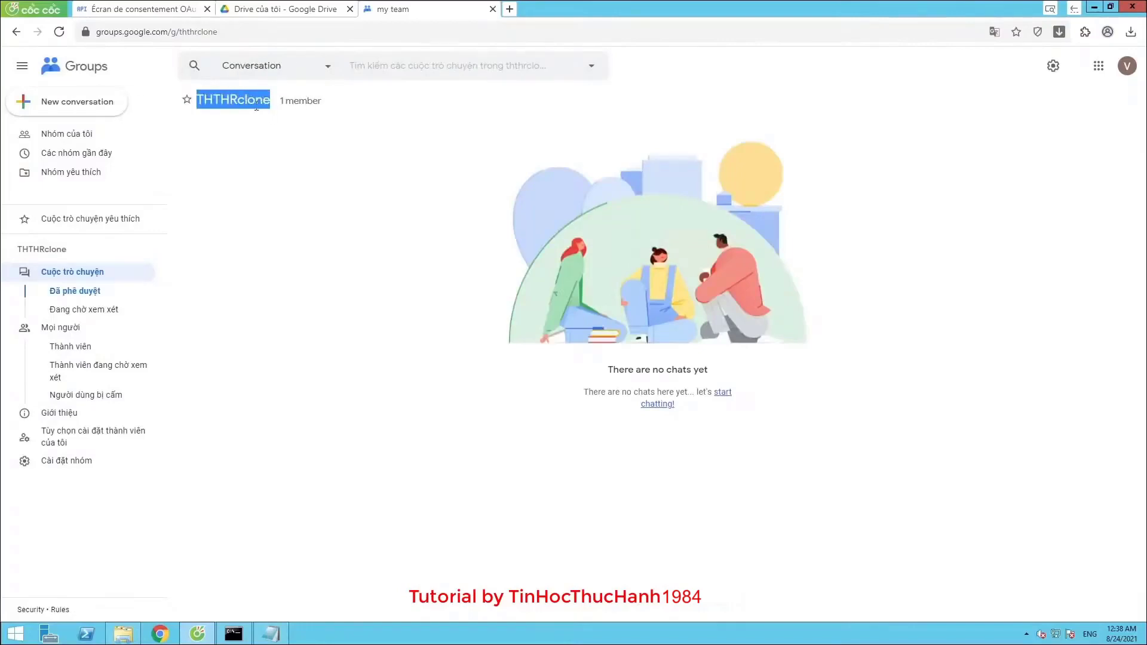
{"action": "left_click", "coordinate": [992, 32]}
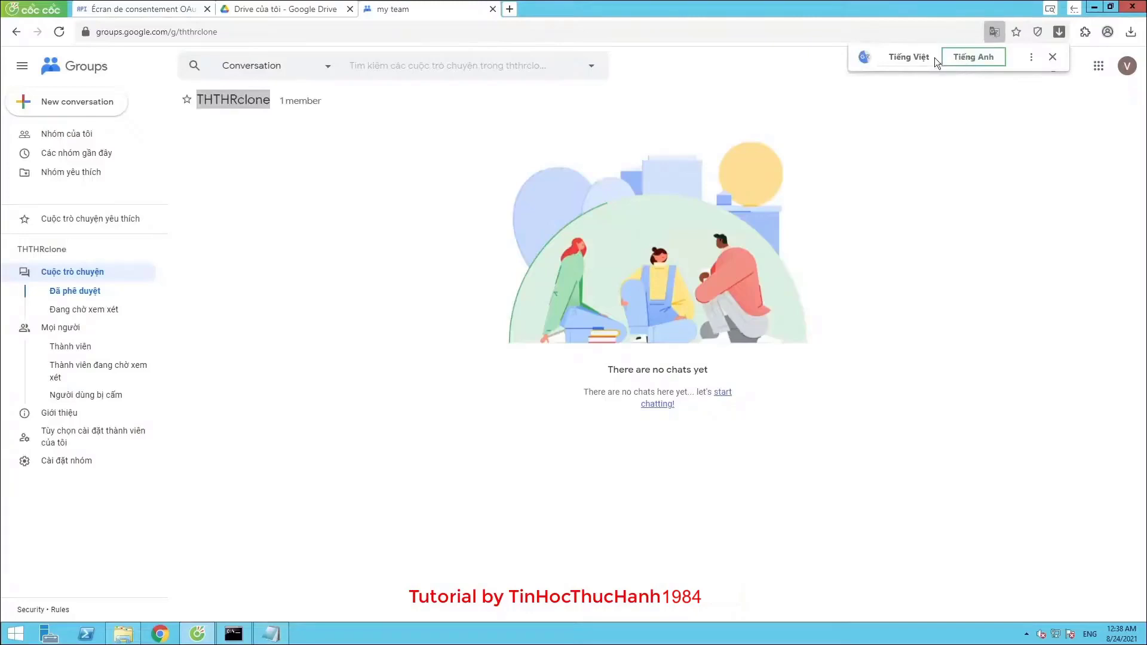
{"action": "left_click", "coordinate": [925, 56]}
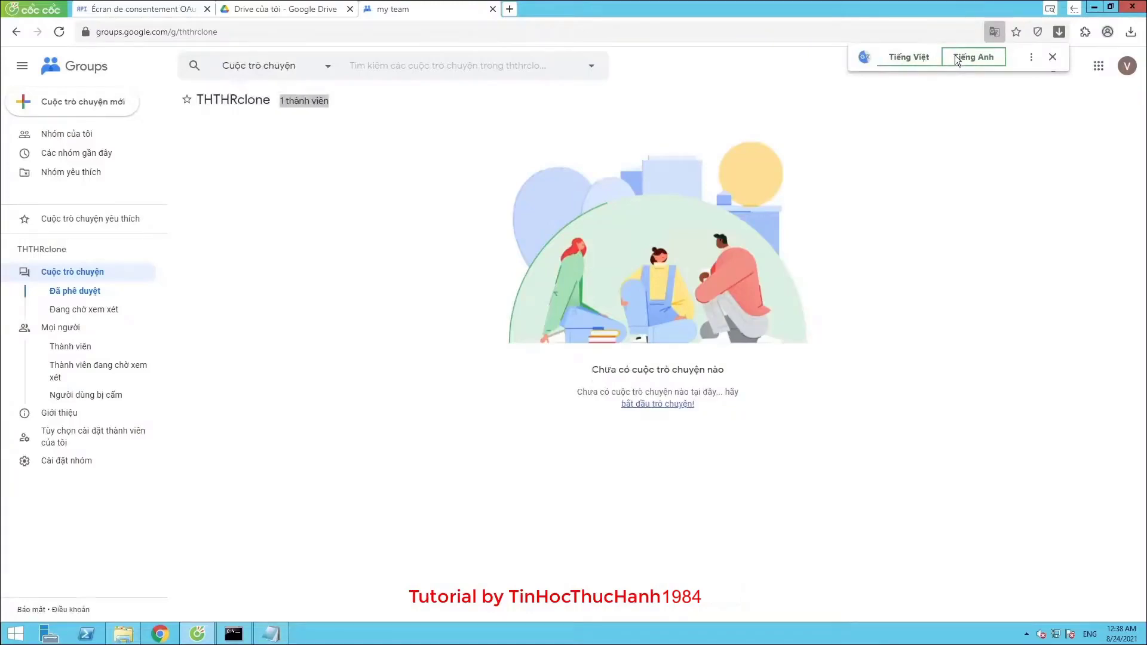
{"action": "left_click", "coordinate": [486, 155]}
{"action": "left_click_drag", "start_coordinate": [197, 99], "coordinate": [300, 102]}
{"action": "left_click", "coordinate": [316, 101]}
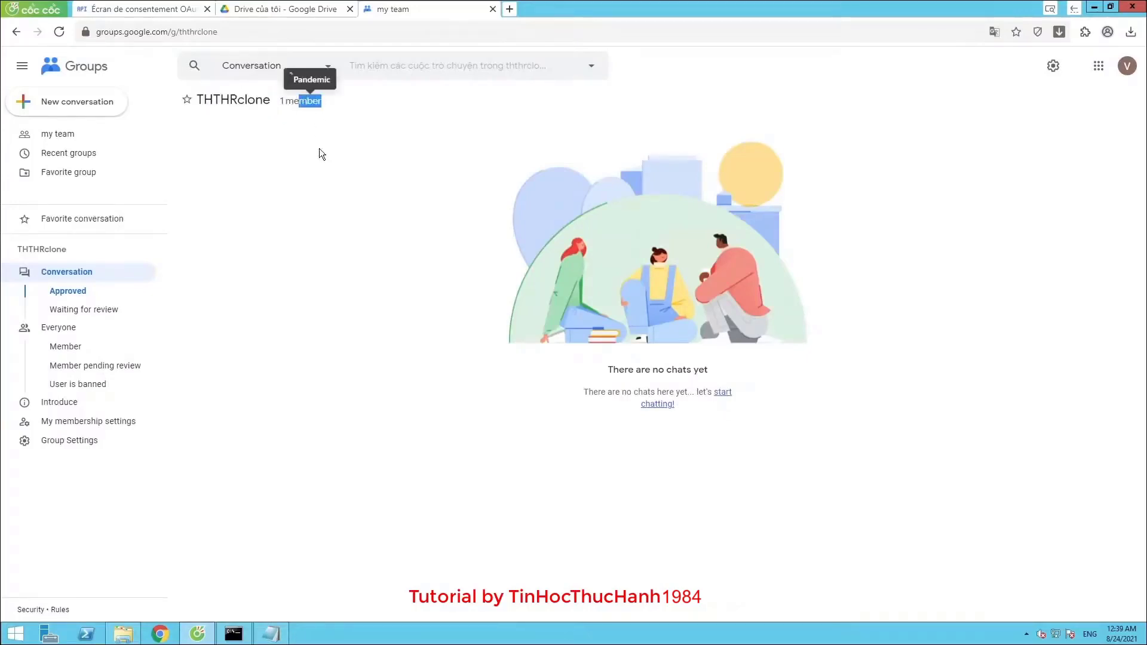
{"action": "left_click", "coordinate": [371, 200]}
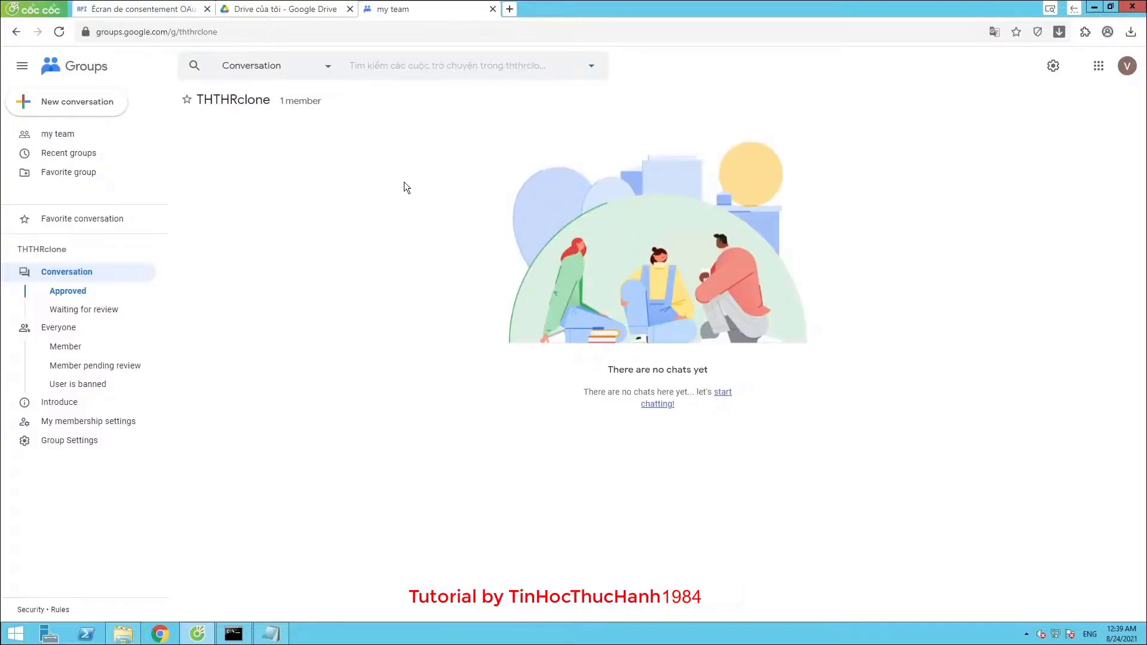
{"action": "right_click", "coordinate": [378, 172]}
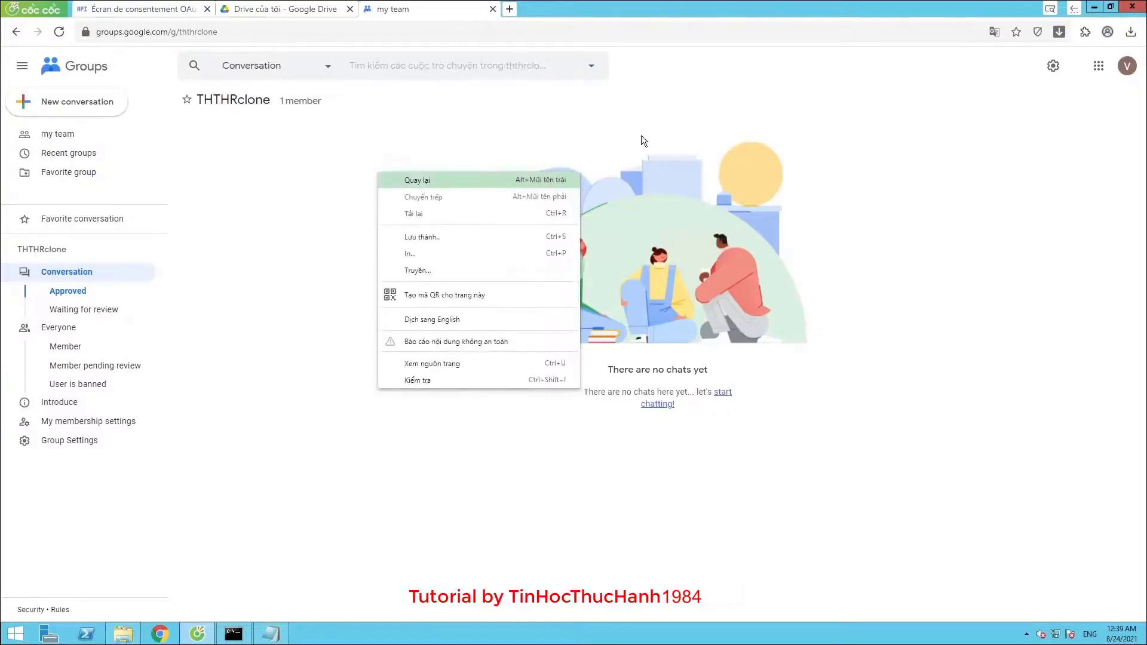
{"action": "left_click", "coordinate": [996, 35]}
{"action": "left_click", "coordinate": [898, 55]}
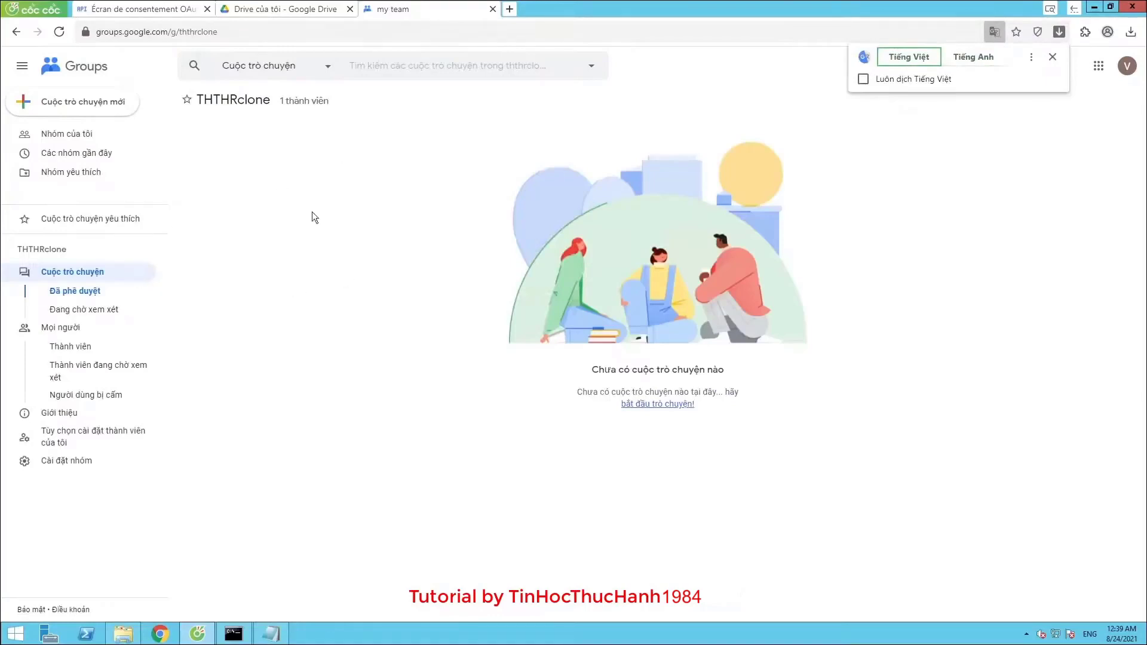
{"action": "left_click", "coordinate": [356, 170]}
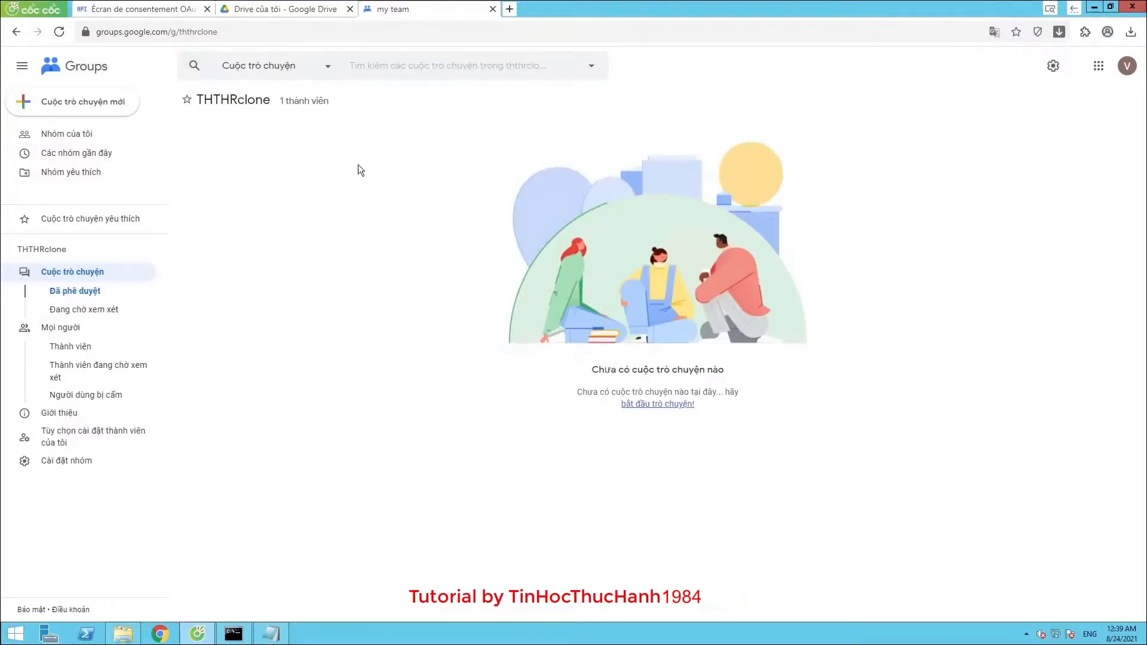
Switch the page back to English and show the group's Members list
{"action": "left_click", "coordinate": [993, 31]}
{"action": "left_click", "coordinate": [966, 59]}
{"action": "left_click", "coordinate": [532, 293]}
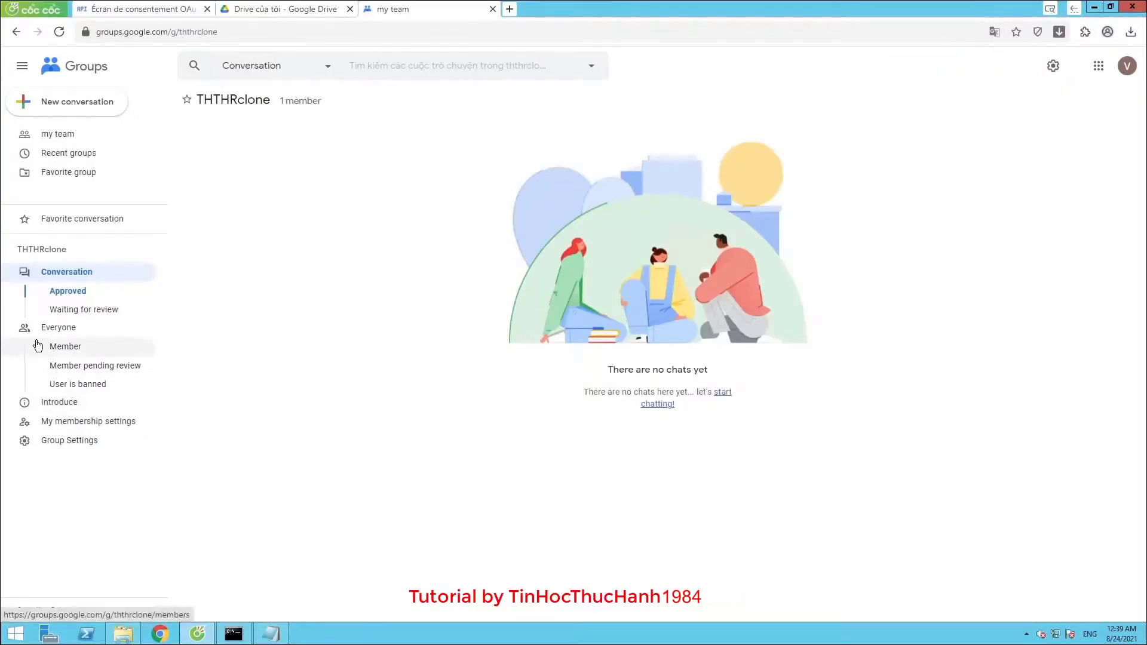
{"action": "left_click", "coordinate": [83, 351]}
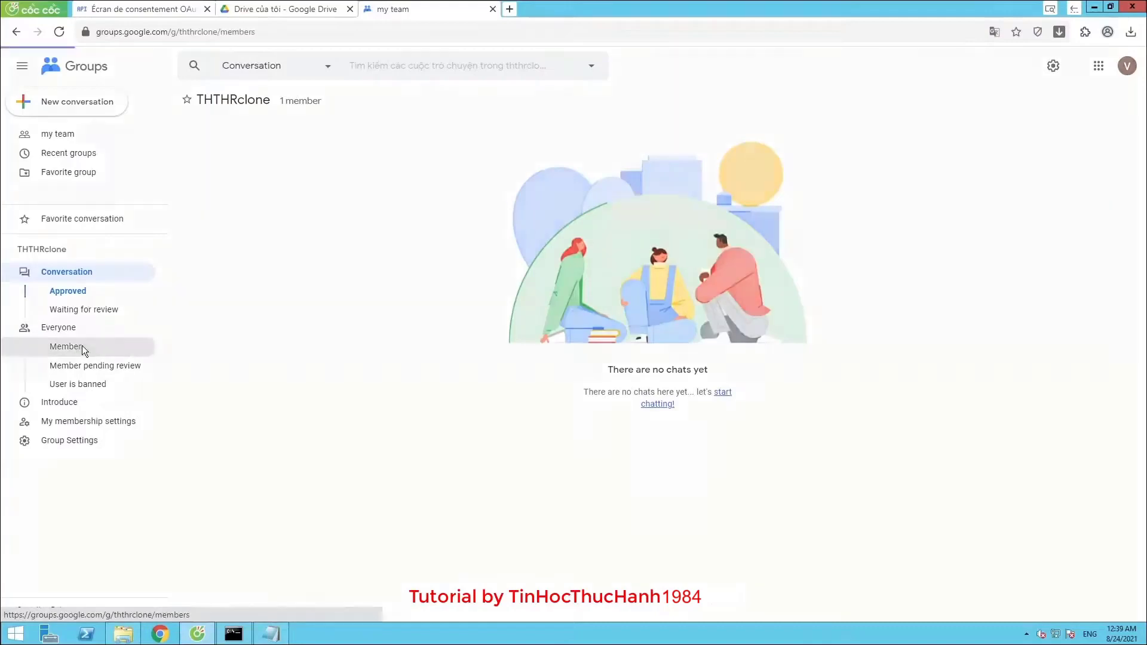
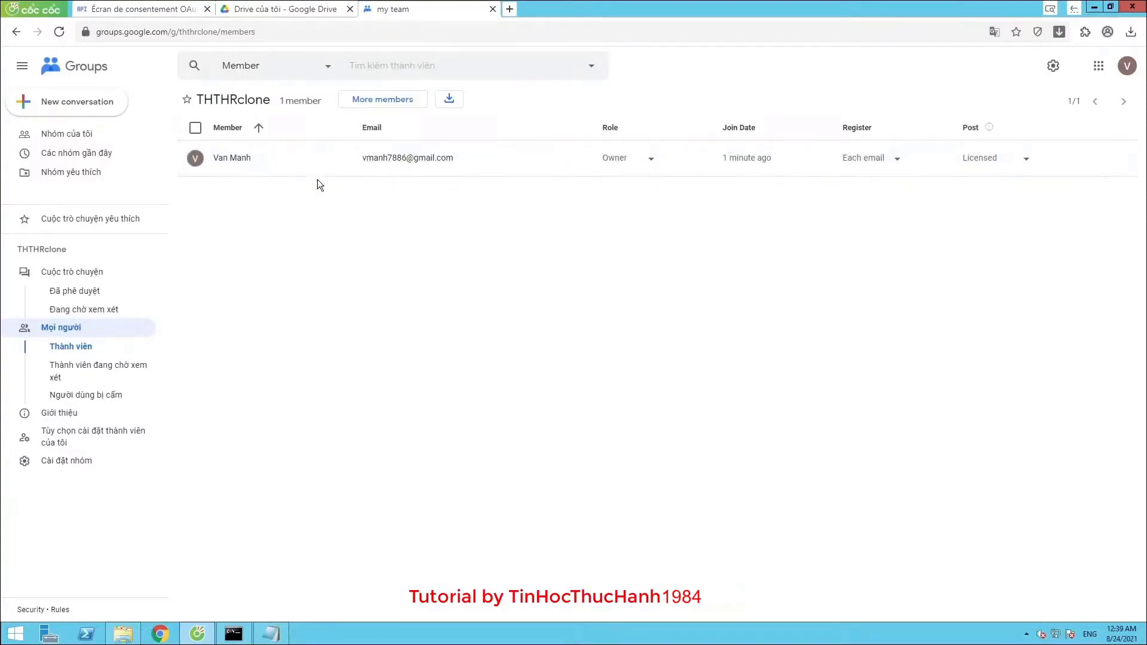
Switch to the AppRclone OAuth consent screen tab in Google Cloud
{"action": "left_click", "coordinate": [149, 10]}
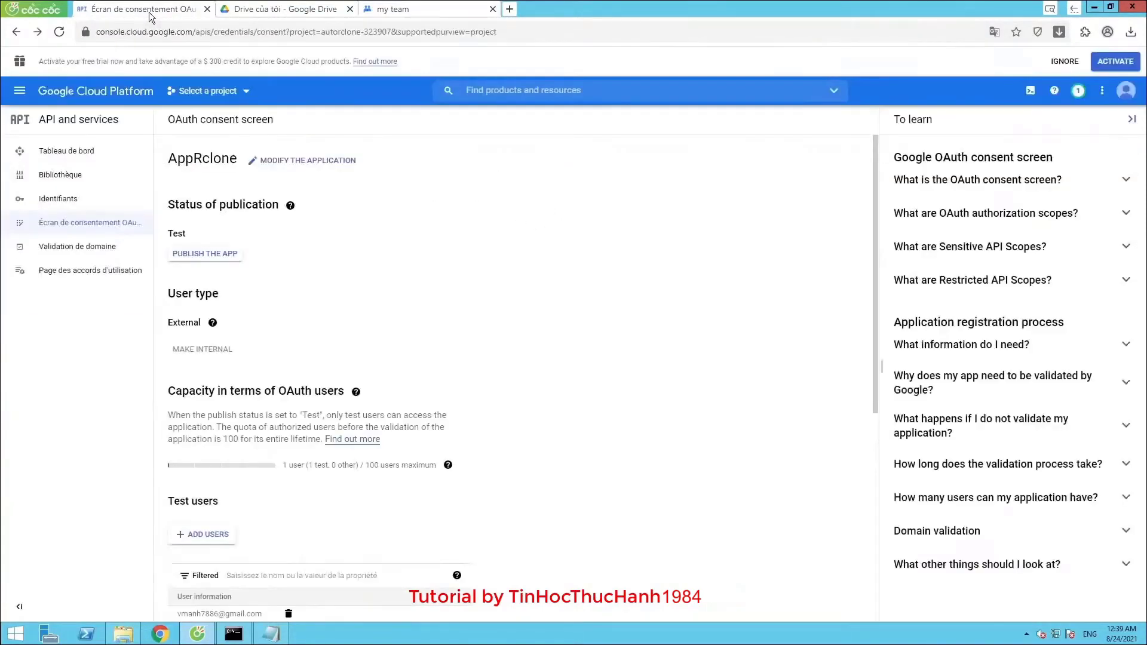
Open the project's credentials page and show 200 service accounts per page
{"action": "left_click", "coordinate": [65, 204]}
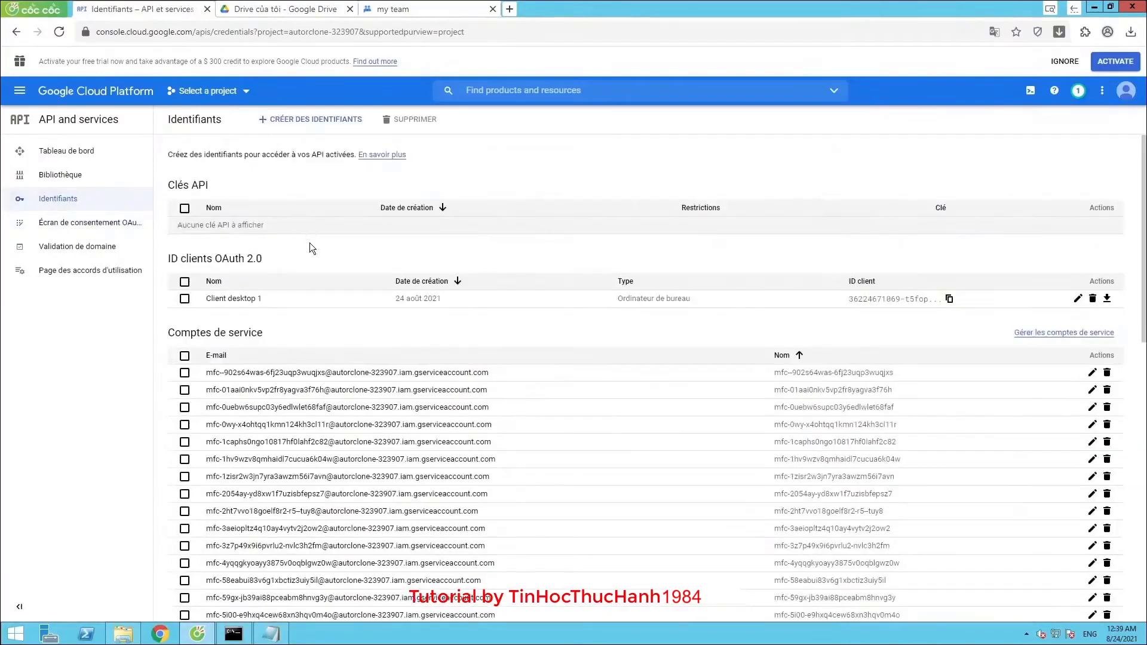
{"action": "scroll", "coordinate": [353, 259], "scroll_direction": "down", "scroll_amount": 10}
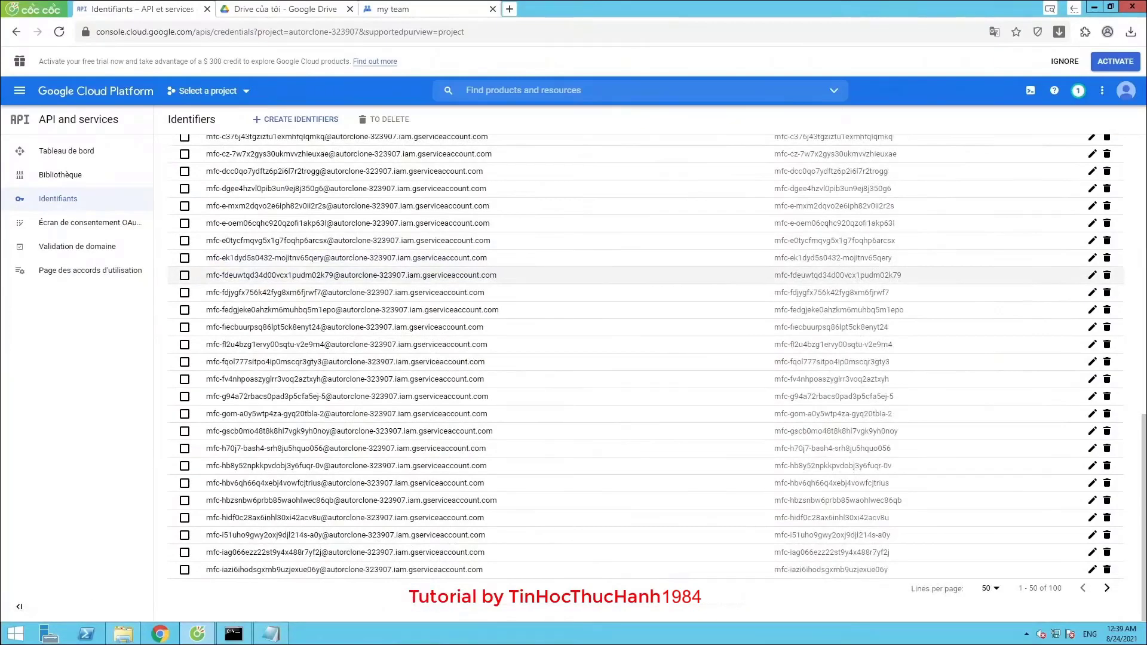
{"action": "left_click", "coordinate": [989, 589]}
{"action": "left_click", "coordinate": [985, 584]}
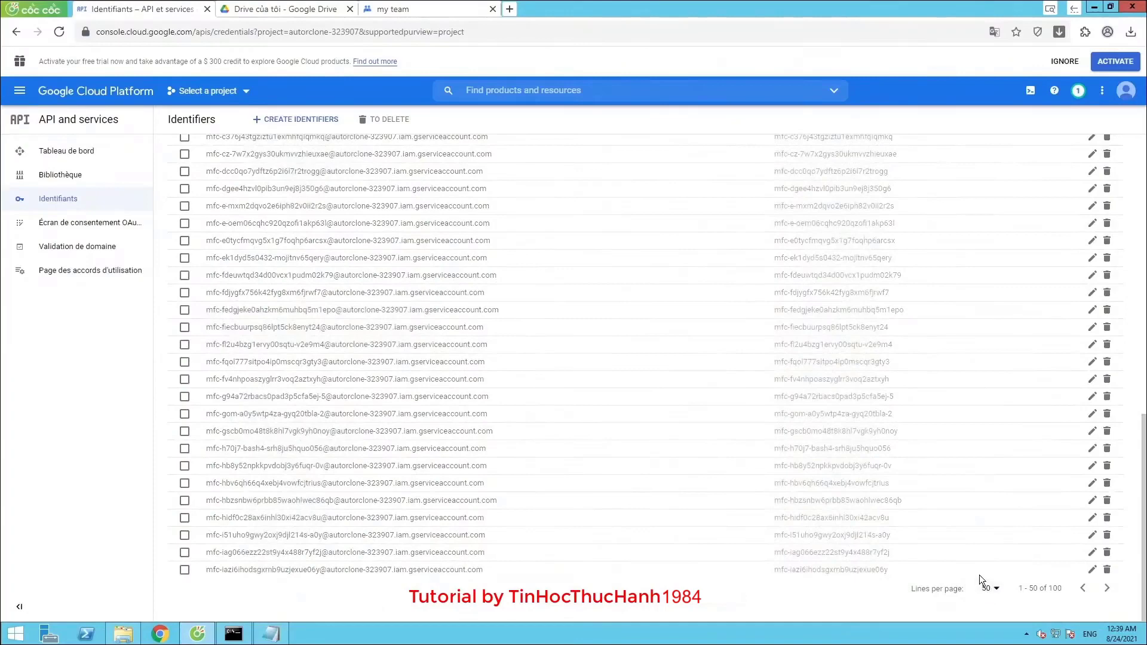
{"action": "scroll", "coordinate": [945, 560], "scroll_direction": "down", "scroll_amount": 10}
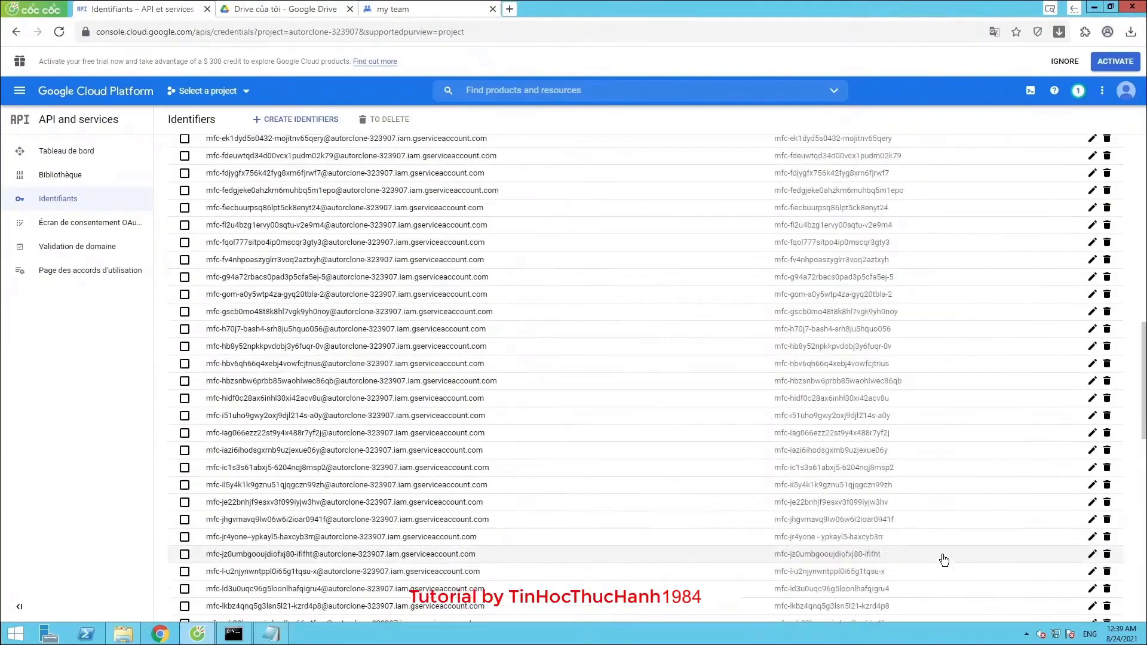
{"action": "scroll", "coordinate": [915, 563], "scroll_direction": "down", "scroll_amount": 3}
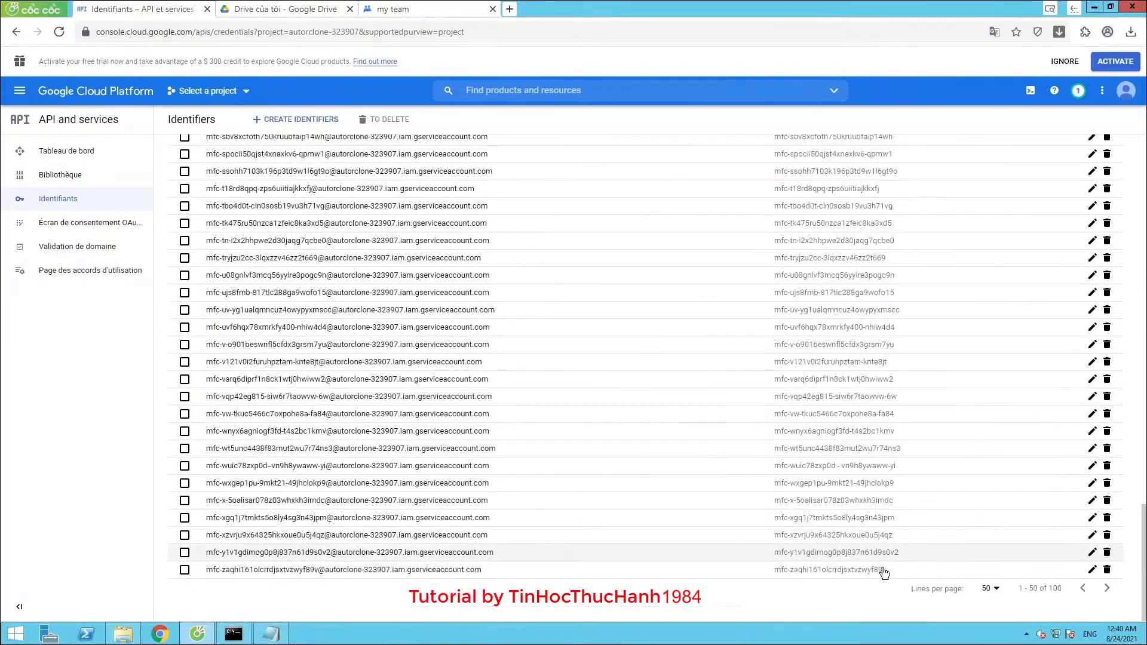
Select and copy all the service account emails, then start a blank browser tab
{"action": "left_click_drag", "start_coordinate": [907, 582], "coordinate": [208, 373]}
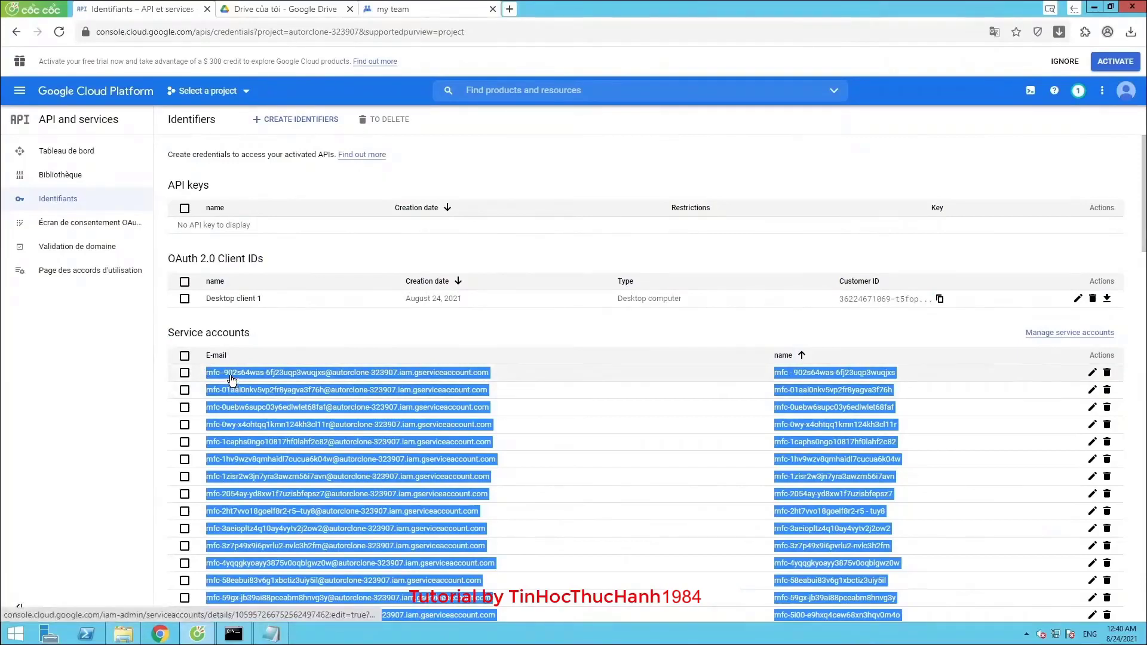
{"action": "right_click", "coordinate": [231, 379]}
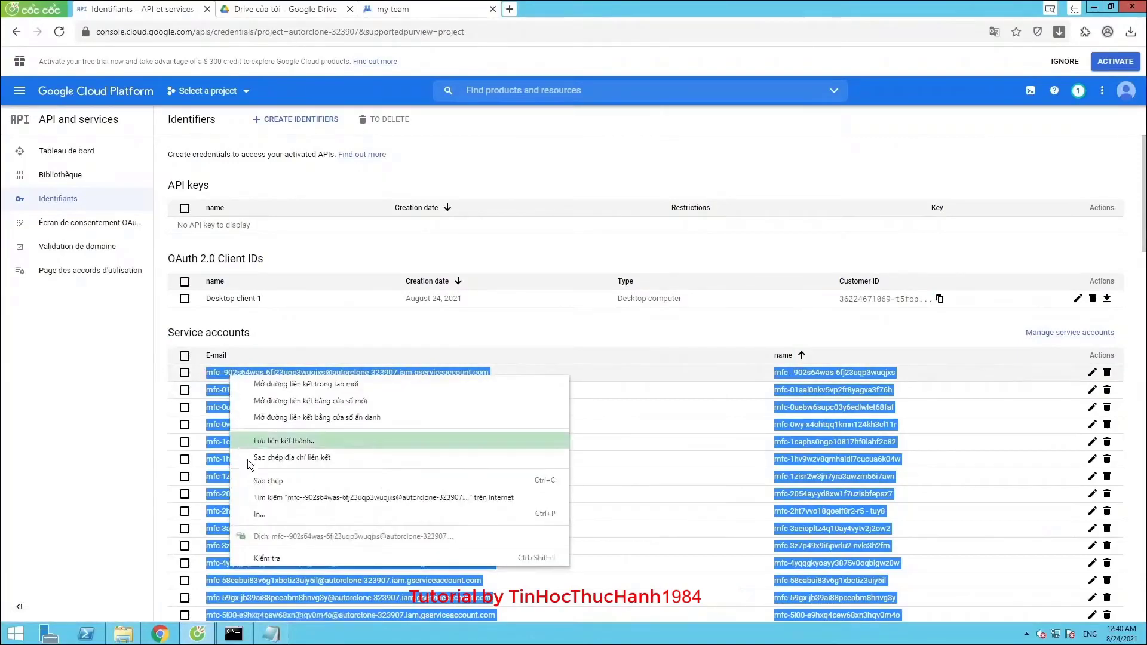
{"action": "left_click", "coordinate": [260, 482]}
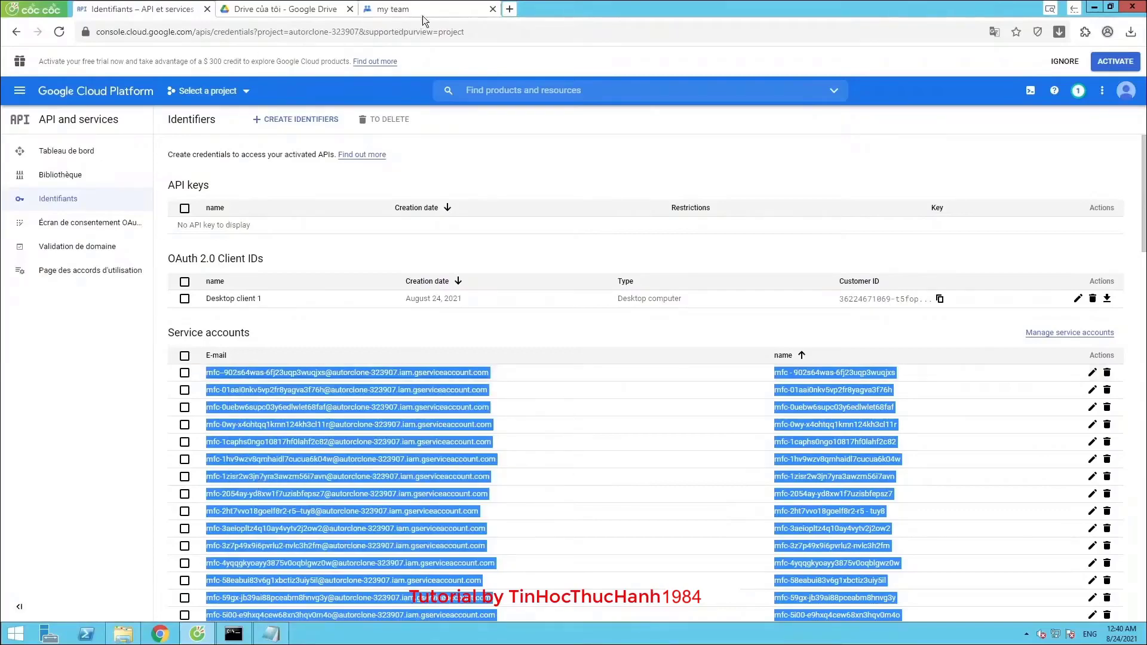
{"action": "left_click", "coordinate": [509, 9]}
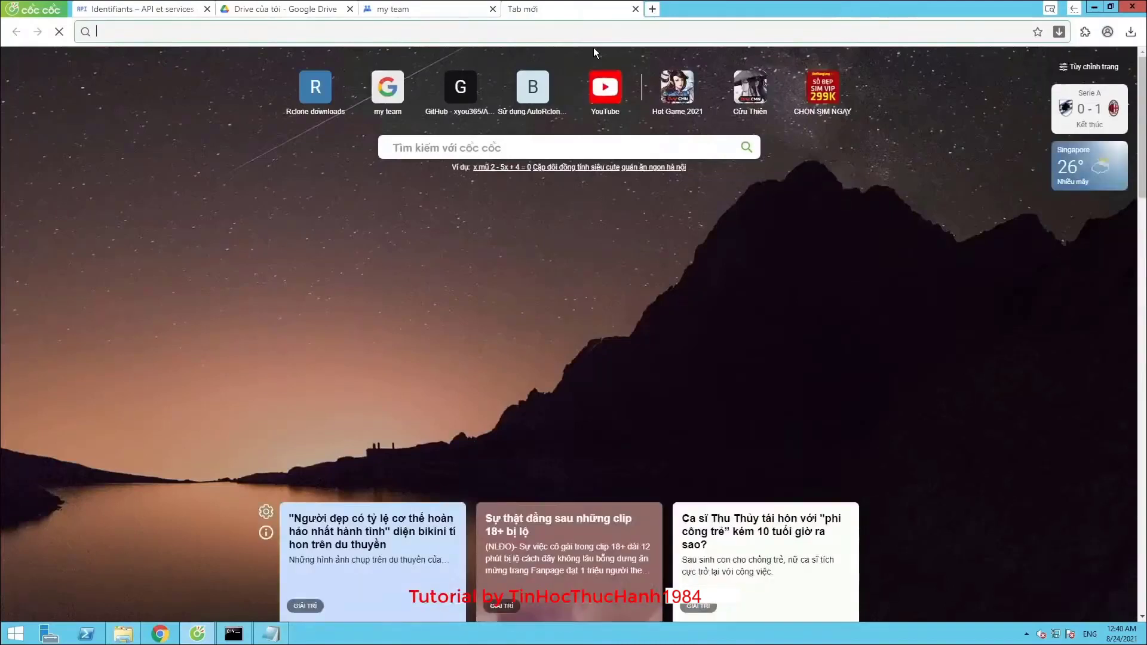
Go to drive.google.com to load the empty My Drive page
{"action": "type", "text": "g"}
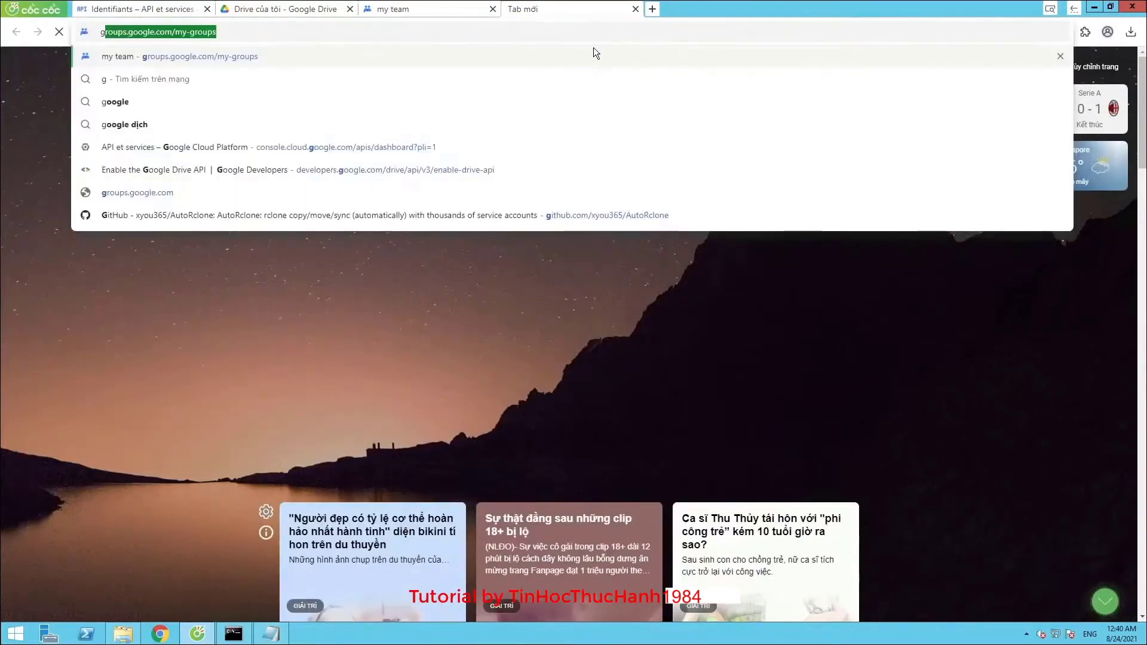
{"action": "key", "text": "Down"}
{"action": "key", "text": "Down"}
{"action": "key", "text": "Down"}
{"action": "key", "text": "Up"}
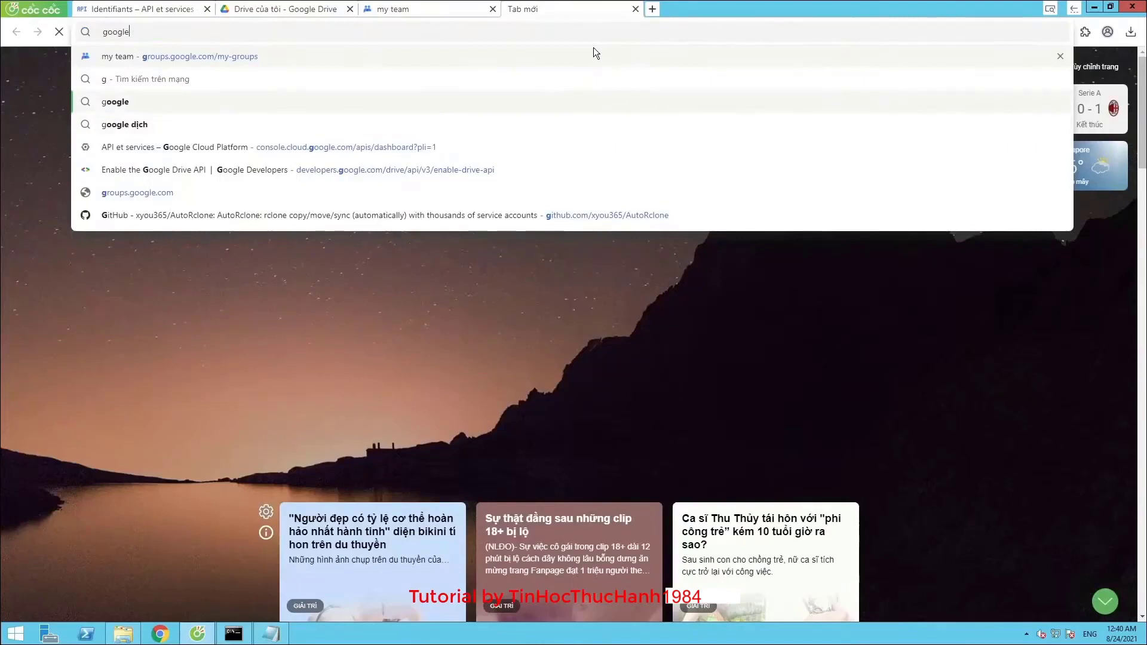
{"action": "key", "text": "ctrl+a"}
{"action": "type", "text": "dr"}
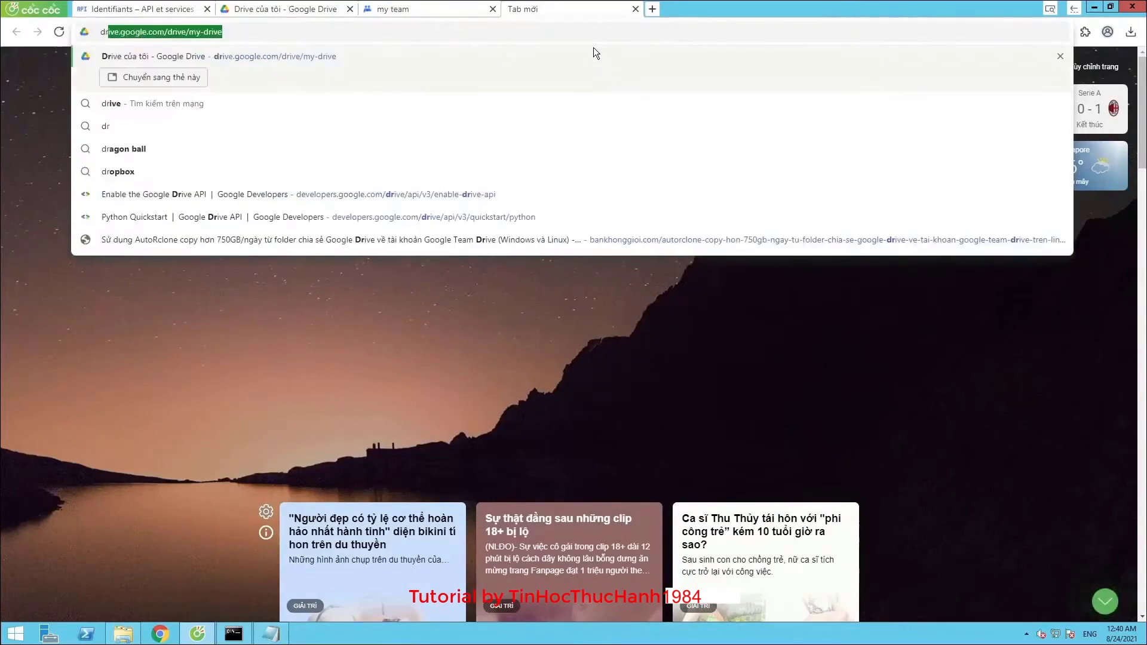
{"action": "key", "text": "Return"}
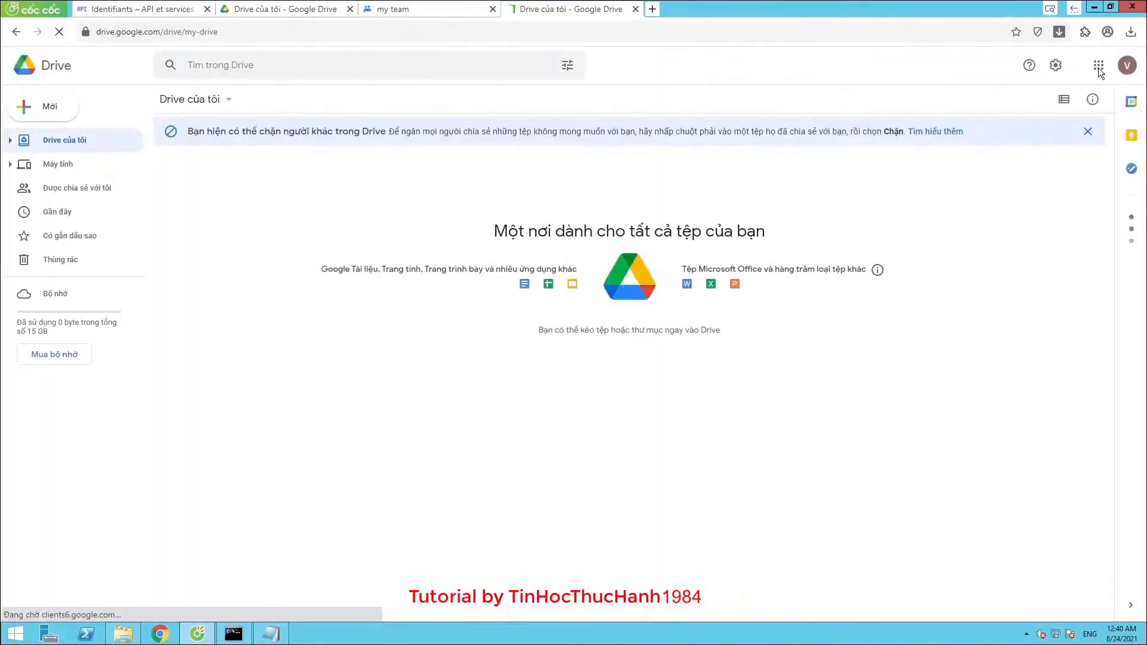
Launch Google Sheets (Trang tính) from the Google apps grid
{"action": "left_click", "coordinate": [1098, 66]}
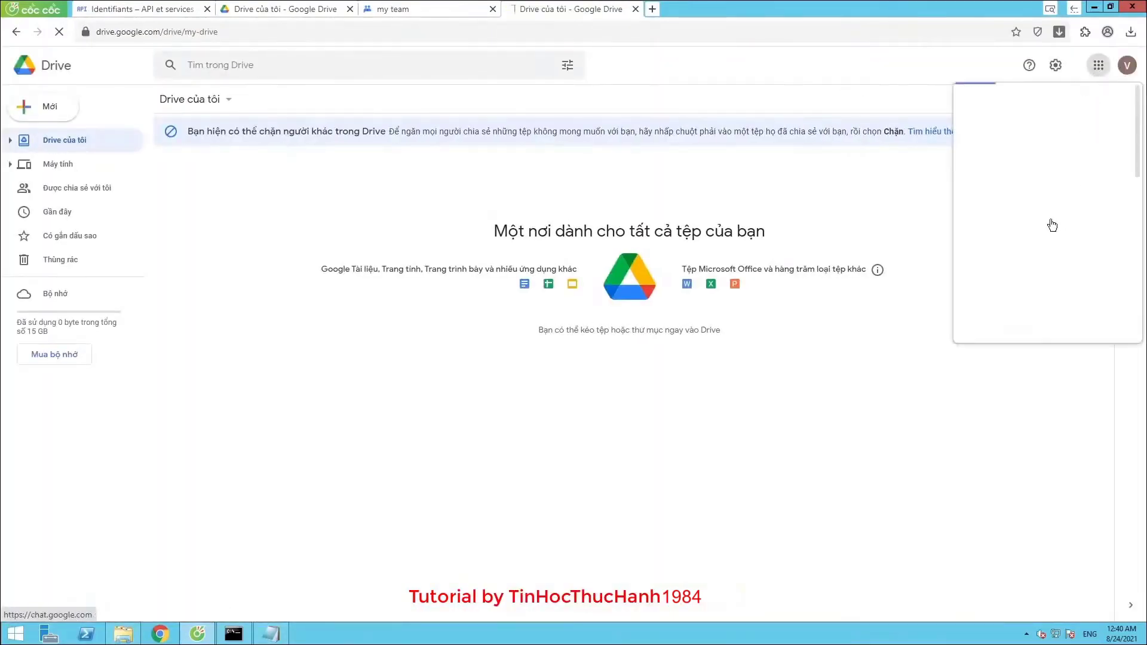
{"action": "scroll", "coordinate": [1047, 250], "scroll_direction": "down", "scroll_amount": 2}
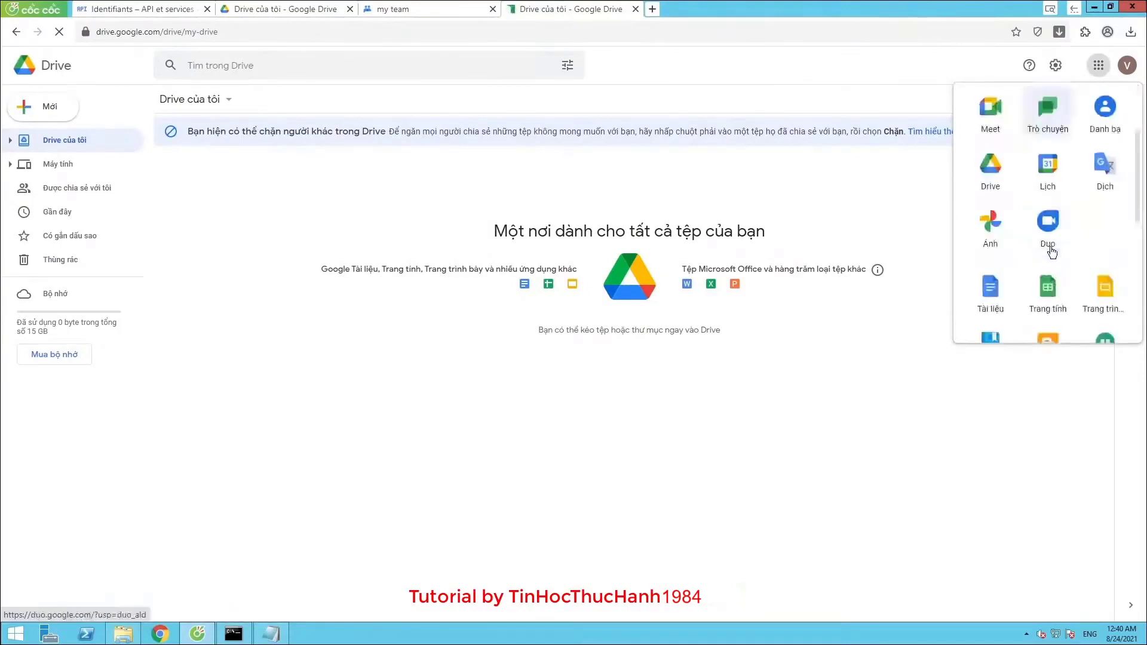
{"action": "left_click", "coordinate": [1044, 295]}
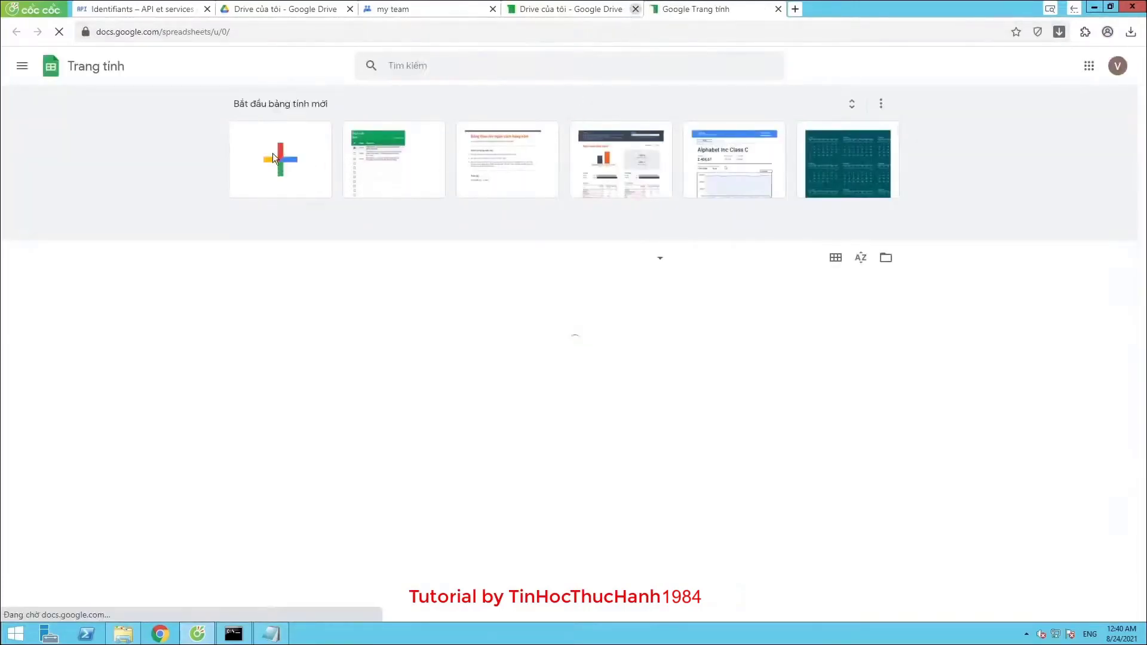
Create a blank spreadsheet, paste the service account emails, and add a second sheet
{"action": "left_click", "coordinate": [272, 153]}
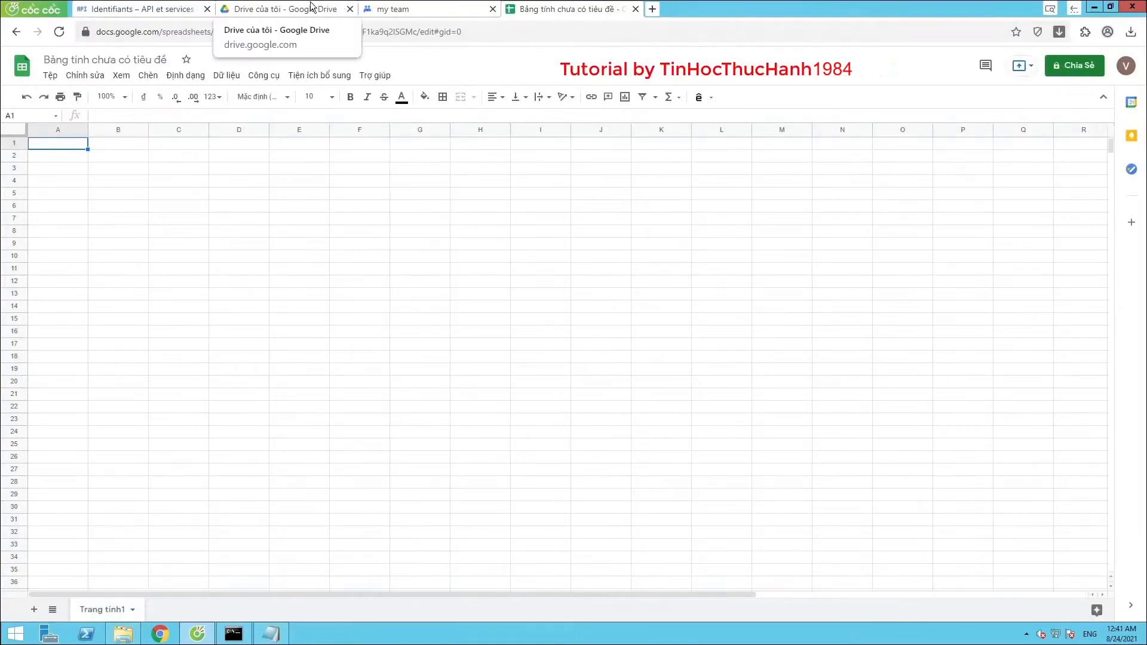
{"action": "key", "text": "ctrl+v"}
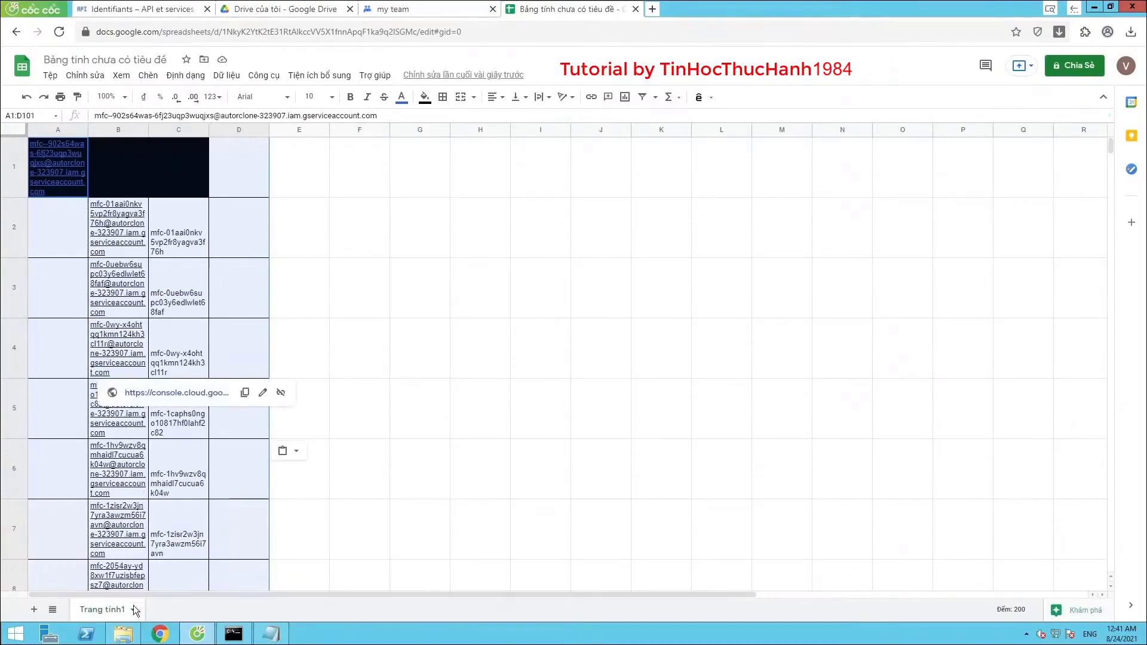
{"action": "left_click", "coordinate": [34, 609]}
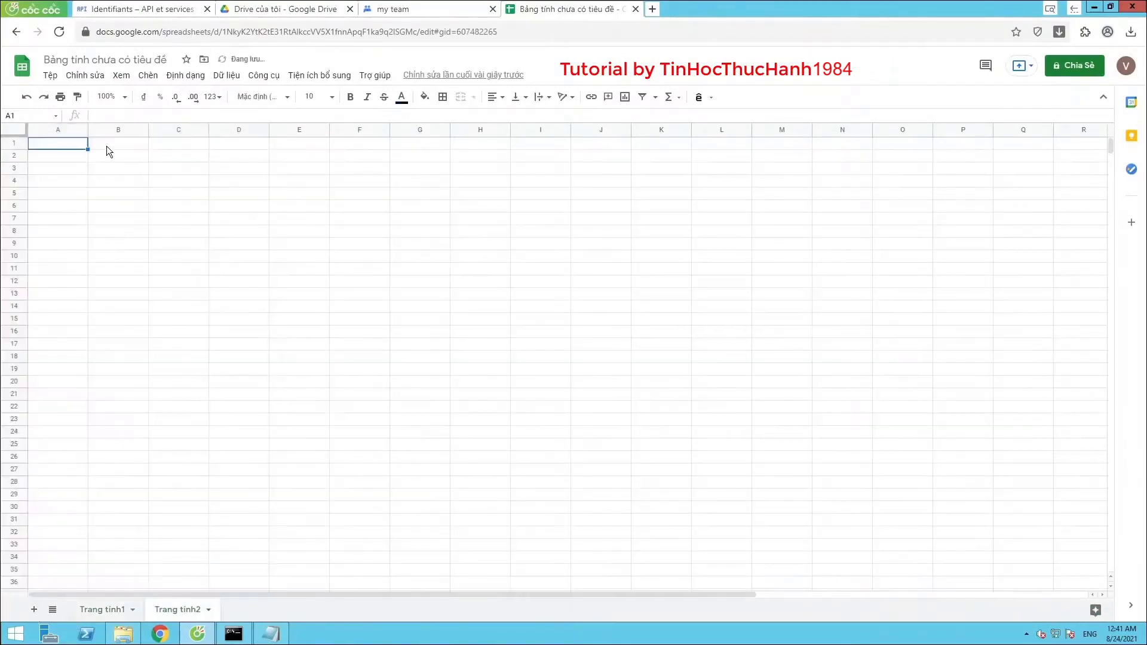
{"action": "right_click", "coordinate": [51, 145]}
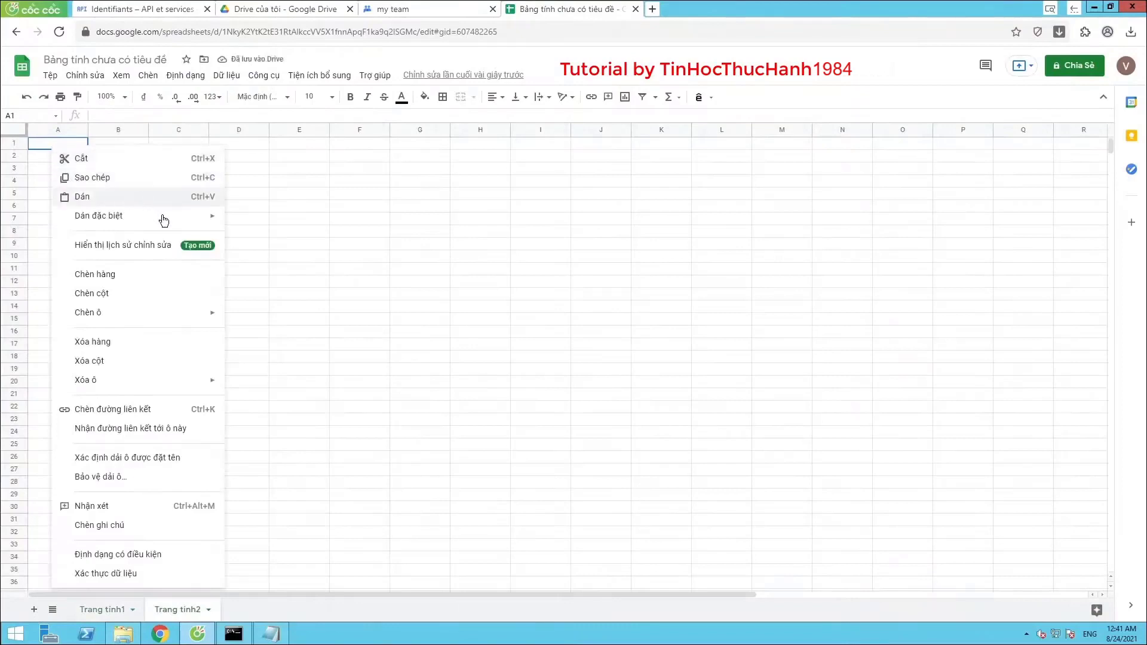
{"action": "mouse_move", "coordinate": [162, 219]}
{"action": "left_click", "coordinate": [259, 218]}
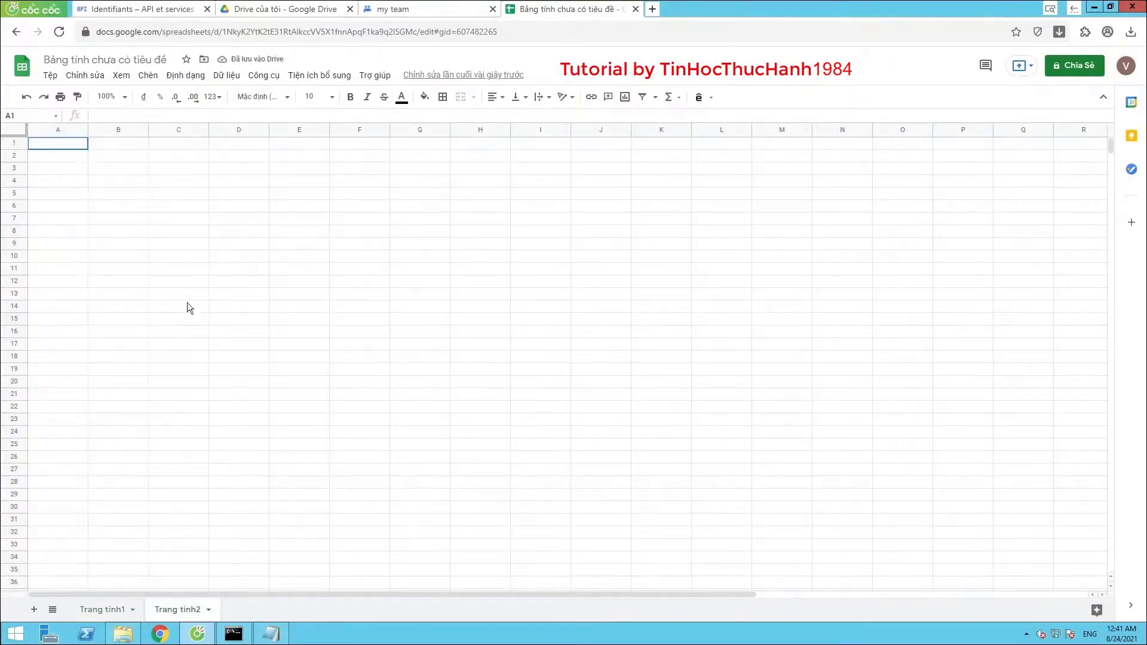
Copy all of the first sheet and paste it into the second sheet's A1 as values only
{"action": "left_click", "coordinate": [110, 609]}
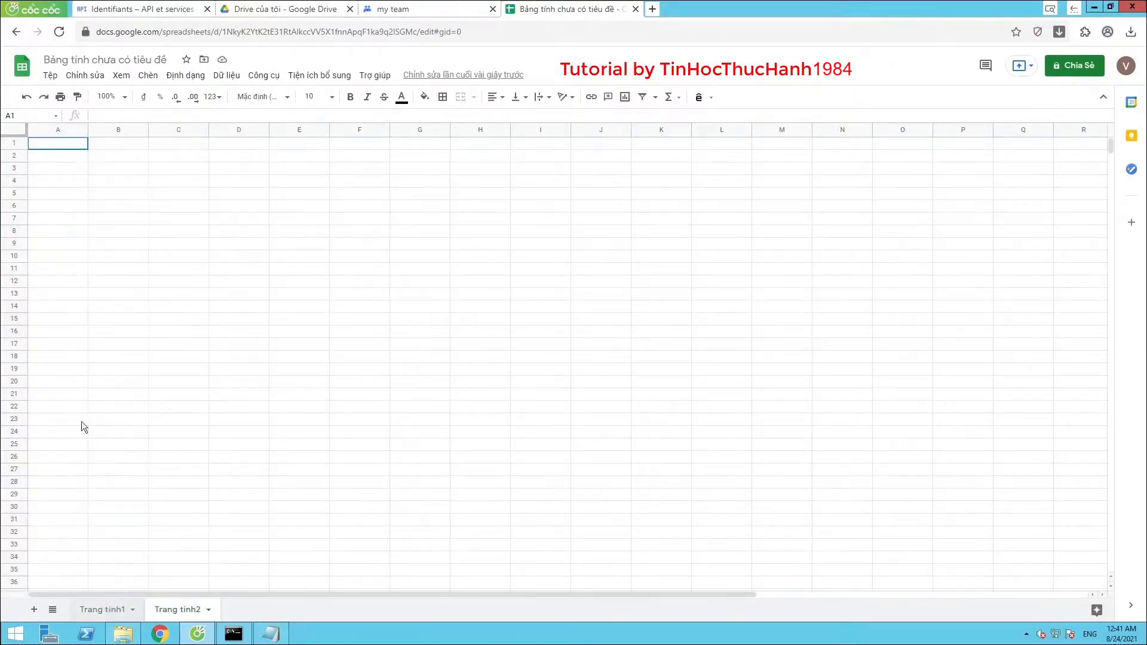
{"action": "left_click", "coordinate": [15, 129]}
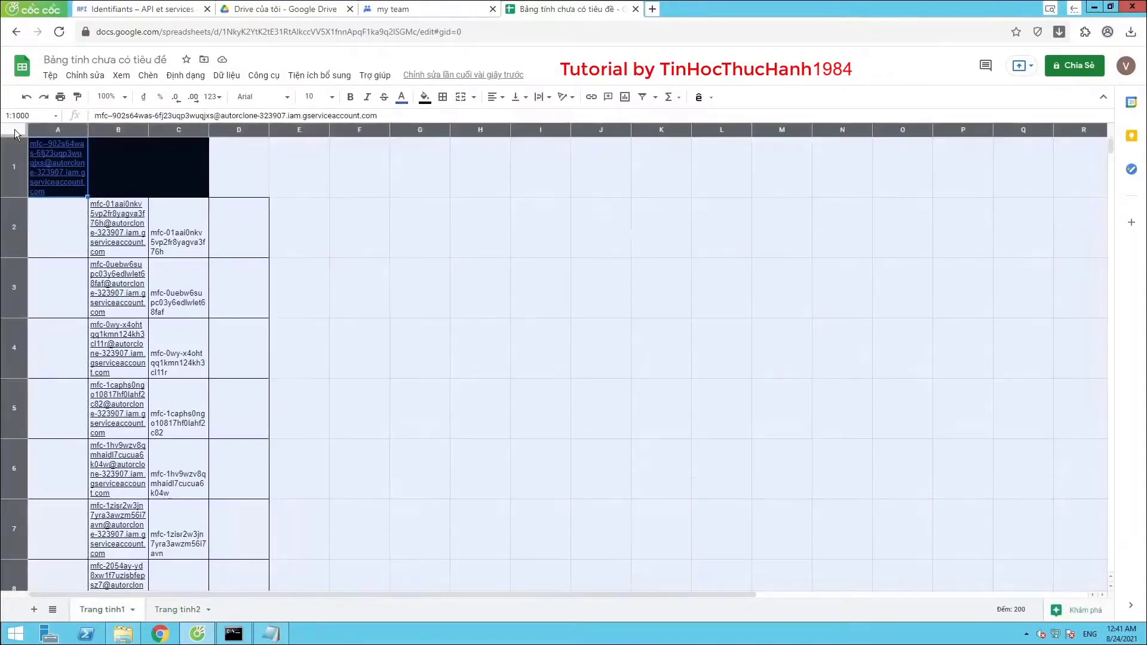
{"action": "right_click", "coordinate": [52, 156]}
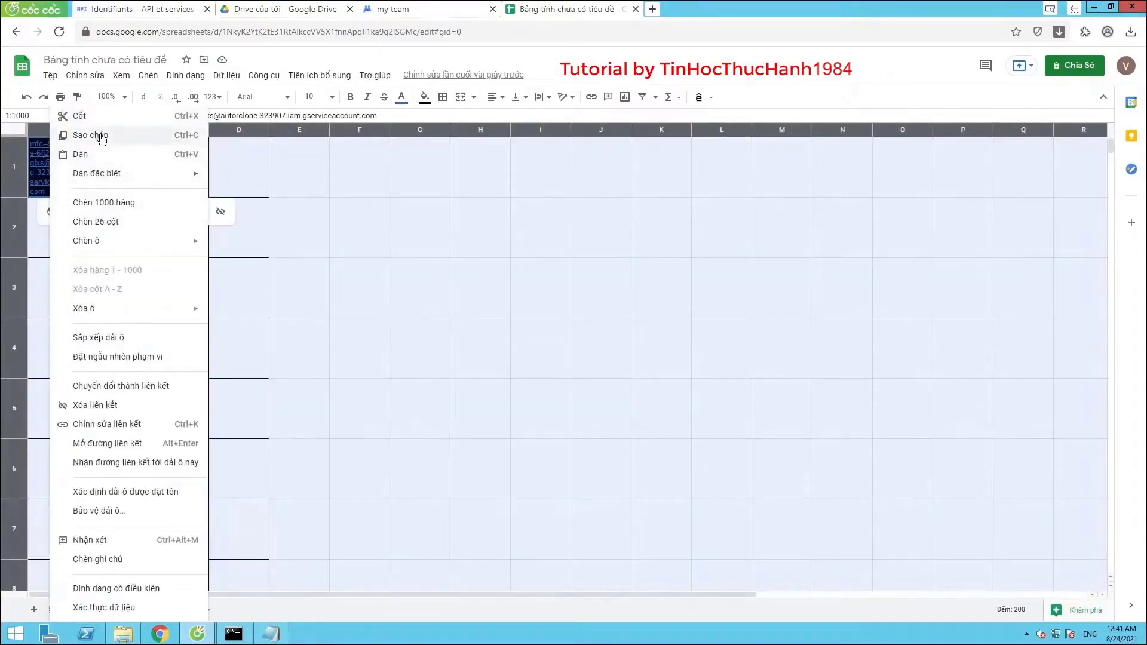
{"action": "key", "text": "Escape"}
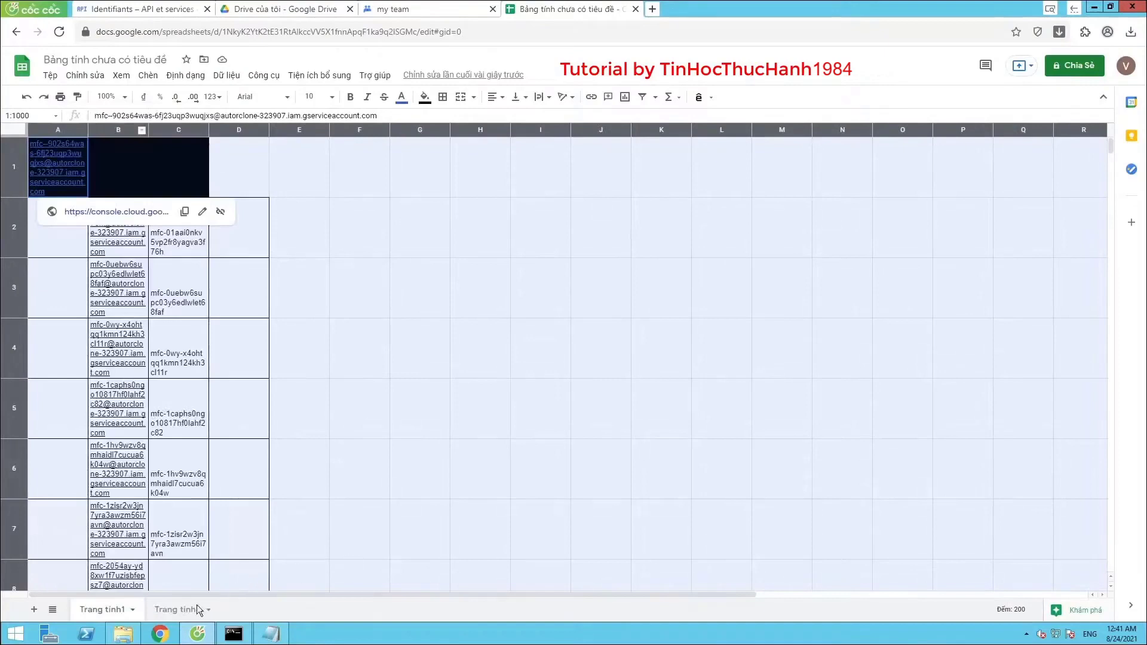
{"action": "left_click", "coordinate": [183, 609]}
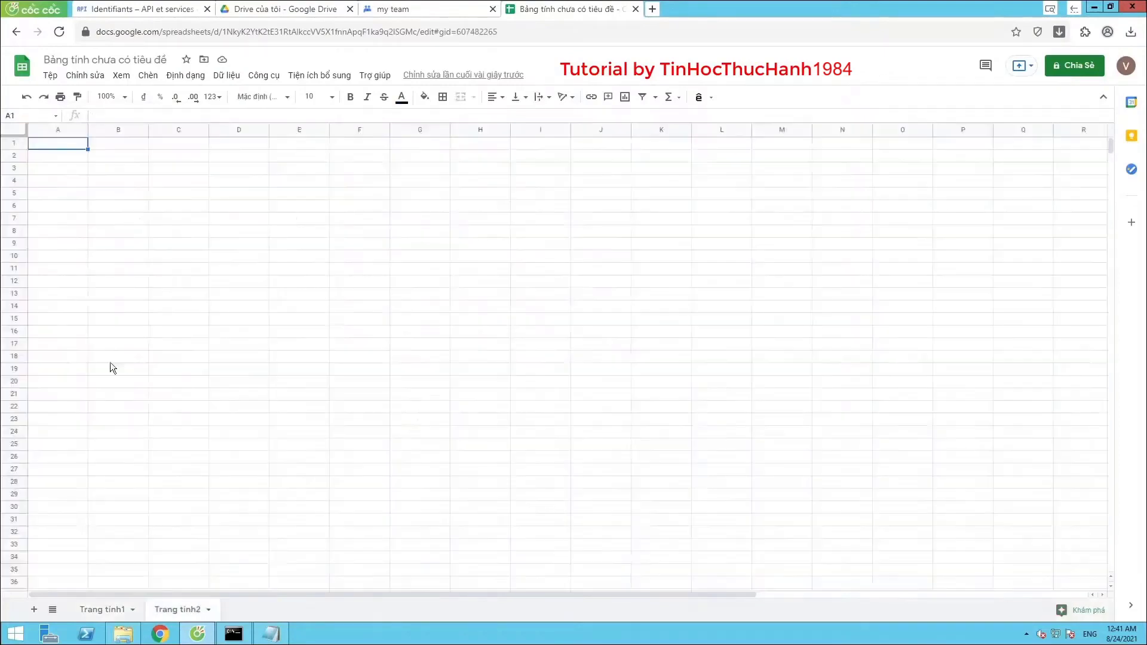
{"action": "right_click", "coordinate": [70, 150]}
{"action": "mouse_move", "coordinate": [149, 217]}
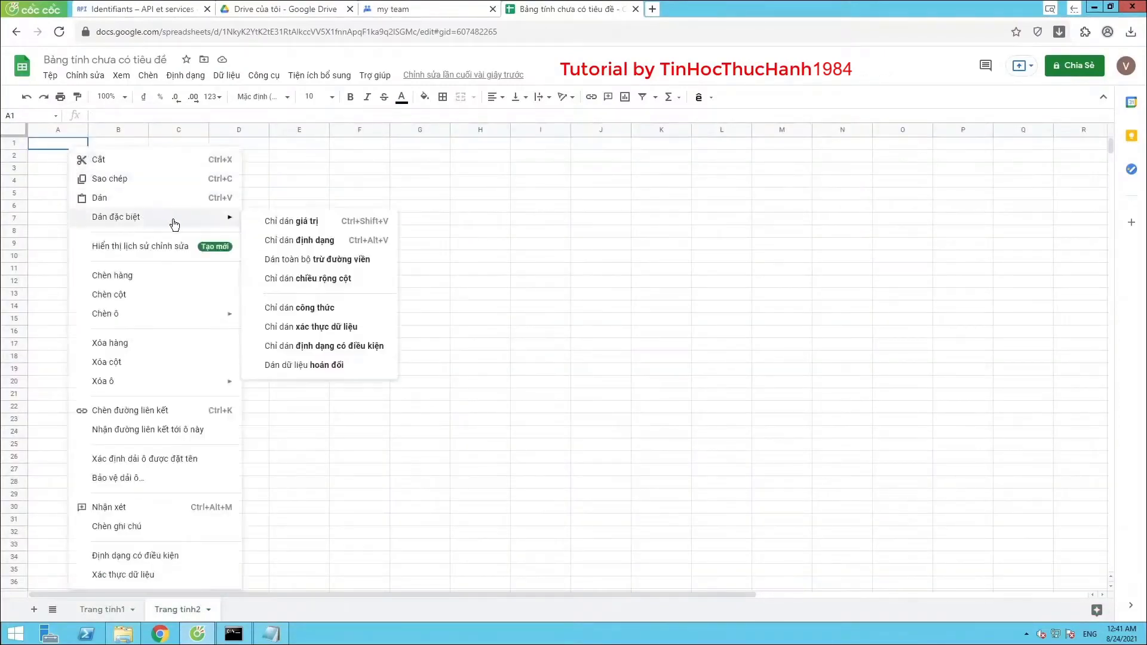
{"action": "left_click", "coordinate": [284, 224]}
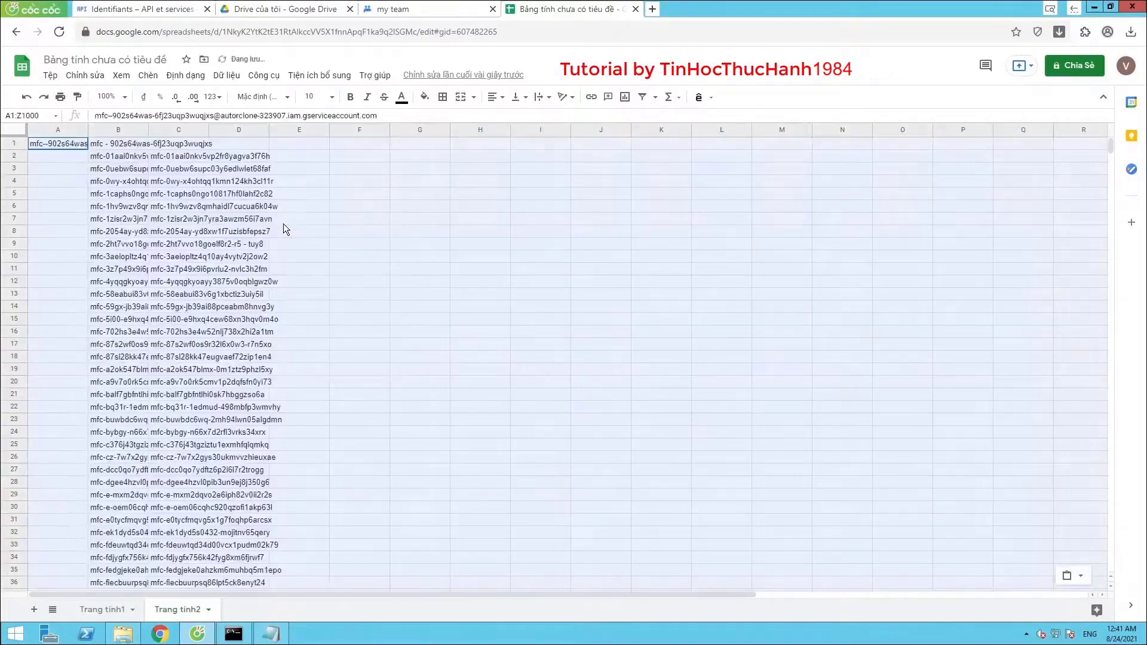
Inspect the emails in A1 and B1 and widen column B to show full addresses
{"action": "left_click", "coordinate": [63, 209]}
{"action": "left_click", "coordinate": [62, 146]}
{"action": "left_click", "coordinate": [107, 148]}
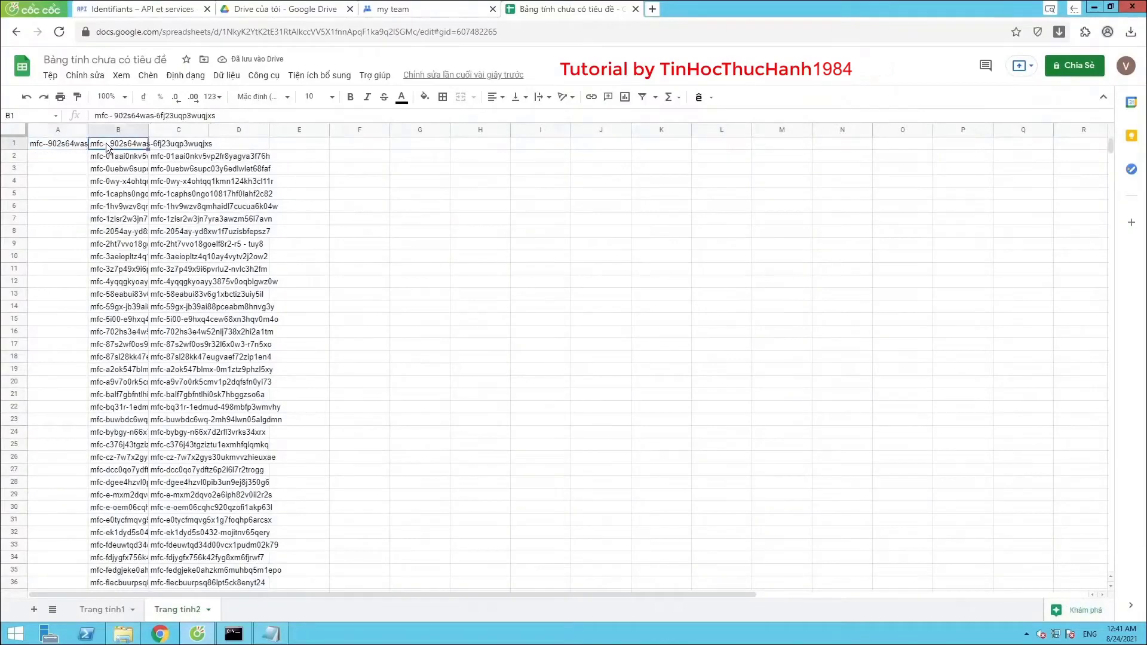
{"action": "left_click", "coordinate": [72, 146]}
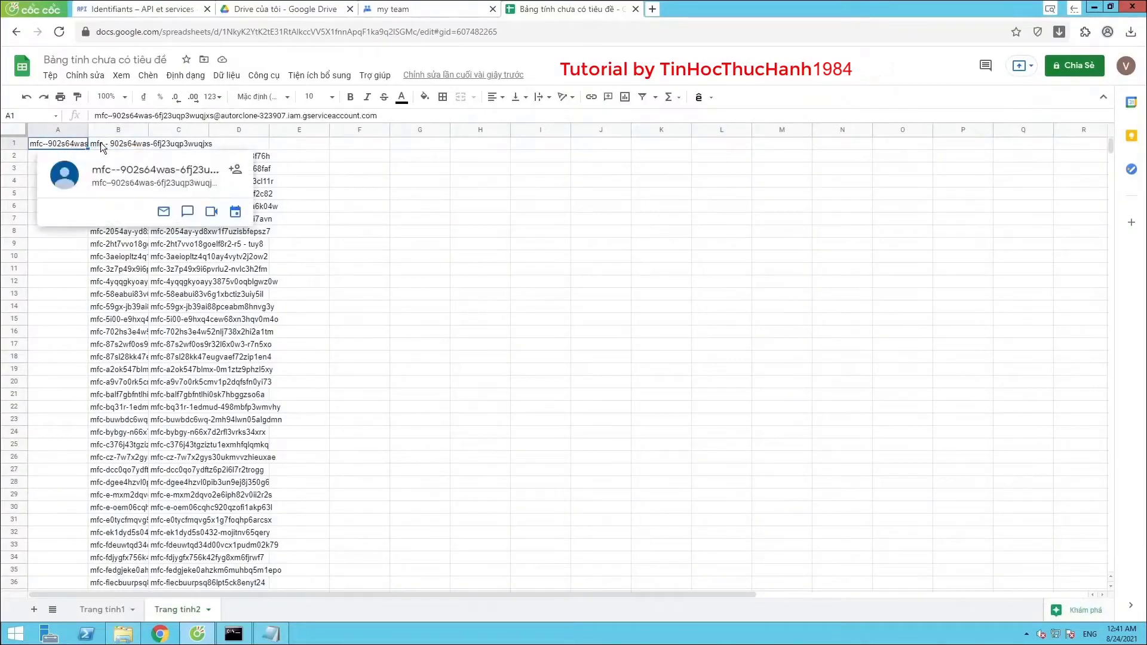
{"action": "left_click", "coordinate": [104, 147]}
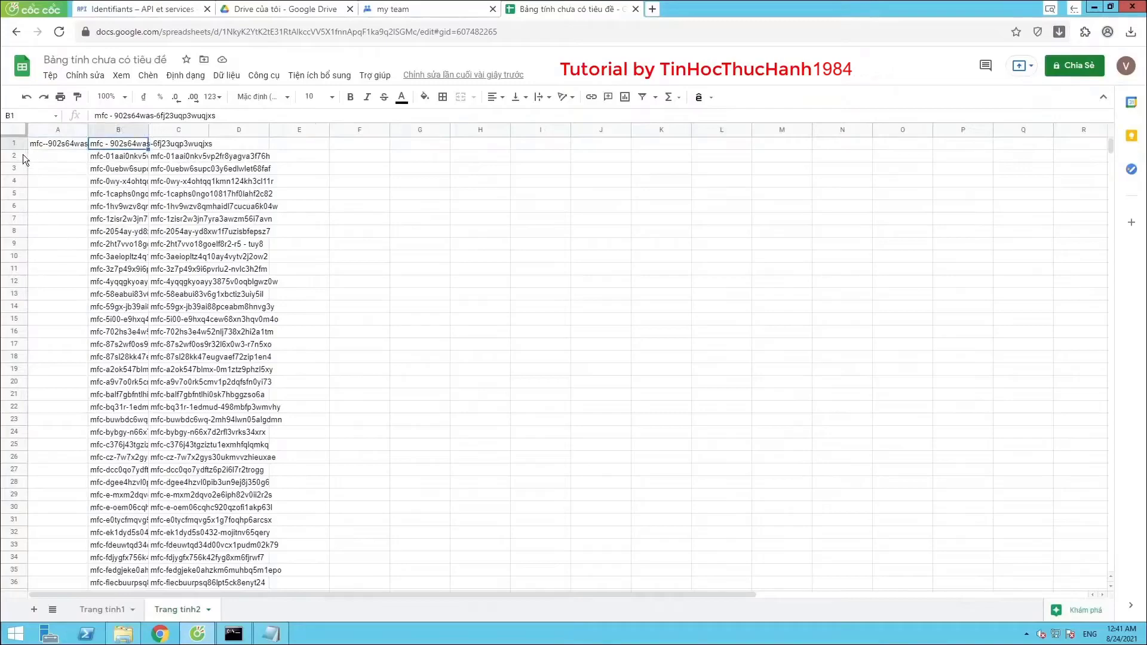
{"action": "scroll", "coordinate": [142, 293], "scroll_direction": "down", "scroll_amount": 5}
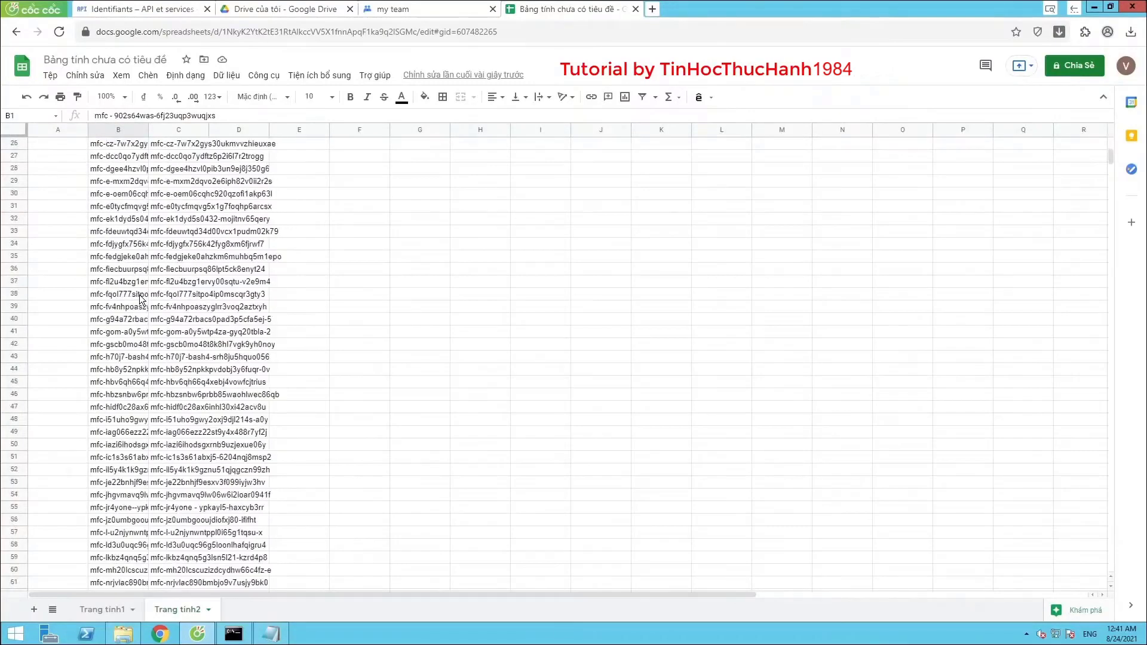
{"action": "left_click_drag", "start_coordinate": [307, 122], "coordinate": [508, 127]}
Clear the malformed B1 entry and move A1's complete email into B1
{"action": "scroll", "coordinate": [134, 323], "scroll_direction": "up", "scroll_amount": 8}
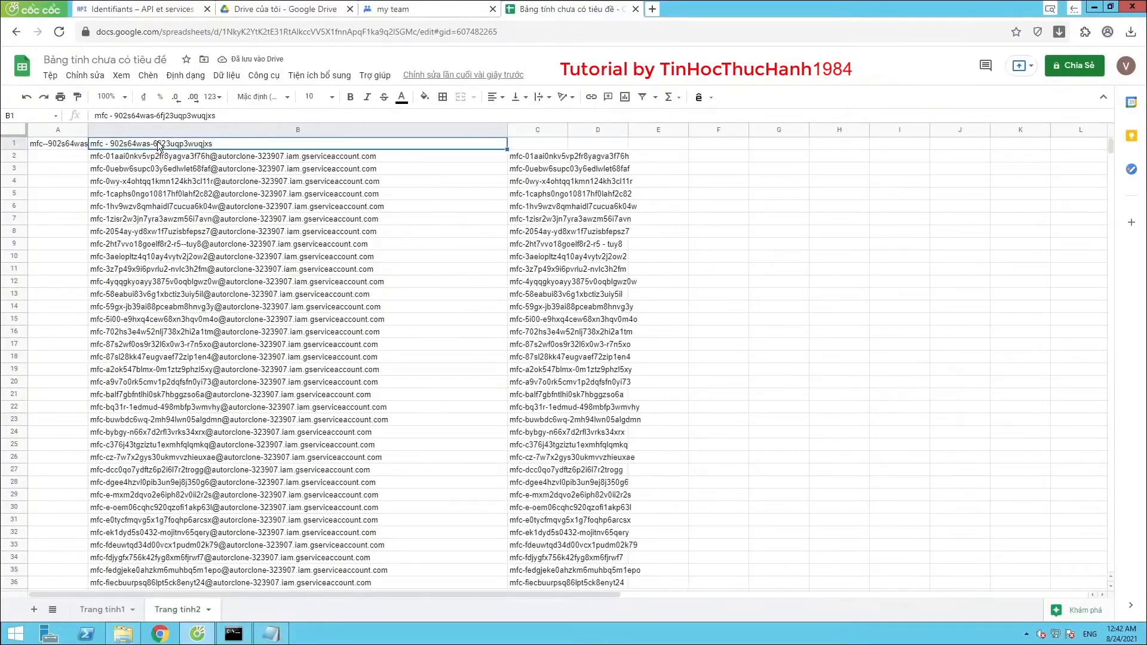
{"action": "key", "text": "Delete"}
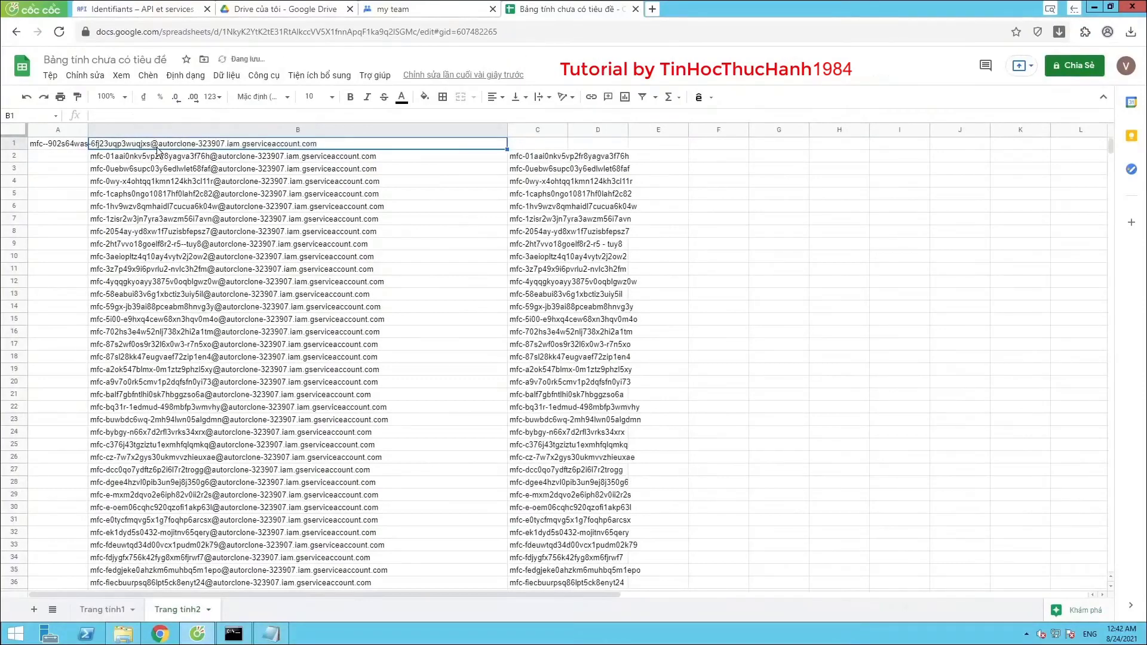
{"action": "left_click", "coordinate": [59, 143]}
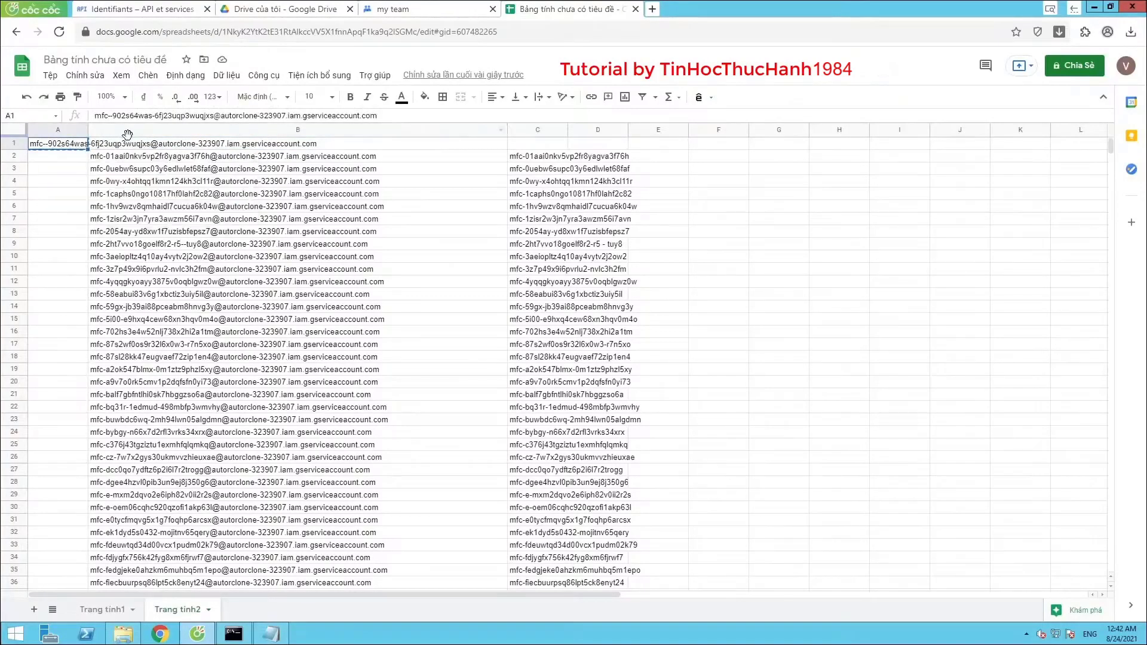
{"action": "key", "text": "ctrl+c"}
{"action": "left_click", "coordinate": [132, 147]}
{"action": "key", "text": "ctrl+v"}
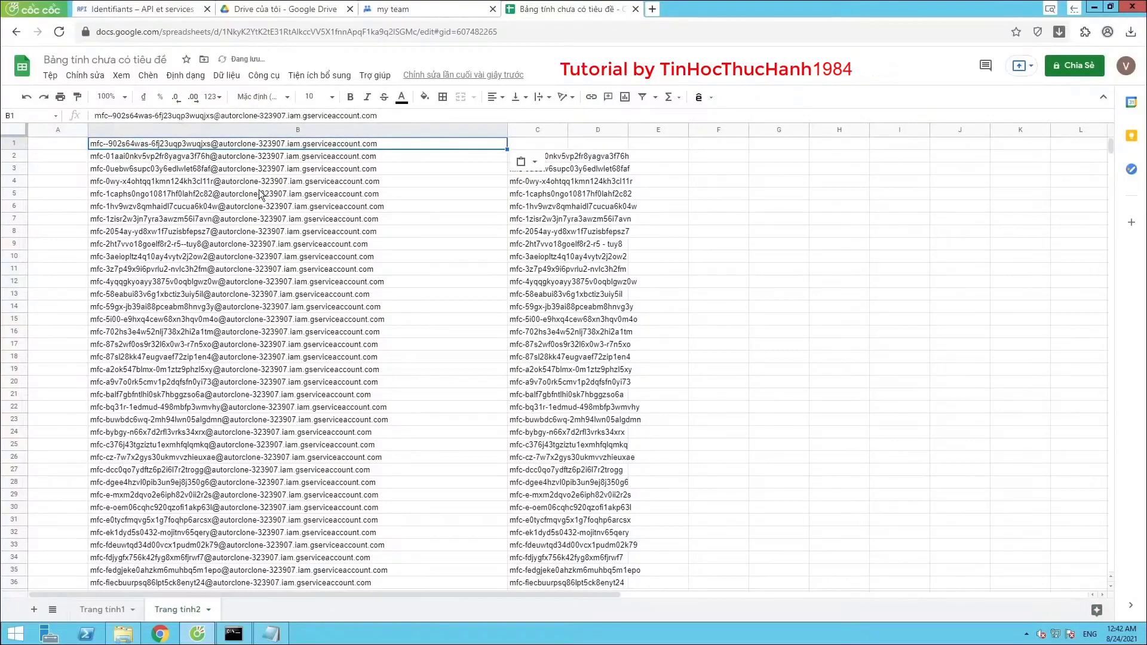
Confirm the email list runs through row 100, then return to the top
{"action": "scroll", "coordinate": [210, 250], "scroll_direction": "down", "scroll_amount": 15}
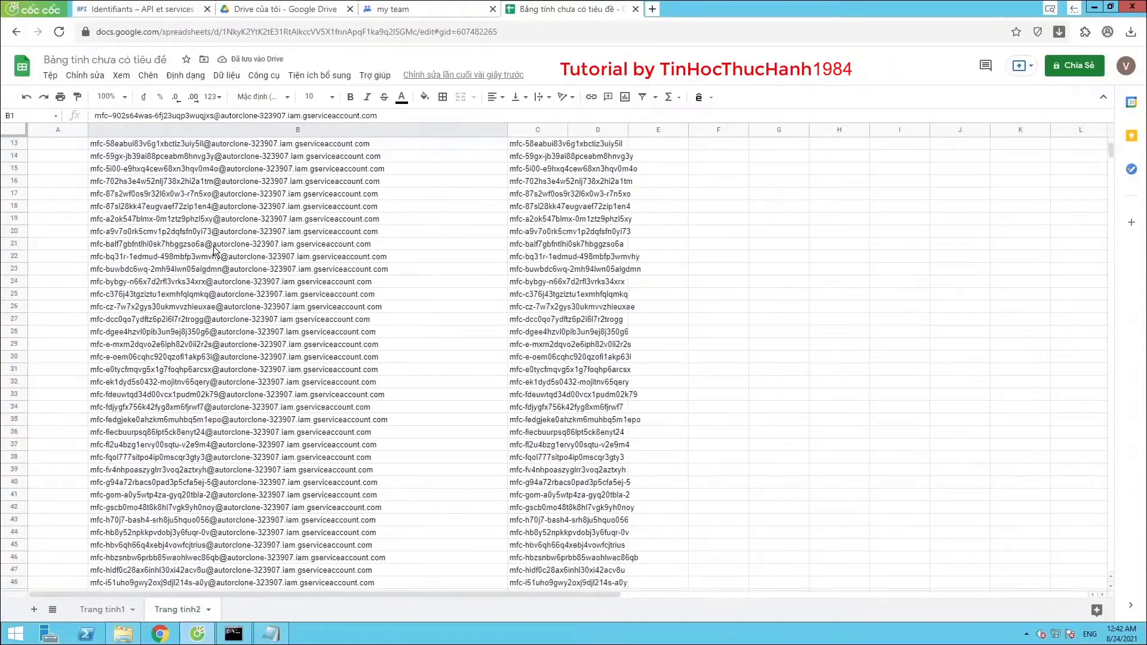
{"action": "scroll", "coordinate": [213, 264], "scroll_direction": "down", "scroll_amount": 9}
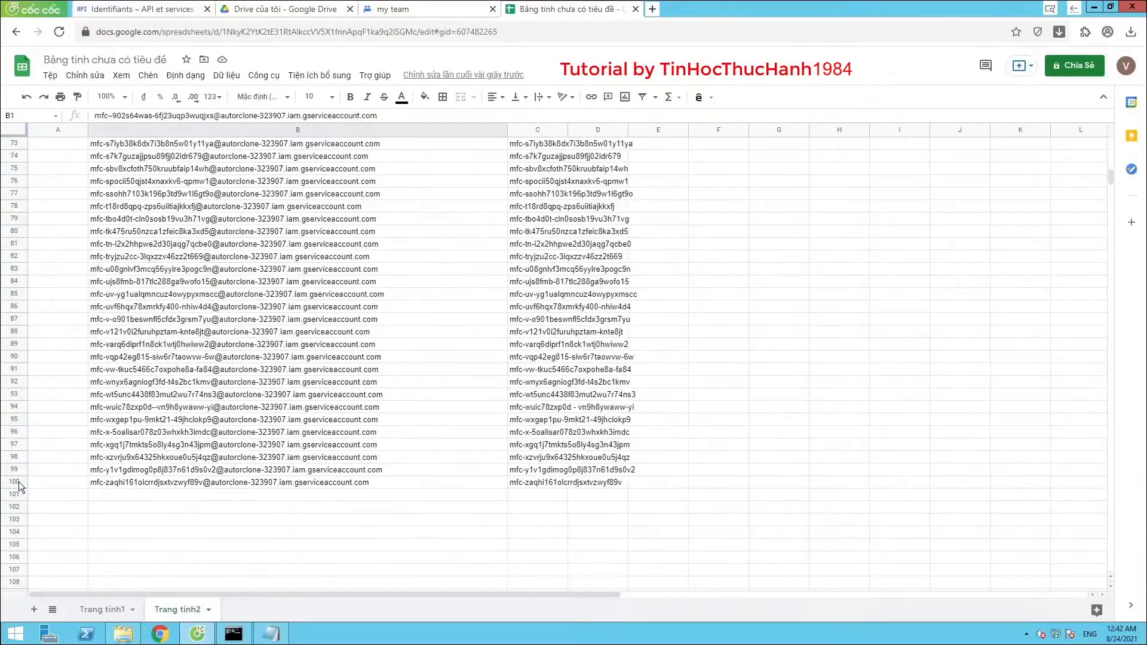
{"action": "left_click", "coordinate": [17, 482]}
{"action": "scroll", "coordinate": [264, 321], "scroll_direction": "up", "scroll_amount": 3}
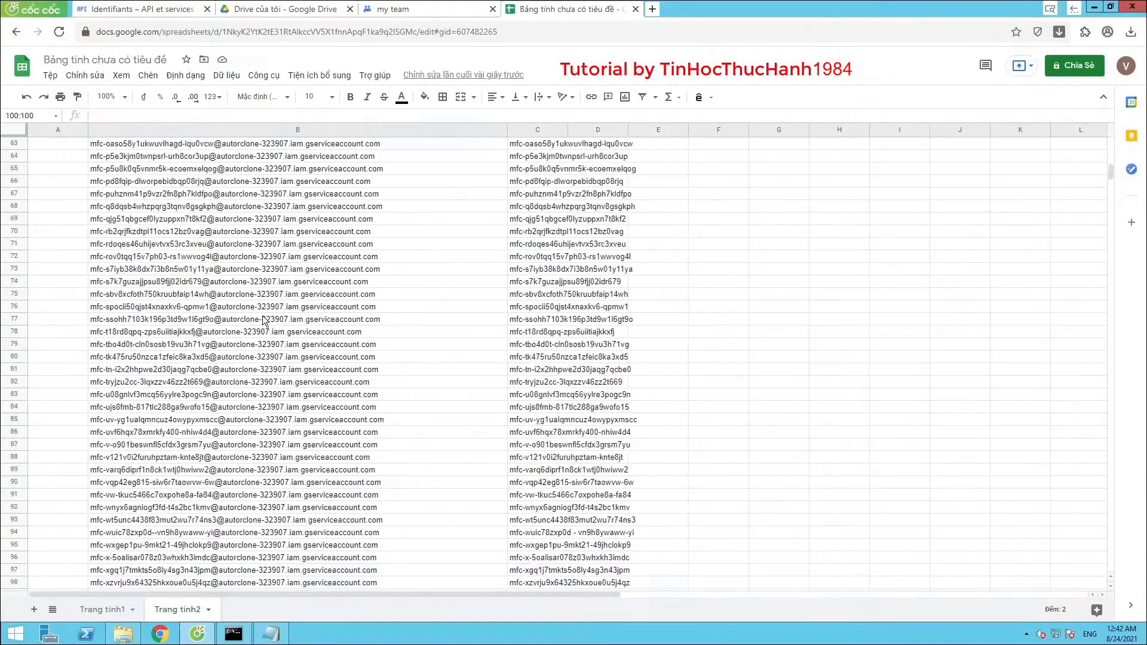
{"action": "scroll", "coordinate": [264, 321], "scroll_direction": "up", "scroll_amount": 15}
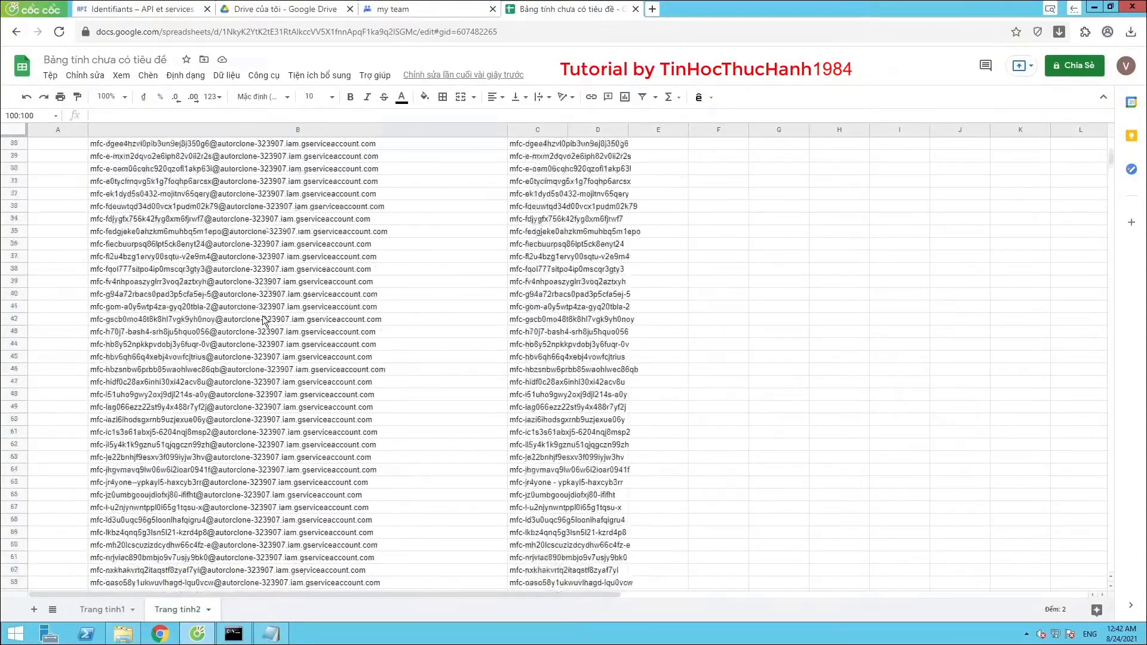
{"action": "scroll", "coordinate": [263, 320], "scroll_direction": "up", "scroll_amount": 5}
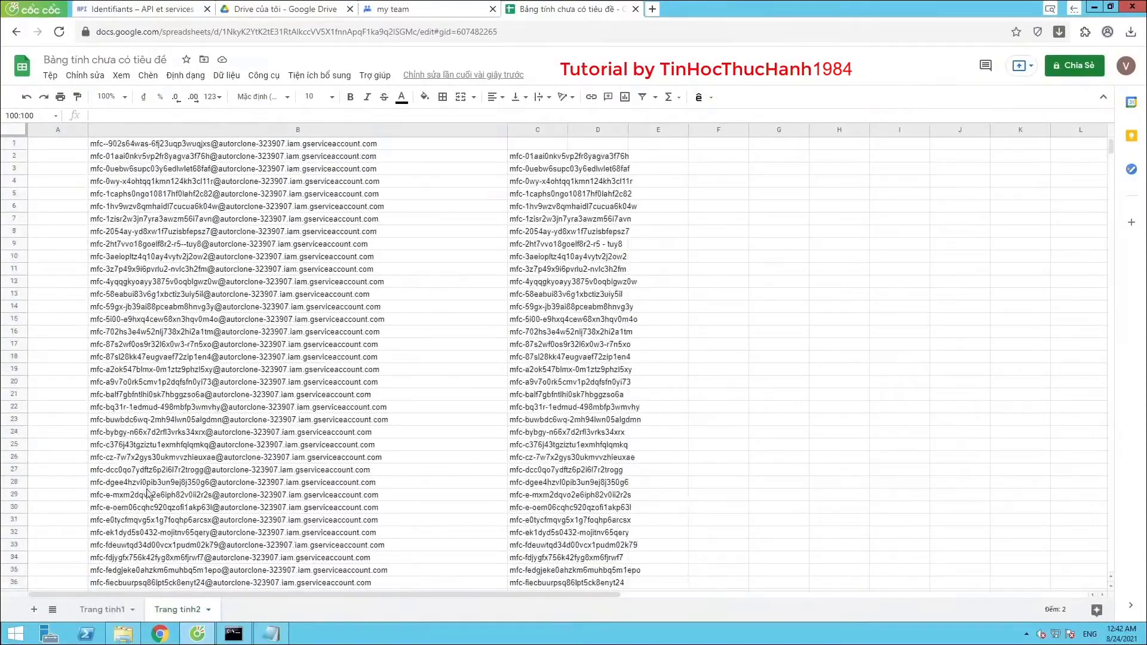
{"action": "right_click", "coordinate": [108, 611]}
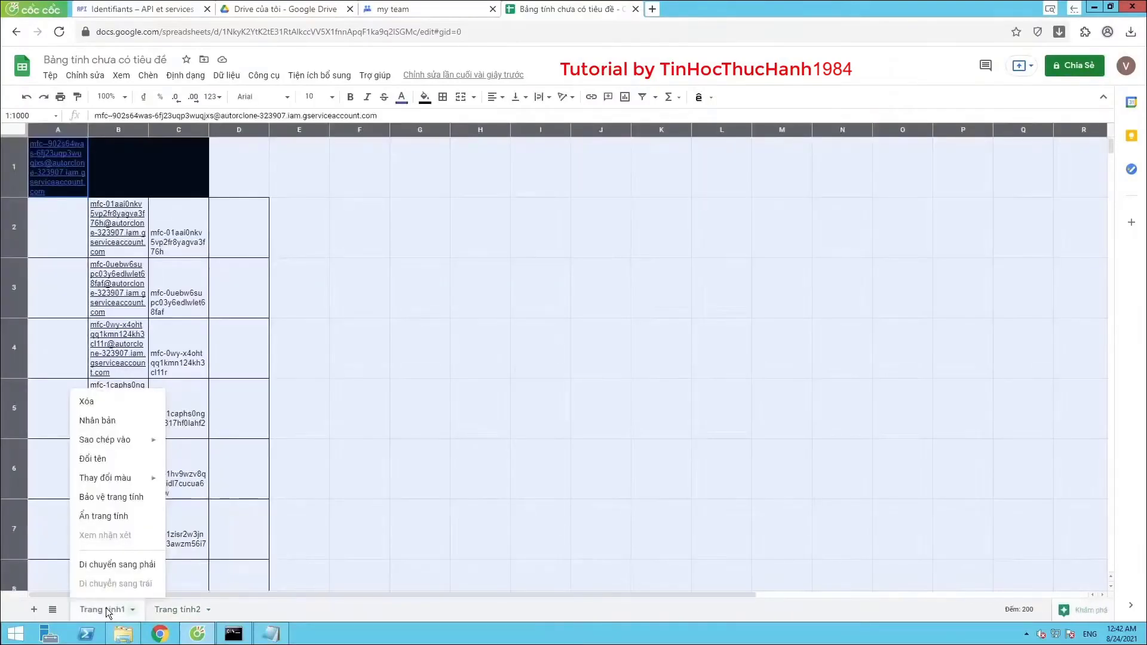
Delete the Trang tính1 sheet and remove column C, leaving only emails in column B
{"action": "left_click", "coordinate": [109, 405]}
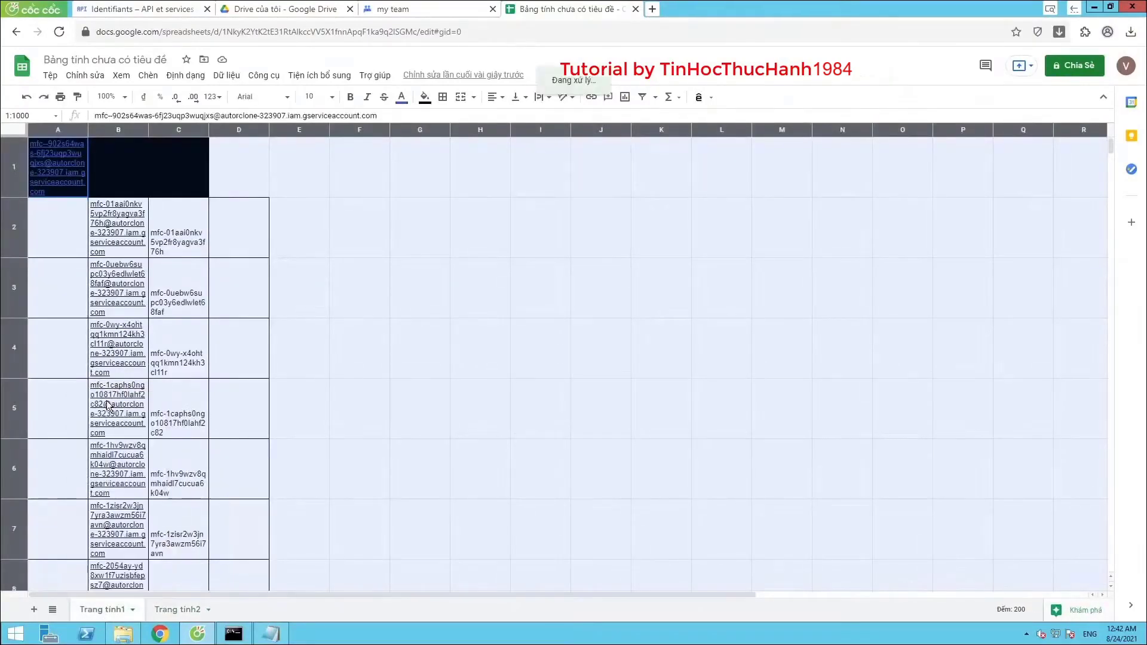
{"action": "left_click", "coordinate": [695, 358]}
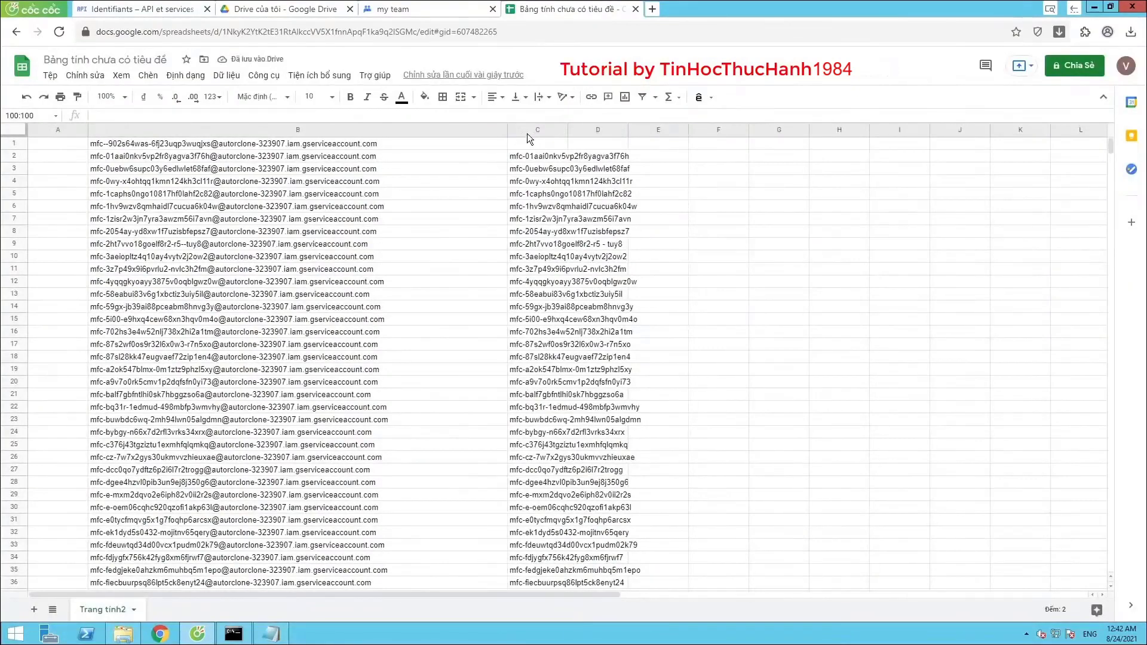
{"action": "right_click", "coordinate": [526, 133]}
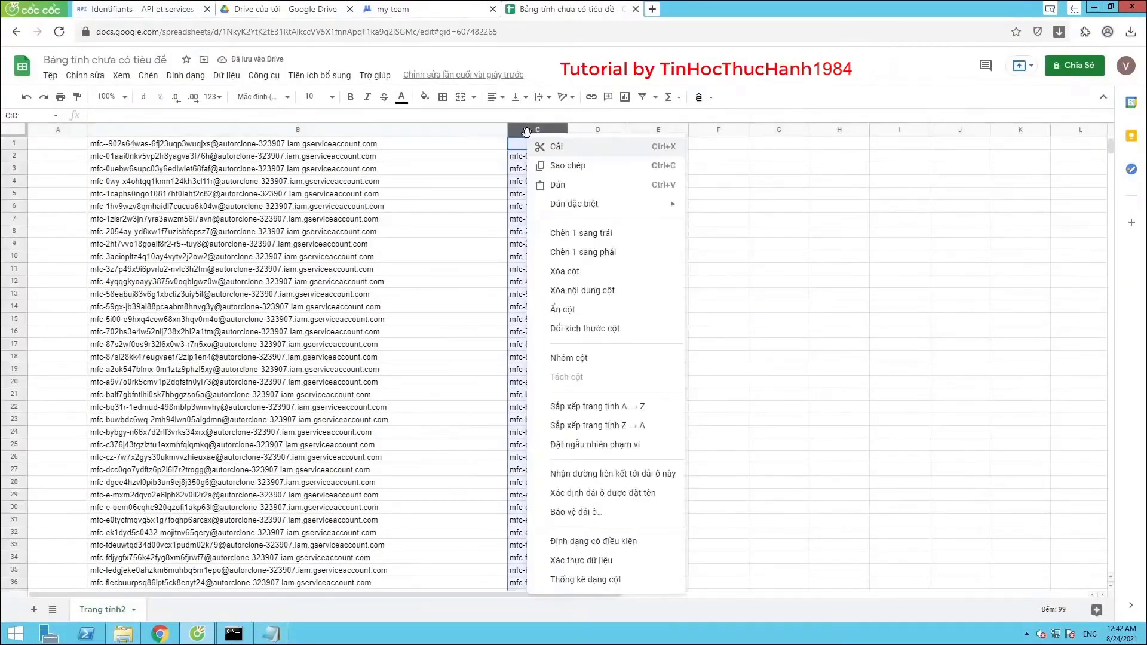
{"action": "left_click", "coordinate": [564, 272]}
{"action": "left_click", "coordinate": [458, 248]}
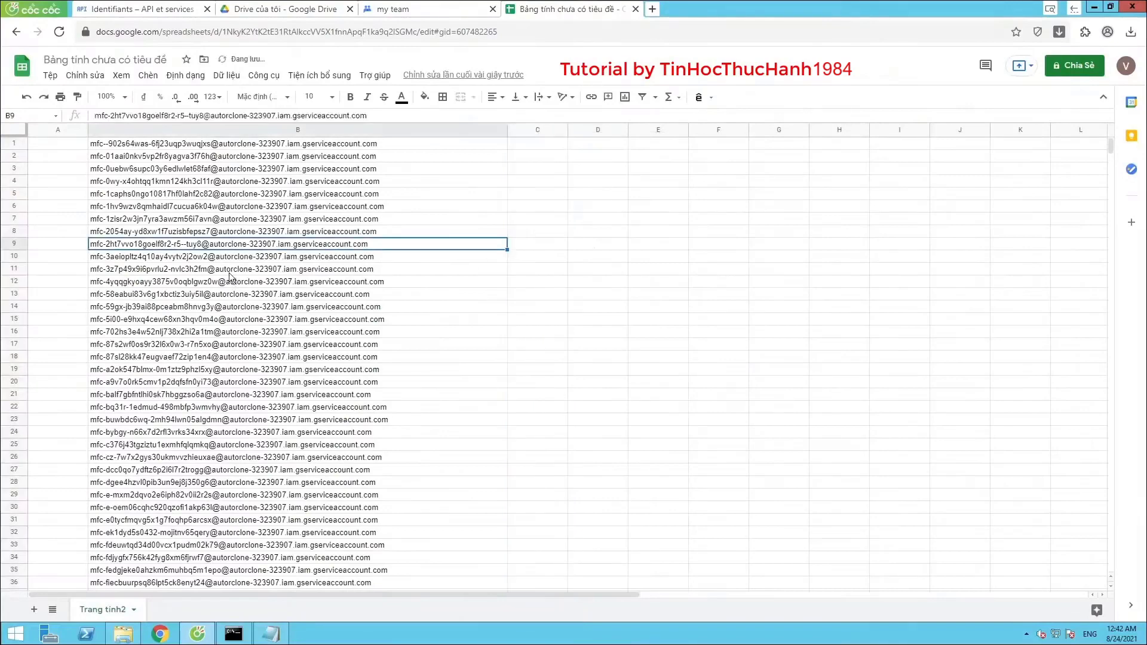
{"action": "left_click", "coordinate": [159, 146]}
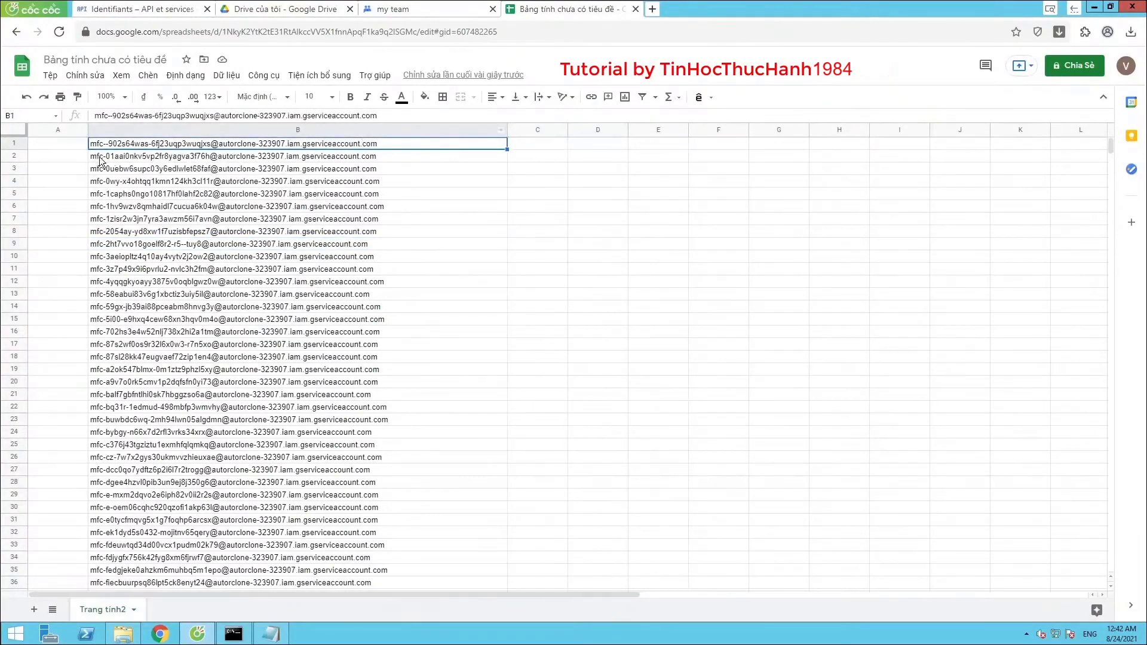
Copy the first ten emails, B1 to B10
{"action": "left_click_drag", "start_coordinate": [99, 148], "coordinate": [106, 259]}
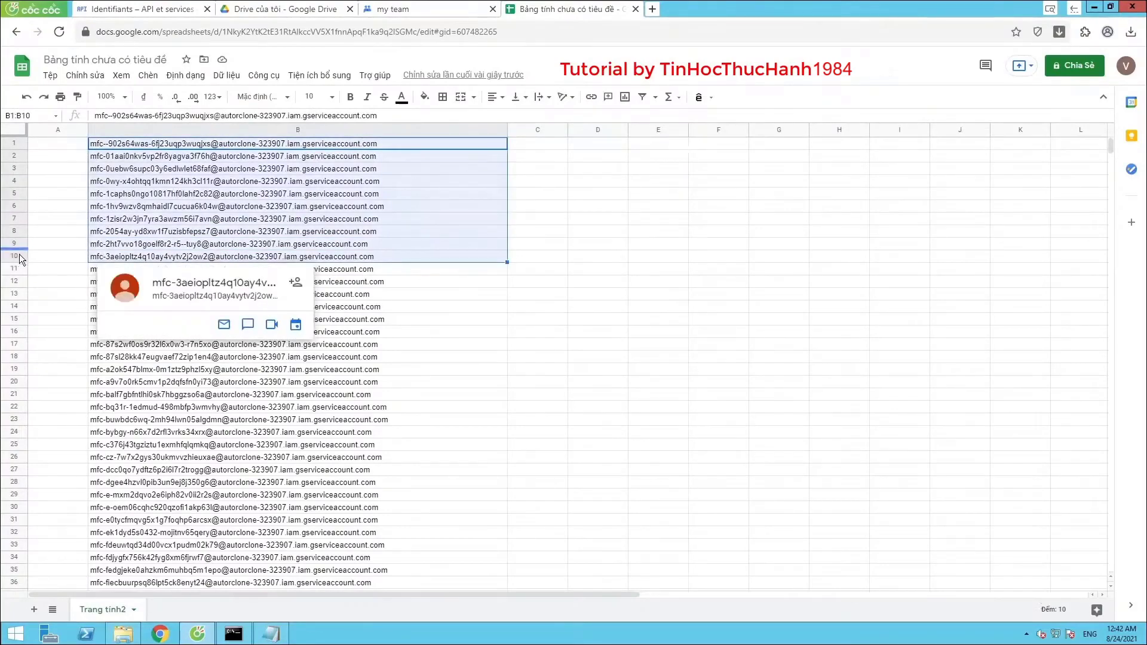
{"action": "right_click", "coordinate": [132, 236]}
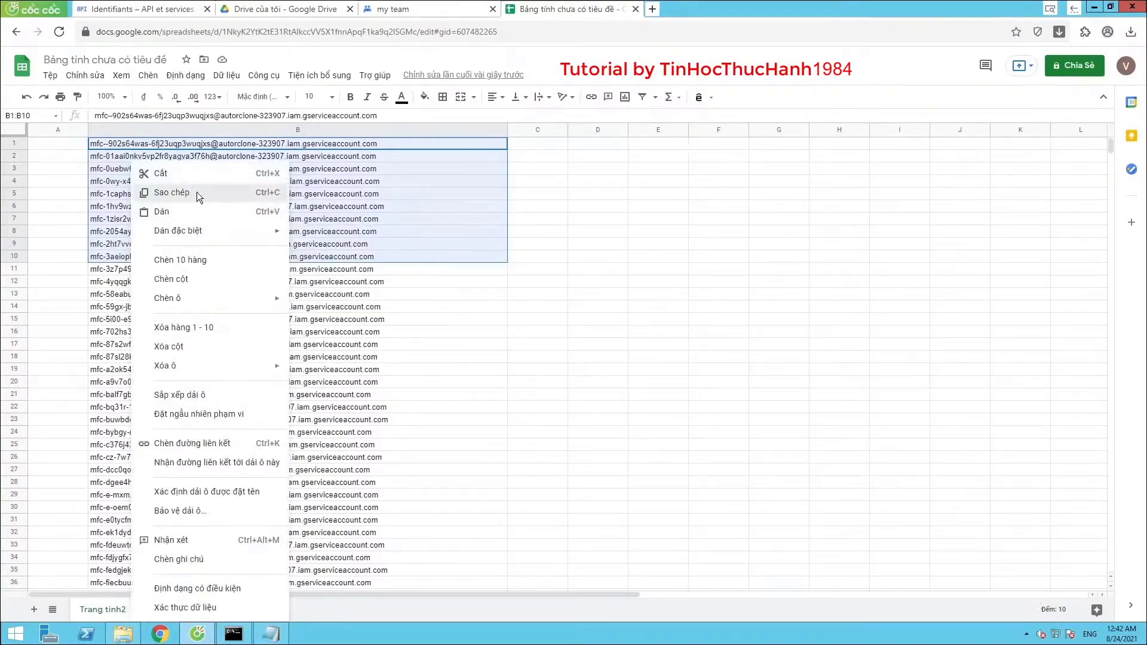
{"action": "left_click", "coordinate": [198, 194]}
Return to the THTHRclone members page in English and start adding members
{"action": "left_click", "coordinate": [411, 12]}
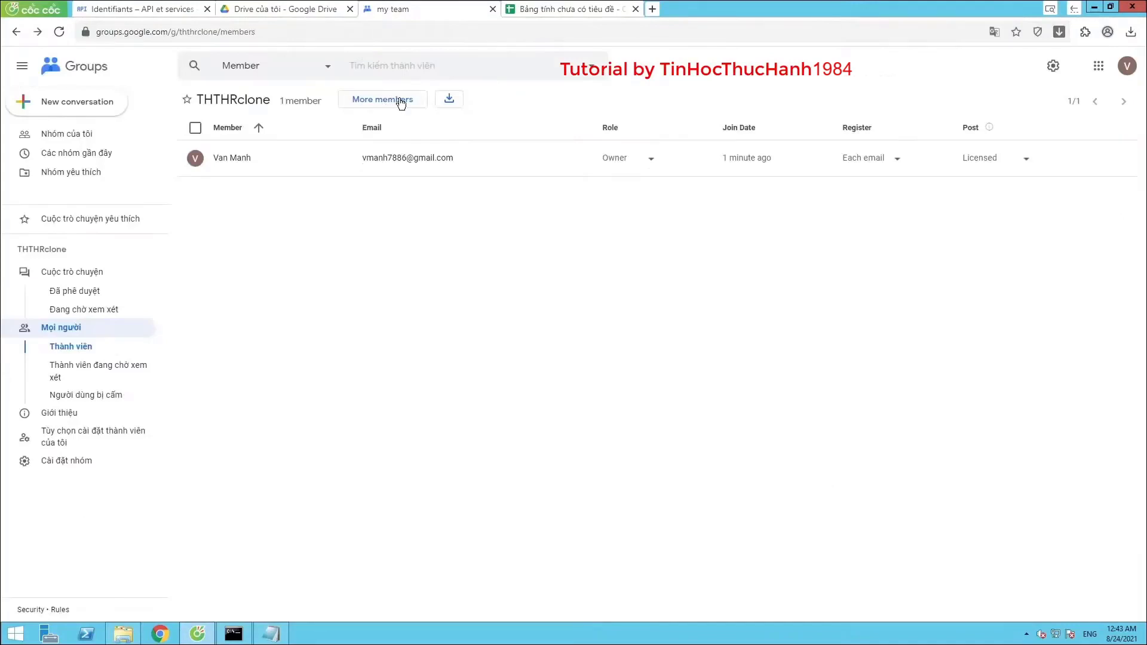
{"action": "left_click", "coordinate": [1001, 33]}
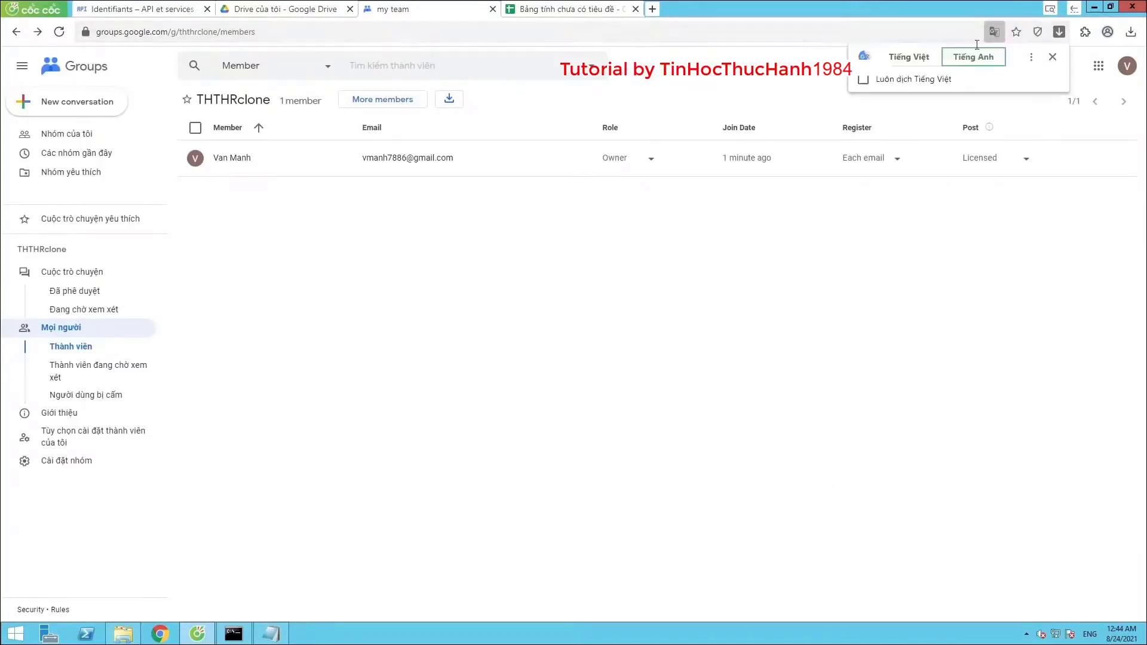
{"action": "left_click", "coordinate": [903, 60]}
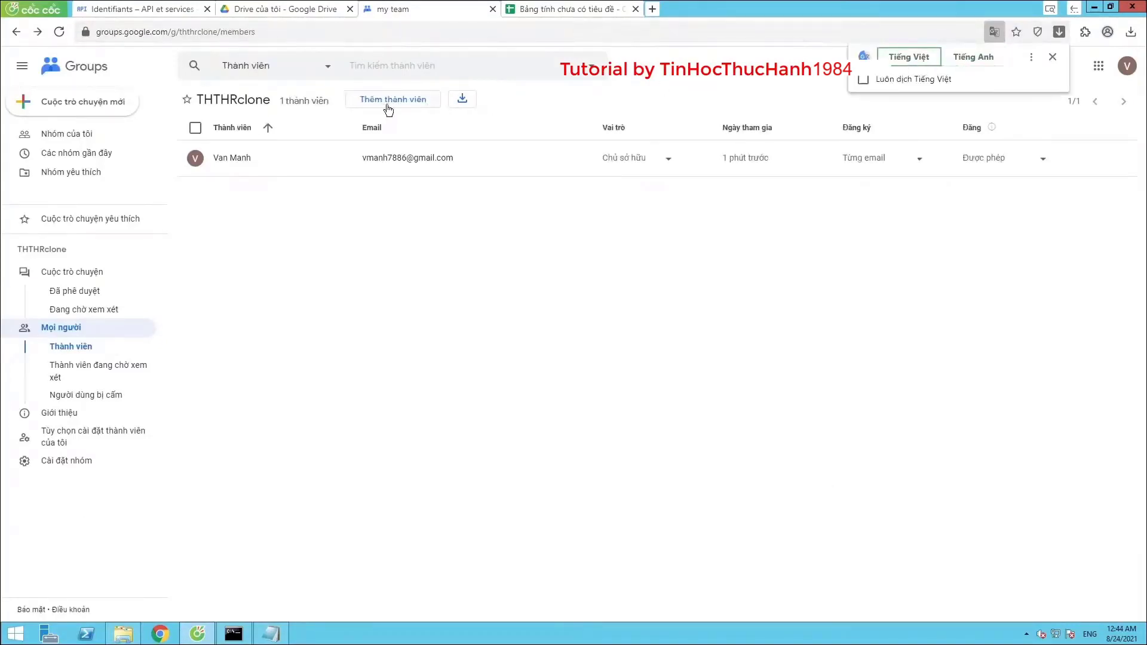
{"action": "left_click", "coordinate": [970, 56]}
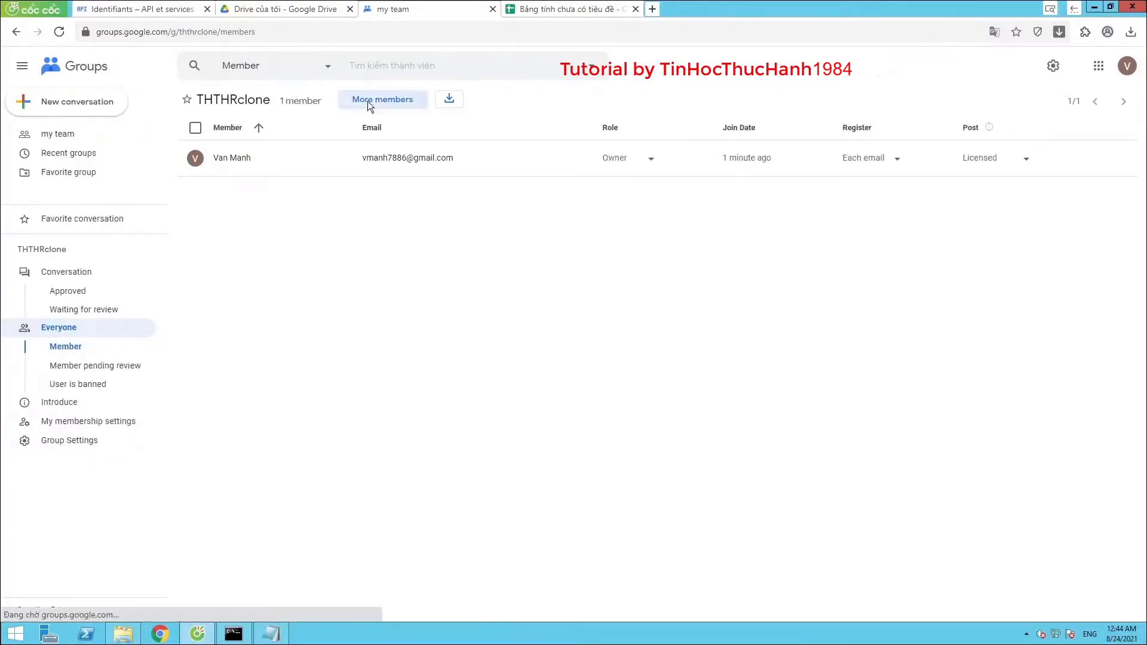
{"action": "left_click", "coordinate": [368, 102]}
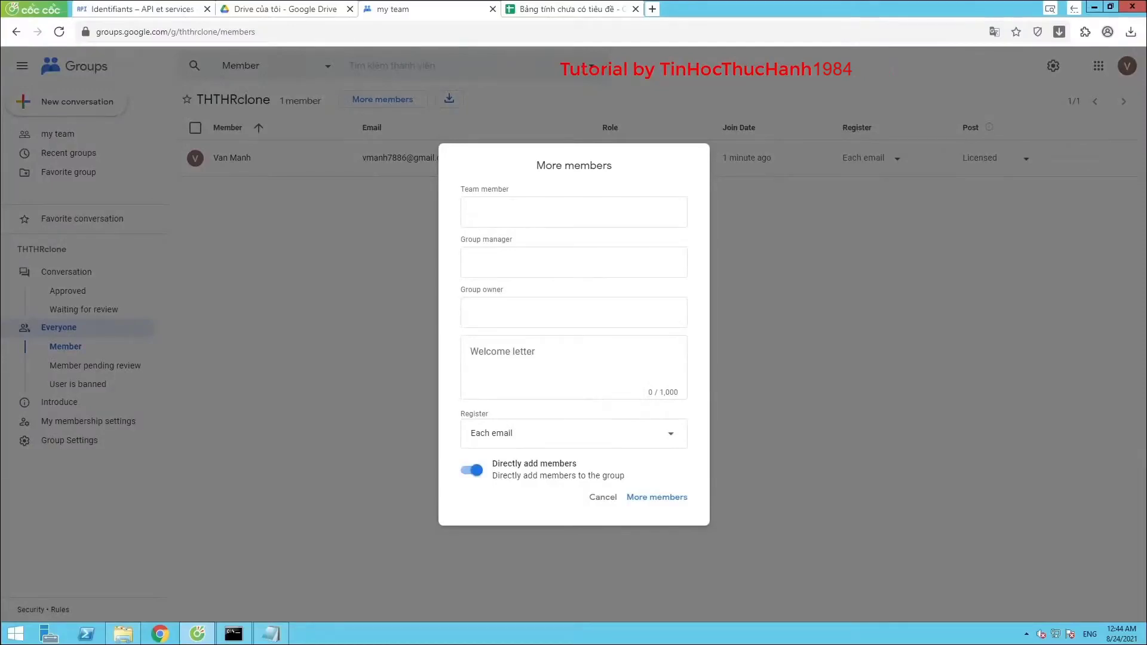
Paste the ten emails into Team member, submit past the captcha, and return to the spreadsheet
{"action": "right_click", "coordinate": [516, 217]}
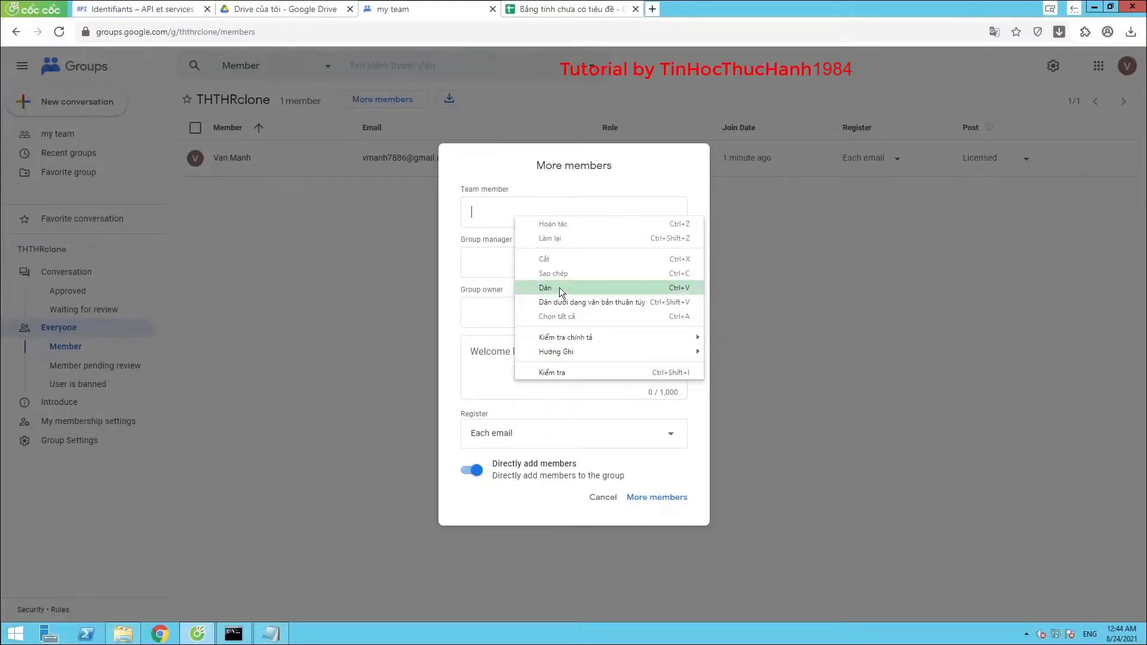
{"action": "left_click", "coordinate": [560, 288]}
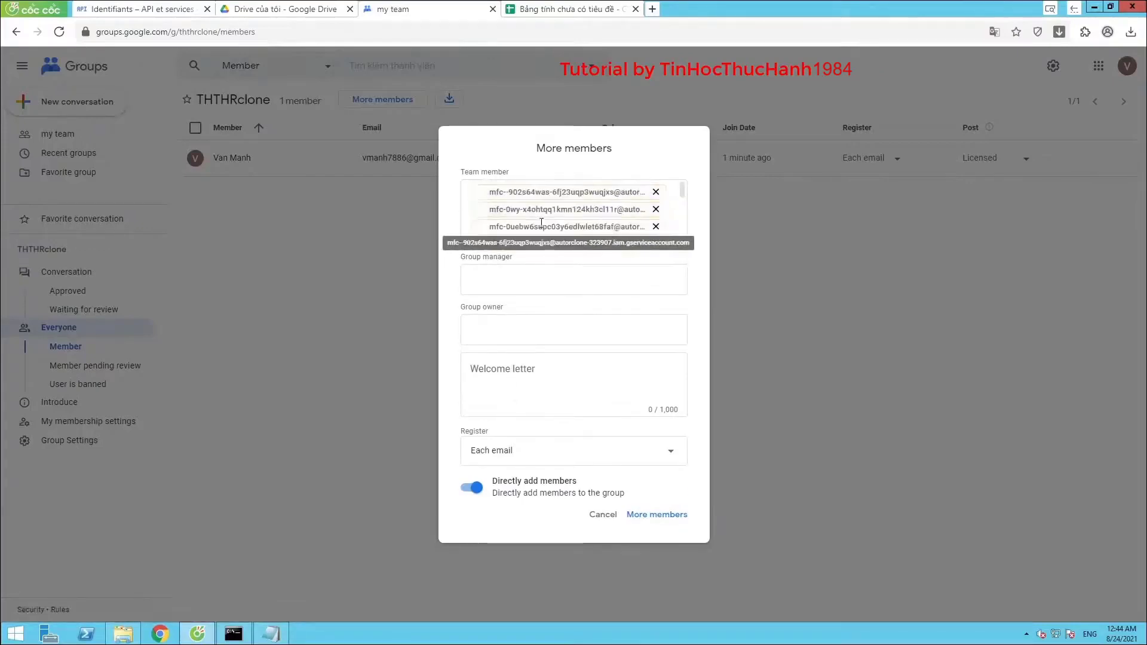
{"action": "scroll", "coordinate": [514, 200], "scroll_direction": "down", "scroll_amount": 5}
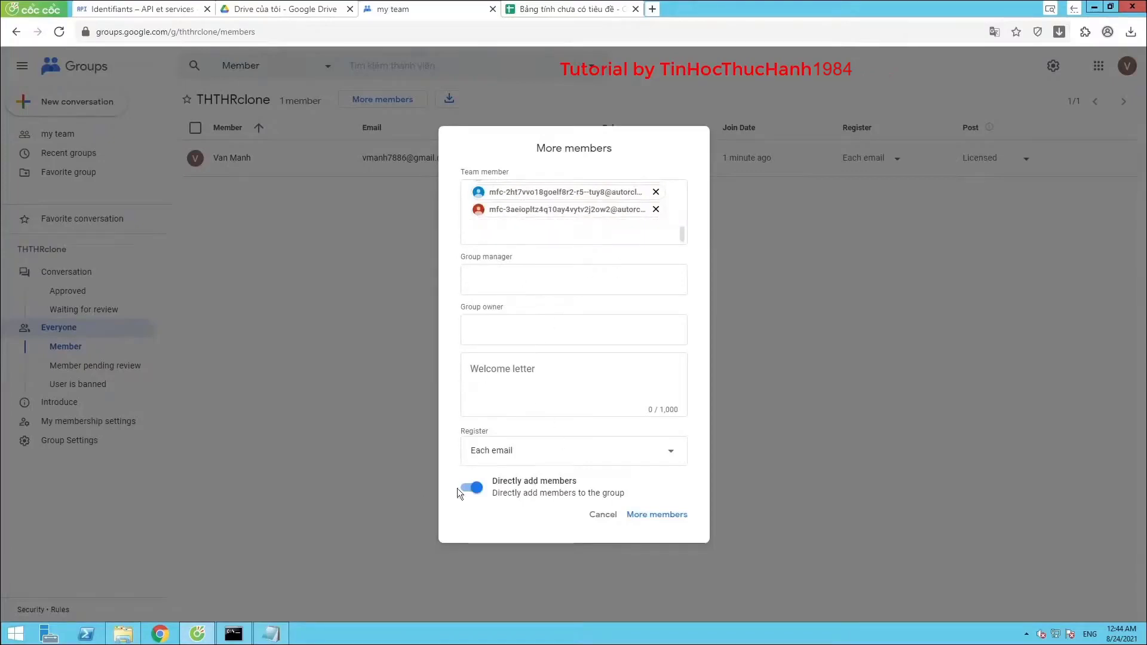
{"action": "left_click", "coordinate": [648, 516]}
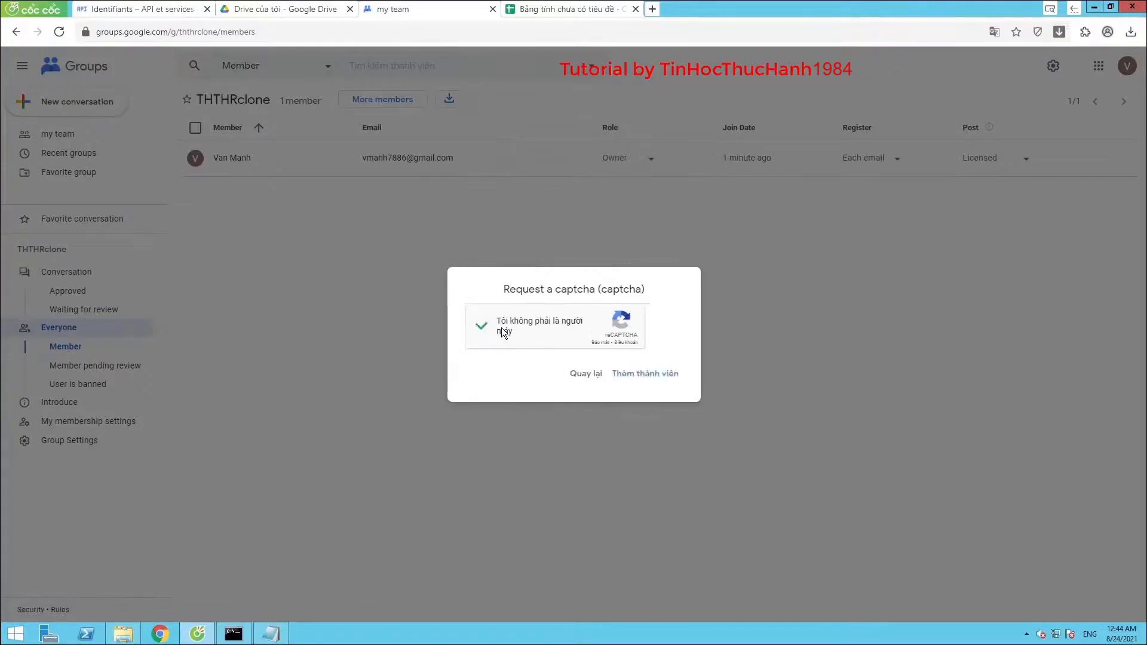
{"action": "left_click", "coordinate": [636, 374]}
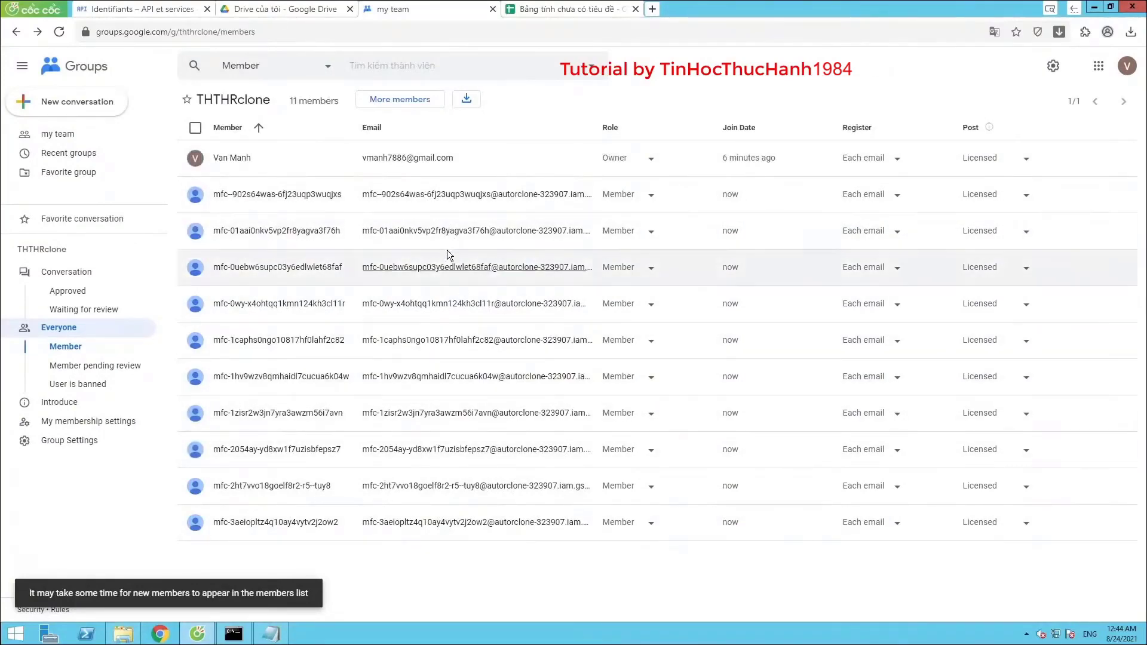
{"action": "left_click", "coordinate": [555, 16]}
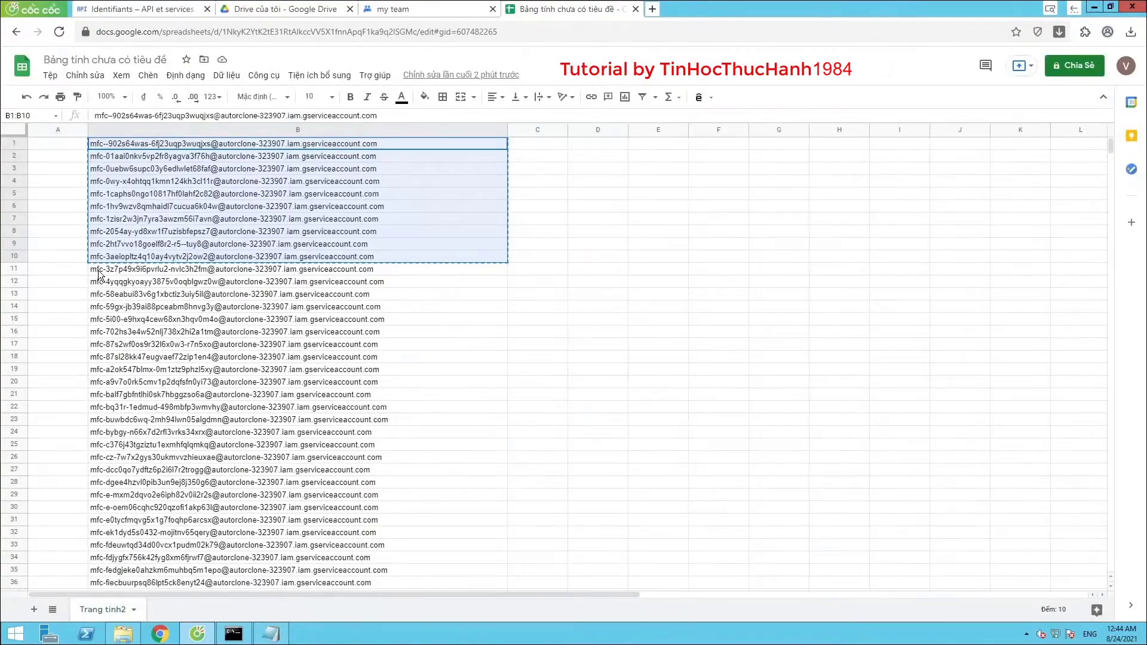
Copy the next ten emails, B11 to B20
{"action": "left_click_drag", "start_coordinate": [99, 272], "coordinate": [102, 319]}
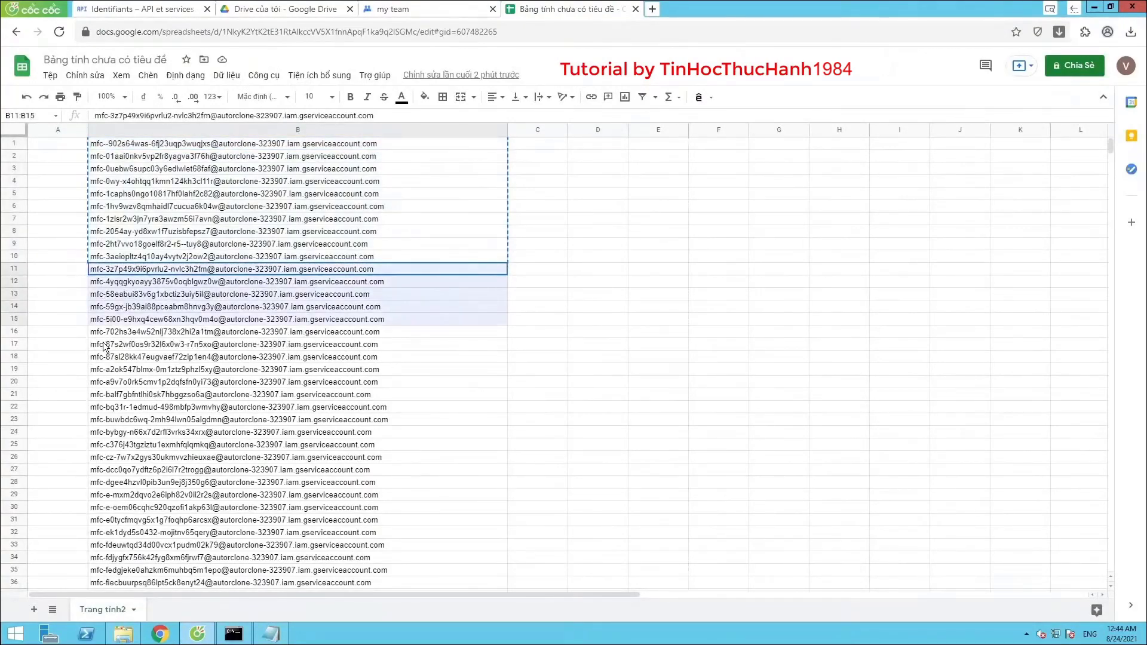
{"action": "key", "text": "ctrl+c"}
{"action": "left_click", "coordinate": [418, 8]}
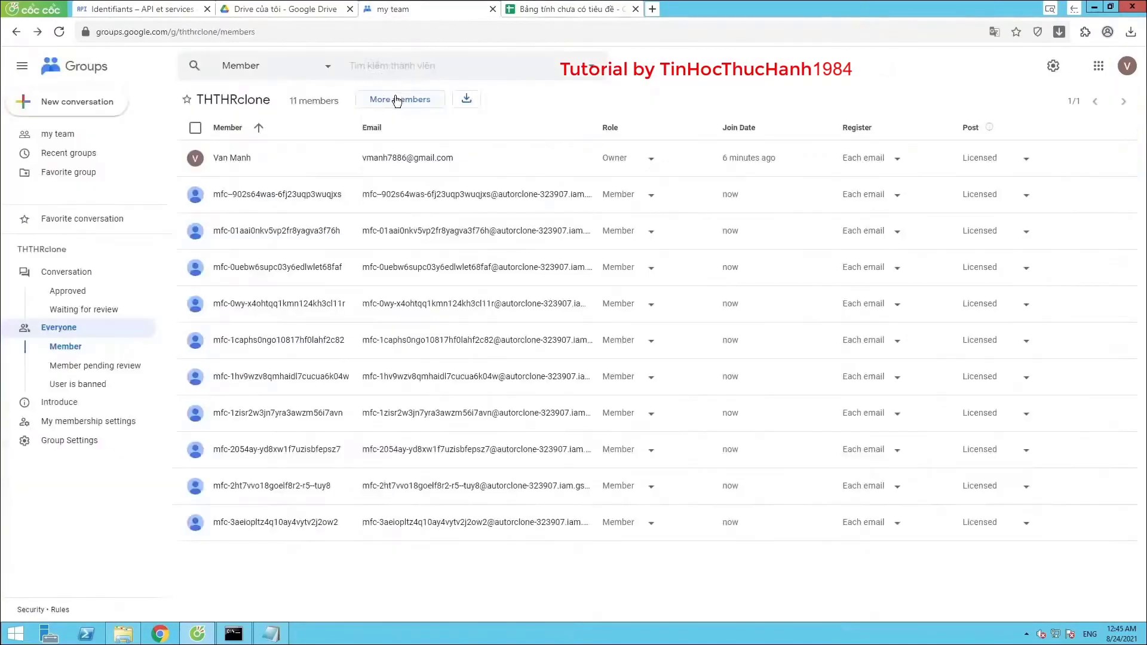
Add the ten copied emails as members, passing the captcha, bringing the group to 21
{"action": "left_click", "coordinate": [395, 98]}
{"action": "right_click", "coordinate": [492, 213]}
{"action": "left_click", "coordinate": [521, 284]}
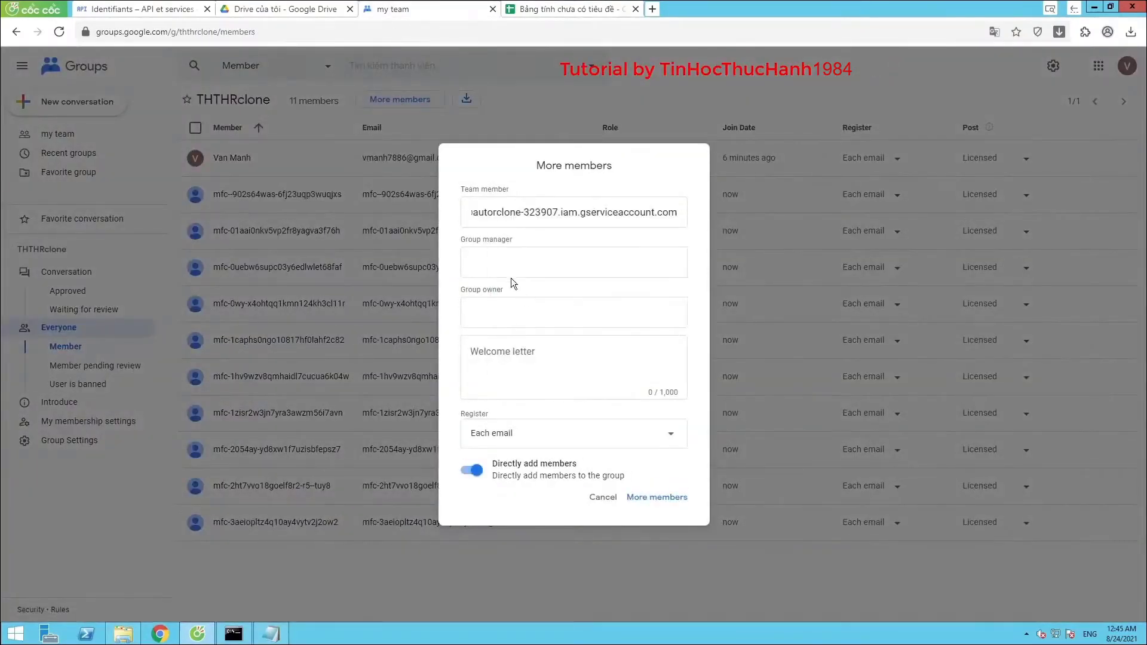
{"action": "left_click", "coordinate": [652, 514]}
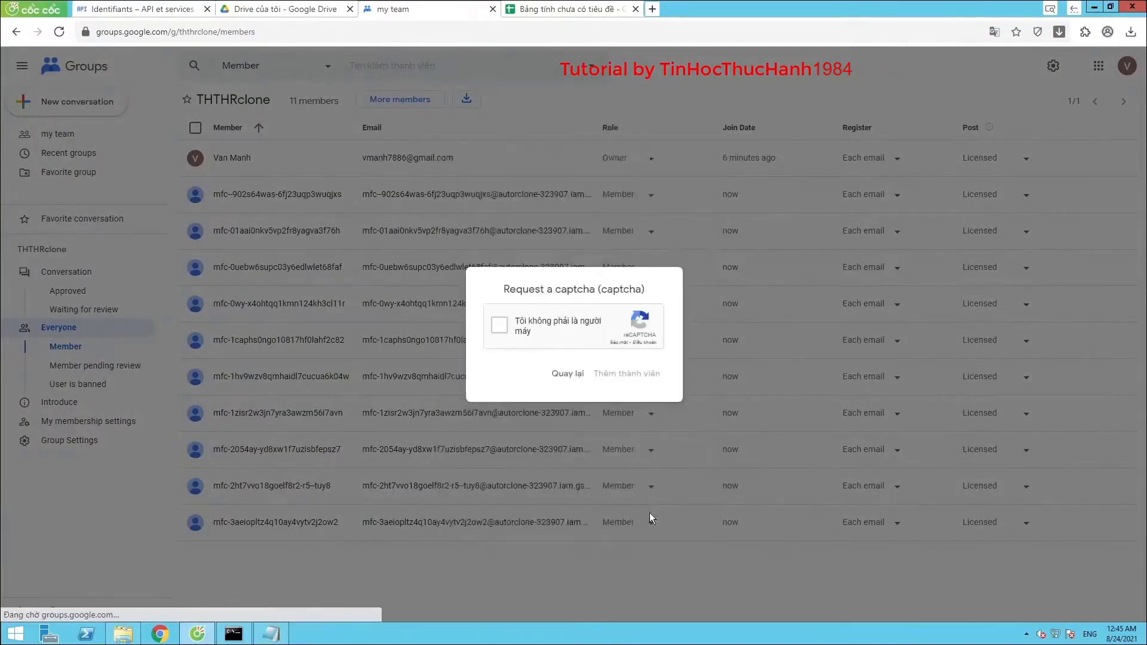
{"action": "left_click", "coordinate": [501, 325]}
{"action": "left_click", "coordinate": [617, 375]}
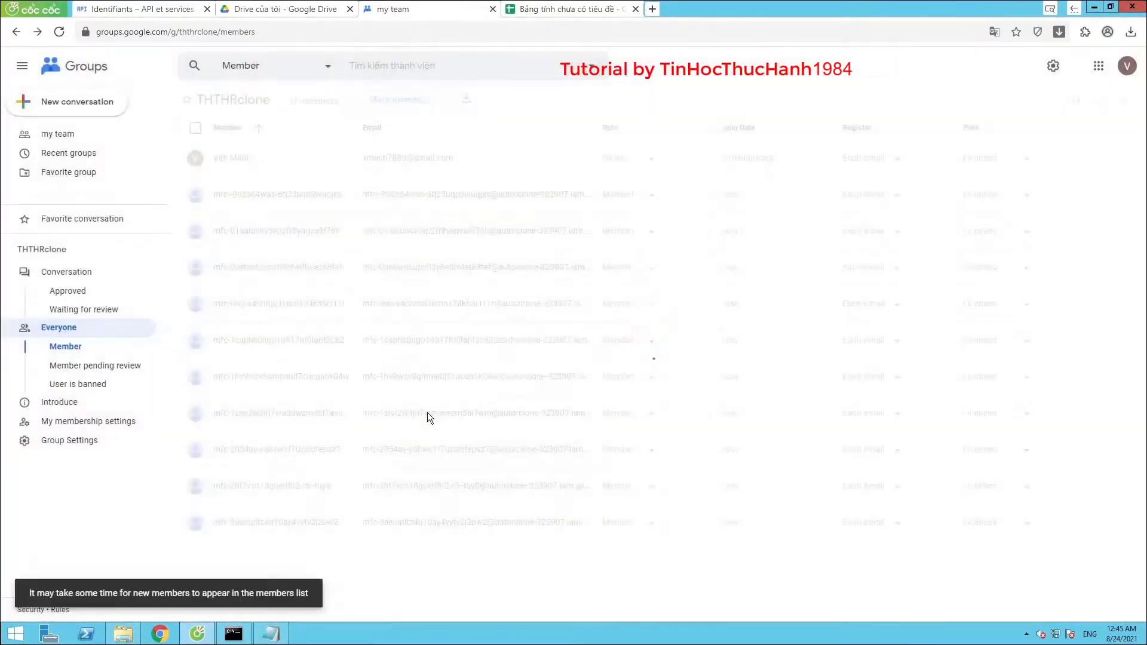
{"action": "double_click", "coordinate": [292, 96]}
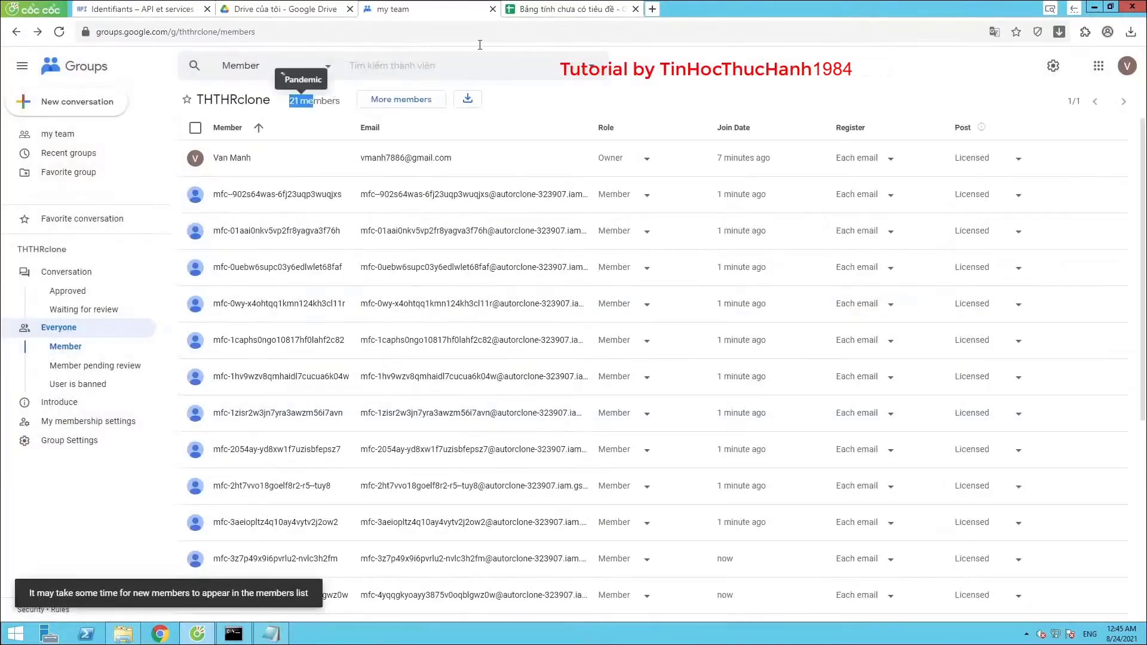
{"action": "key", "text": "ctrl+Tab"}
Copy the emails in B21:B30
{"action": "scroll", "coordinate": [193, 291], "scroll_direction": "down", "scroll_amount": 3}
{"action": "scroll", "coordinate": [193, 291], "scroll_direction": "down", "scroll_amount": 2}
{"action": "left_click_drag", "start_coordinate": [115, 206], "coordinate": [117, 320]}
{"action": "right_click", "coordinate": [177, 267]}
{"action": "left_click", "coordinate": [256, 193]}
Add the ten copied emails as members past the captcha, reaching 31 members
{"action": "key", "text": "ctrl+shift+Tab"}
{"action": "left_click", "coordinate": [401, 100]}
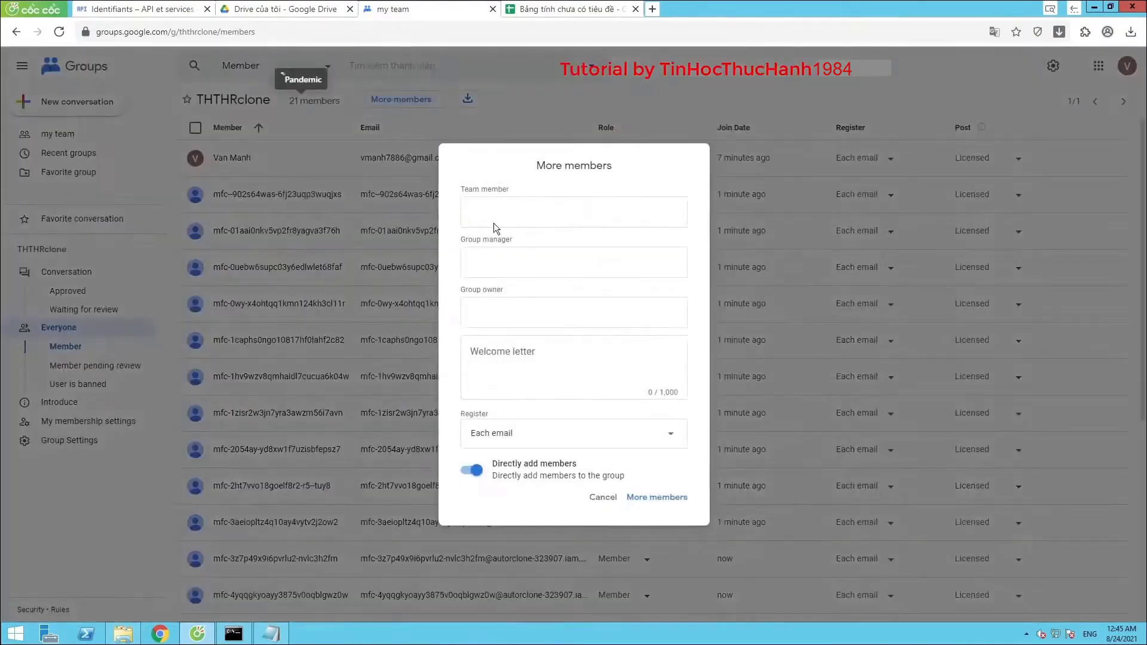
{"action": "right_click", "coordinate": [559, 212]}
{"action": "left_click", "coordinate": [597, 284]}
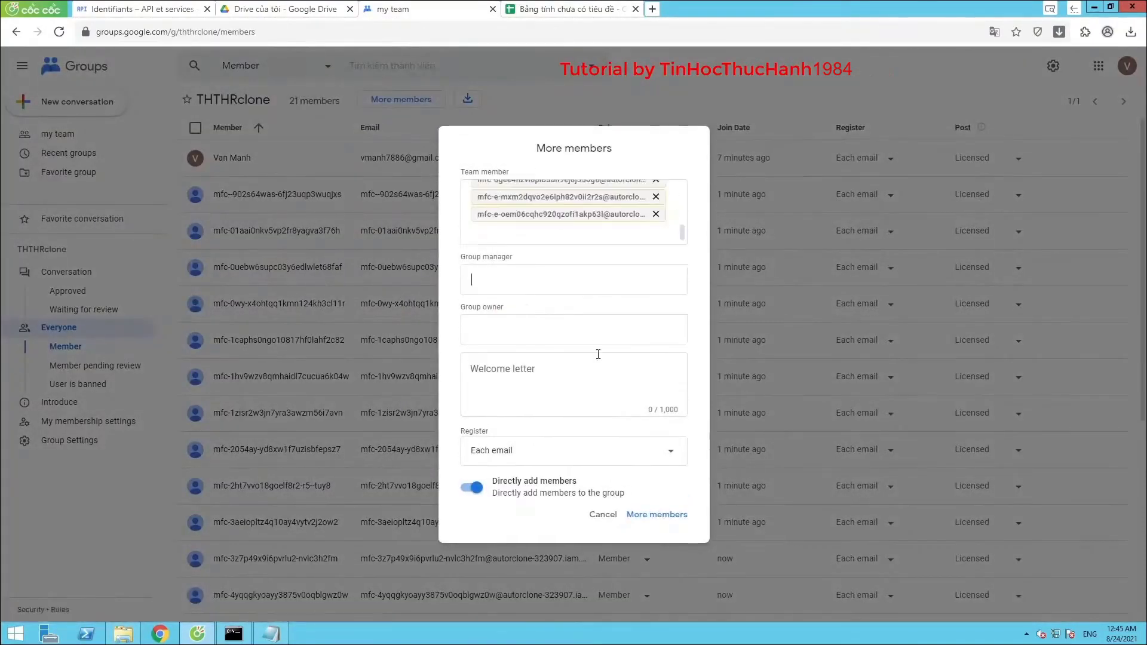
{"action": "left_click", "coordinate": [656, 517]}
{"action": "left_click", "coordinate": [500, 325]}
{"action": "left_click", "coordinate": [621, 374]}
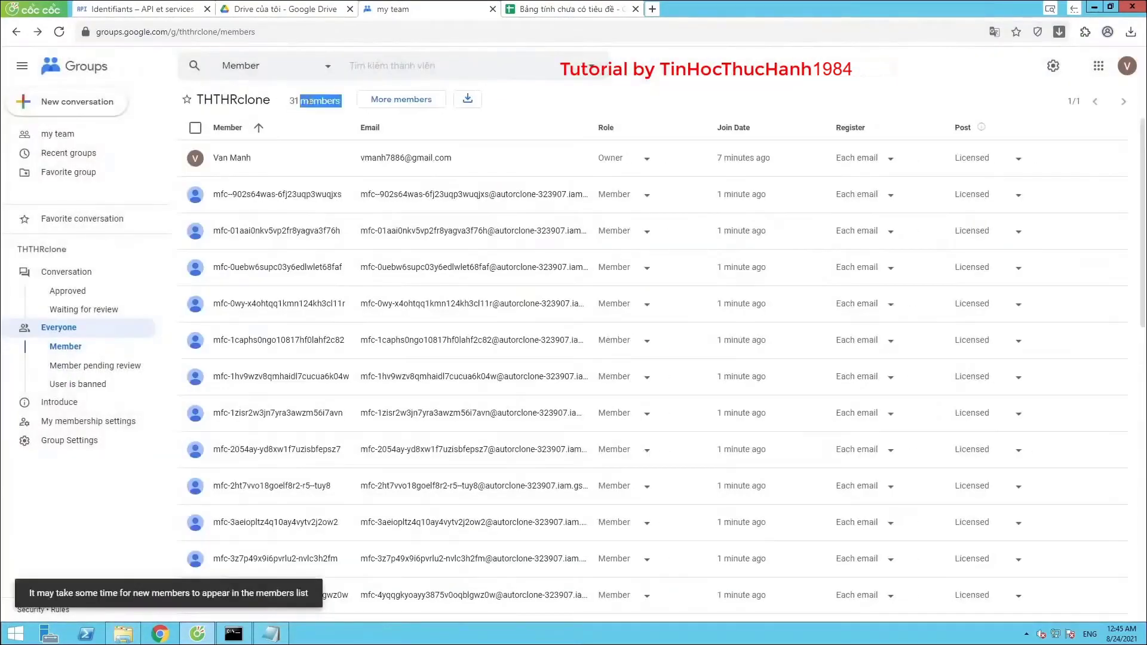
{"action": "left_click", "coordinate": [512, 16]}
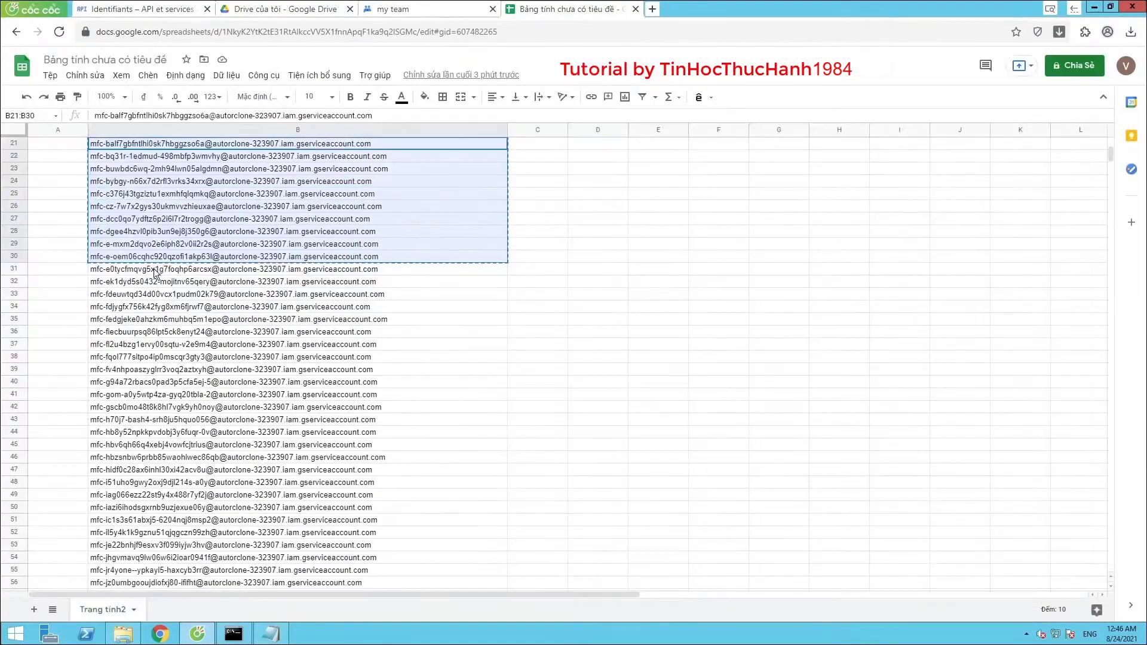
Copy emails B31:B40 from the sheet and add them as THTHRclone members, passing the reCAPTCHA
{"action": "left_click", "coordinate": [155, 269]}
{"action": "key", "text": "shift+Down"}
{"action": "key", "text": "shift+Down"}
{"action": "key", "text": "shift+Down"}
{"action": "key", "text": "shift+Down"}
{"action": "key", "text": "shift+Down"}
{"action": "key", "text": "shift+Down"}
{"action": "key", "text": "shift+Down"}
{"action": "key", "text": "shift+Down"}
{"action": "key", "text": "shift+Down"}
{"action": "right_click", "coordinate": [197, 342]}
{"action": "left_click", "coordinate": [281, 193]}
{"action": "left_click", "coordinate": [419, 10]}
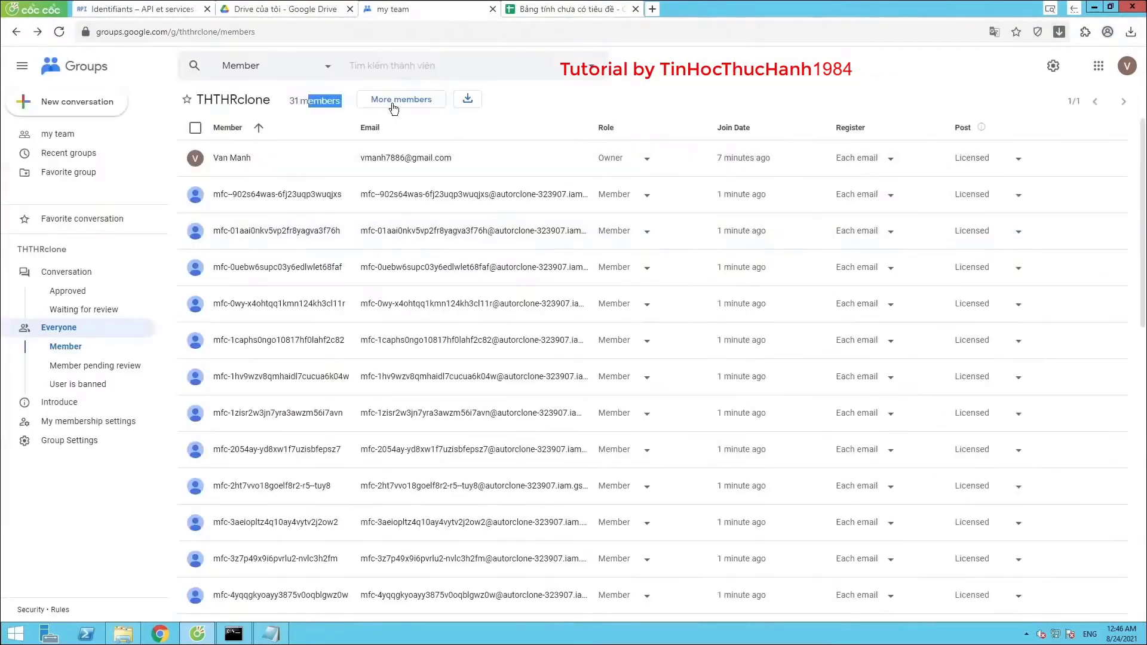
{"action": "left_click", "coordinate": [393, 100]}
{"action": "right_click", "coordinate": [493, 213]}
{"action": "left_click", "coordinate": [525, 284]}
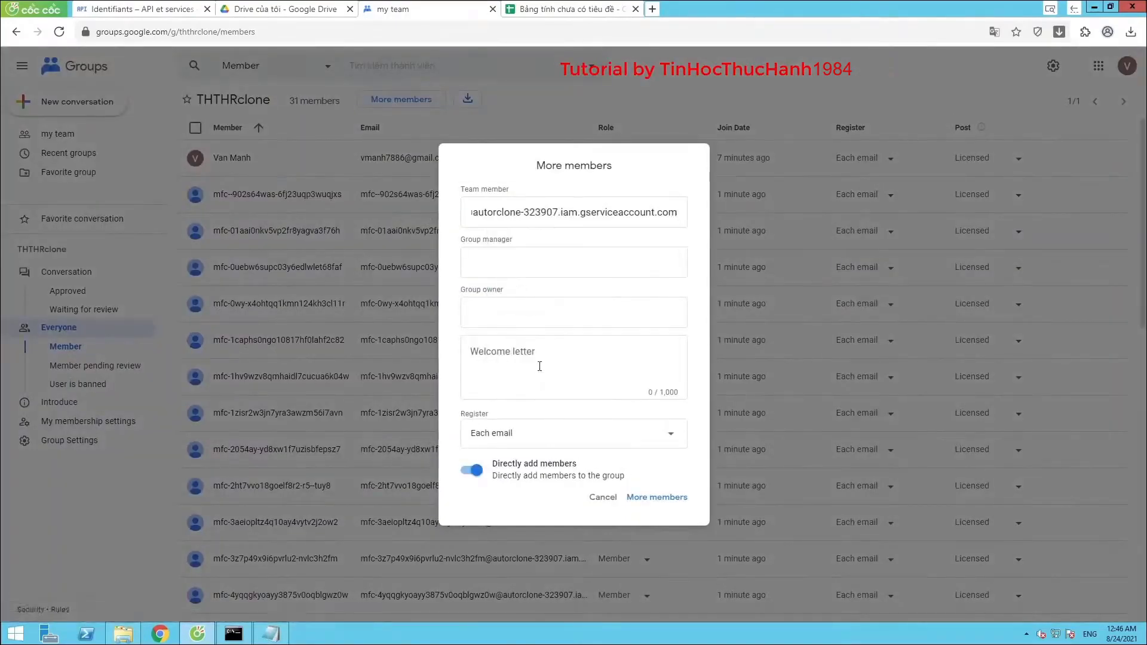
{"action": "left_click", "coordinate": [537, 377]}
{"action": "left_click", "coordinate": [657, 500]}
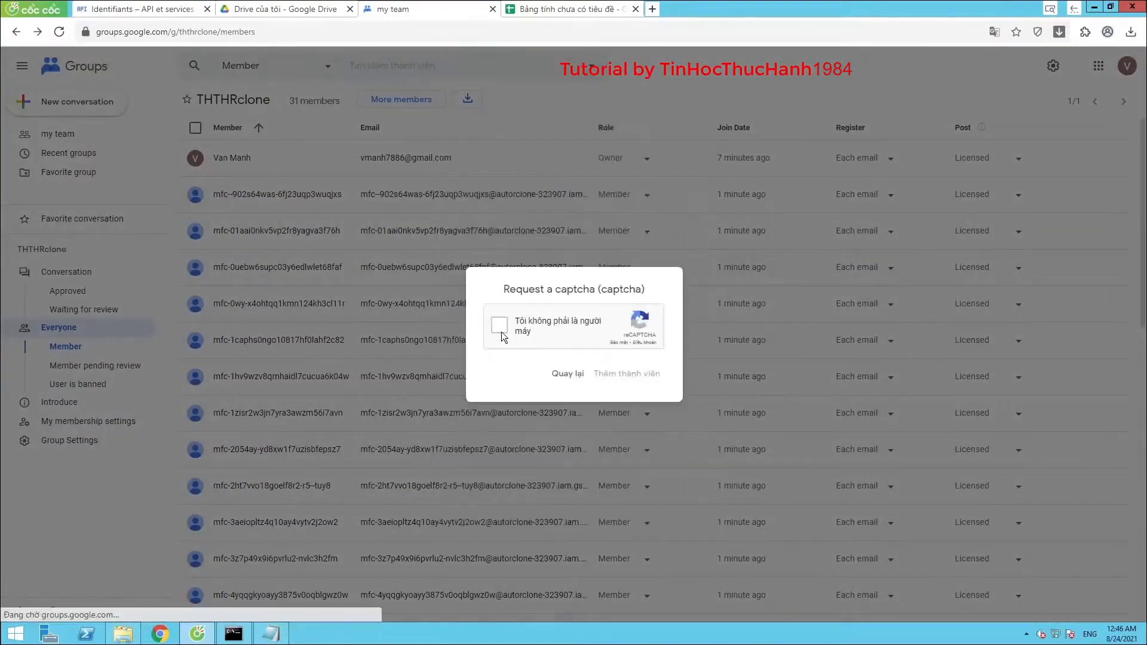
{"action": "left_click", "coordinate": [500, 325]}
{"action": "left_click", "coordinate": [607, 373]}
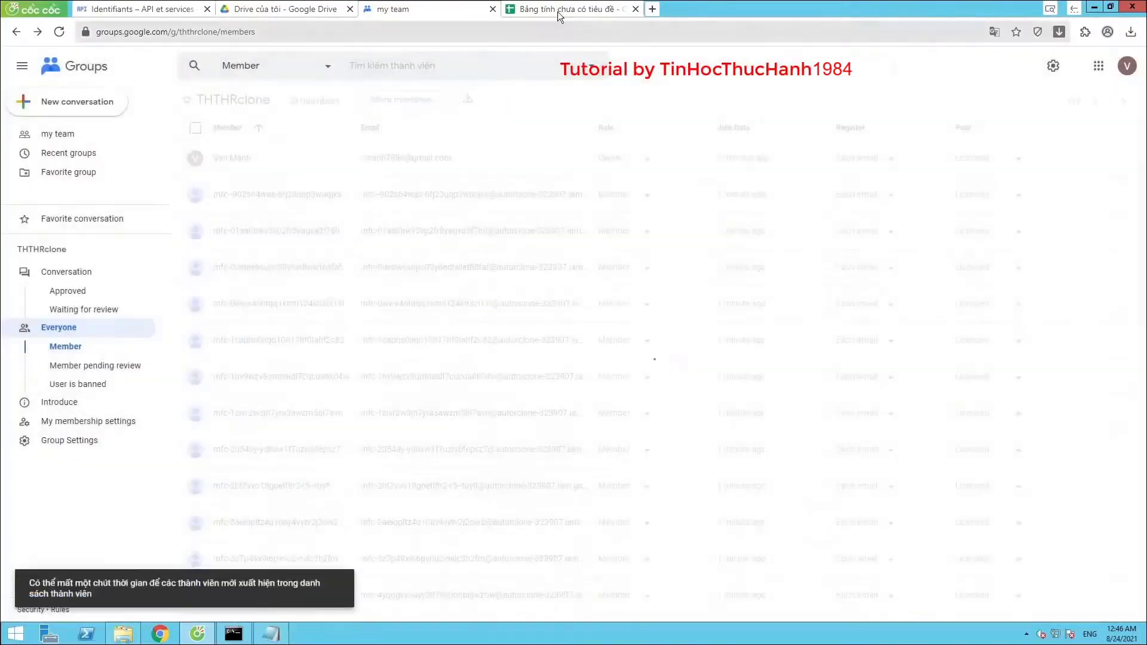
Copy emails B41:B50 and add them to the group, with the members page shown in Vietnamese
{"action": "left_click", "coordinate": [557, 11]}
{"action": "scroll", "coordinate": [316, 263], "scroll_direction": "down", "scroll_amount": 3}
{"action": "left_click_drag", "start_coordinate": [161, 206], "coordinate": [170, 319]}
{"action": "right_click", "coordinate": [171, 296]}
{"action": "left_click", "coordinate": [225, 193]}
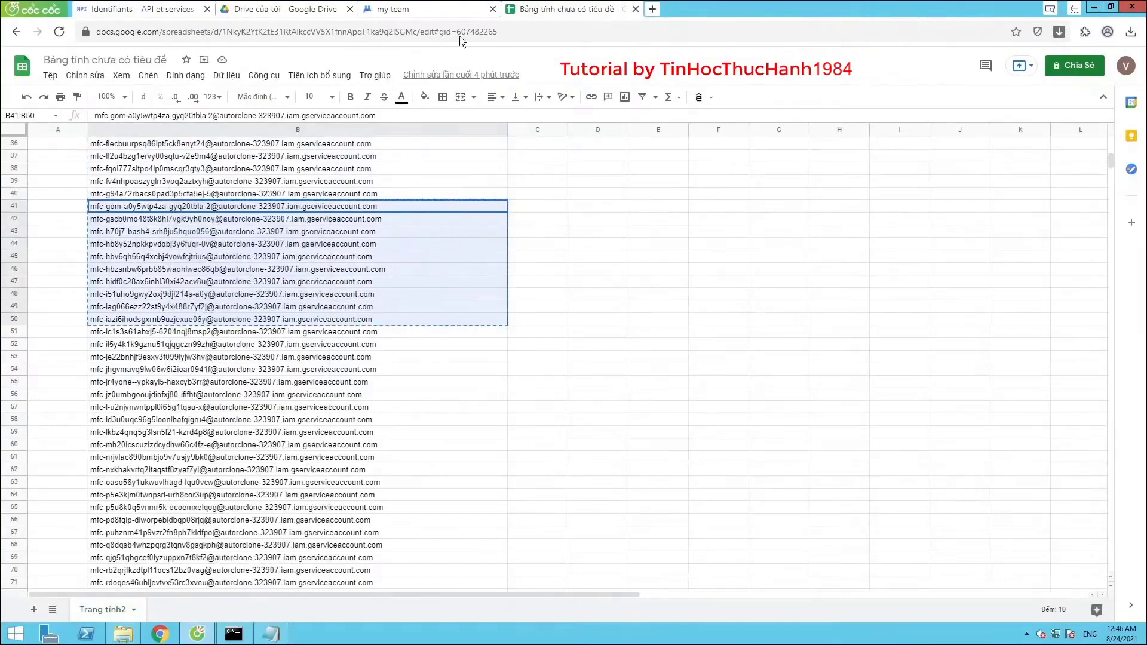
{"action": "left_click", "coordinate": [442, 9]}
{"action": "left_click", "coordinate": [916, 58]}
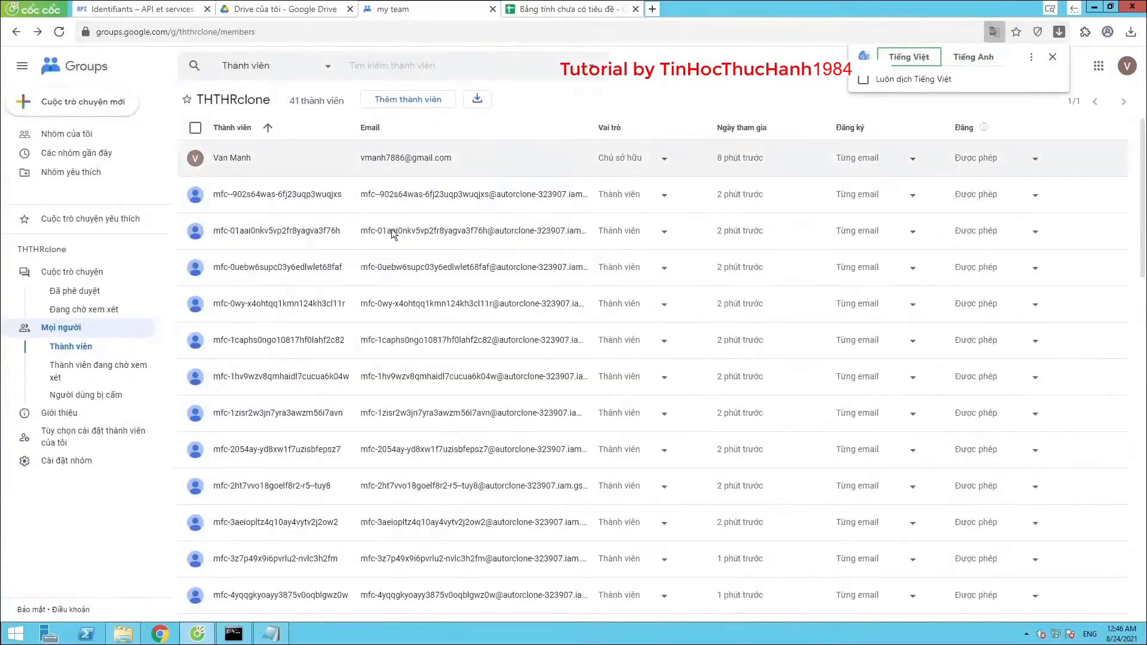
{"action": "left_click", "coordinate": [410, 99]}
{"action": "key", "text": "ctrl+v"}
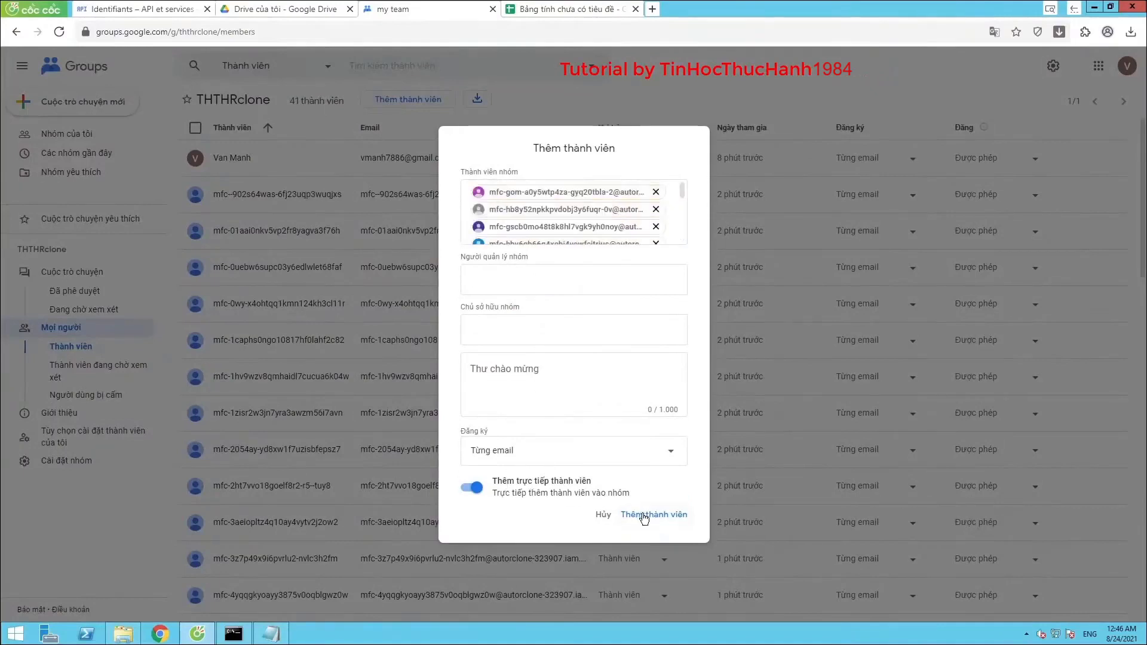
{"action": "left_click", "coordinate": [644, 517]}
{"action": "left_click", "coordinate": [486, 328]}
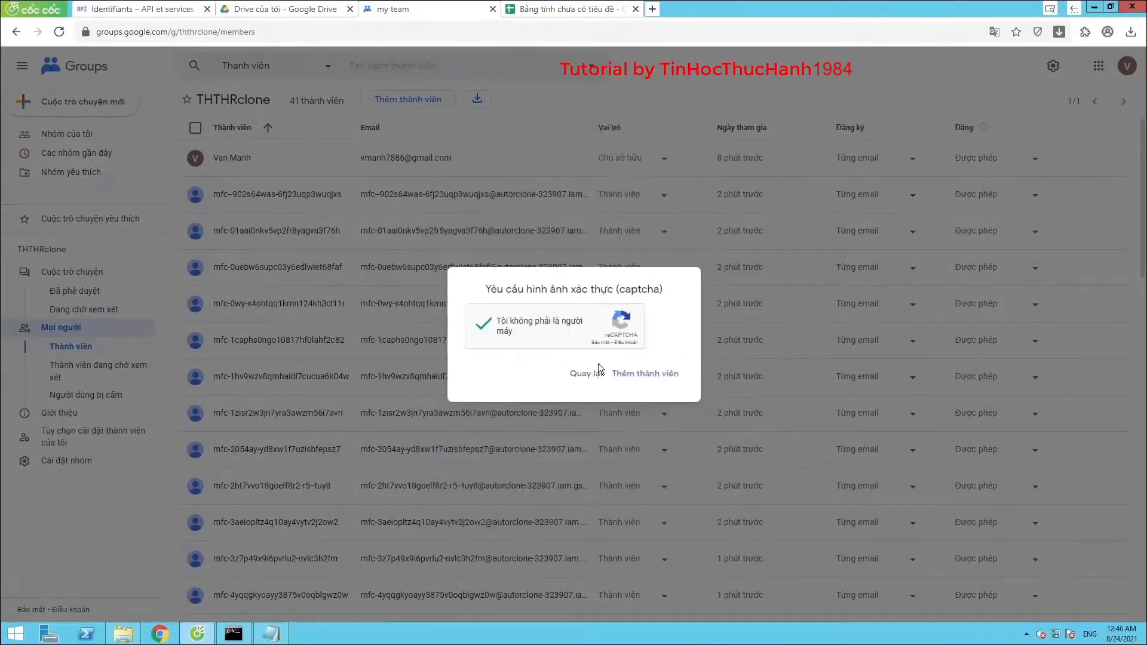
{"action": "left_click", "coordinate": [643, 373]}
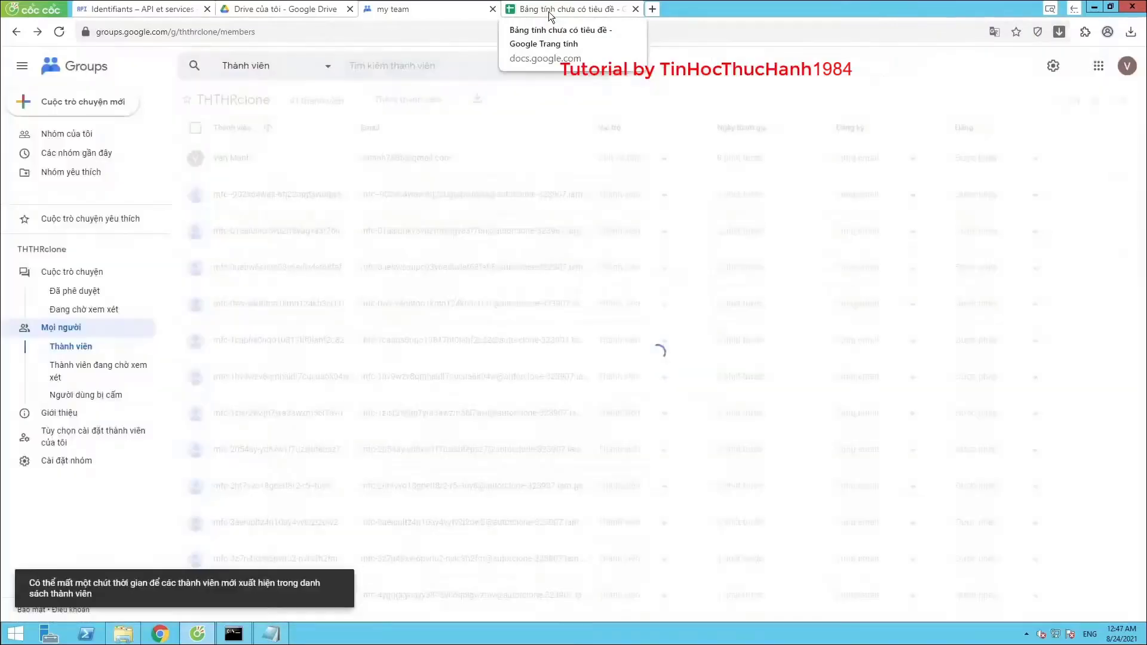
Copy emails B51:B60 and add them as group members after the reCAPTCHA check
{"action": "left_click", "coordinate": [550, 16]}
{"action": "scroll", "coordinate": [194, 245], "scroll_direction": "down", "scroll_amount": 1}
{"action": "left_click", "coordinate": [194, 244]}
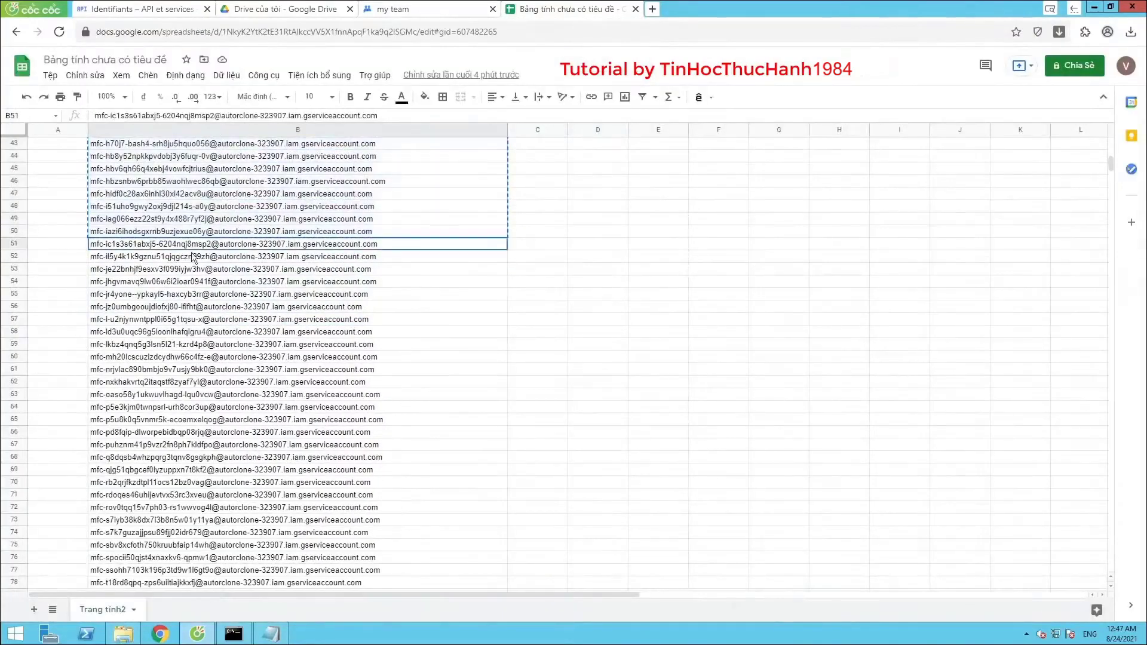
{"action": "left_click_drag", "start_coordinate": [194, 244], "coordinate": [197, 357]}
{"action": "right_click", "coordinate": [226, 352]}
{"action": "left_click", "coordinate": [263, 190]}
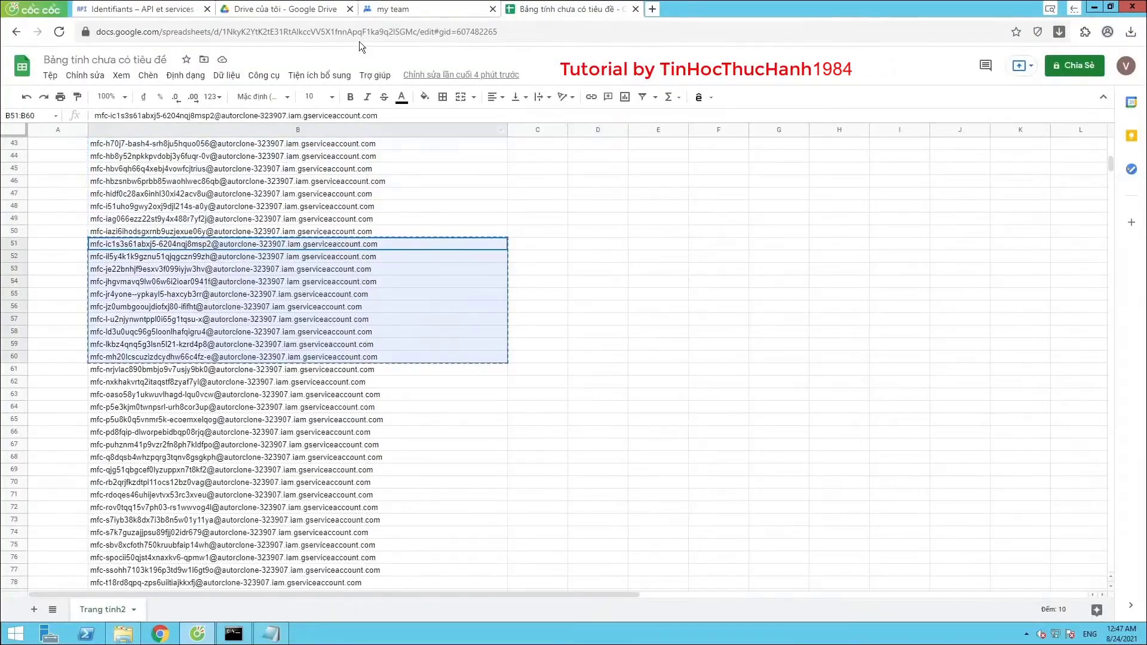
{"action": "left_click", "coordinate": [400, 10]}
{"action": "left_click", "coordinate": [412, 101]}
{"action": "right_click", "coordinate": [492, 203]}
{"action": "left_click", "coordinate": [513, 278]}
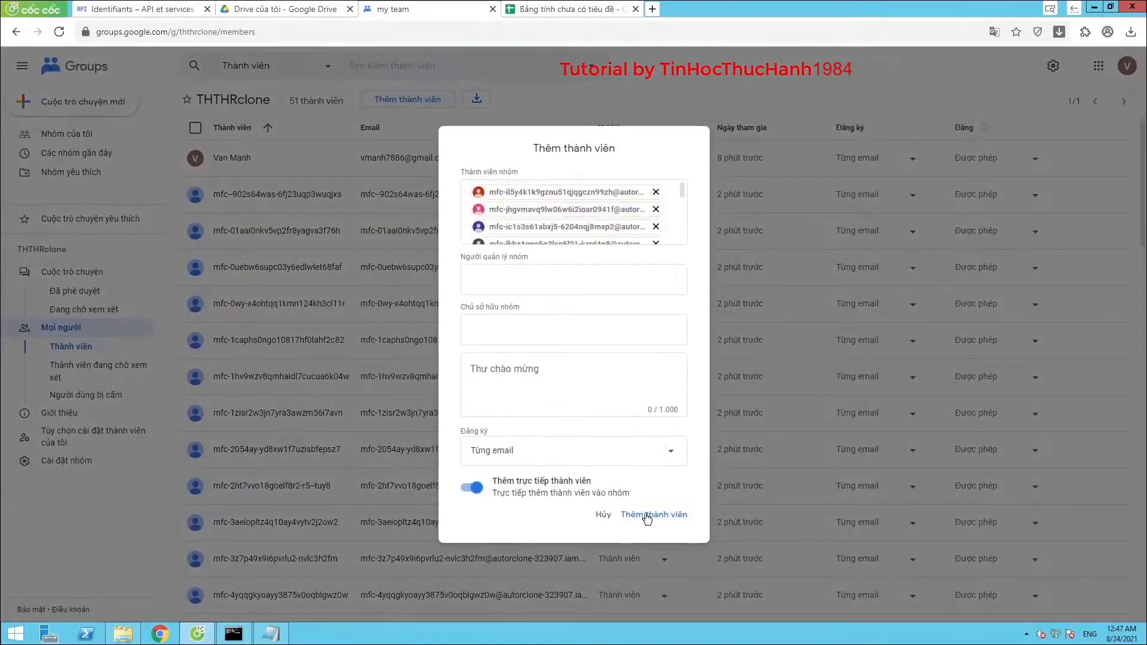
{"action": "left_click", "coordinate": [648, 514]}
{"action": "left_click", "coordinate": [483, 323]}
{"action": "left_click", "coordinate": [645, 373]}
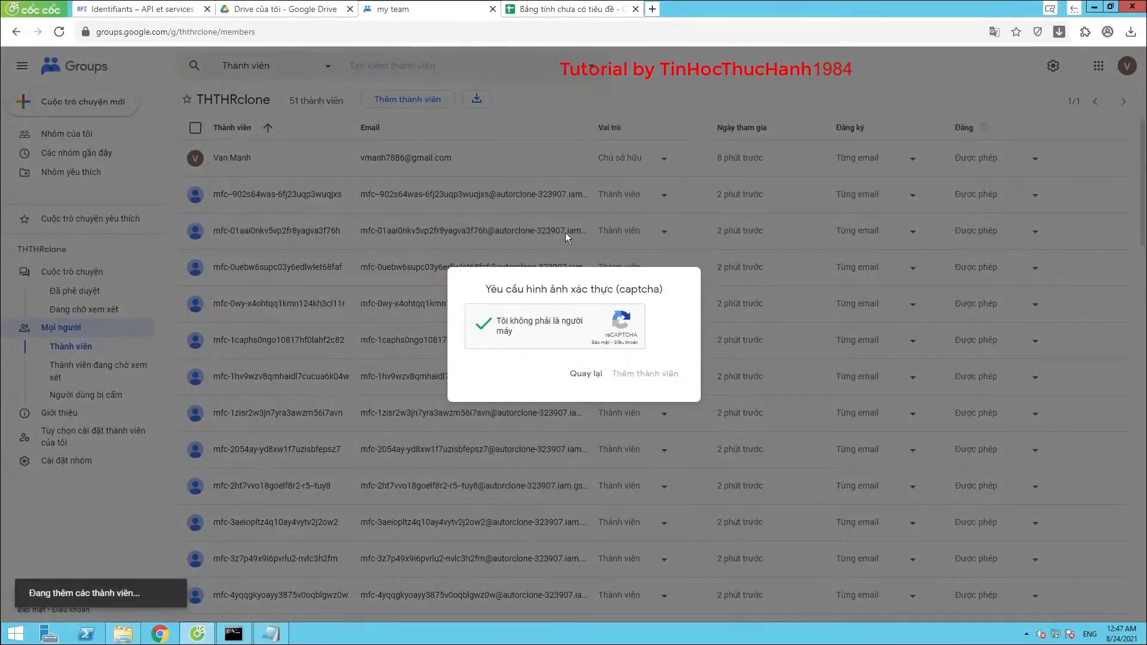
Copy emails B61:B70 and submit them as new THTHRclone members
{"action": "left_click", "coordinate": [518, 10]}
{"action": "scroll", "coordinate": [201, 251], "scroll_direction": "down", "scroll_amount": 1}
{"action": "left_click_drag", "start_coordinate": [189, 245], "coordinate": [200, 358]}
{"action": "right_click", "coordinate": [209, 320]}
{"action": "left_click", "coordinate": [251, 191]}
{"action": "left_click", "coordinate": [437, 13]}
{"action": "left_click", "coordinate": [400, 98]}
{"action": "right_click", "coordinate": [491, 213]}
{"action": "left_click", "coordinate": [519, 284]}
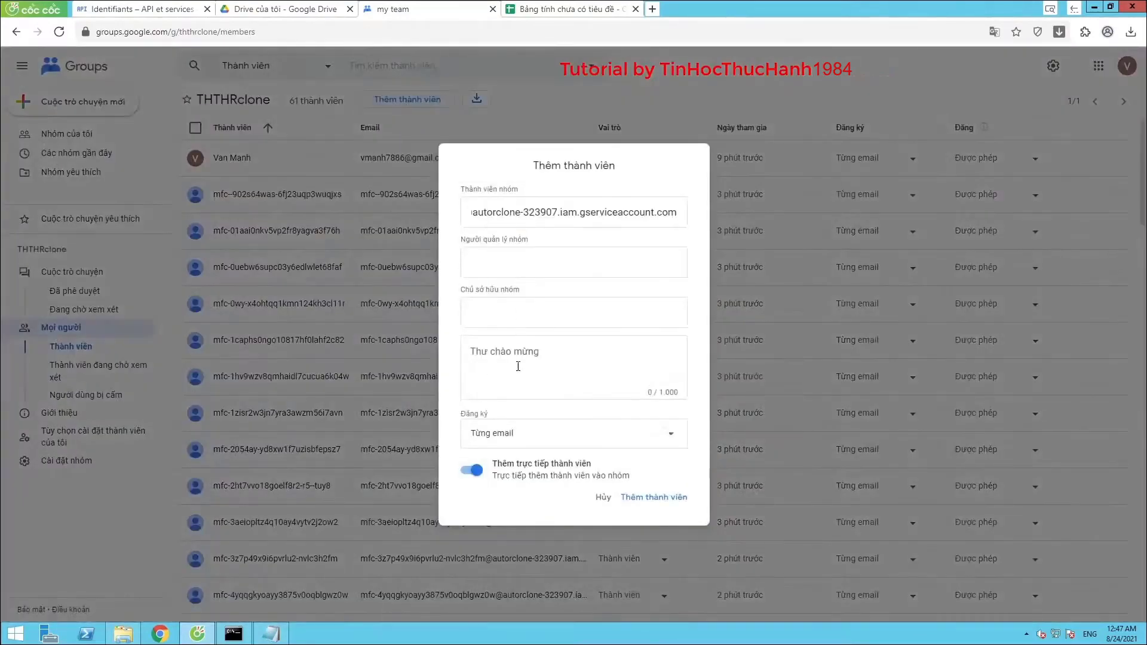
{"action": "left_click", "coordinate": [647, 516]}
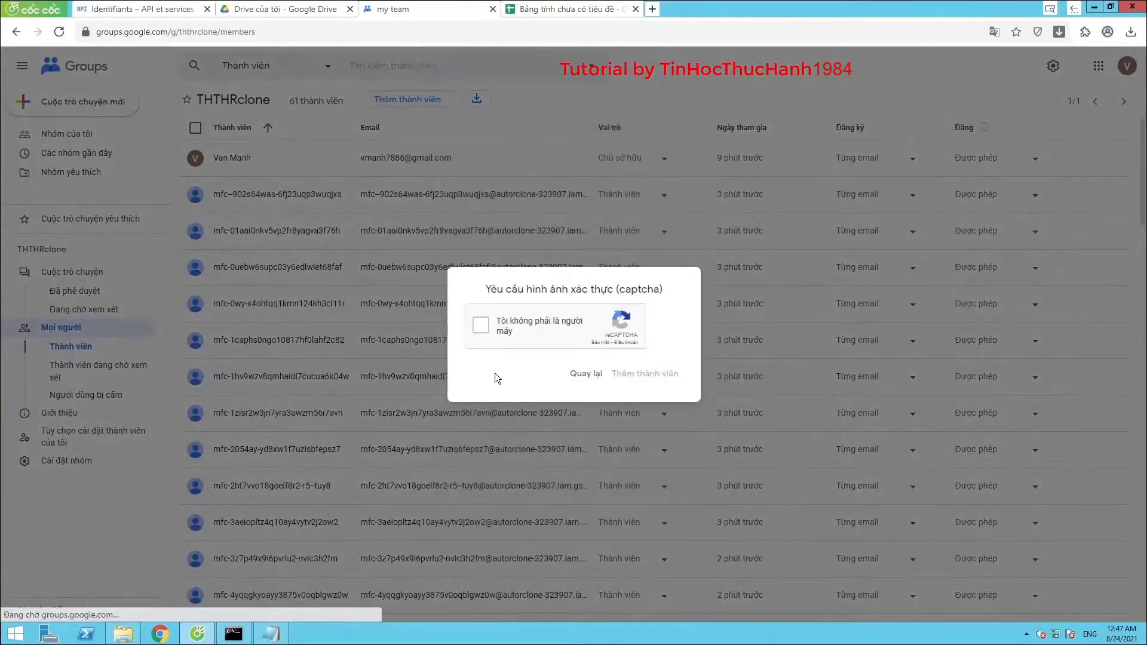
{"action": "left_click", "coordinate": [641, 372]}
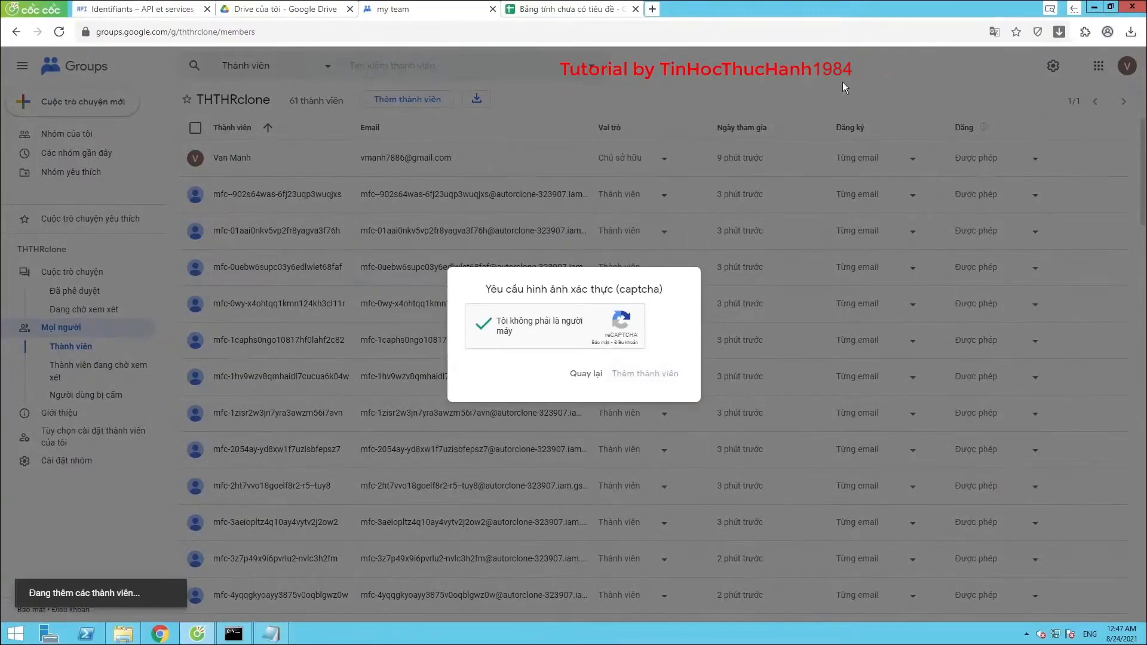
{"action": "left_click", "coordinate": [995, 32]}
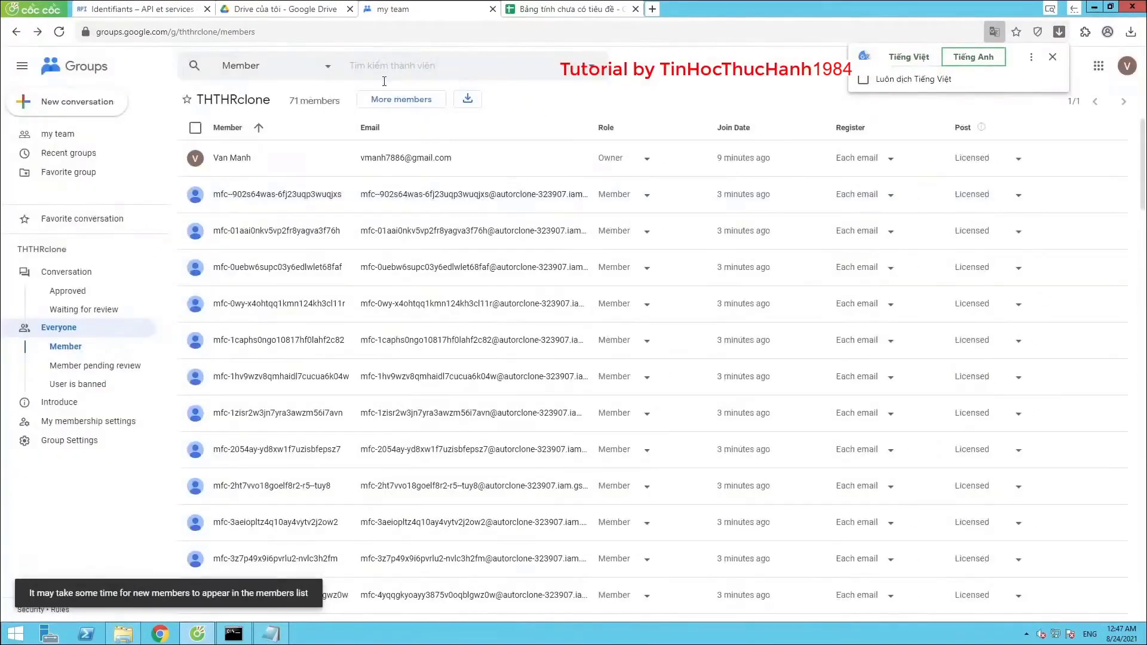
Copy addresses B71:B80 from the sheet and add them as THTHRclone members
{"action": "left_click", "coordinate": [505, 9]}
{"action": "left_click_drag", "start_coordinate": [118, 225], "coordinate": [145, 332]}
{"action": "right_click", "coordinate": [145, 332]}
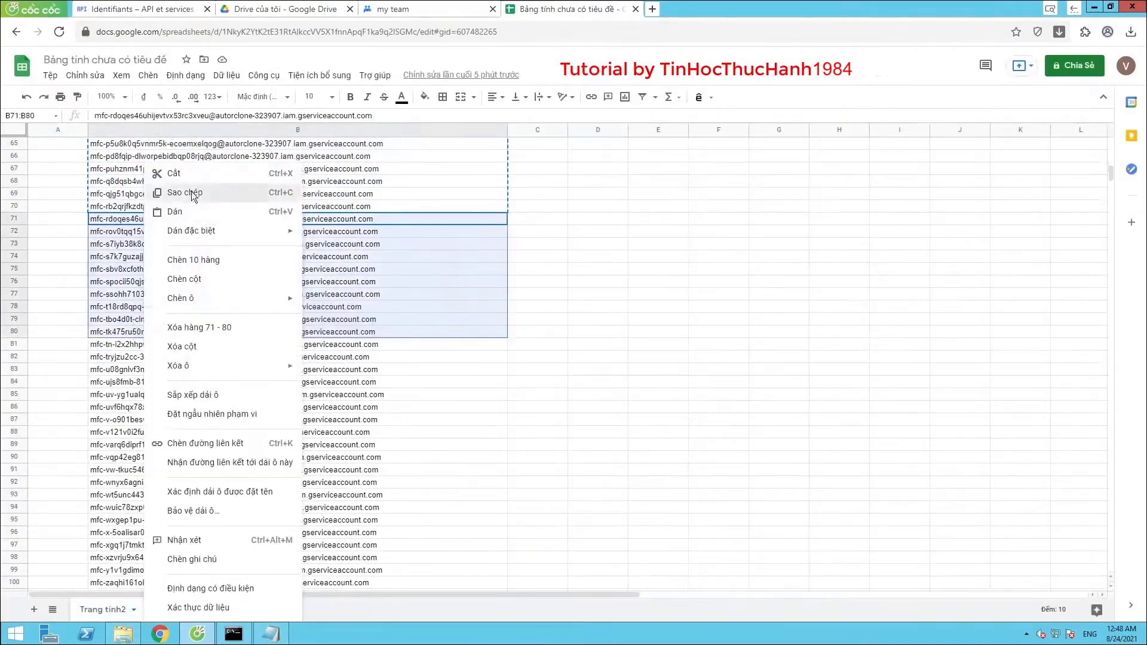
{"action": "left_click", "coordinate": [192, 194]}
{"action": "left_click", "coordinate": [394, 9]}
{"action": "left_click", "coordinate": [399, 101]}
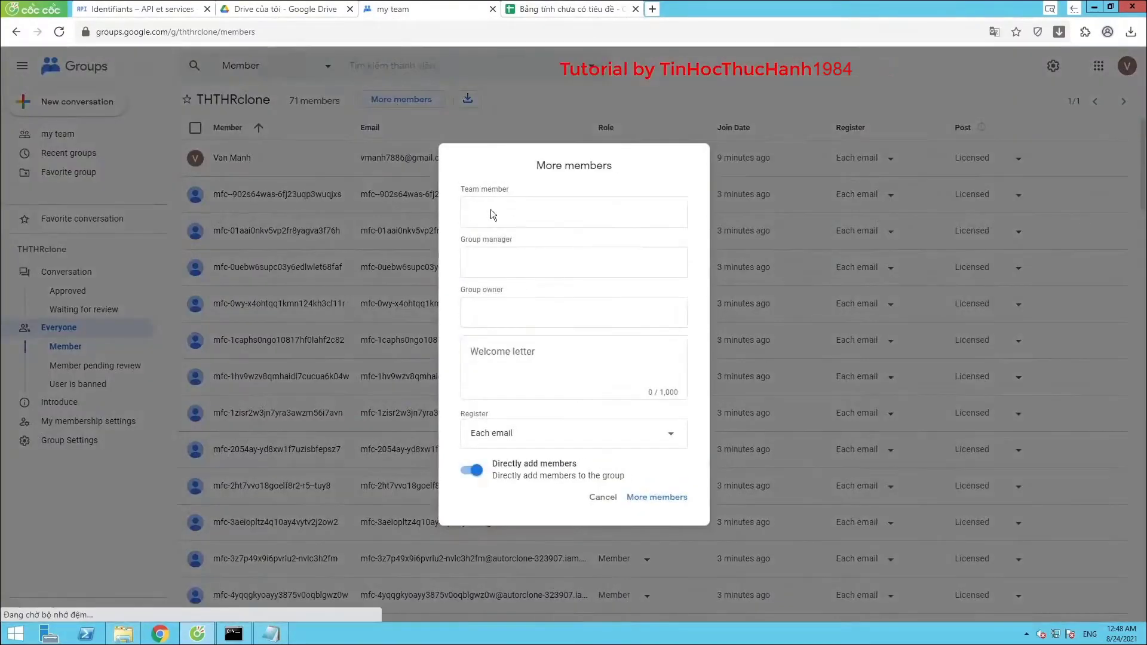
{"action": "right_click", "coordinate": [490, 212]}
{"action": "left_click", "coordinate": [517, 279]}
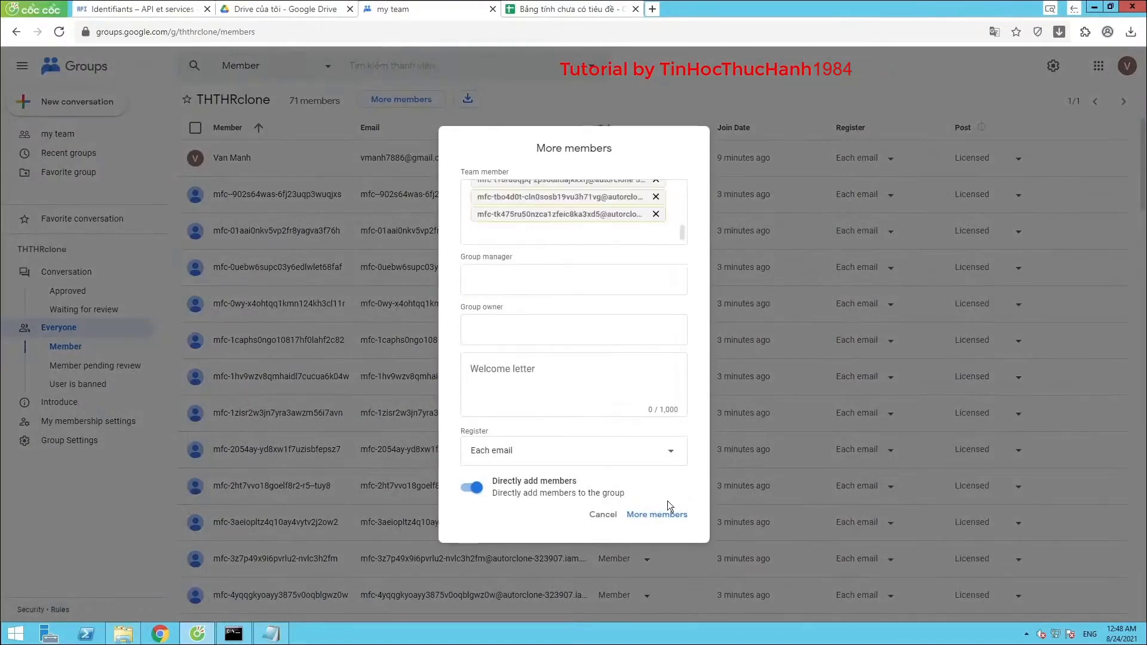
{"action": "left_click", "coordinate": [655, 500]}
{"action": "left_click", "coordinate": [500, 325]}
{"action": "left_click", "coordinate": [622, 377]}
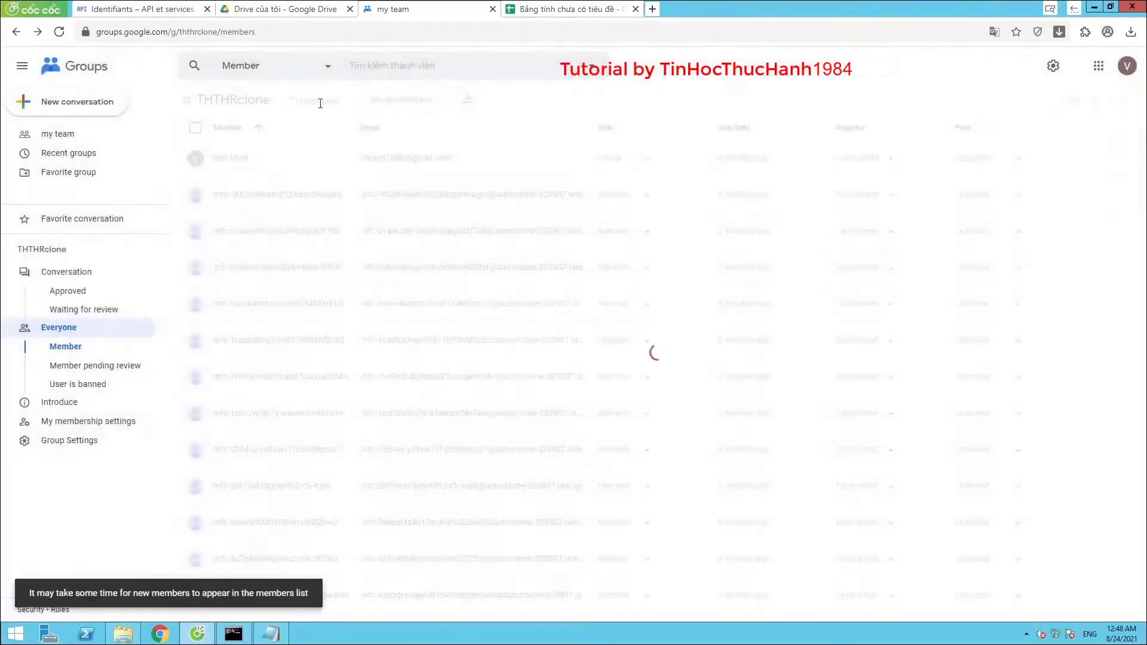
Copy addresses B81:B90 and add them to the group after the reCAPTCHA
{"action": "left_click", "coordinate": [561, 8]}
{"action": "scroll", "coordinate": [165, 310], "scroll_direction": "down", "scroll_amount": 4}
{"action": "left_click_drag", "start_coordinate": [114, 195], "coordinate": [118, 310]}
{"action": "right_click", "coordinate": [160, 255]}
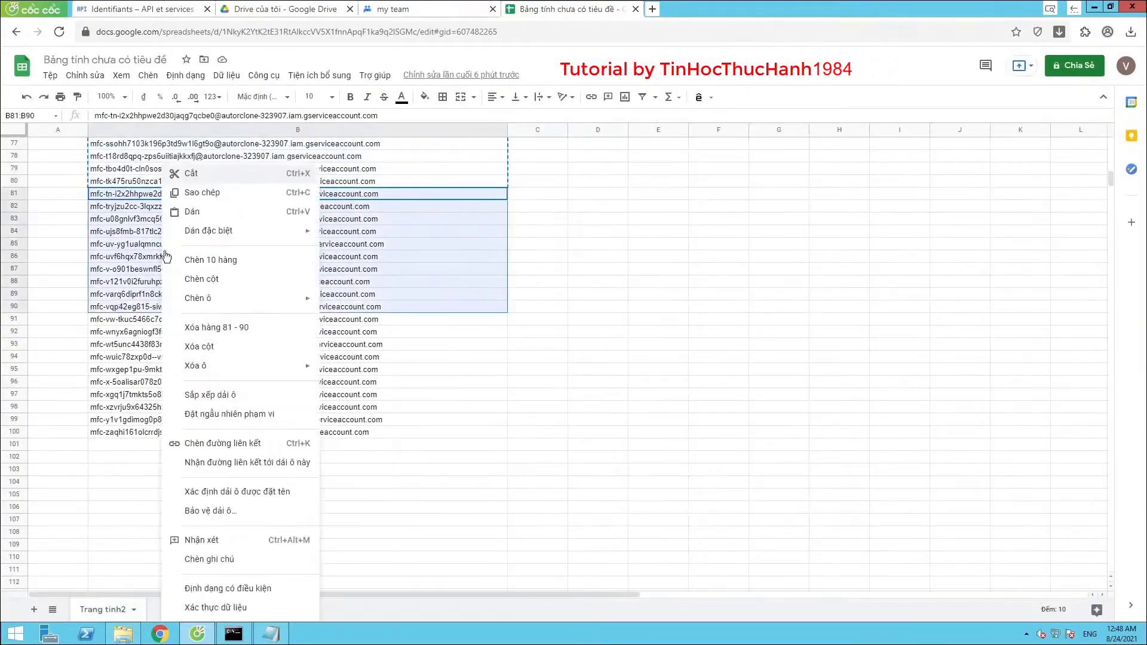
{"action": "left_click", "coordinate": [173, 188]}
{"action": "left_click", "coordinate": [418, 9]}
{"action": "left_click", "coordinate": [391, 106]}
{"action": "right_click", "coordinate": [491, 213]}
{"action": "left_click", "coordinate": [517, 276]}
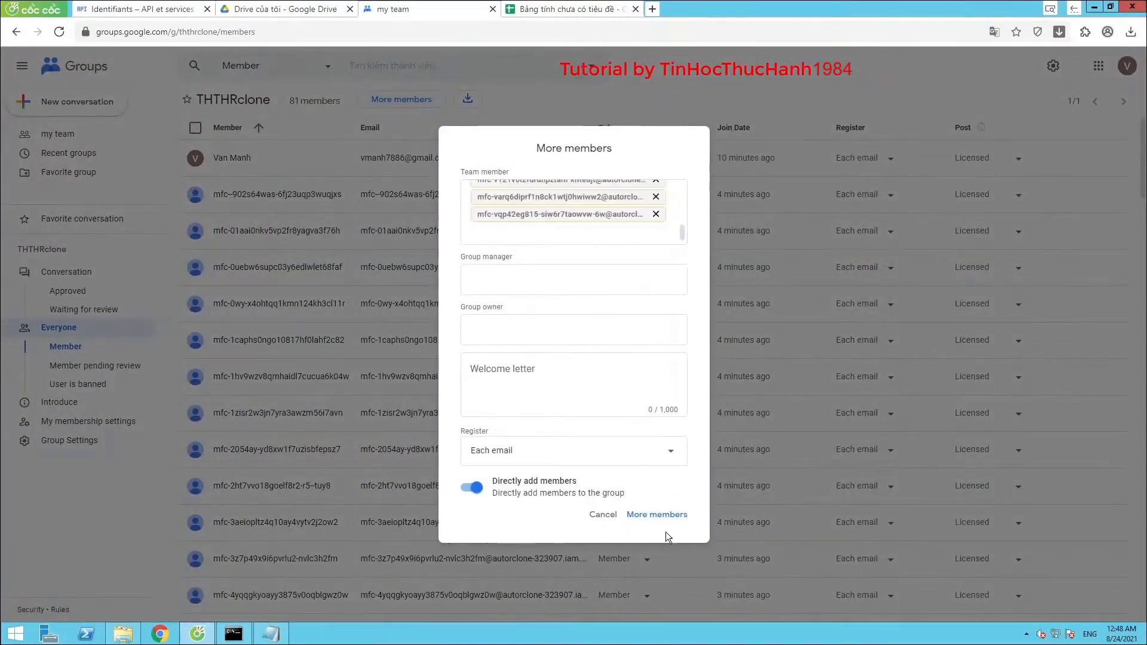
{"action": "left_click", "coordinate": [656, 514]}
{"action": "left_click", "coordinate": [499, 325]}
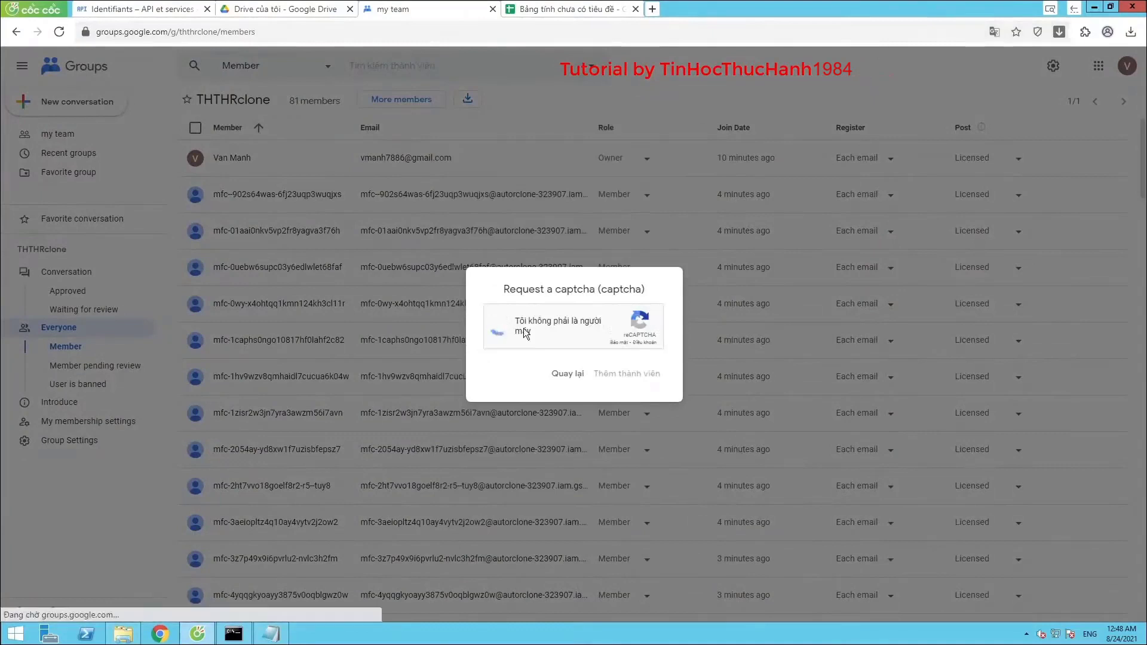
{"action": "left_click", "coordinate": [604, 365]}
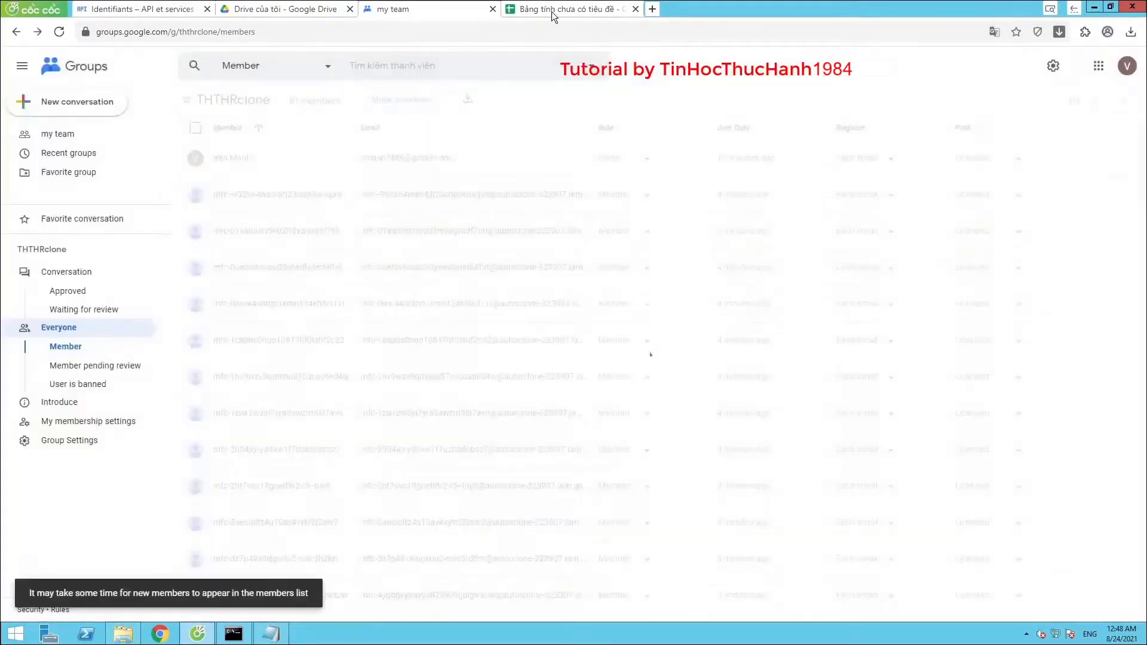
Add the final addresses B91:B100 to the group and highlight the 101 members count
{"action": "left_click", "coordinate": [551, 9]}
{"action": "left_click_drag", "start_coordinate": [148, 319], "coordinate": [149, 432]}
{"action": "right_click", "coordinate": [153, 402]}
{"action": "left_click", "coordinate": [197, 192]}
{"action": "left_click", "coordinate": [404, 14]}
{"action": "left_click", "coordinate": [403, 101]}
{"action": "right_click", "coordinate": [472, 213]}
{"action": "left_click", "coordinate": [508, 278]}
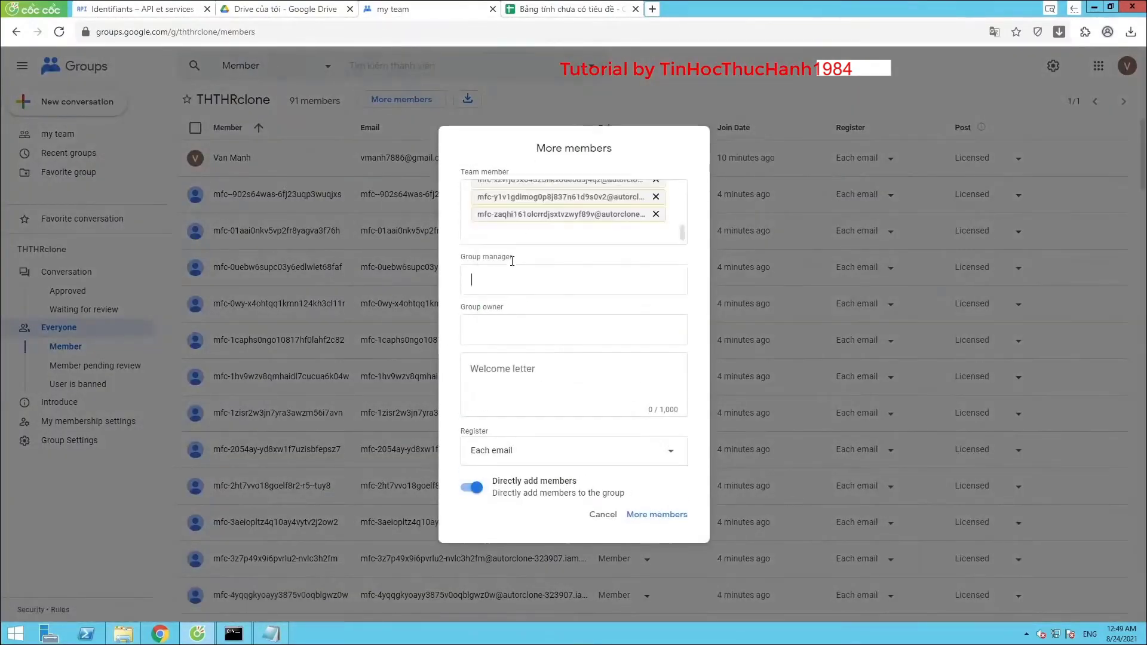
{"action": "left_click", "coordinate": [649, 514]}
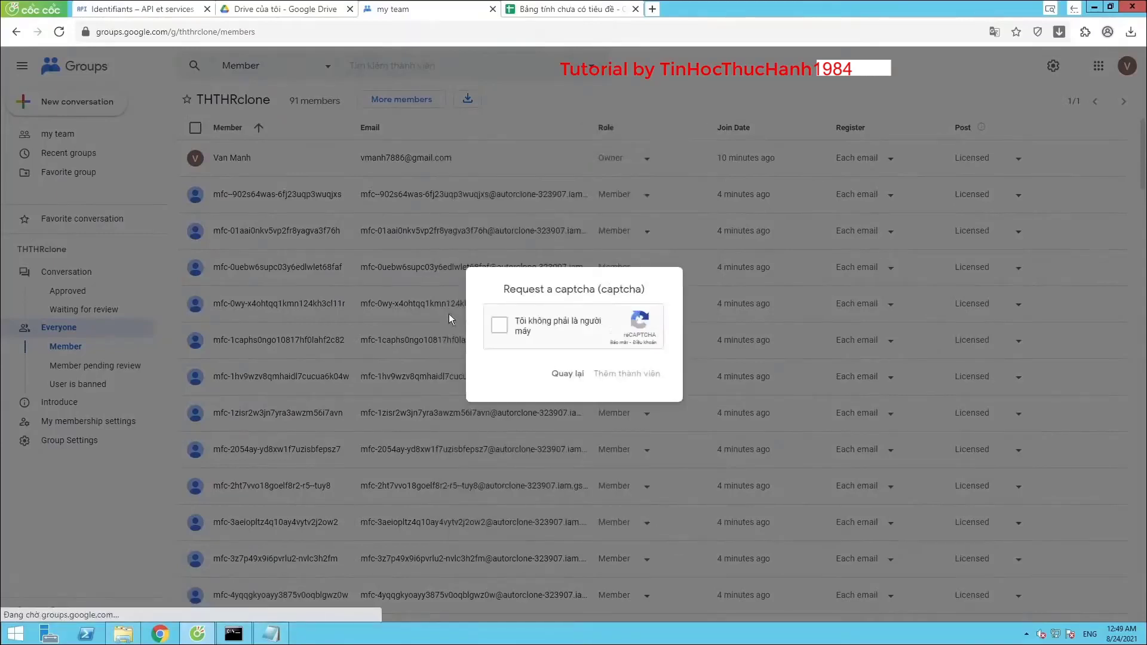
{"action": "left_click", "coordinate": [499, 326]}
{"action": "left_click", "coordinate": [629, 373]}
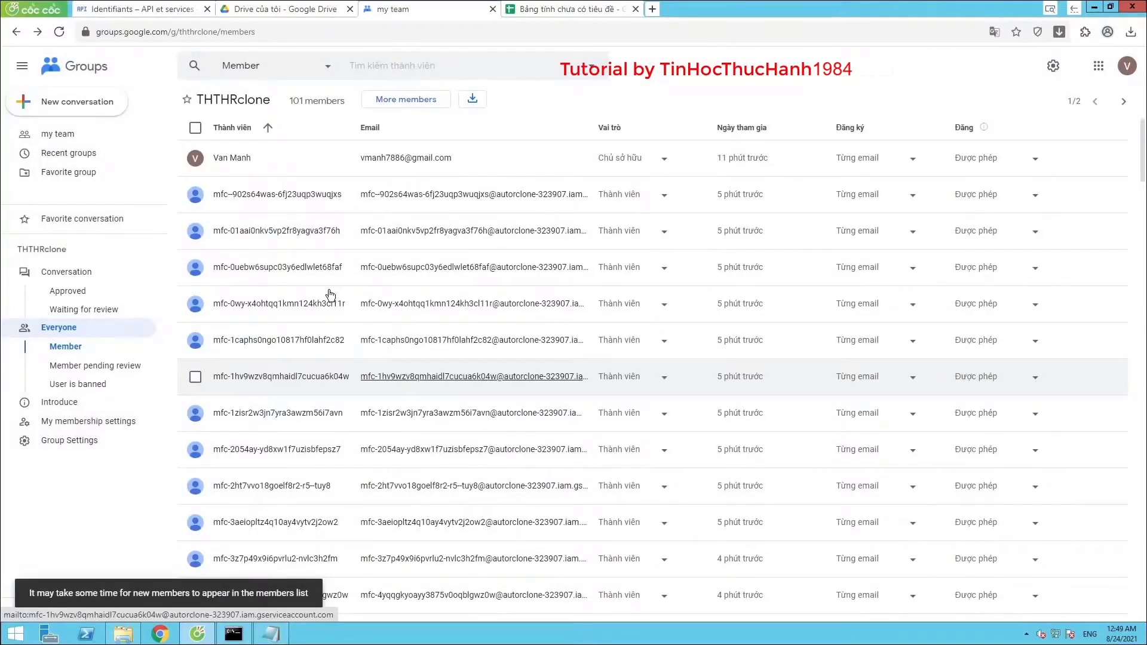
{"action": "left_click_drag", "start_coordinate": [290, 101], "coordinate": [345, 99]}
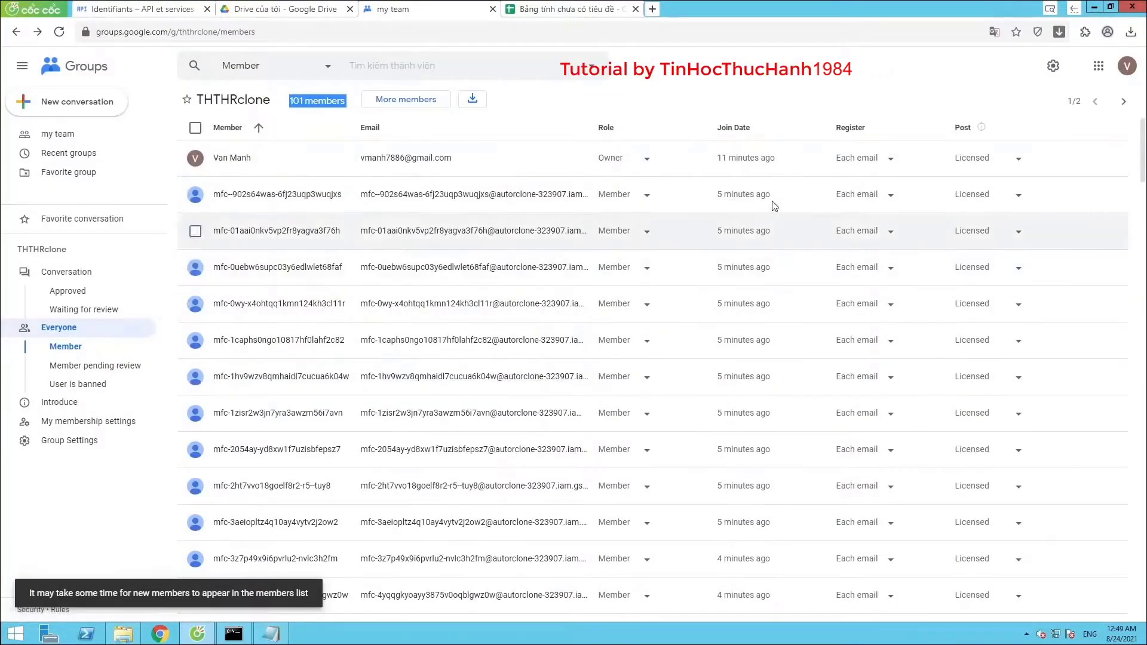
Show the my team group list with THTHRclone and close the email spreadsheet tab
{"action": "left_click", "coordinate": [64, 136]}
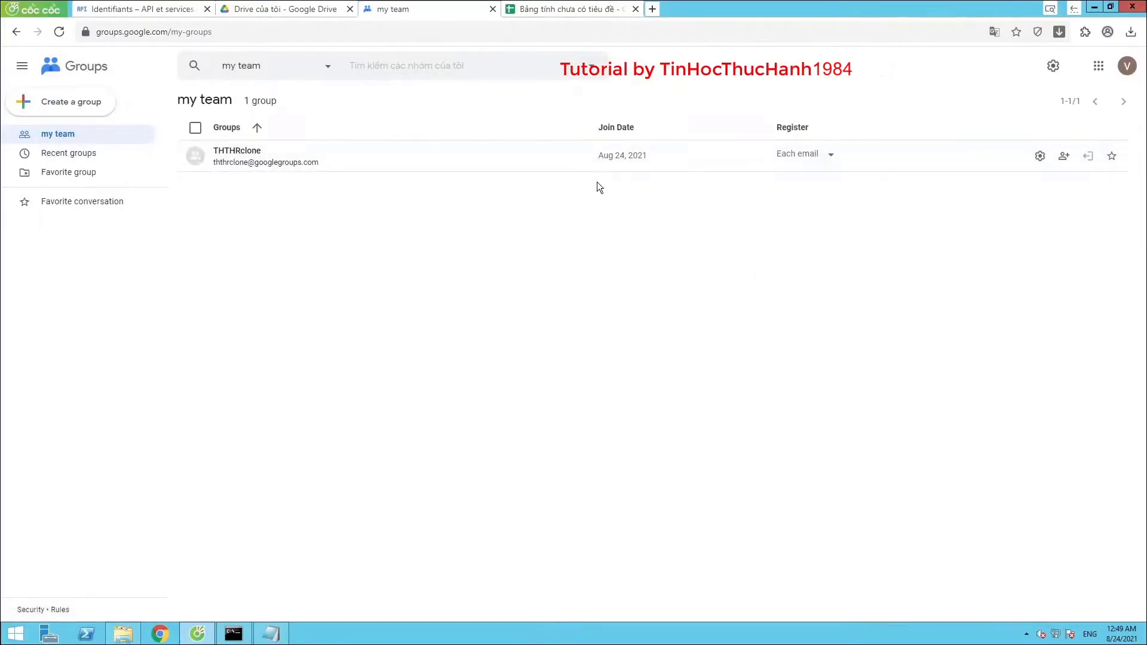
{"action": "left_click", "coordinate": [600, 15]}
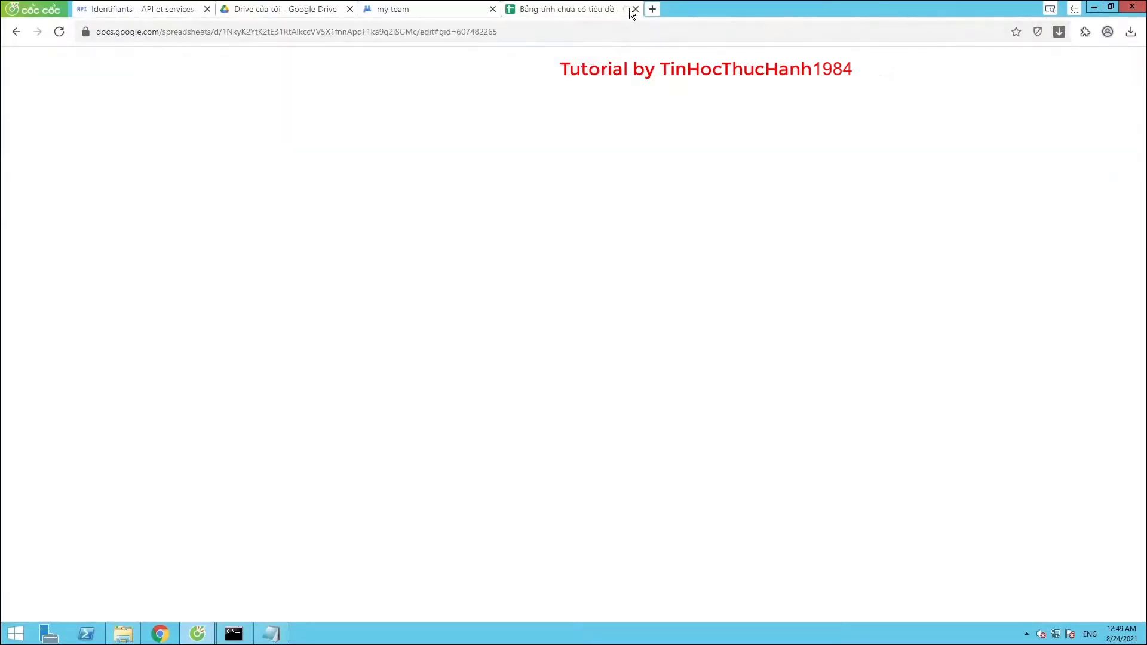
{"action": "left_click", "coordinate": [636, 9]}
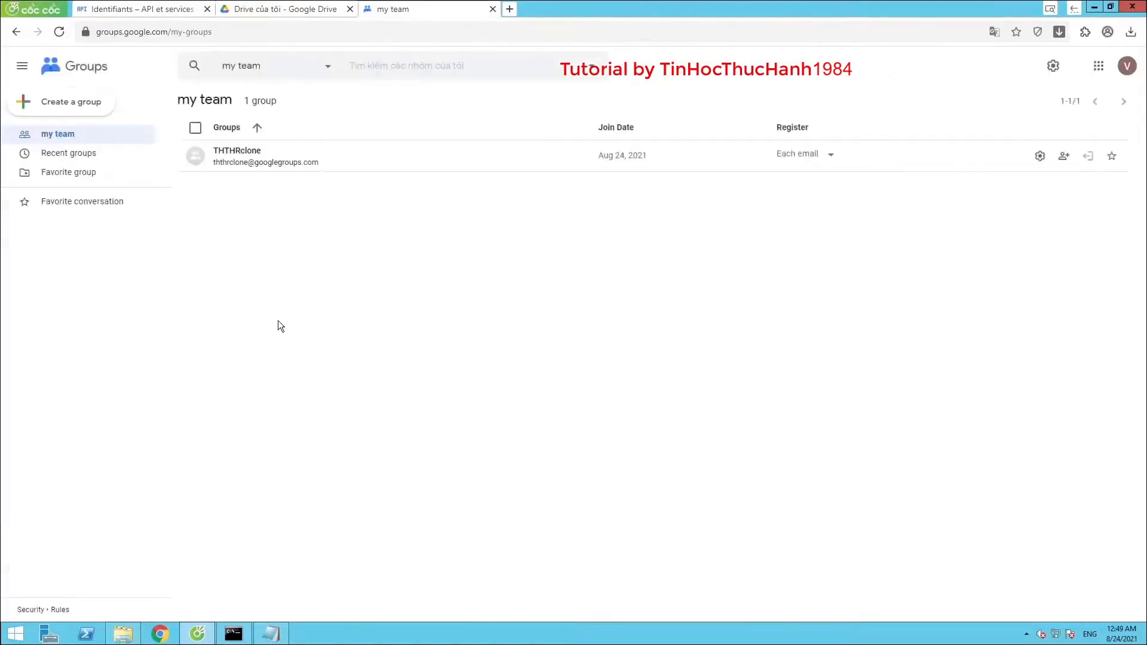
Copy the first Drive link under LINK SHARE WITH ME from the rclone Notepad notes
{"action": "left_click", "coordinate": [270, 634]}
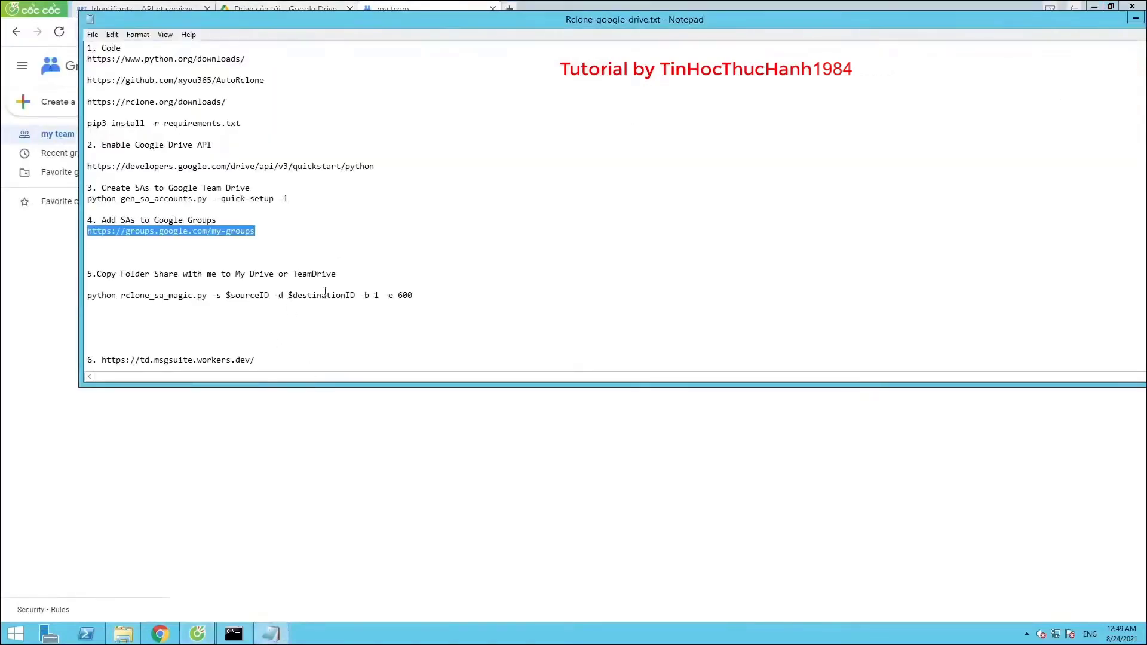
{"action": "scroll", "coordinate": [281, 223], "scroll_direction": "down", "scroll_amount": 3}
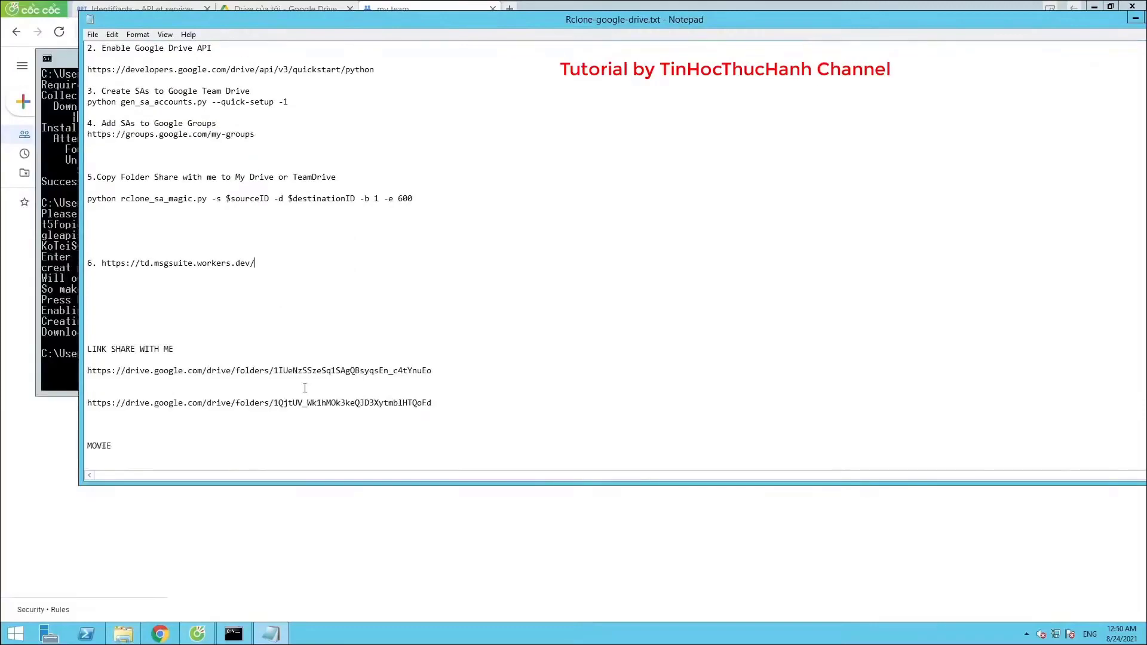
{"action": "scroll", "coordinate": [198, 366], "scroll_direction": "down", "scroll_amount": 1}
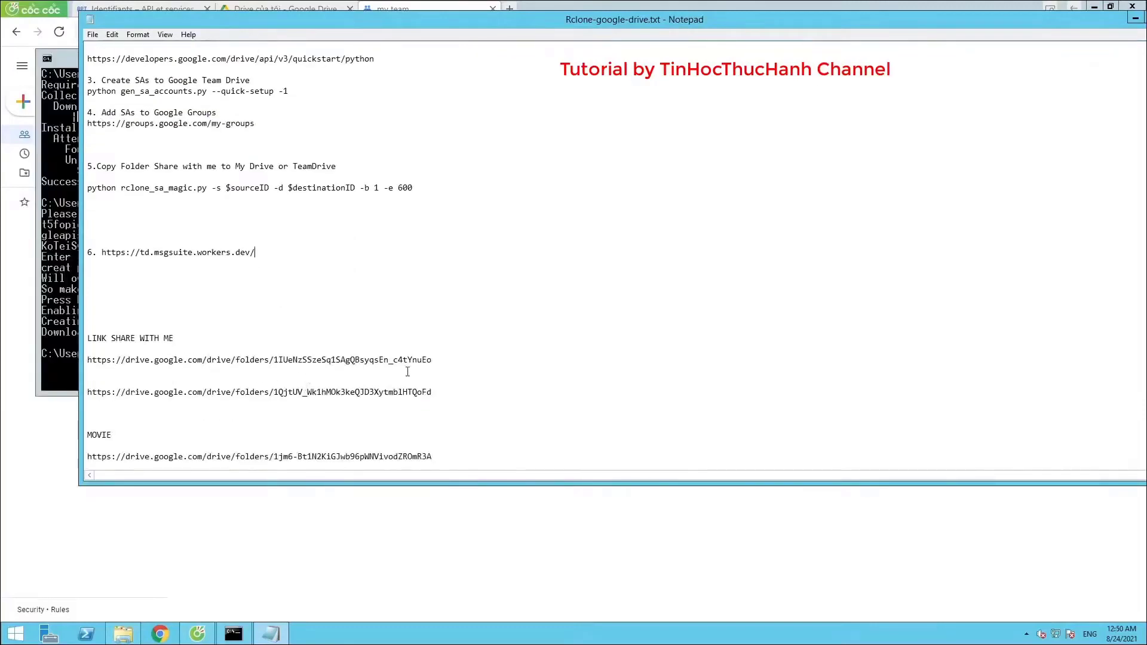
{"action": "left_click_drag", "start_coordinate": [428, 361], "coordinate": [90, 364]}
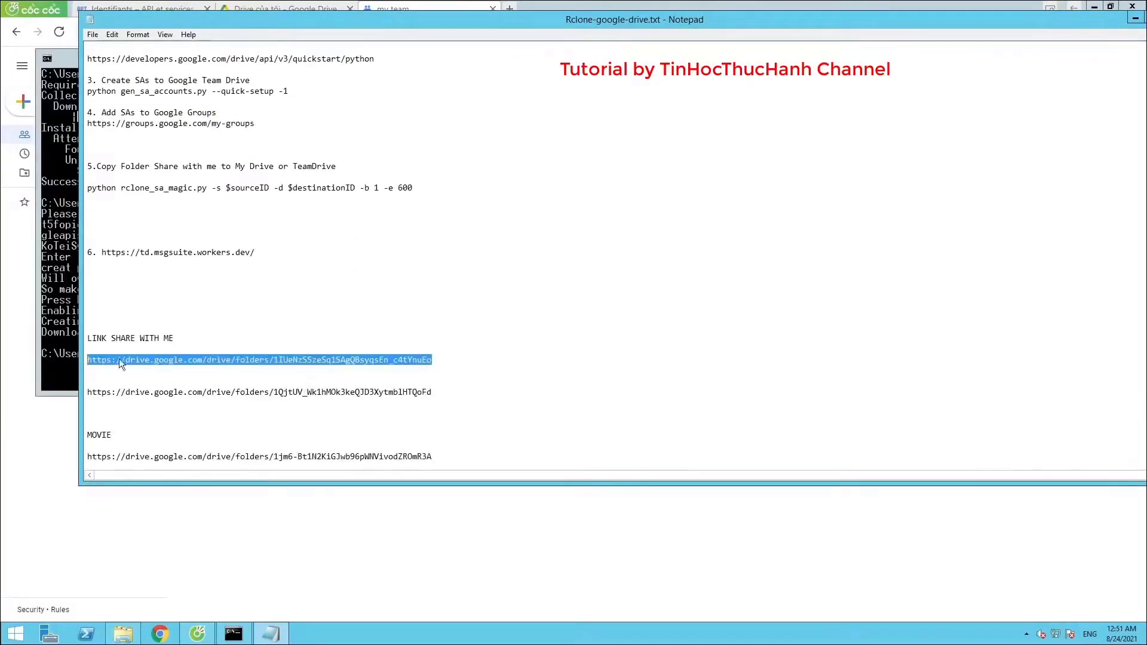
{"action": "right_click", "coordinate": [187, 359]}
{"action": "left_click", "coordinate": [206, 394]}
{"action": "left_click", "coordinate": [197, 634]}
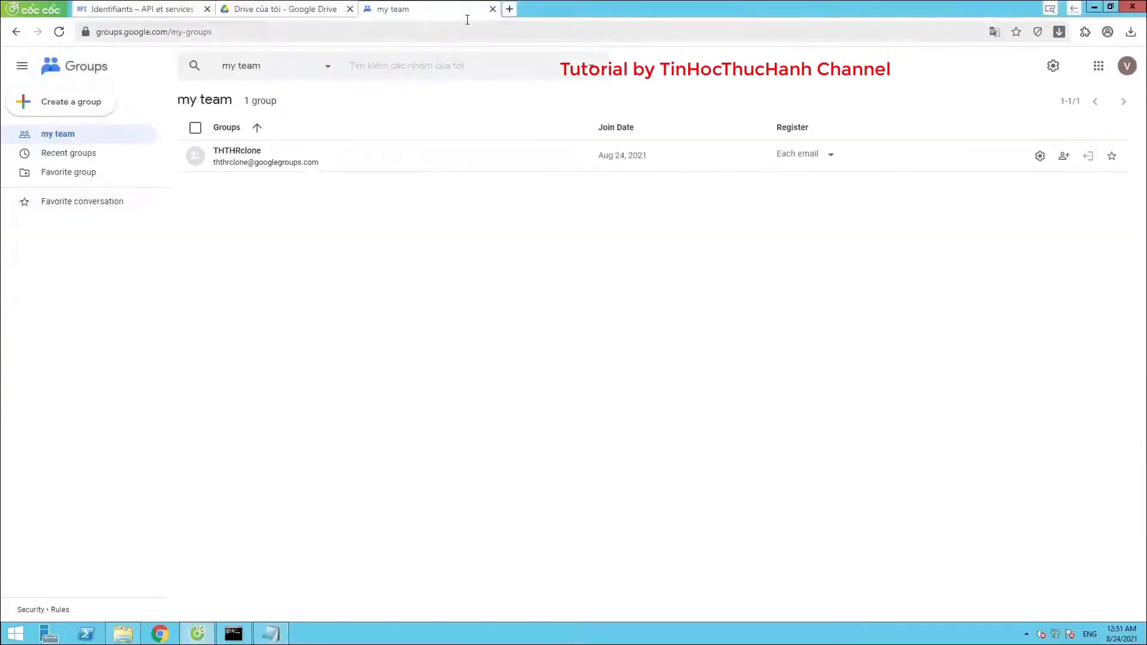
{"action": "left_click", "coordinate": [510, 9]}
Open the copied shared-folder link in a new tab and show its files as a list
{"action": "right_click", "coordinate": [458, 30]}
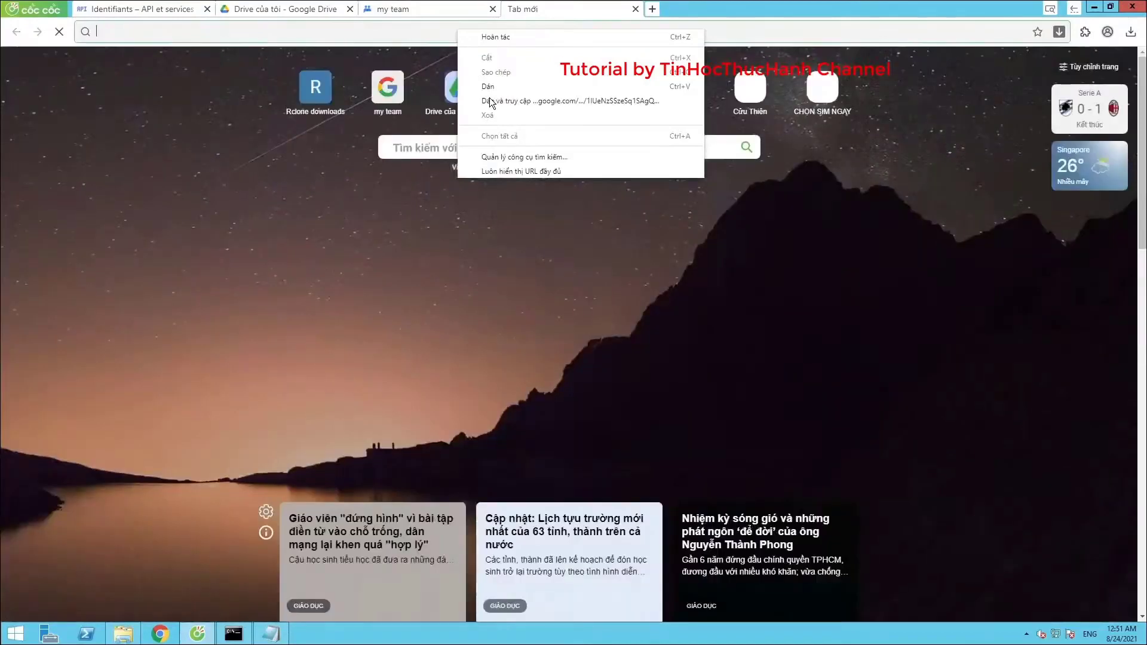
{"action": "left_click", "coordinate": [488, 100]}
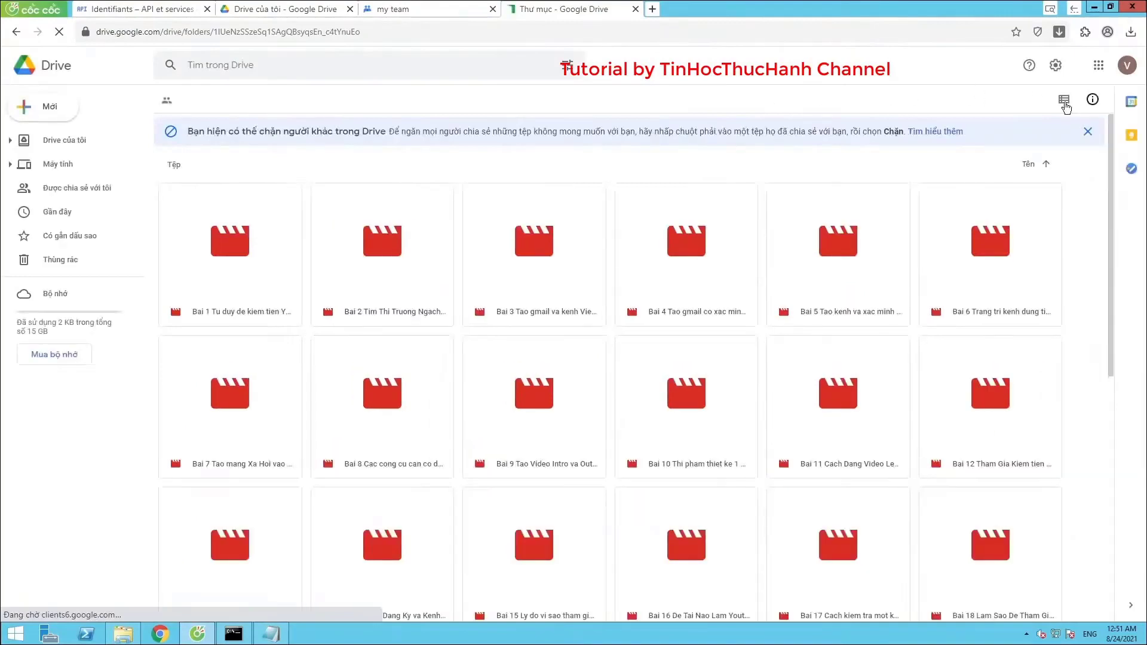
{"action": "left_click", "coordinate": [1064, 100]}
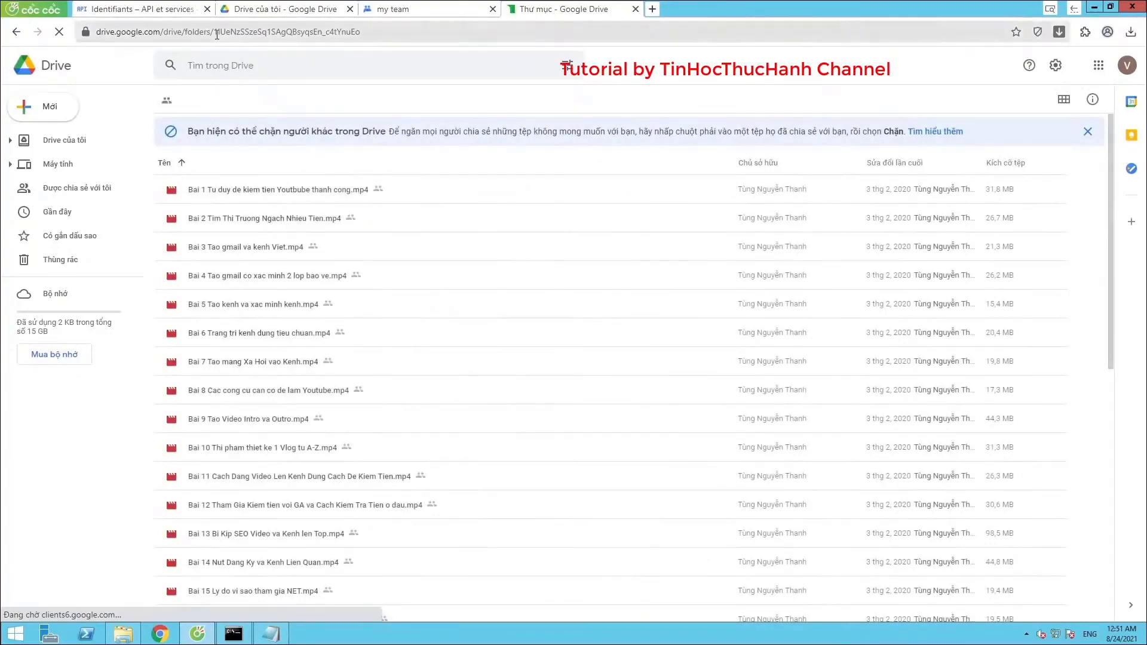
Copy the shared folder's ID from the Drive web address
{"action": "left_click_drag", "start_coordinate": [214, 31], "coordinate": [349, 35]}
{"action": "right_click", "coordinate": [333, 34]}
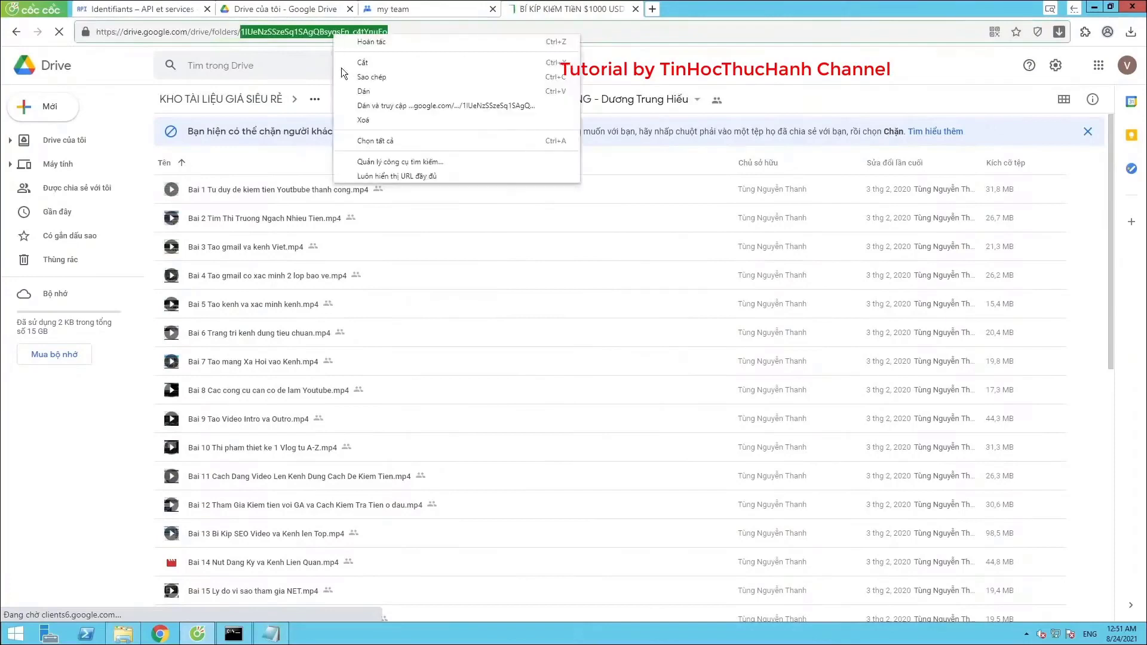
{"action": "left_click", "coordinate": [364, 76]}
{"action": "left_click", "coordinate": [271, 634]}
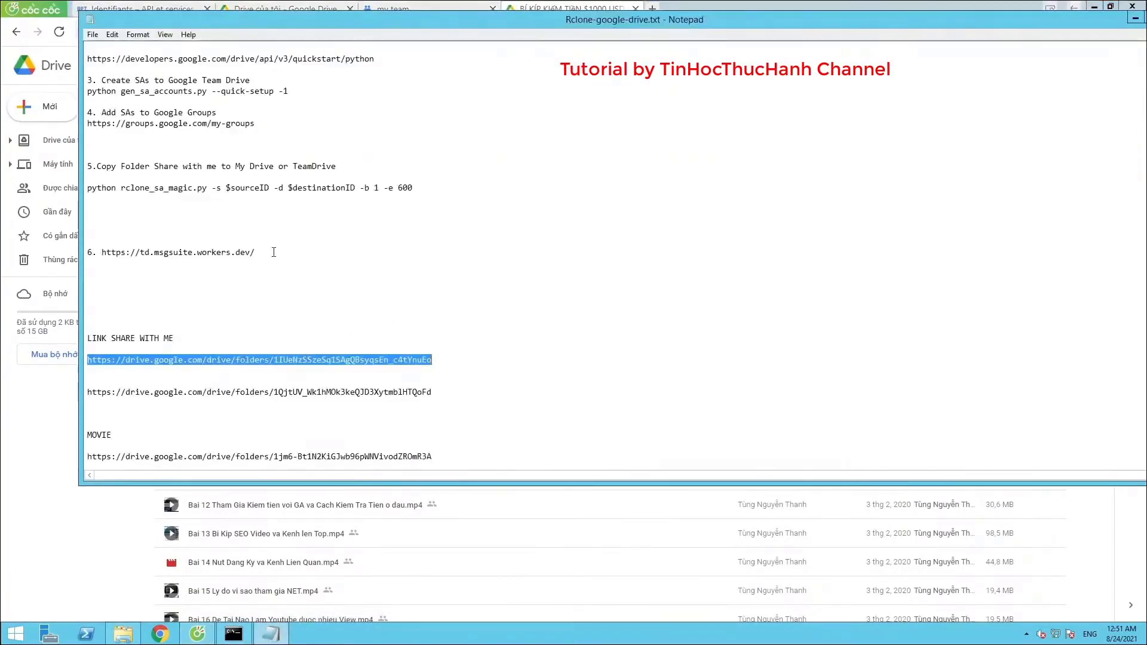
Replace $sourceID in the rclone_sa_magic.py command with the pasted shared-folder ID
{"action": "left_click_drag", "start_coordinate": [228, 189], "coordinate": [268, 189]}
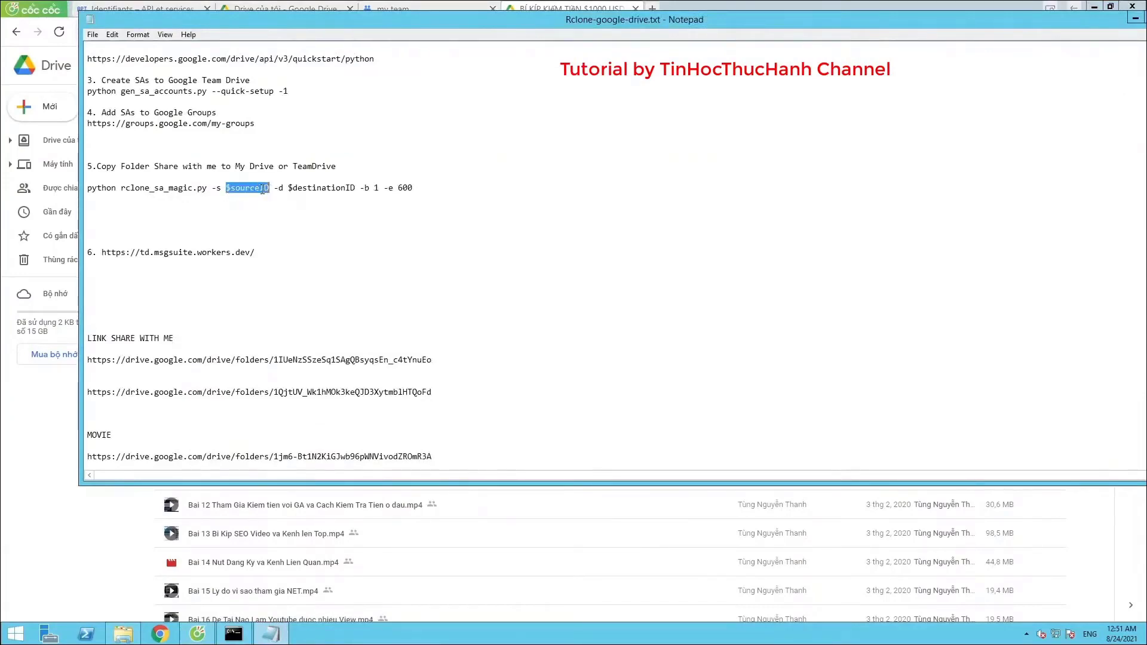
{"action": "right_click", "coordinate": [262, 190]}
{"action": "left_click", "coordinate": [284, 234]}
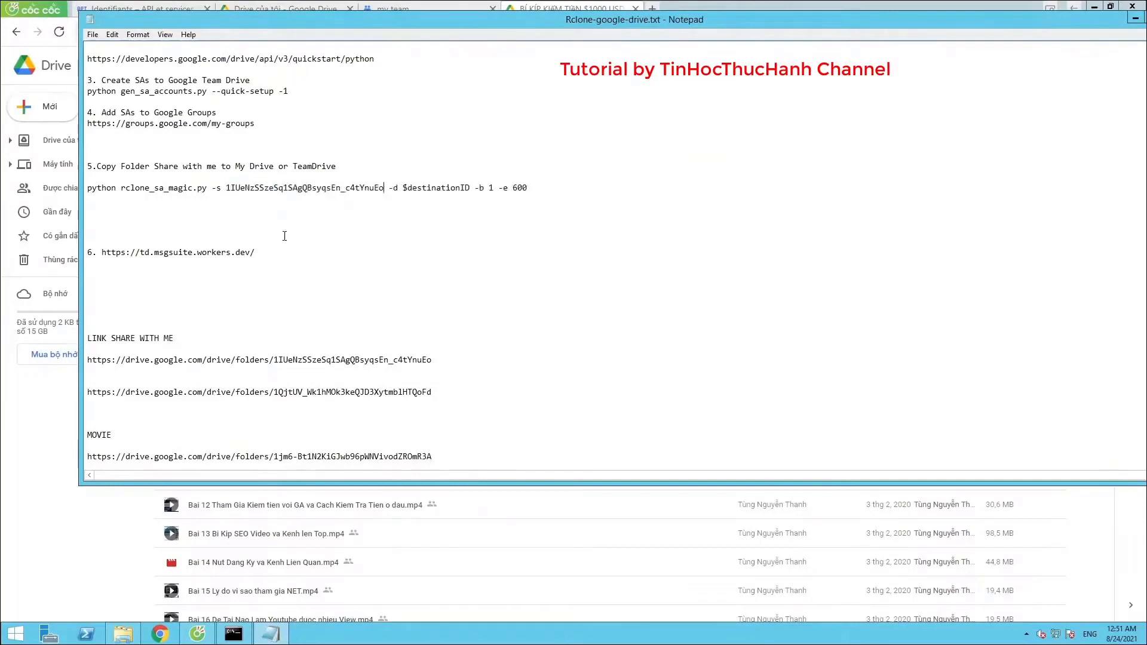
{"action": "left_click", "coordinate": [249, 17]}
Start a new folder in My Drive and name it 'Test'
{"action": "left_click", "coordinate": [281, 9]}
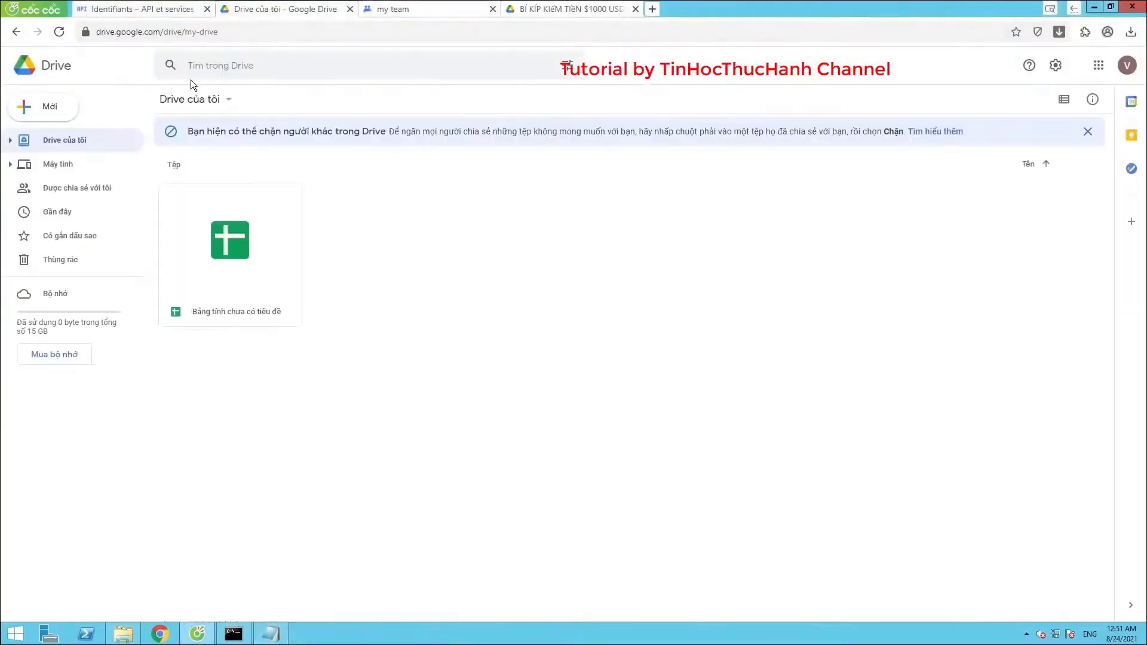
{"action": "left_click", "coordinate": [71, 109]}
{"action": "left_click", "coordinate": [101, 111]}
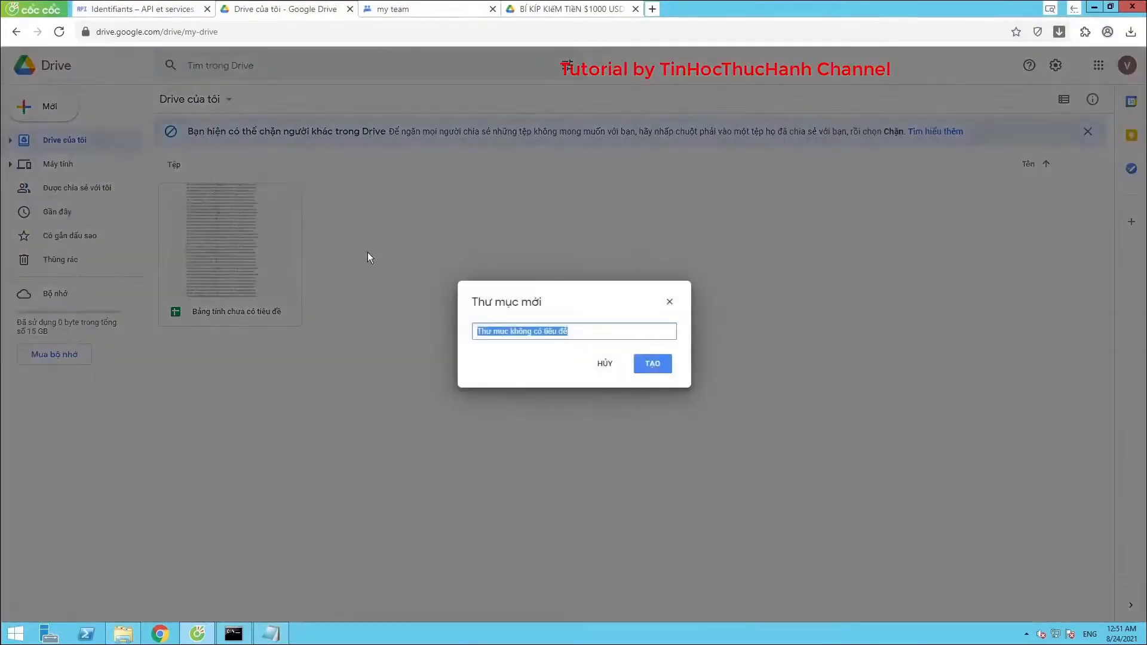
{"action": "type", "text": "T"}
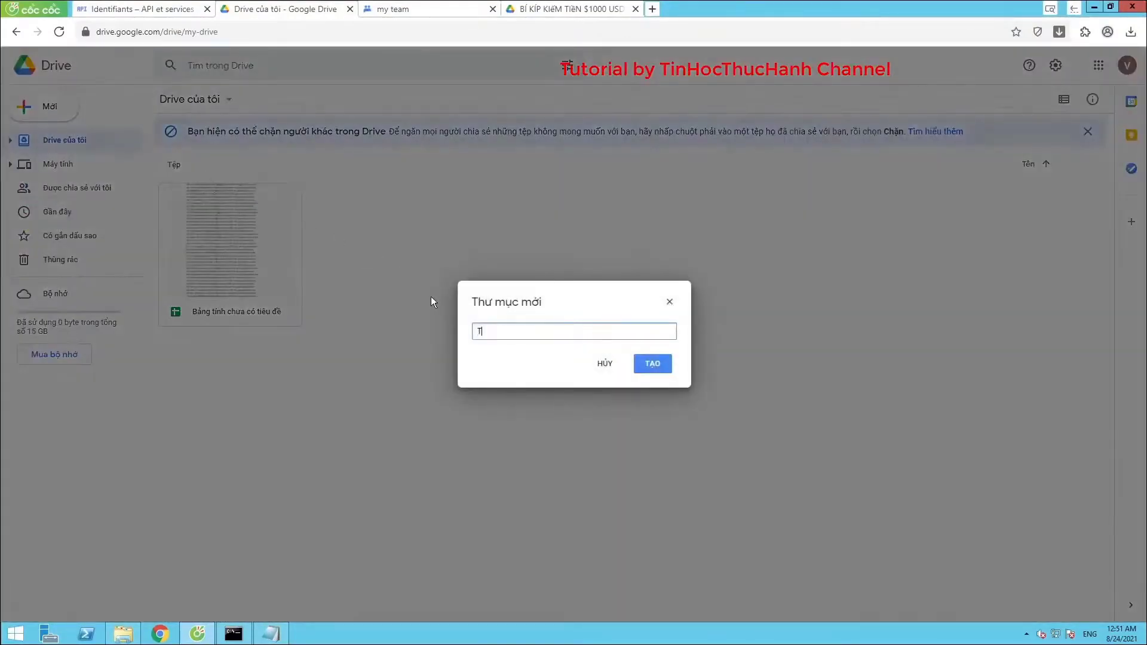
{"action": "type", "text": "est"}
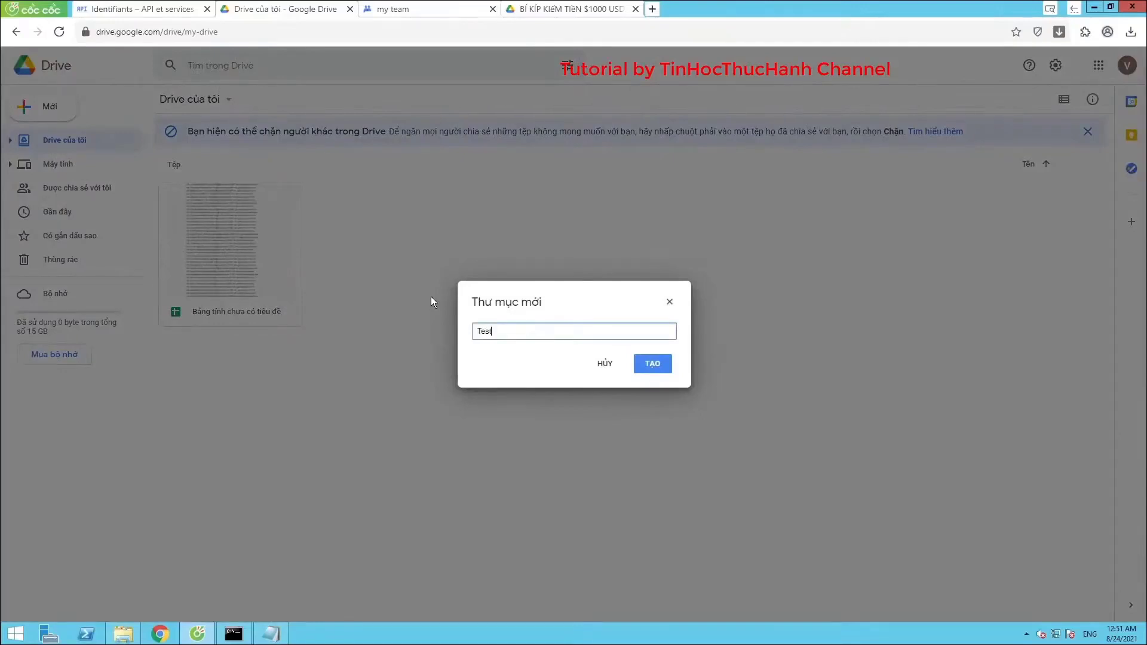